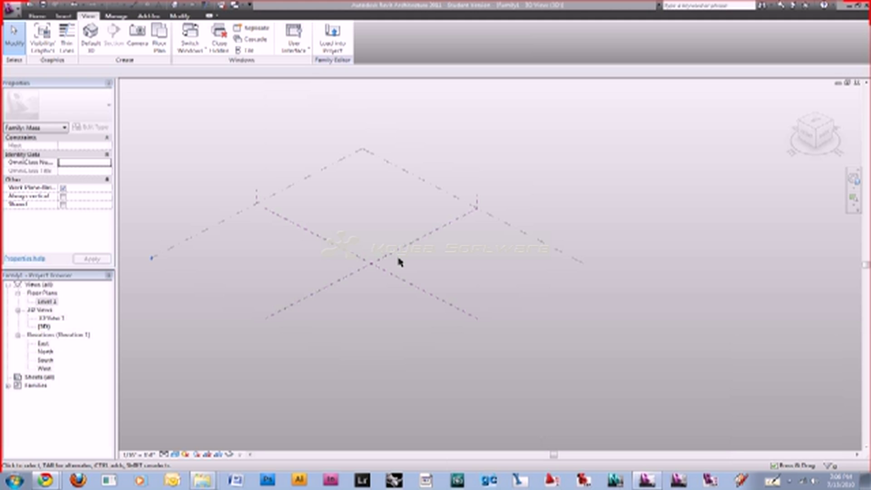
middle_drag(399, 258, 329, 183)
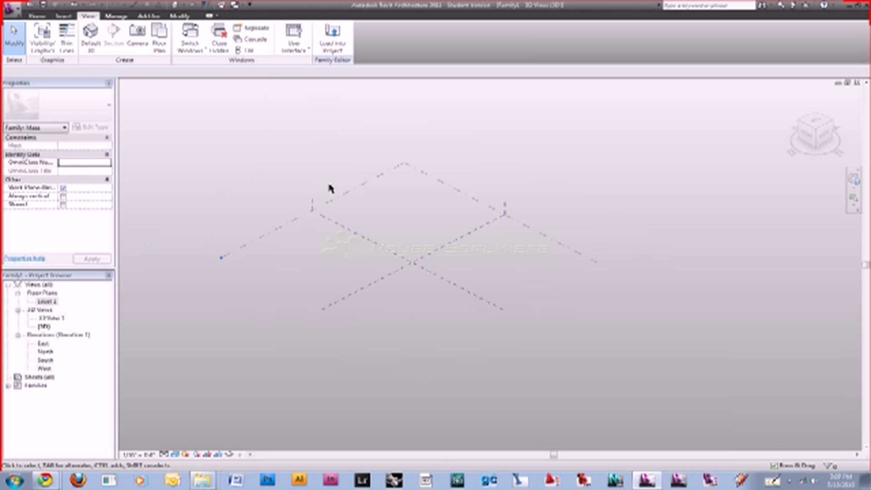
scroll(359, 236, down, 2)
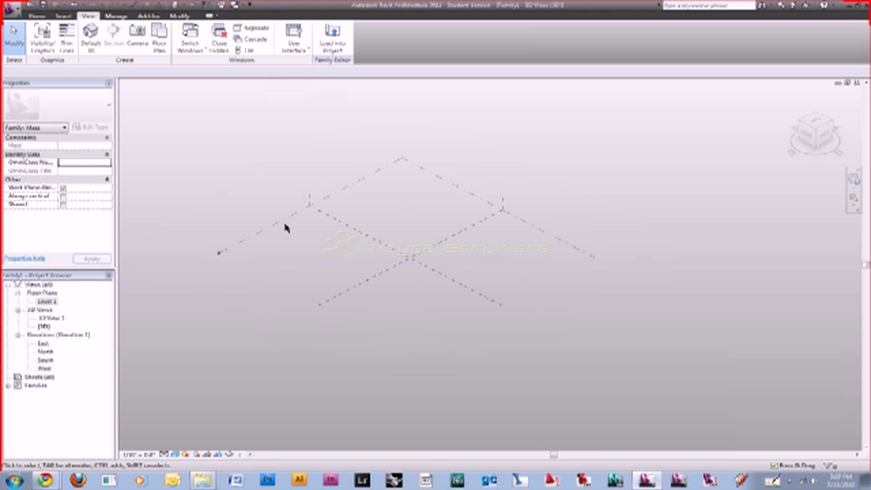
middle_drag(285, 222, 361, 209)
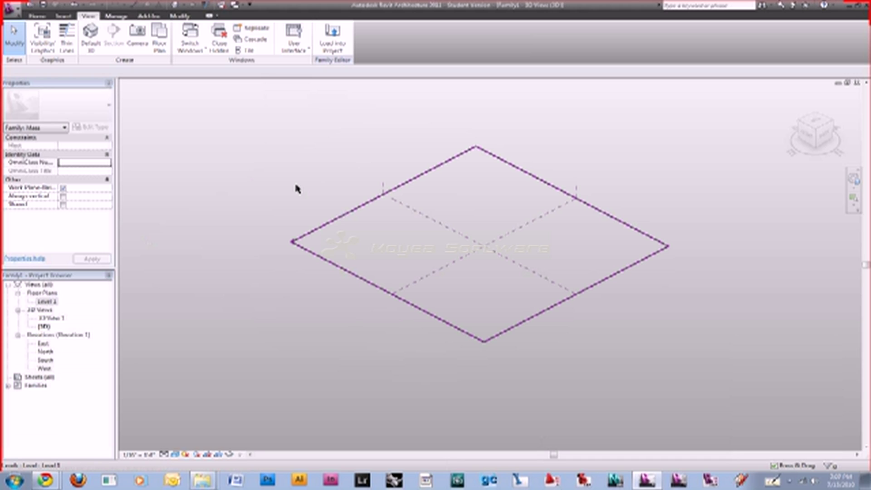
middle_drag(360, 167, 298, 189)
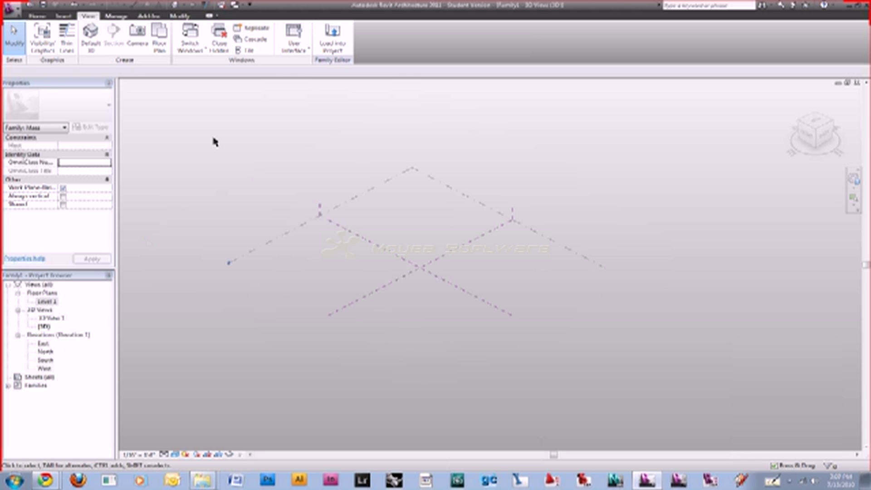
click(64, 16)
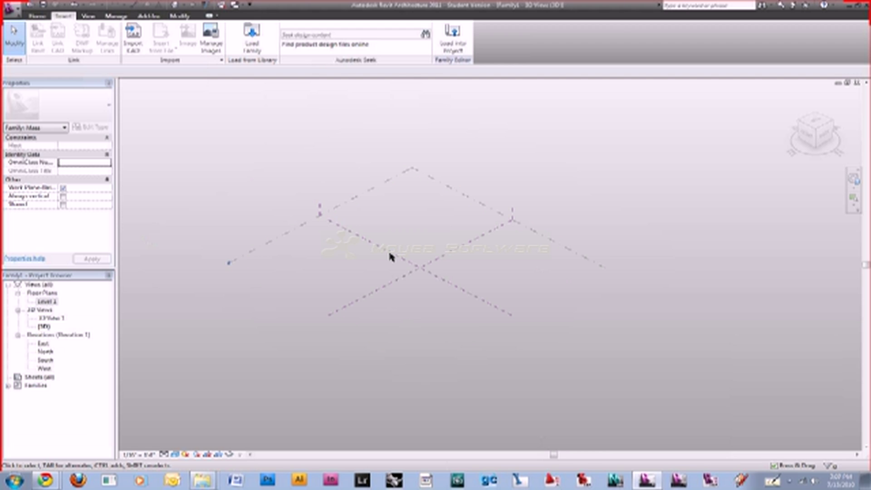
click(305, 229)
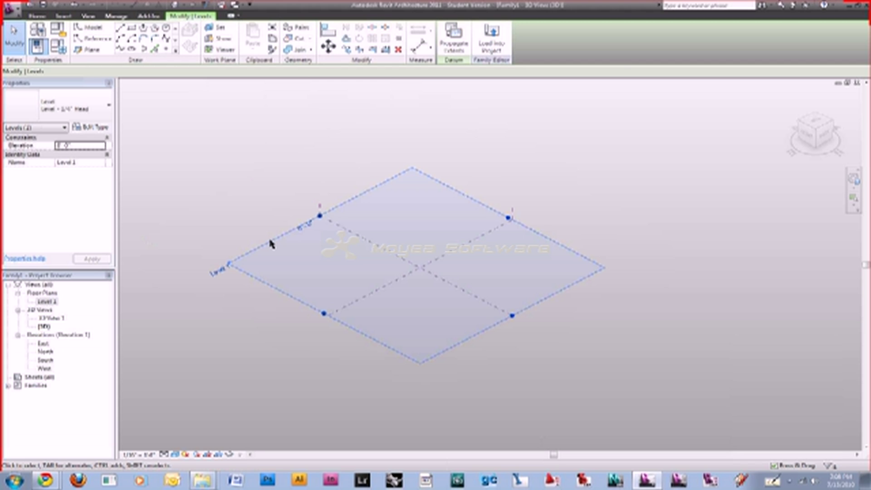
mouse_move(270, 240)
middle_down()
mouse_move(239, 236)
mouse_move(262, 246)
middle_up()
middle_drag(129, 221, 185, 203)
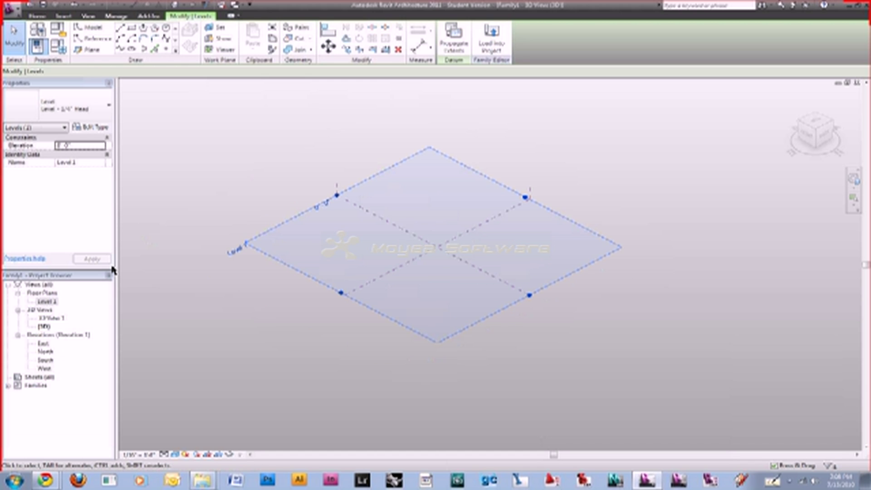
Open the Level 1 floor plan and import the sketch image, centring it on the intersection of the two reference planes.
click(194, 107)
click(63, 17)
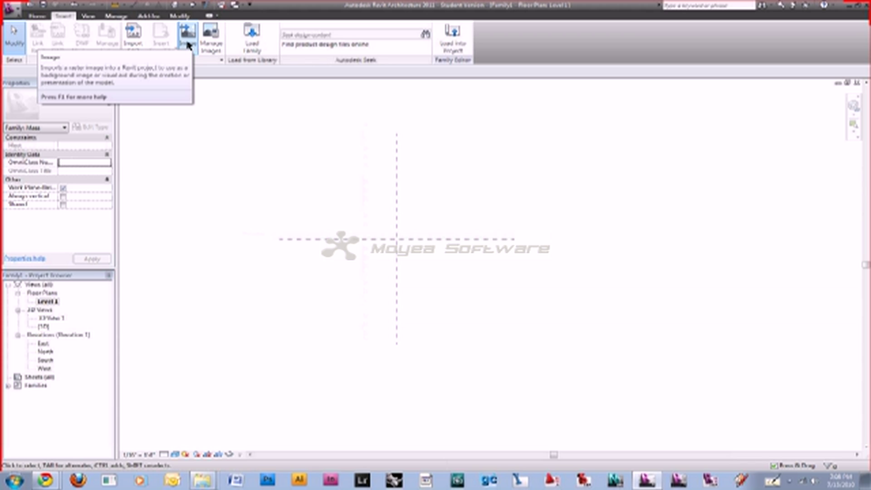
click(187, 44)
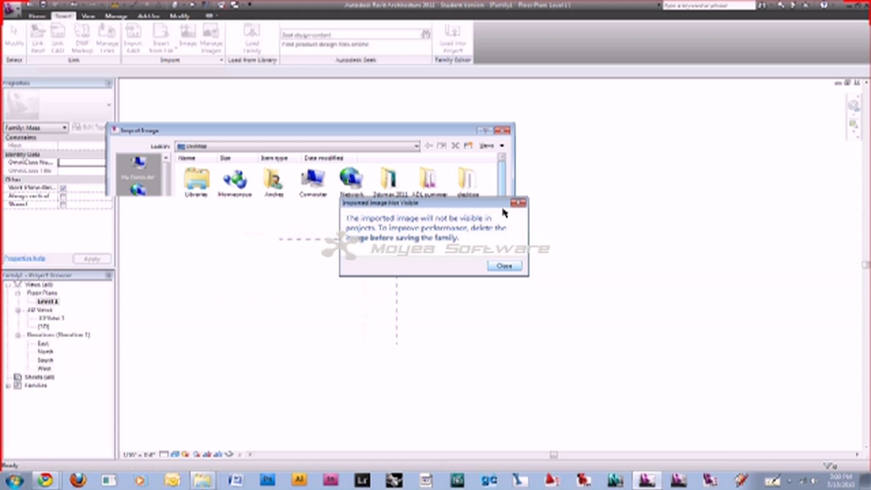
drag(503, 210, 506, 261)
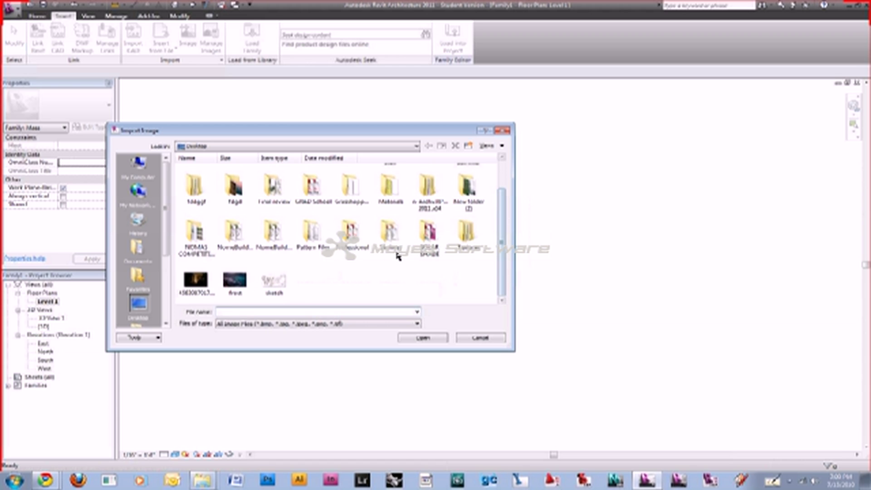
click(285, 279)
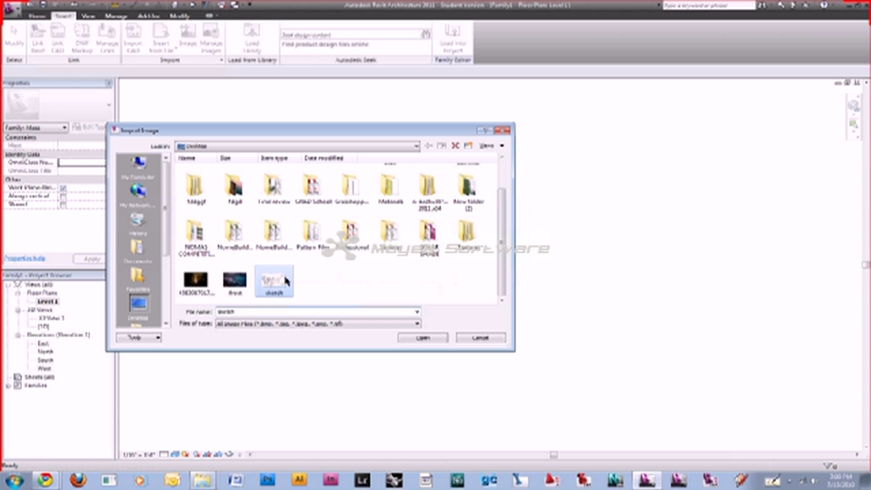
click(413, 338)
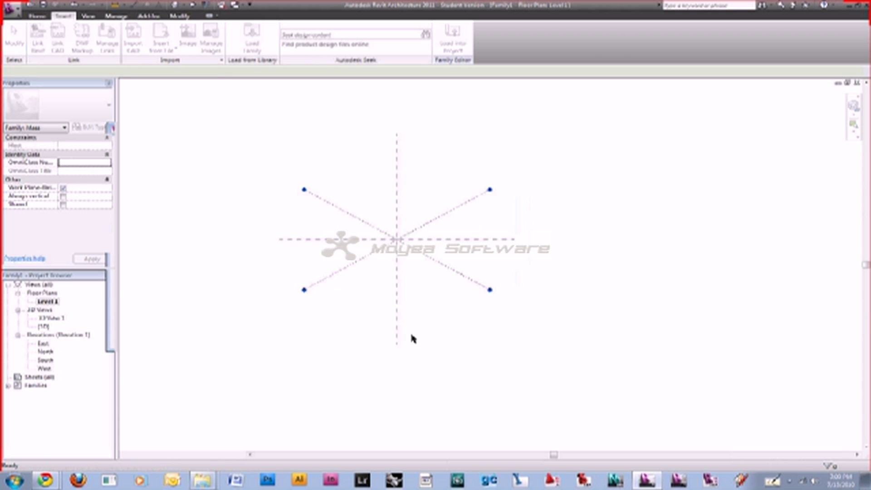
click(397, 241)
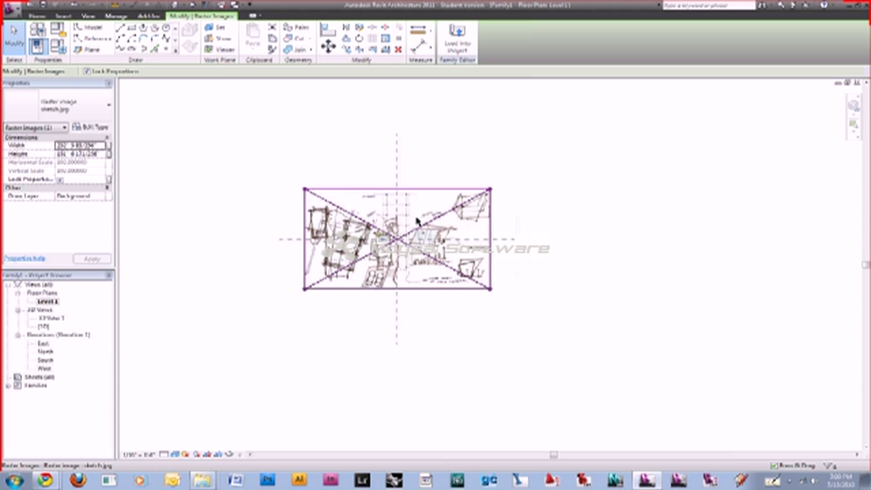
middle_drag(416, 222, 452, 200)
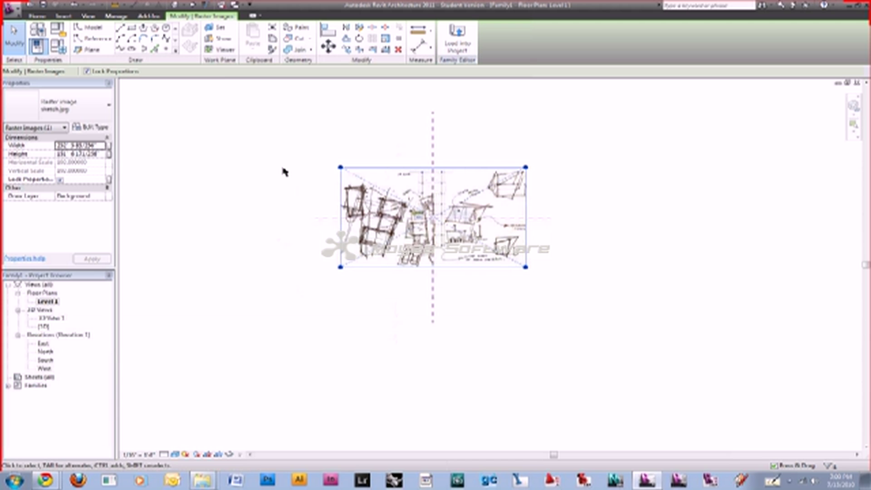
click(283, 171)
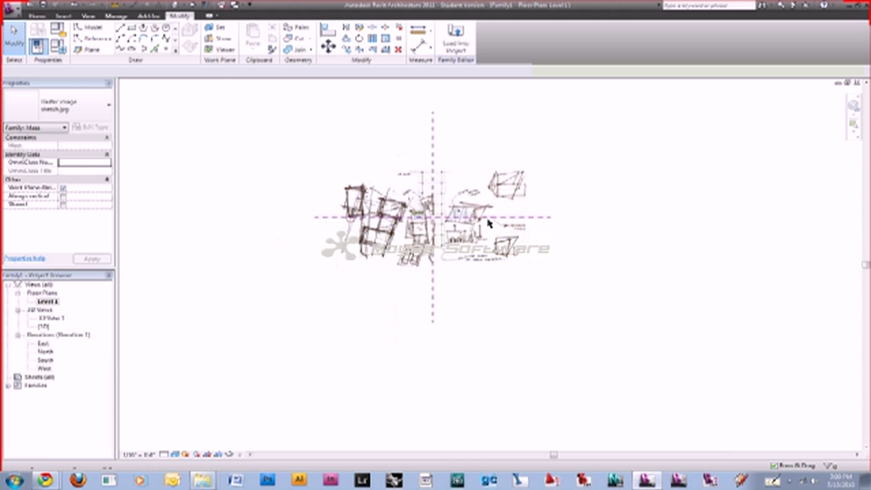
Measure the top edge of the sketch's upper-left building outline with a temporary model line.
scroll(489, 223, up, 2)
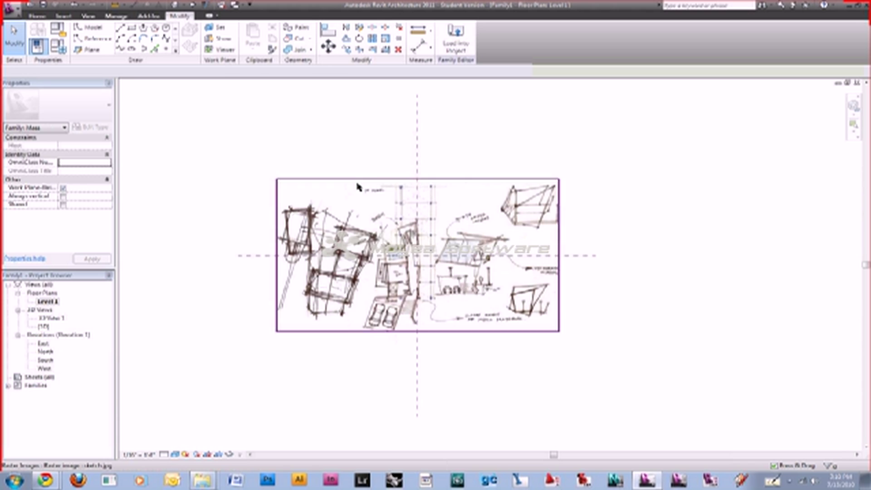
click(120, 30)
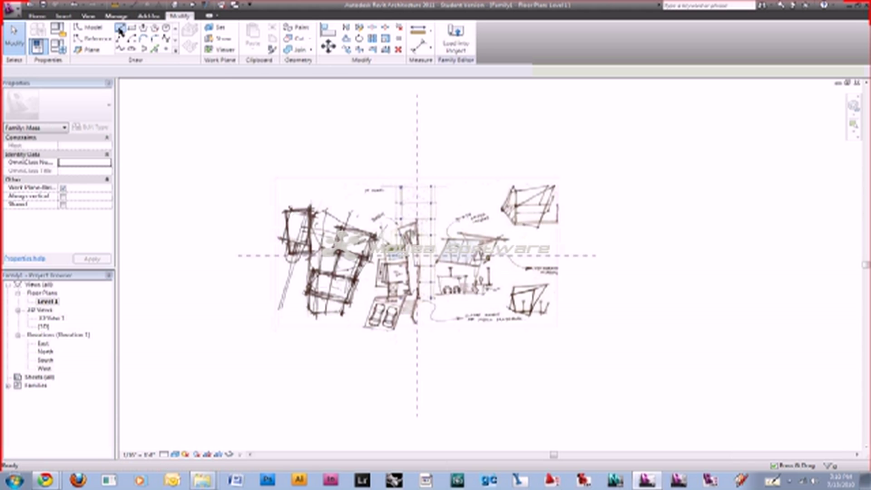
click(284, 212)
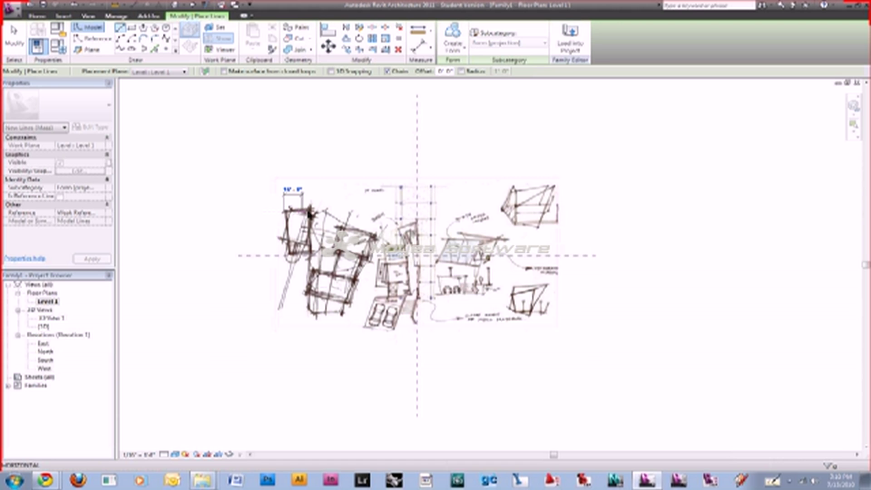
scroll(311, 210, up, 1)
scroll(312, 211, up, 1)
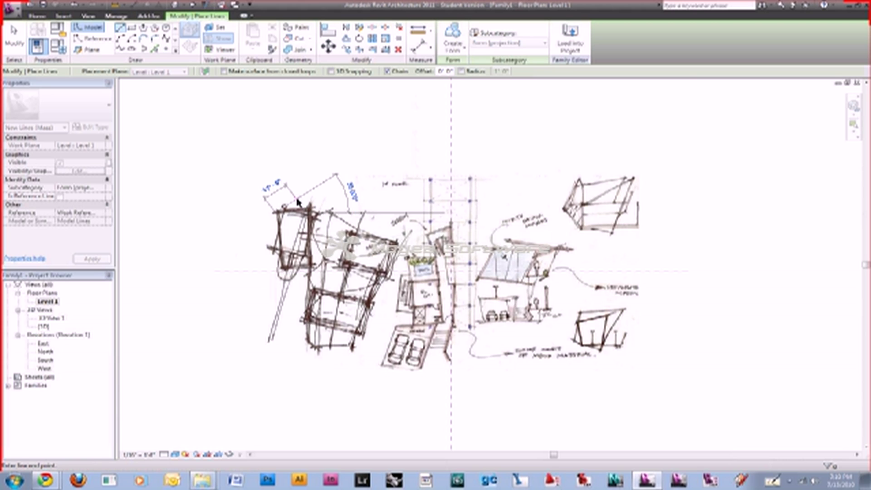
key(Escape)
key(Escape)
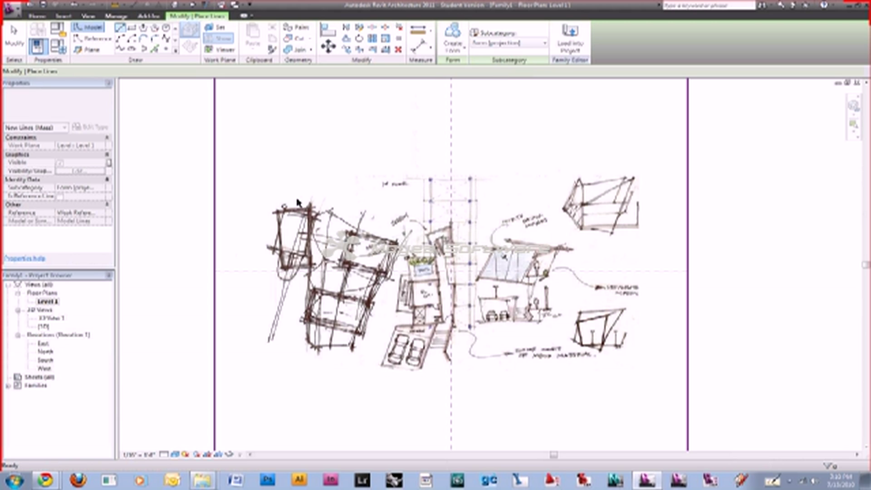
key(Escape)
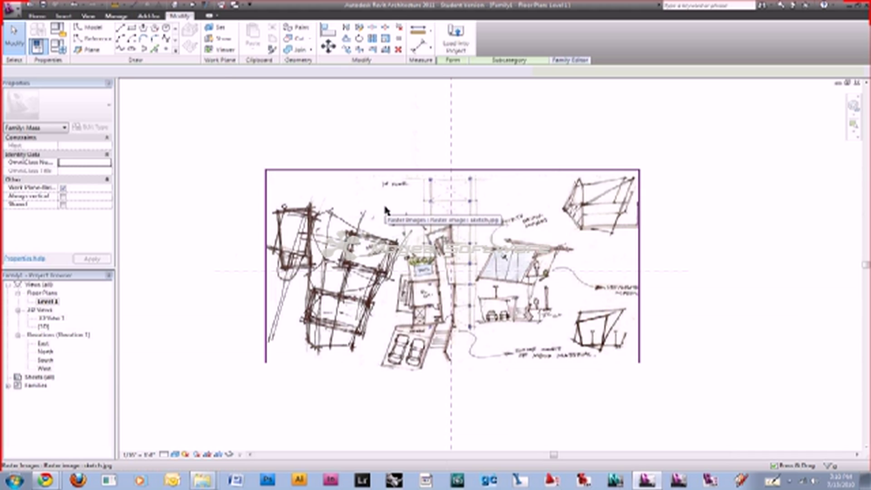
Scale the sketch image graphically, using the top edge of the upper-left building outline as reference and 30 feet as its new length.
click(418, 234)
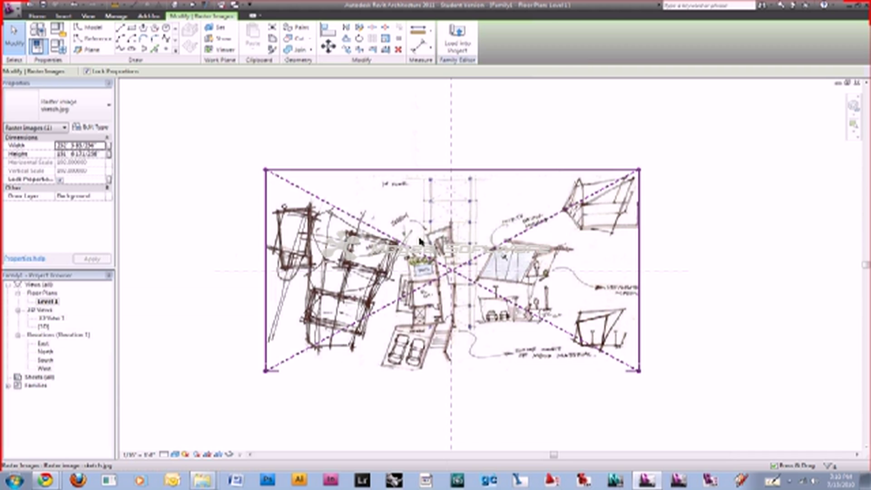
click(385, 40)
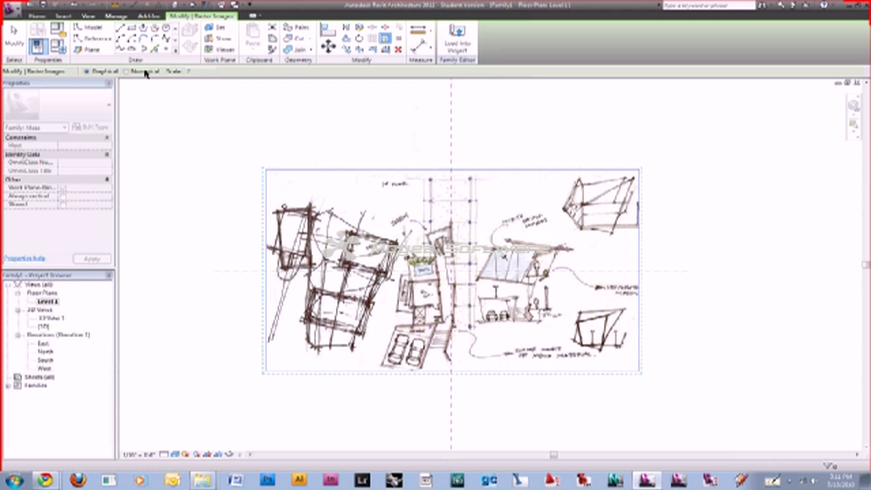
click(127, 71)
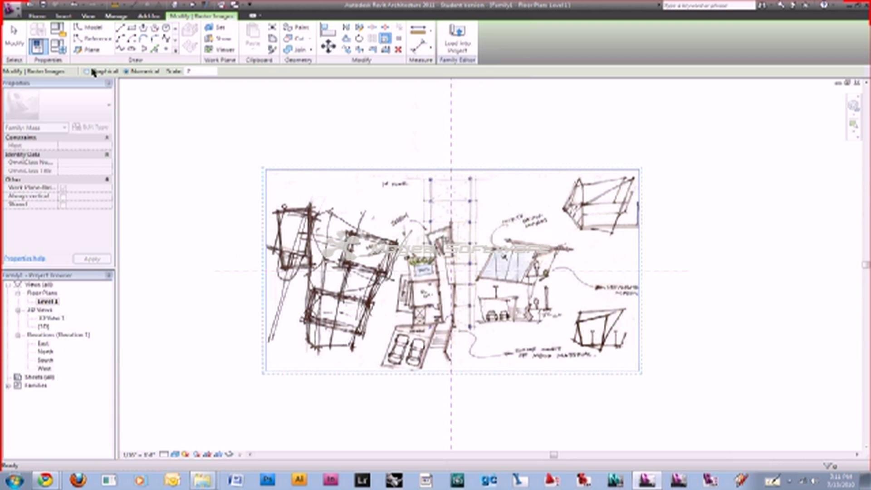
key(r)
key(e)
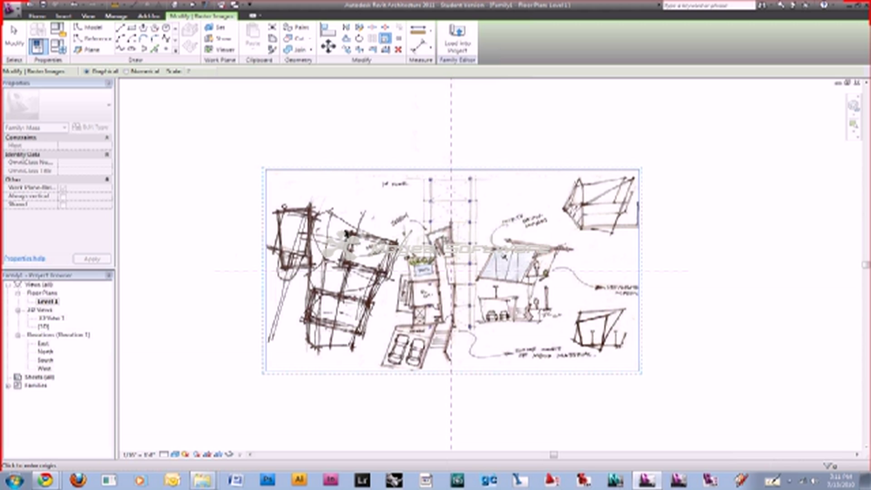
scroll(300, 228, up, 3)
click(246, 189)
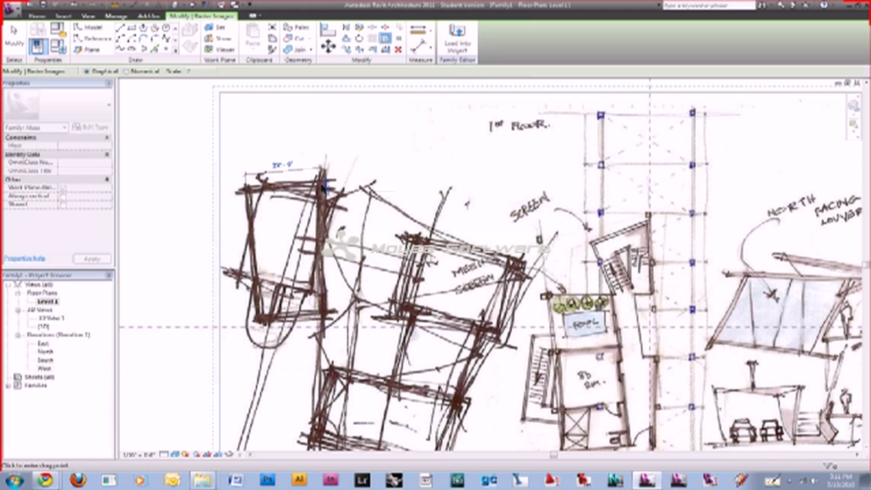
click(323, 187)
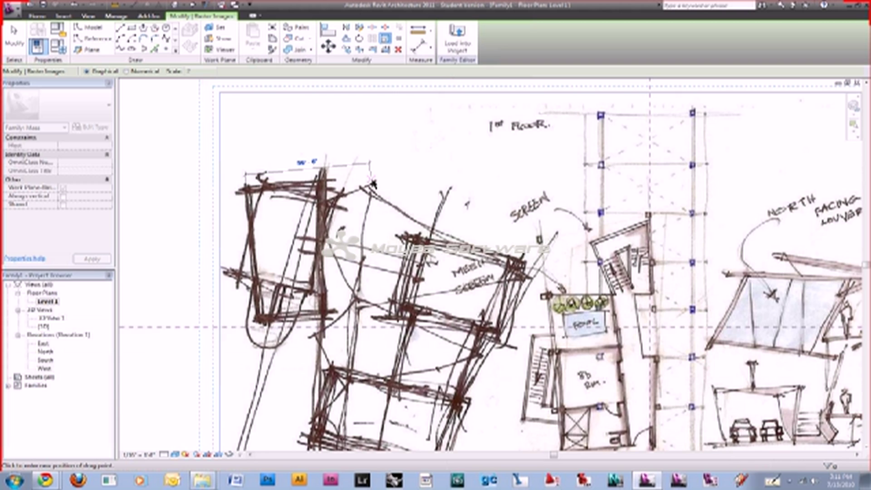
text(30)
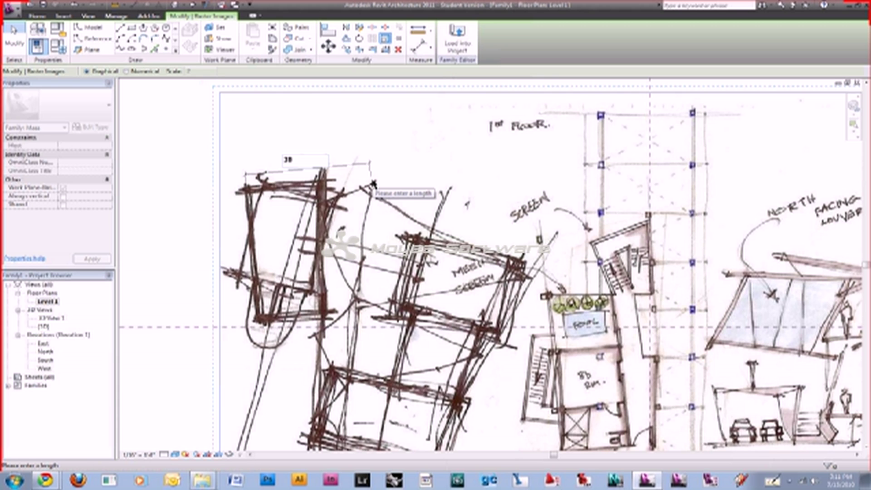
key(Return)
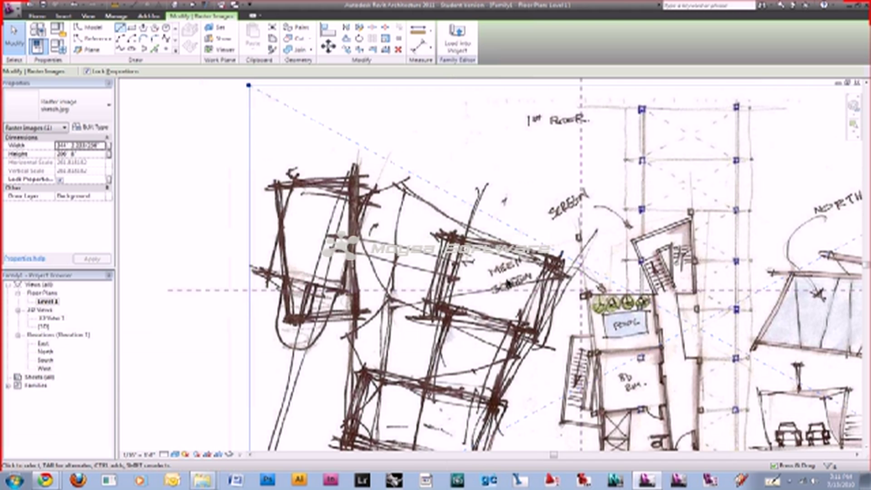
key(Escape)
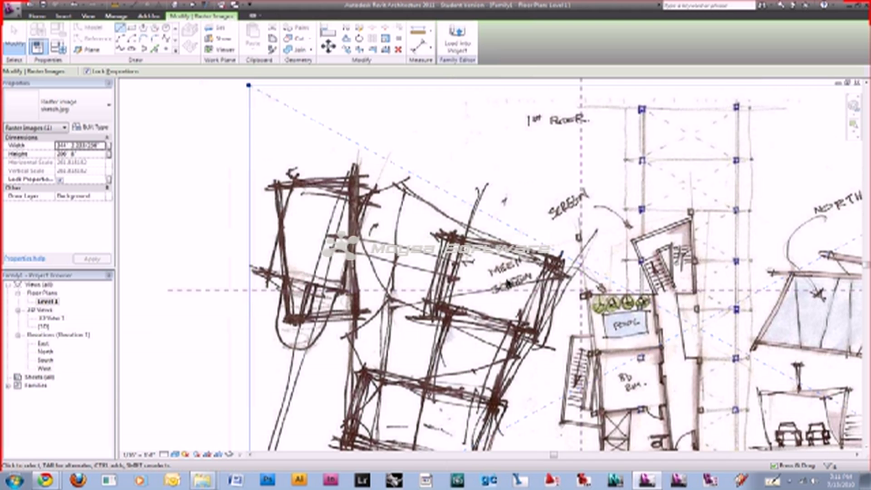
Check the scaled length of the upper-left outline's top edge with a temporary model line.
key(l)
key(i)
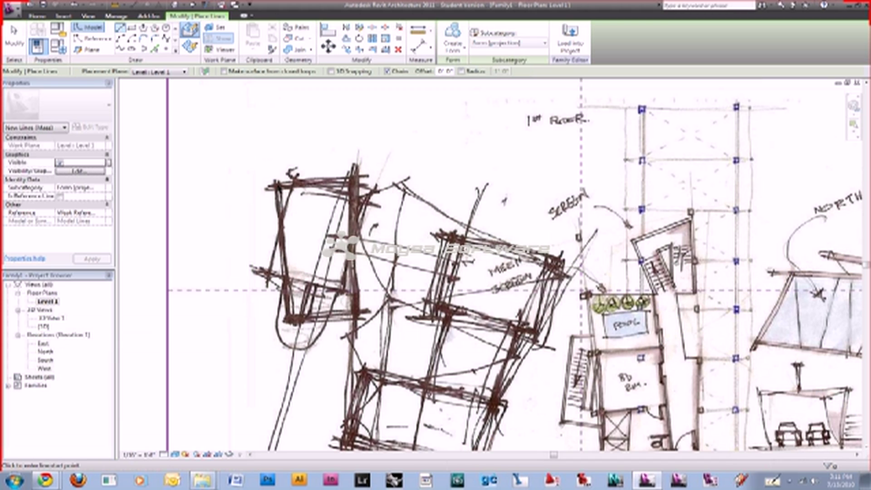
click(276, 168)
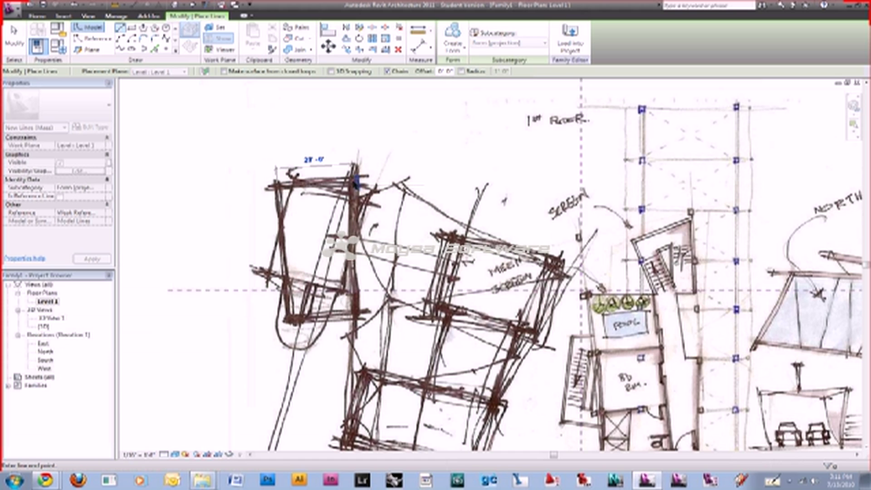
scroll(356, 182, down, 6)
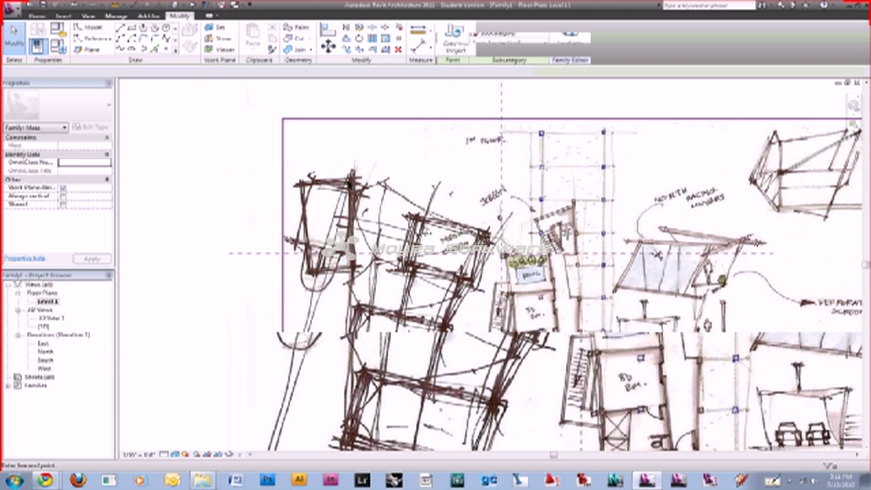
key(Escape)
key(Escape)
click(513, 211)
scroll(514, 211, down, 4)
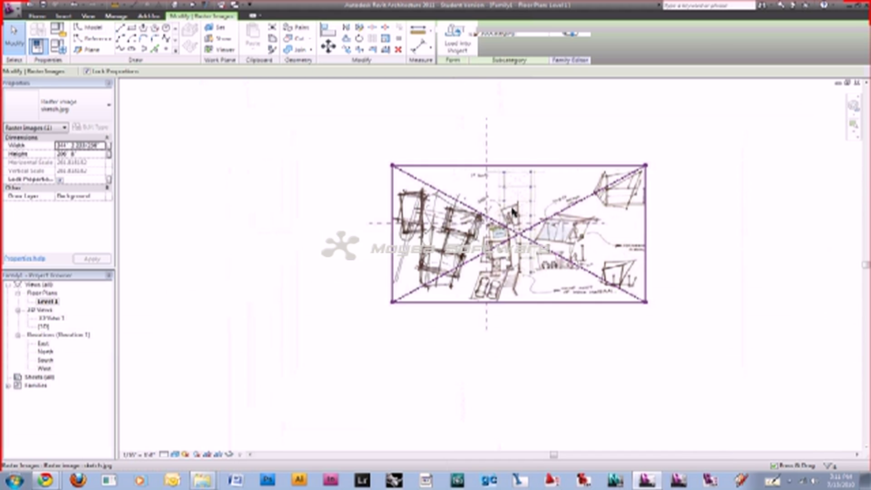
scroll(510, 208, up, 3)
click(408, 104)
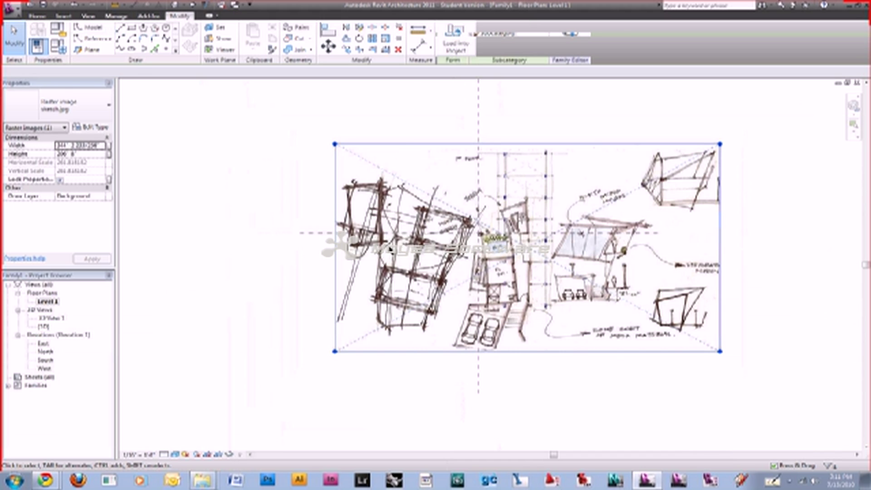
Deselect the sketch image and open the default 3D view of the mass family.
middle_drag(456, 245, 390, 248)
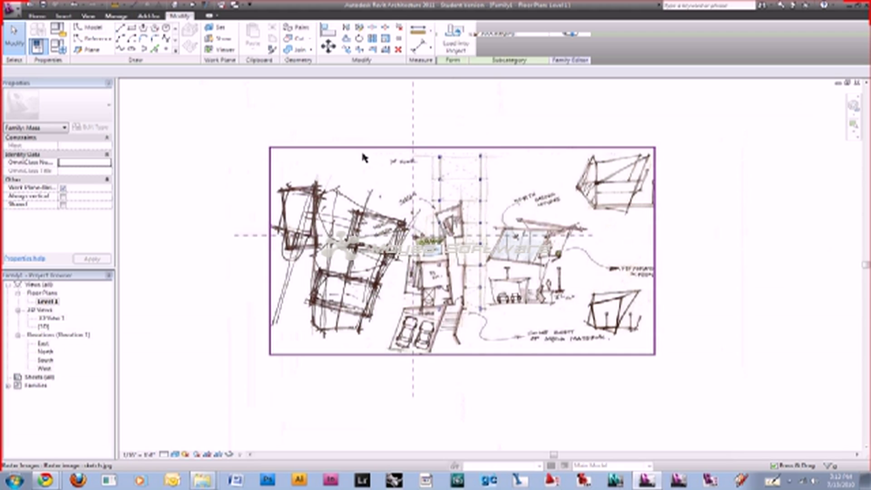
middle_drag(406, 175, 457, 159)
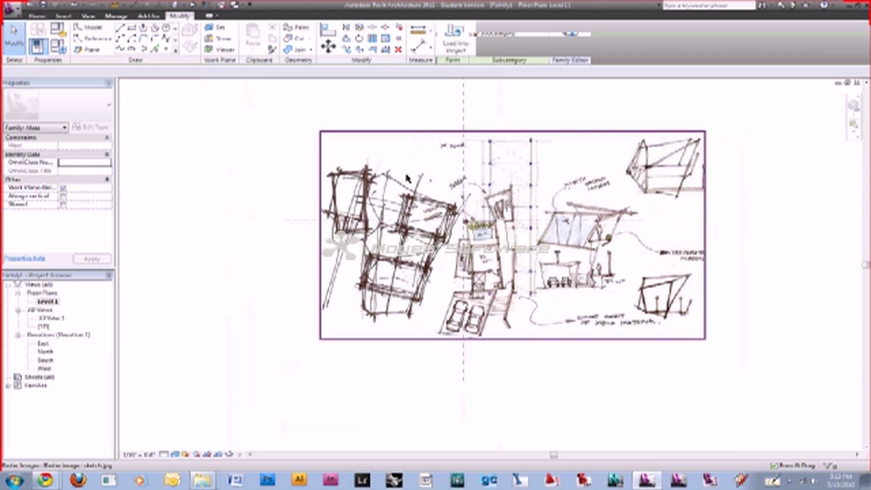
click(220, 91)
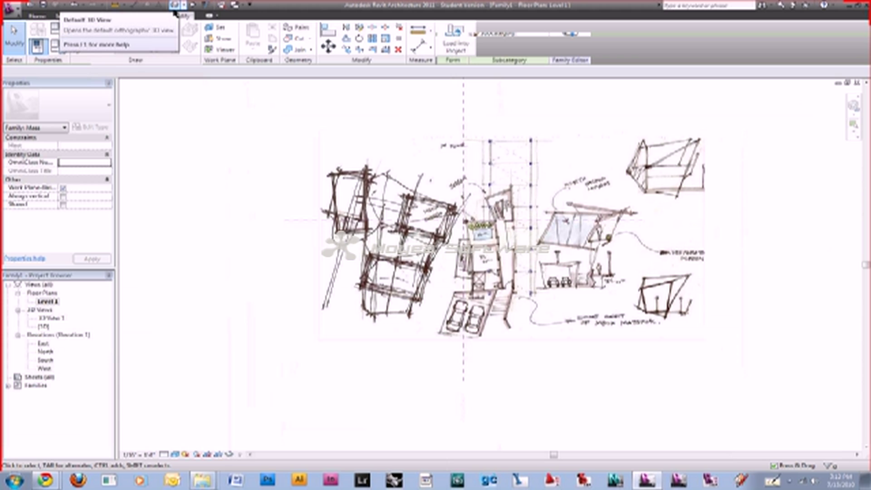
click(175, 12)
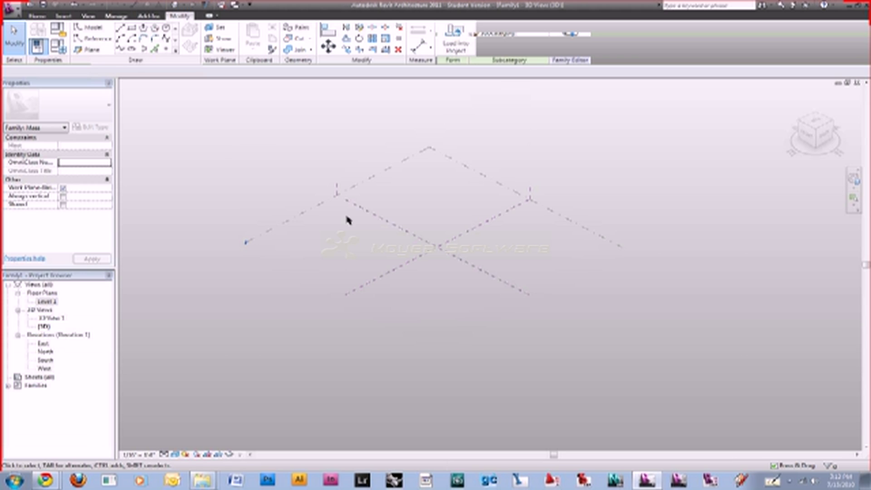
shift+middle_drag(453, 187, 417, 311)
middle_drag(416, 222, 472, 190)
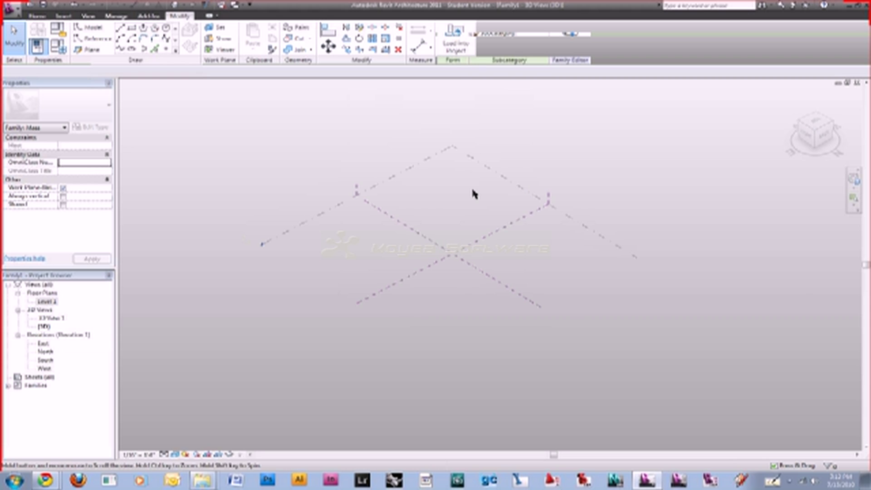
middle_drag(212, 169, 208, 170)
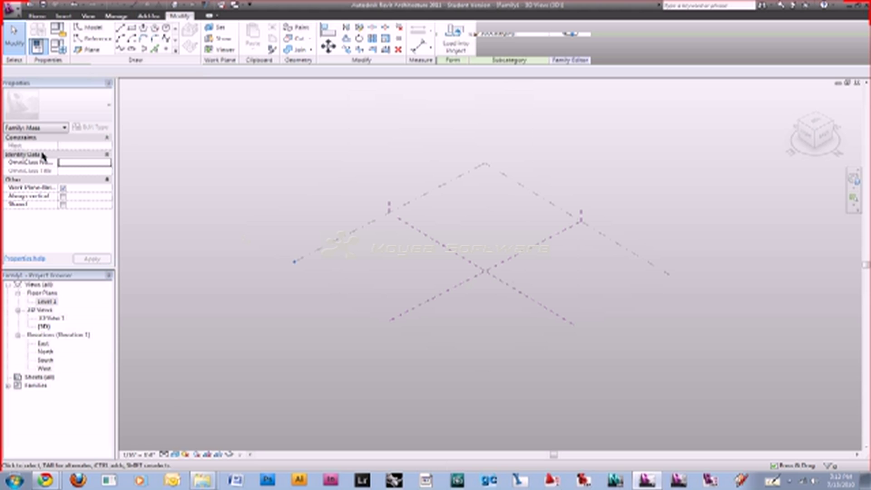
Start a CAD import and choose the plan DWG file from the desktop.
click(64, 16)
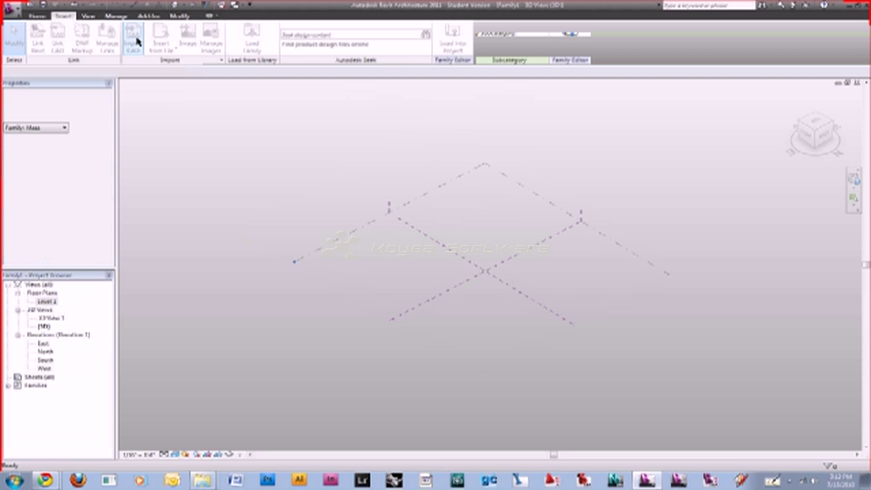
click(138, 42)
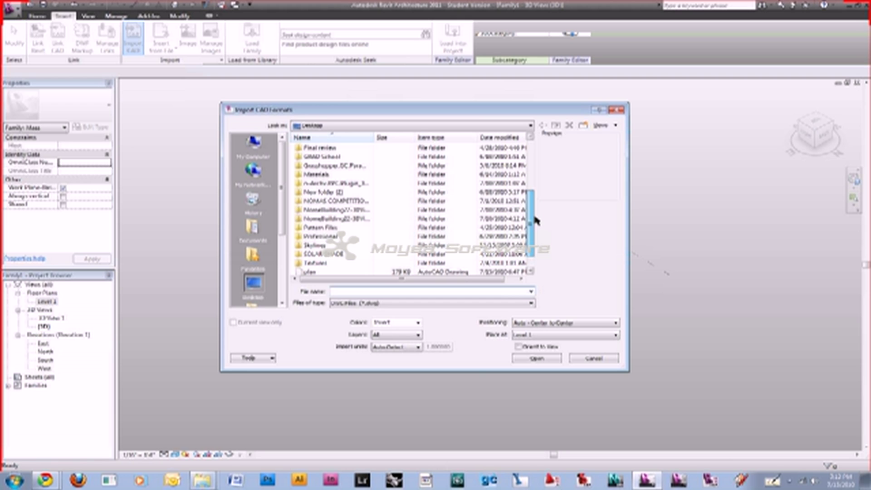
drag(535, 221, 535, 230)
click(325, 263)
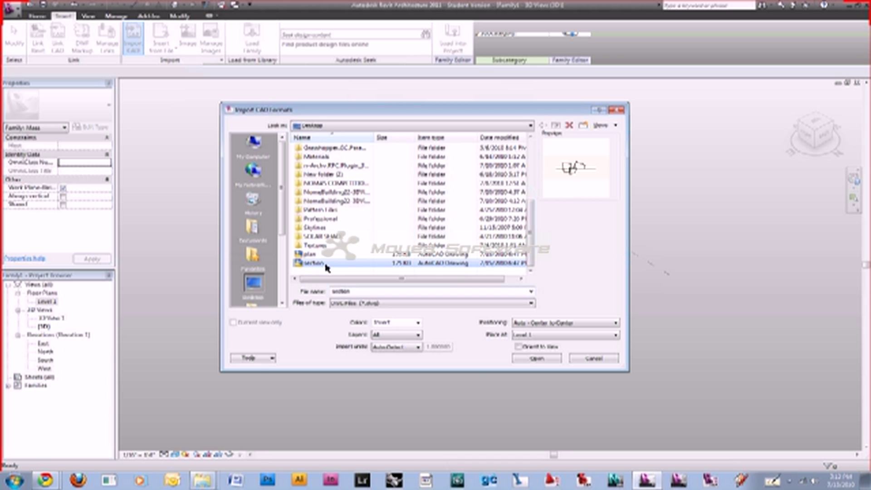
click(353, 255)
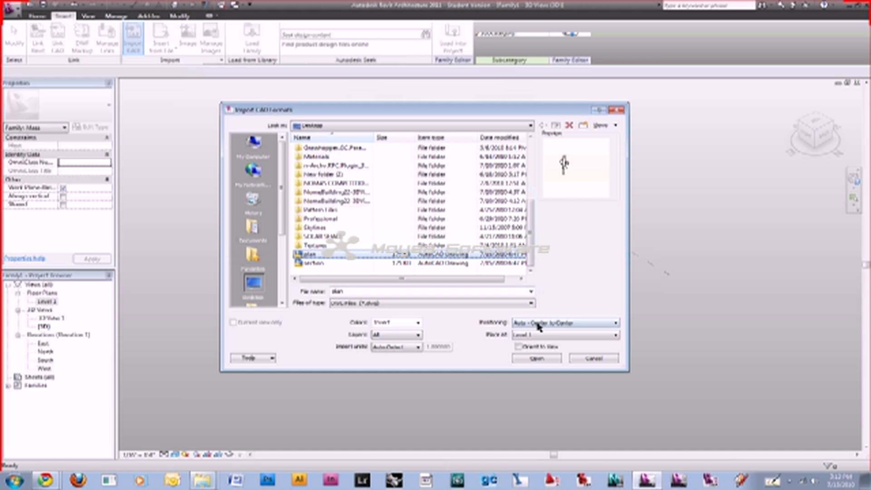
Import the plan drawing with all layers, positioned Auto - Center to Center and placed at Level 1, and inspect it in 3D.
click(557, 336)
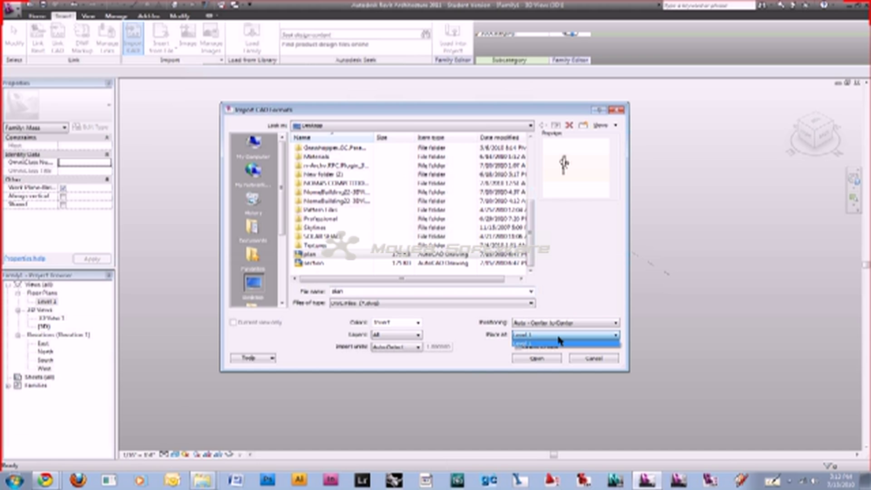
click(559, 343)
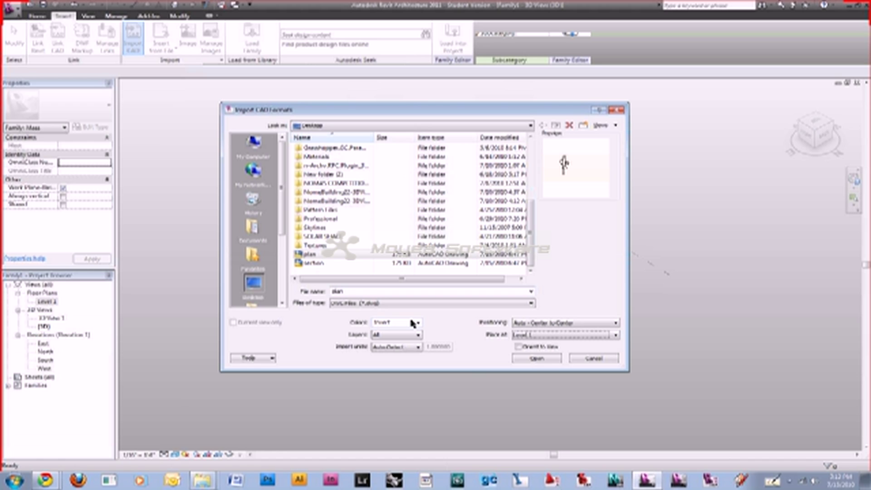
click(416, 335)
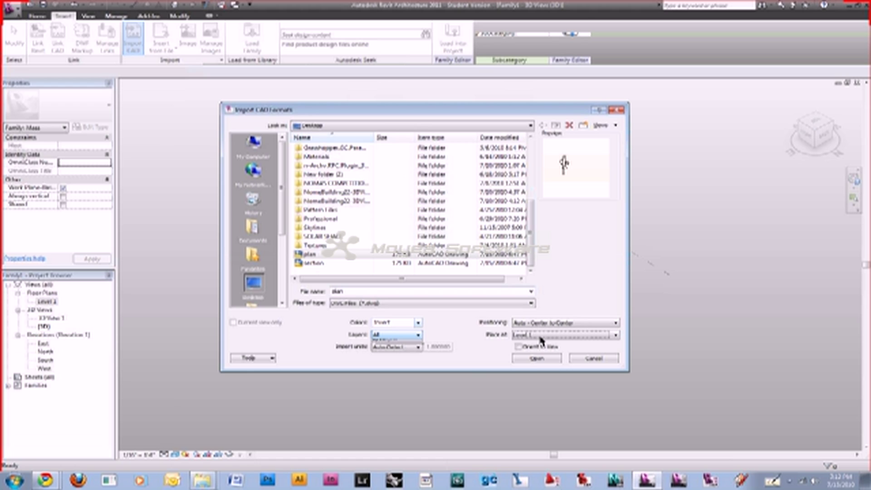
click(544, 337)
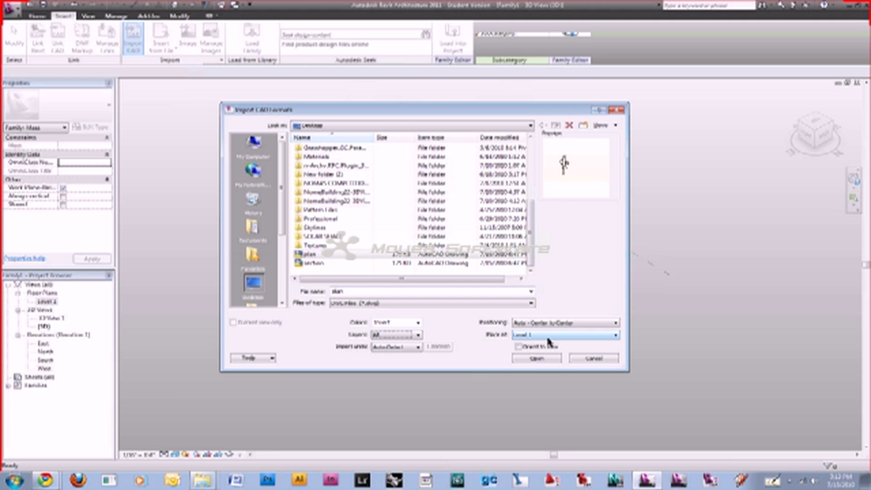
key(Return)
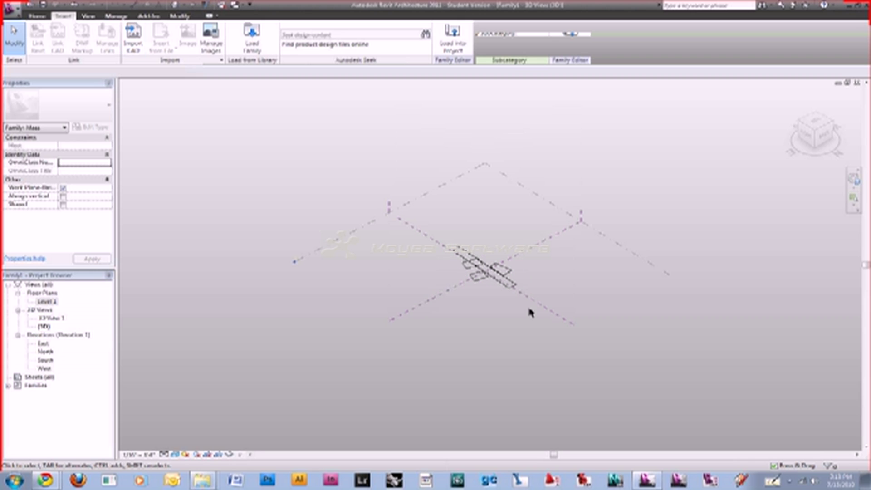
scroll(484, 284, up, 2)
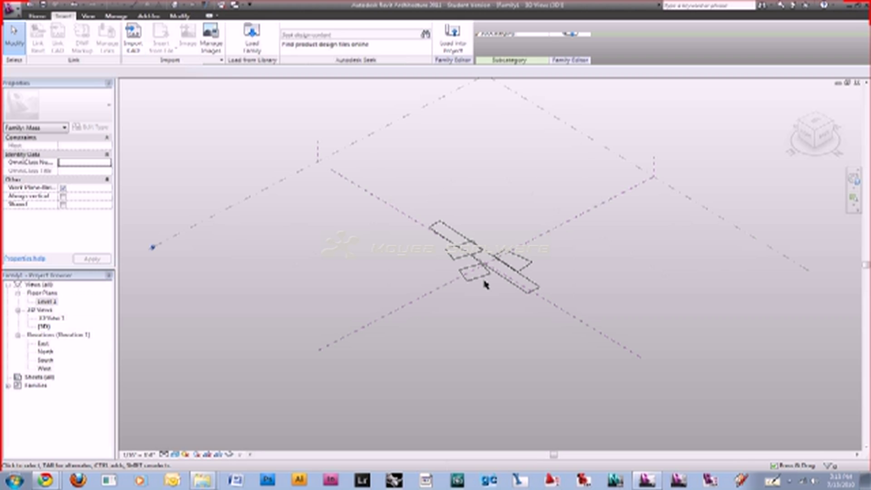
scroll(583, 253, up, 5)
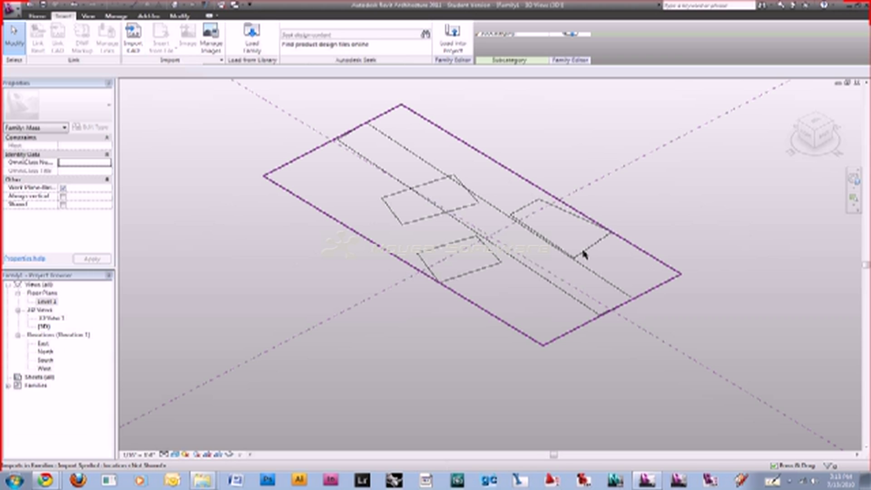
click(382, 192)
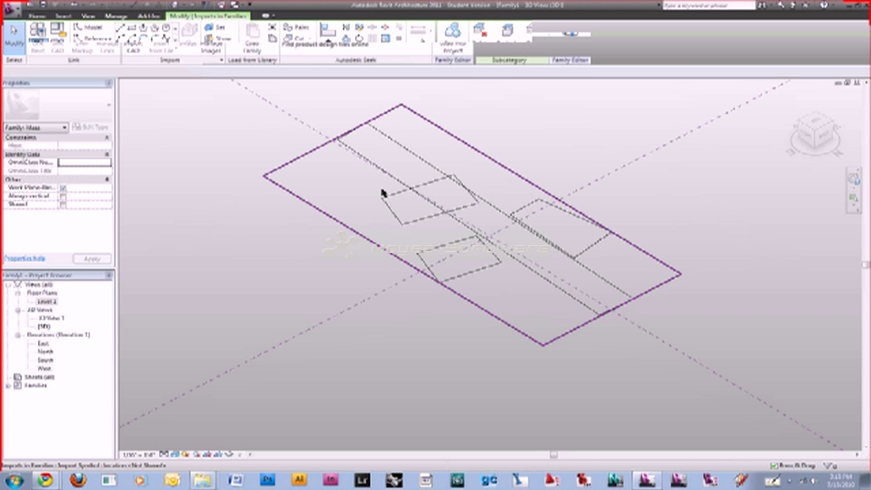
scroll(382, 193, down, 5)
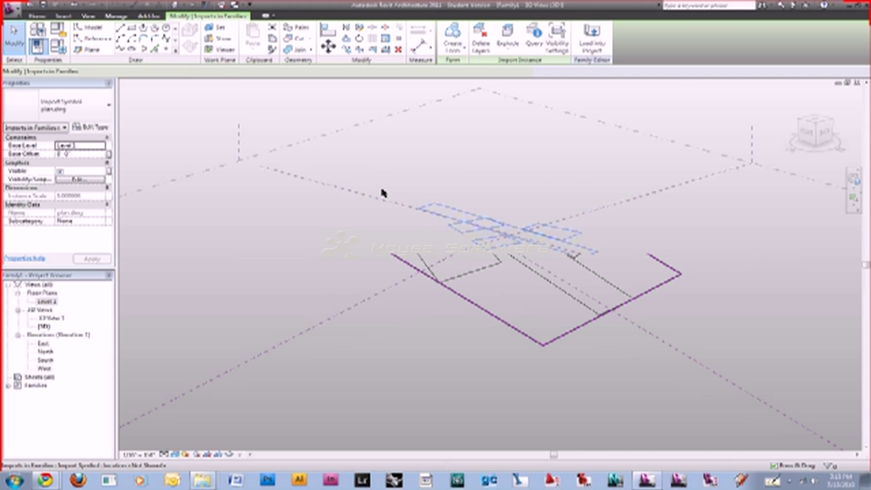
Copy the Level 1 datum upward to create two additional levels above it.
click(318, 228)
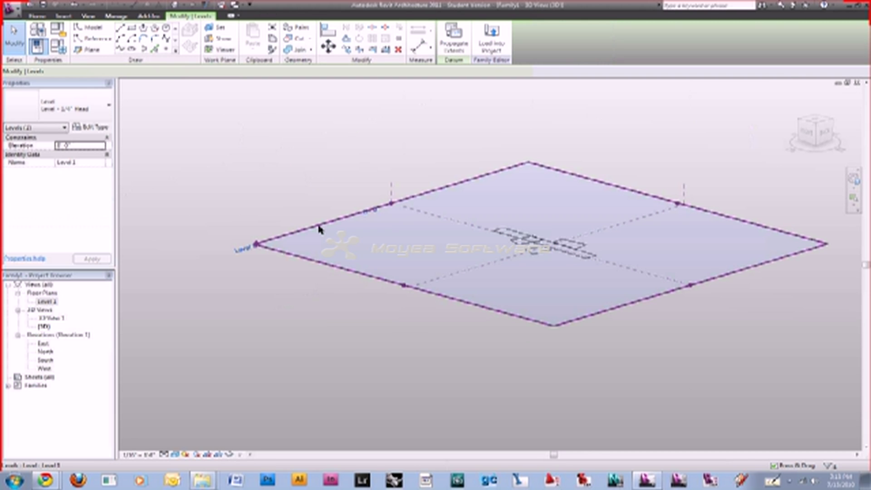
ctrl+drag(319, 228, 324, 313)
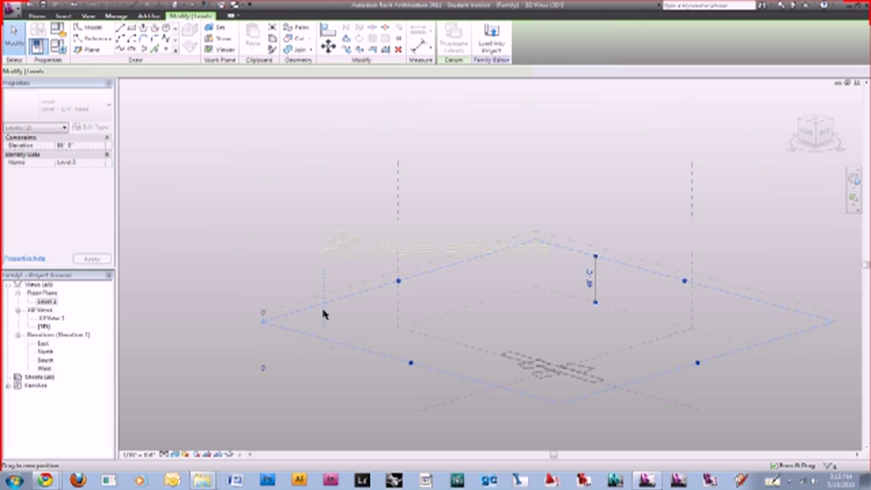
click(549, 221)
middle_drag(562, 347, 549, 221)
scroll(549, 221, up, 2)
scroll(368, 228, down, 2)
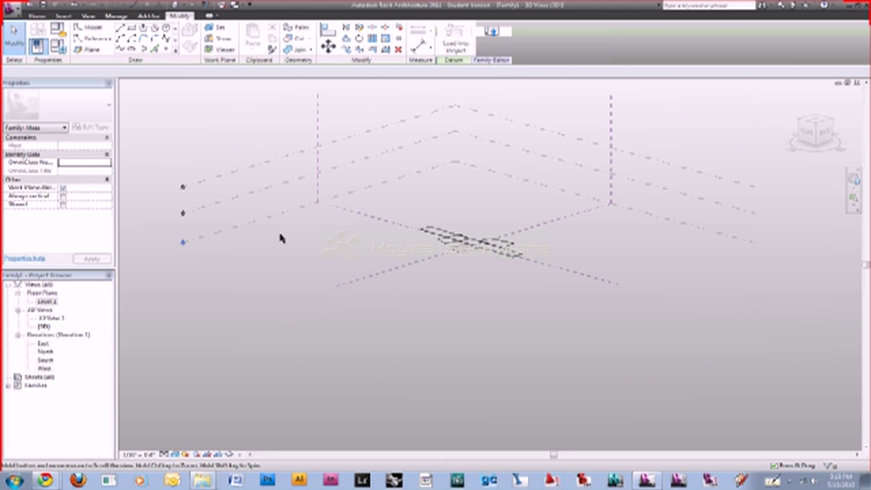
Rename the middle level as lvl 2 and the lowest level as lvl 1.
scroll(253, 209, up, 2)
click(223, 216)
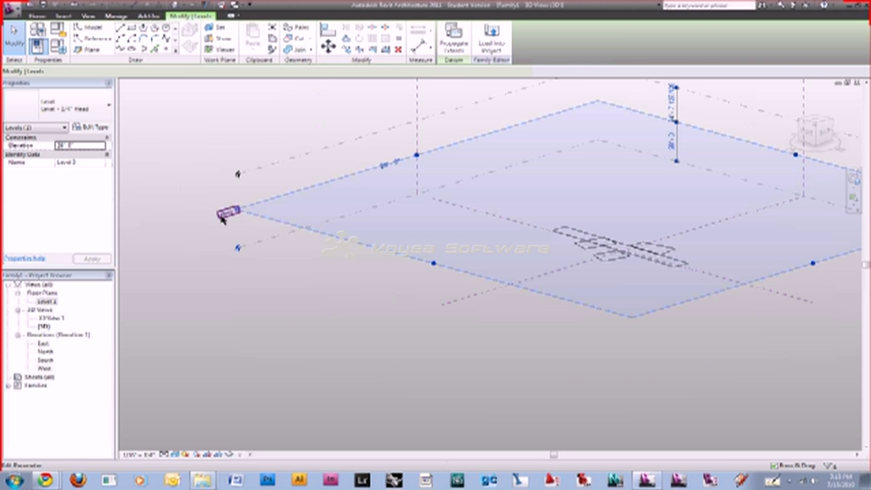
click(223, 217)
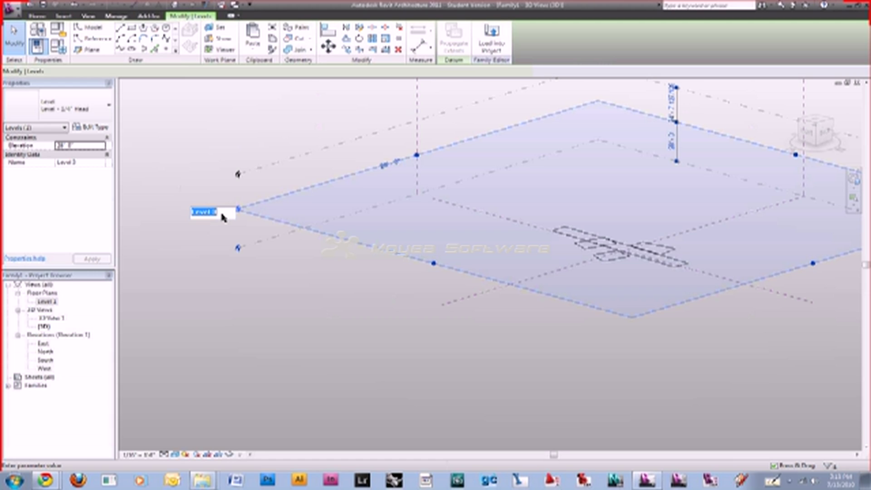
text(lvl 2)
click(236, 251)
click(246, 246)
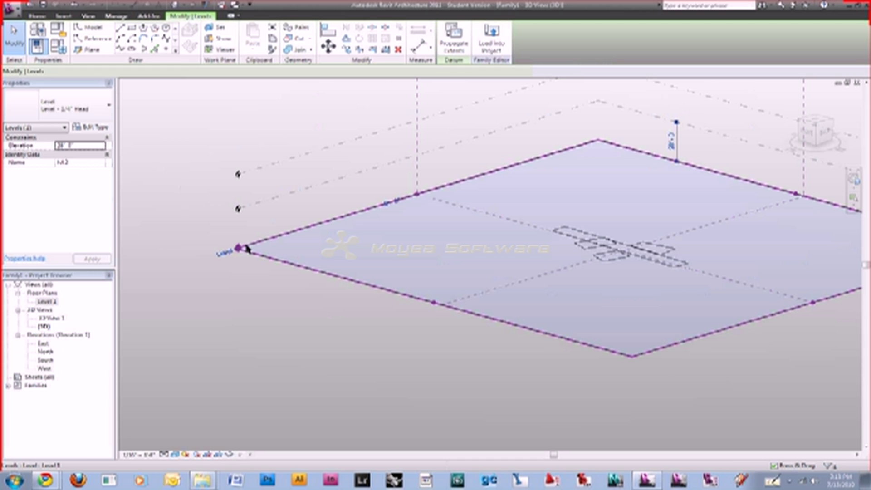
double_click(224, 252)
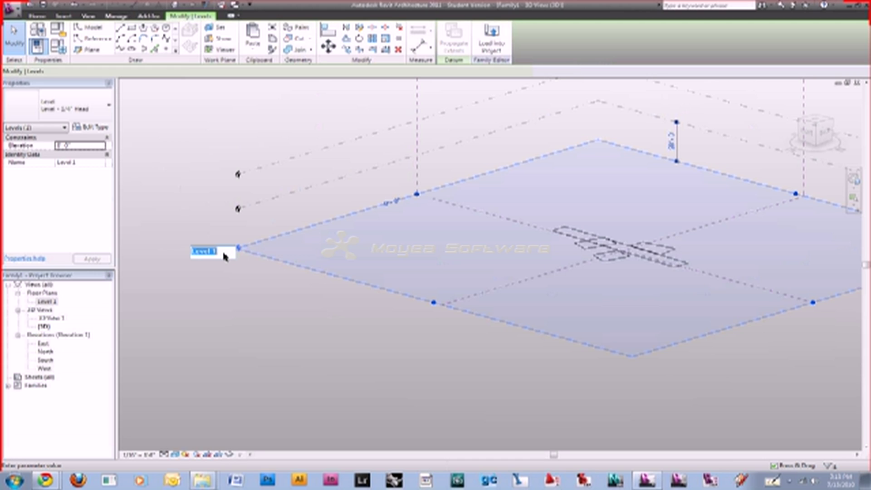
text(lvl 1)
Rename the topmost level as lvl 3.
click(236, 177)
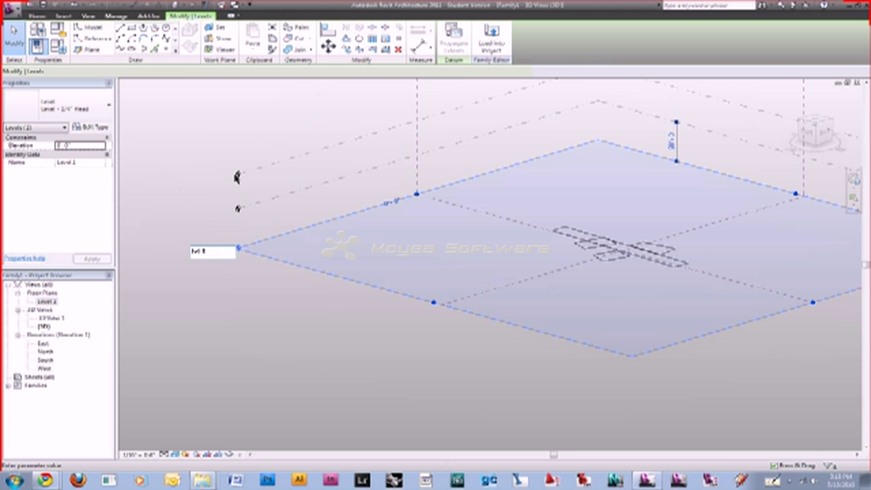
click(227, 179)
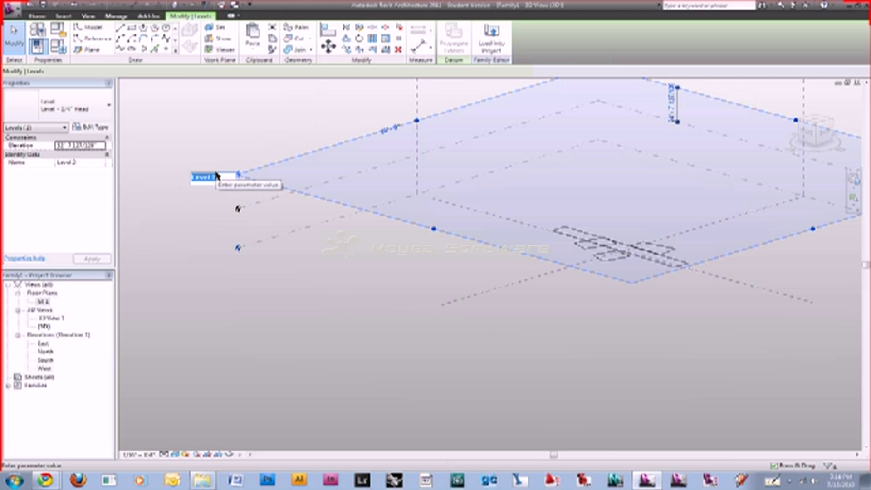
text(lvl)
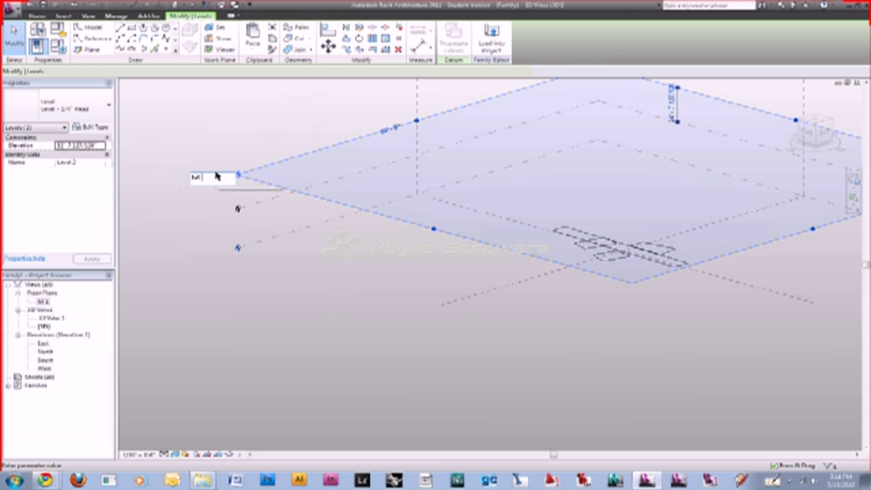
text( 1)
key(Return)
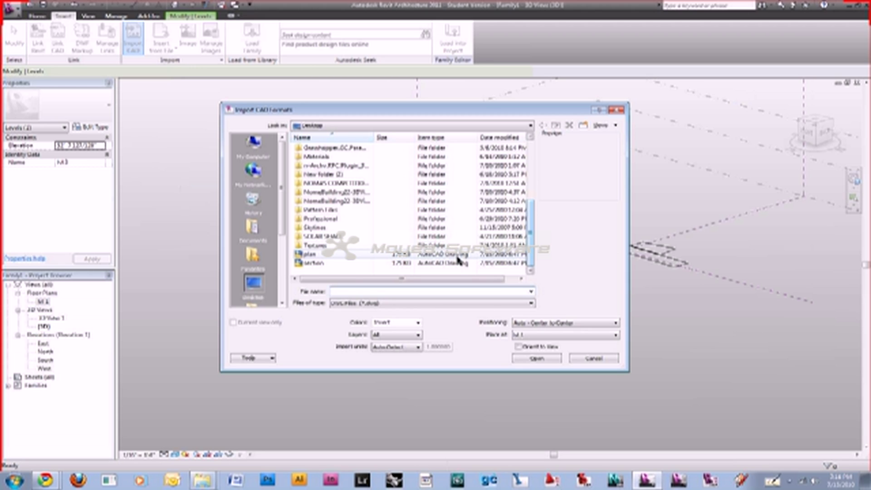
Import the plan DWG file again, positioned Auto - Center to Center and placed at lvl 1.
click(456, 255)
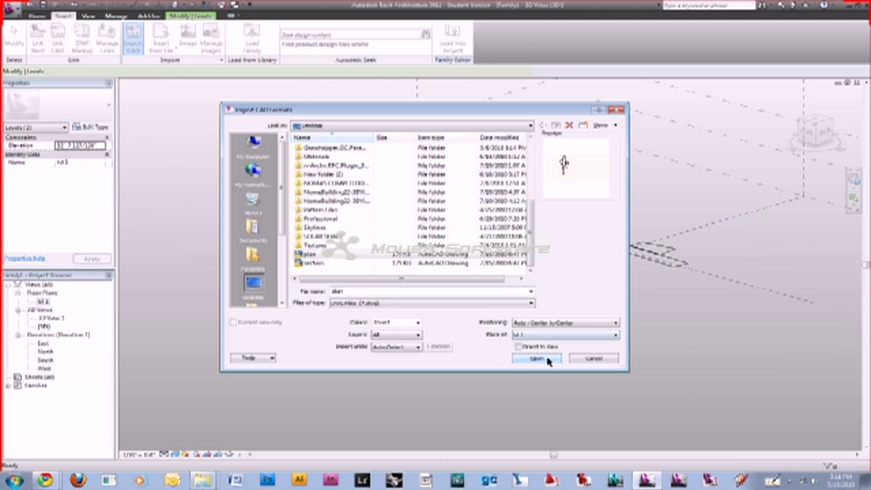
click(548, 359)
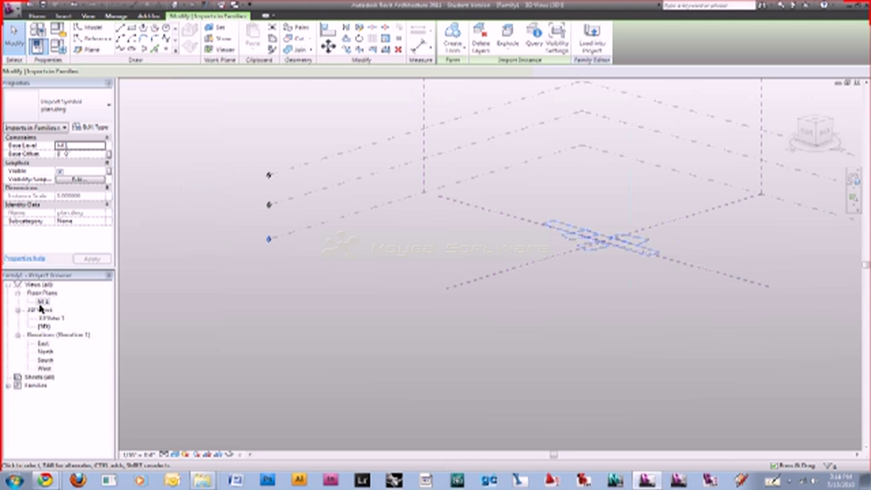
key(Escape)
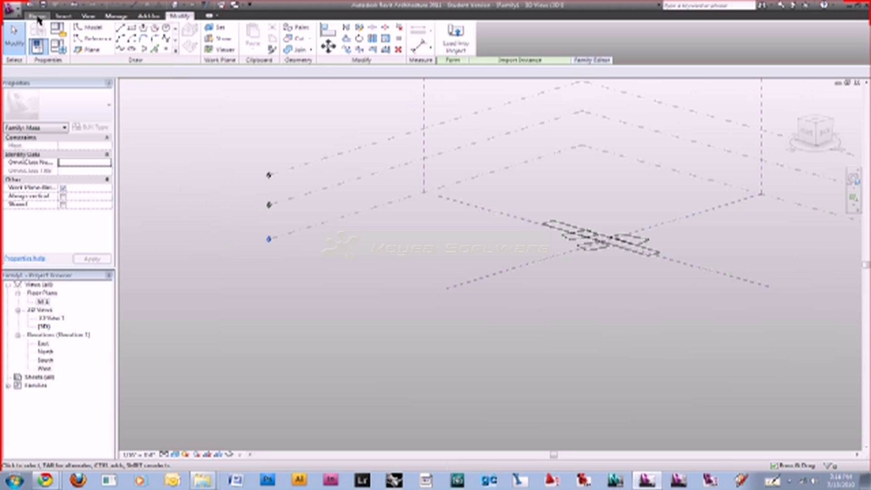
click(63, 16)
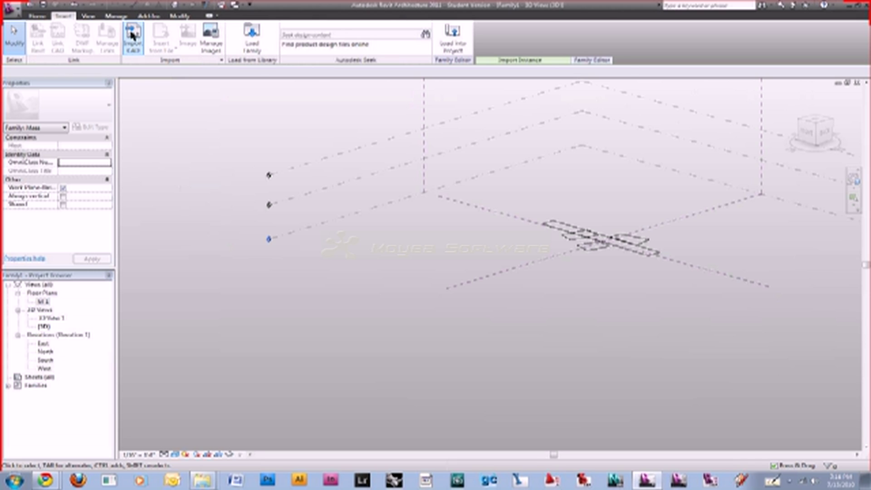
click(305, 229)
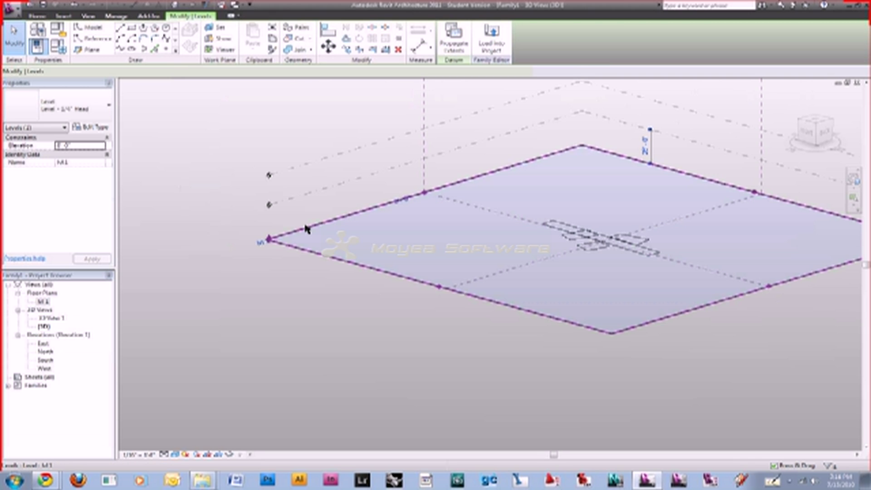
click(156, 82)
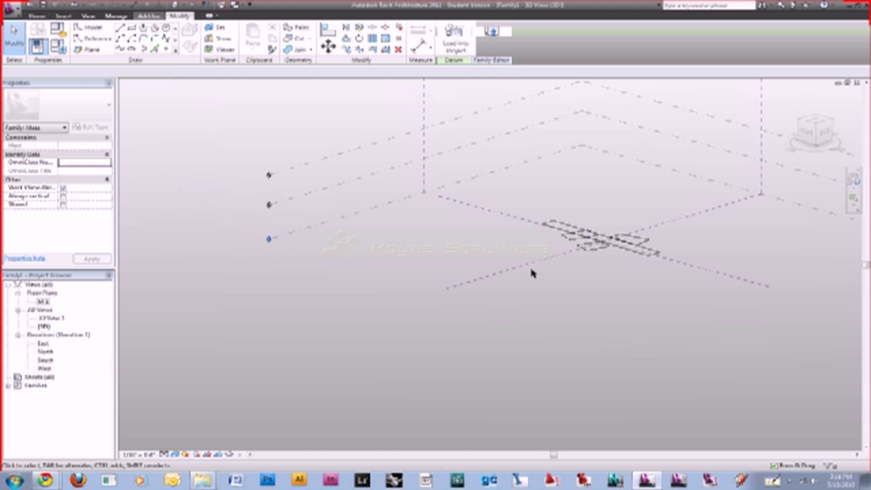
Open the North elevation and import the section DWG file, oriented to view, positioned Auto - Center to Center and placed at lvl 1.
key(alt+i)
key(i)
key(c)
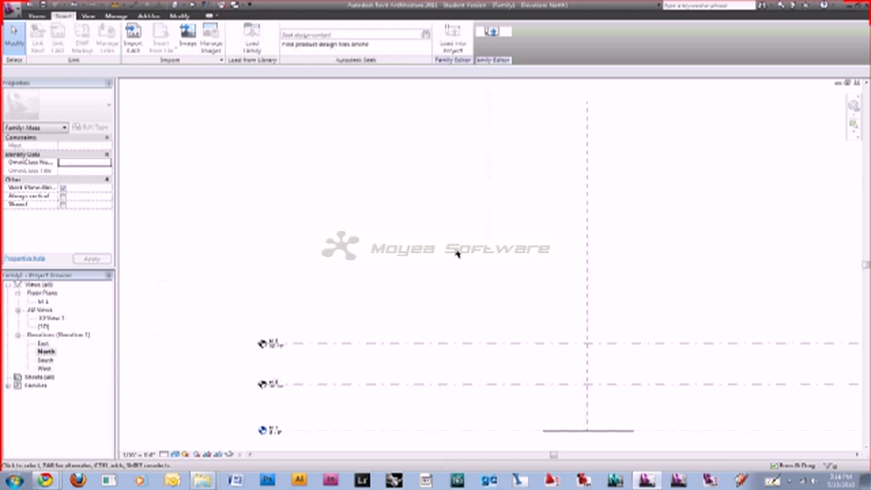
middle_drag(455, 250, 261, 270)
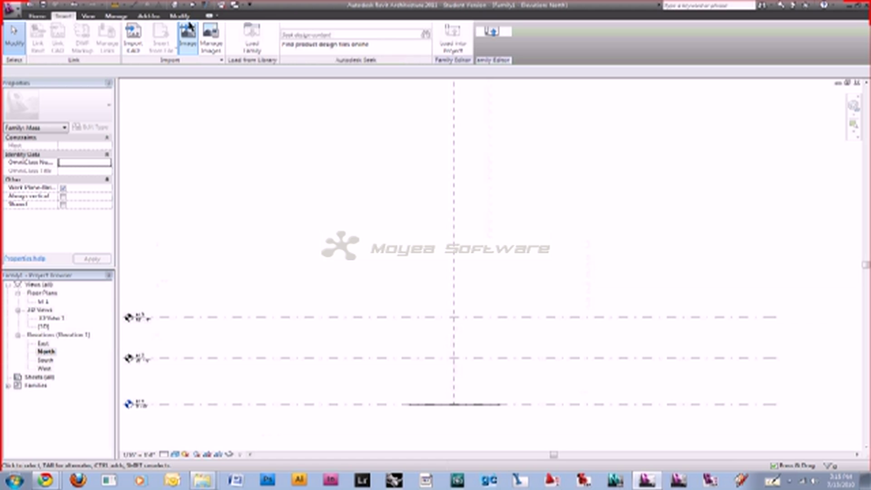
click(133, 38)
drag(530, 205, 528, 265)
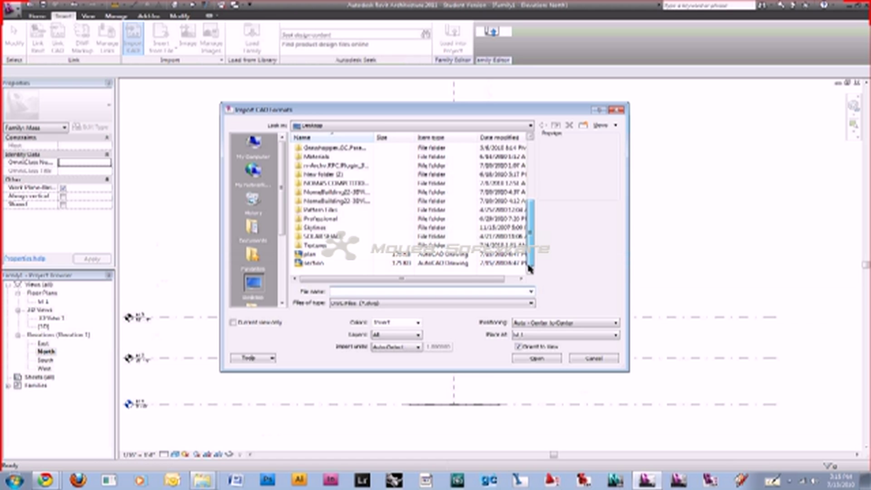
click(517, 263)
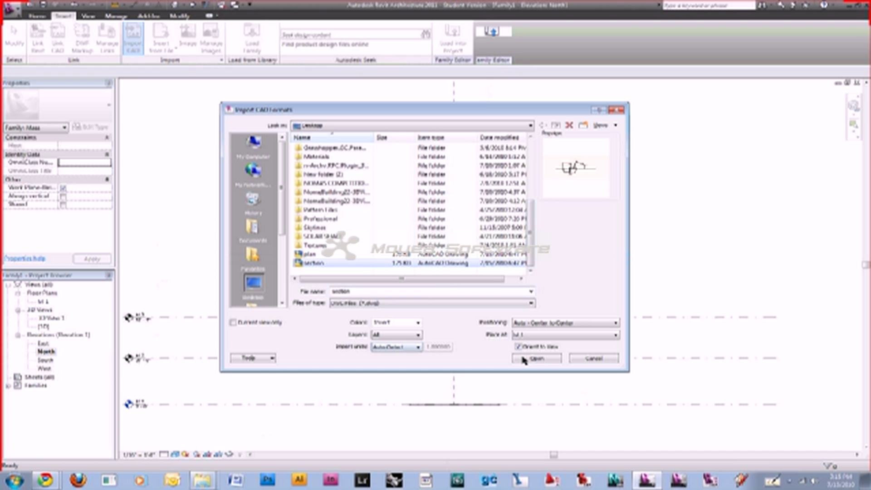
click(533, 358)
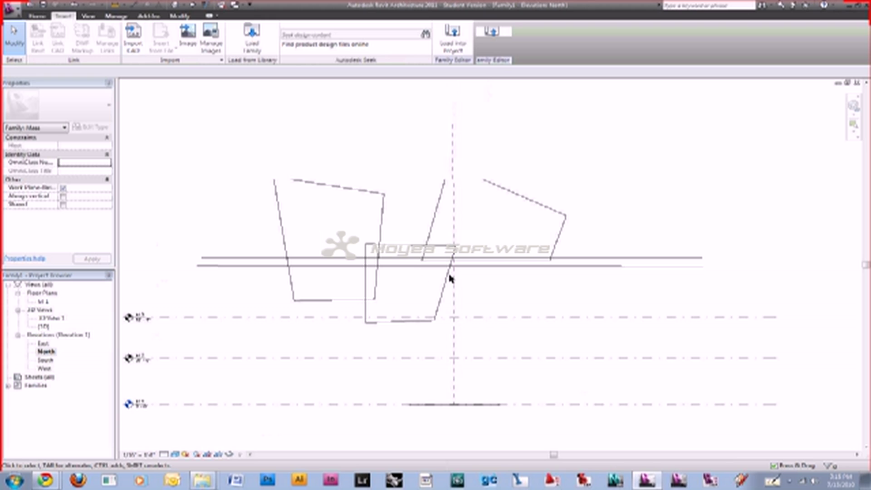
Switch to the 3D view and examine how the imported section drawing sits relative to the plan drawing and levels.
scroll(449, 276, down, 1)
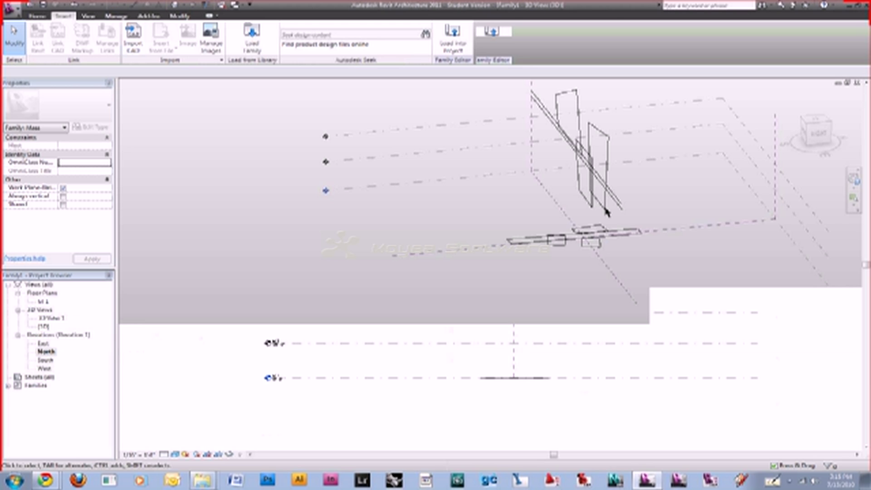
shift+middle_drag(606, 211, 556, 181)
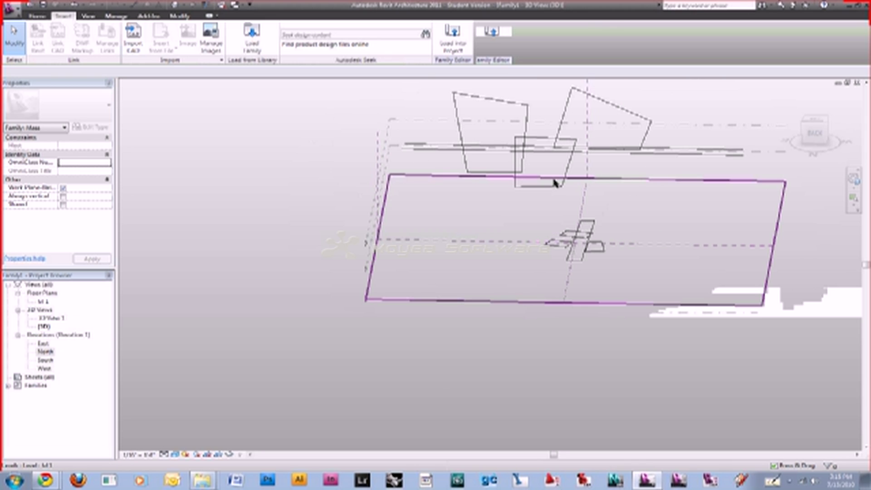
shift+middle_drag(455, 207, 537, 143)
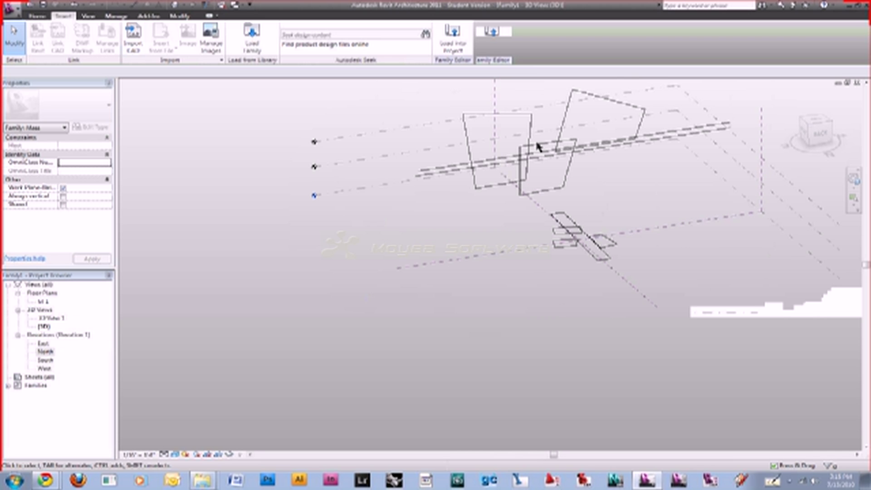
scroll(499, 114, up, 2)
click(498, 121)
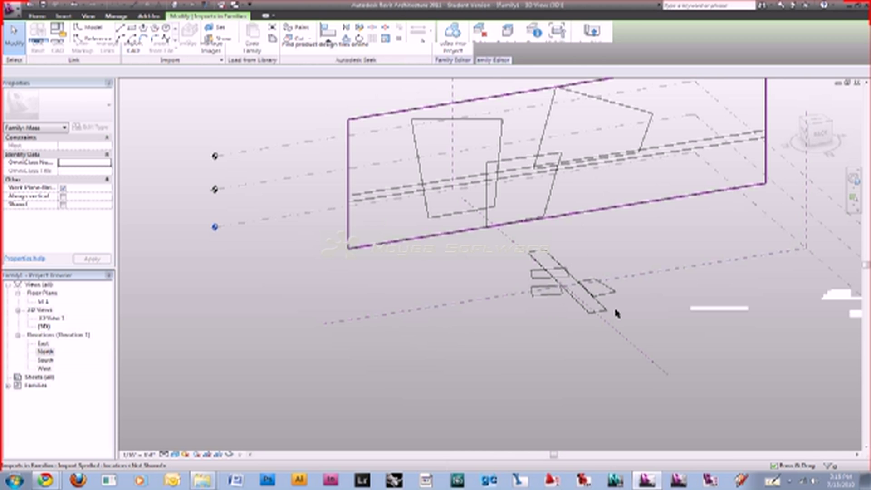
Enlarge the imported plan drawing with the graphical Scale tool, picking reference points along the edge of its small rectangular outline.
click(561, 292)
click(553, 297)
scroll(553, 296, up, 3)
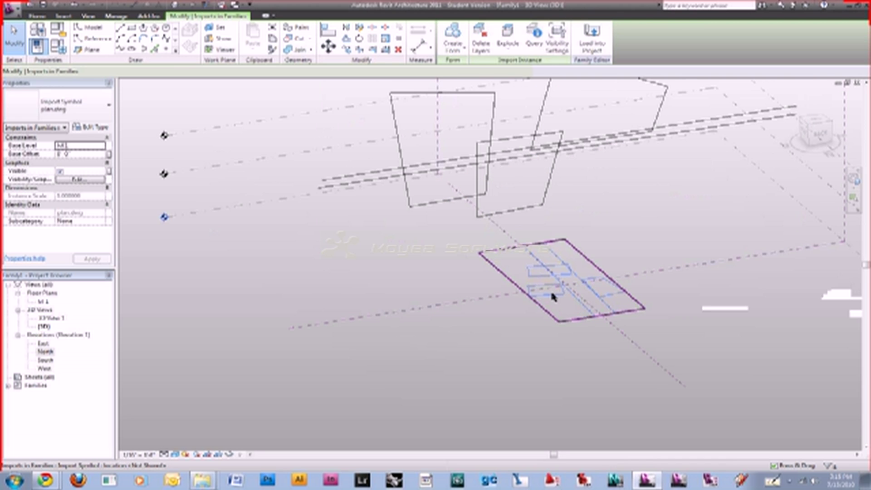
key(r)
key(e)
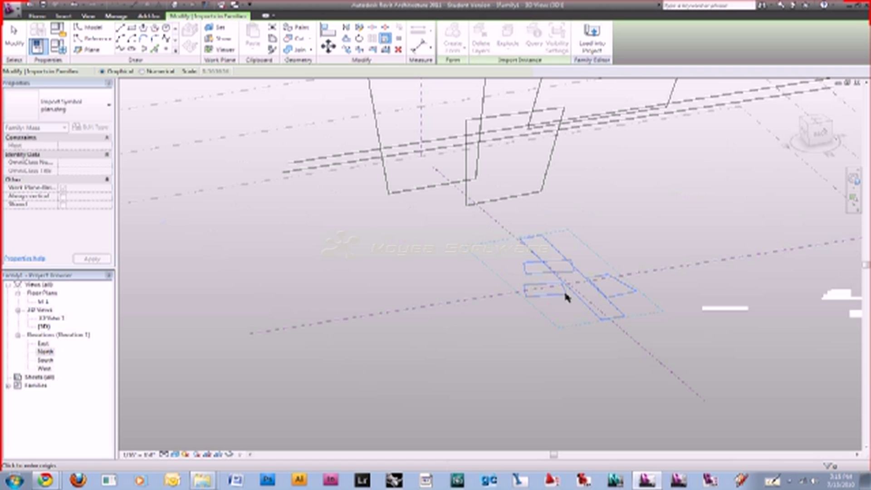
click(499, 297)
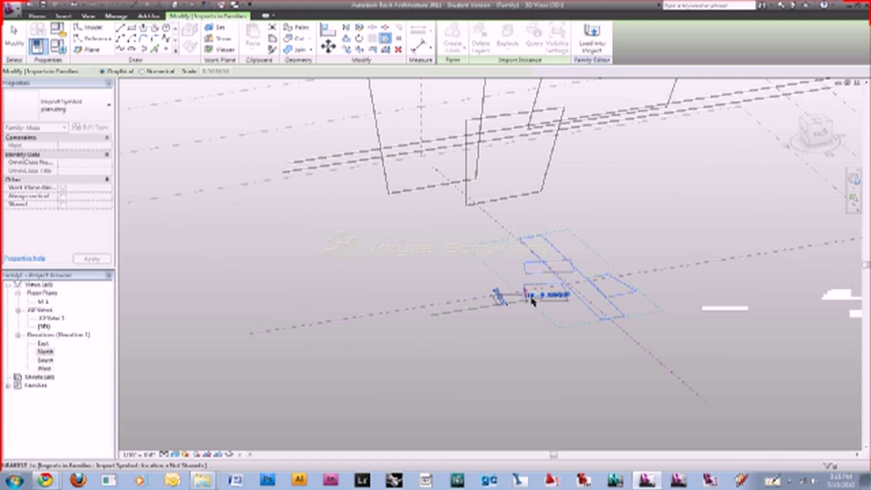
click(533, 300)
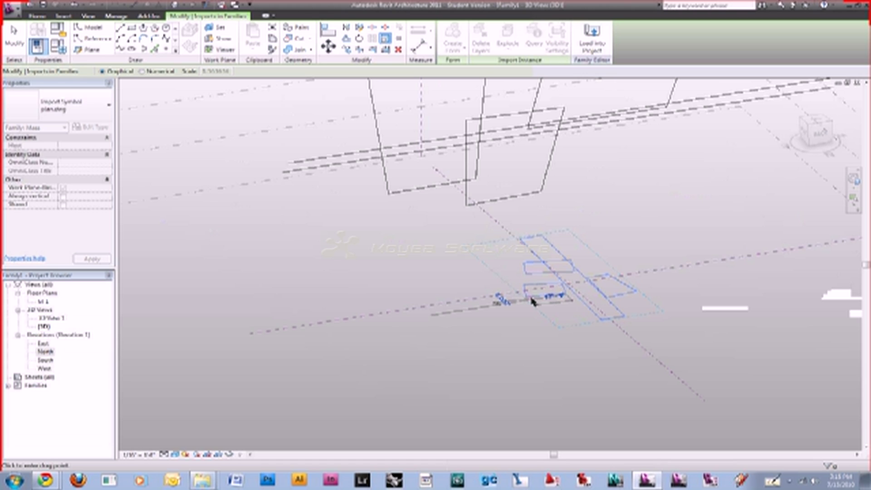
scroll(522, 297, up, 5)
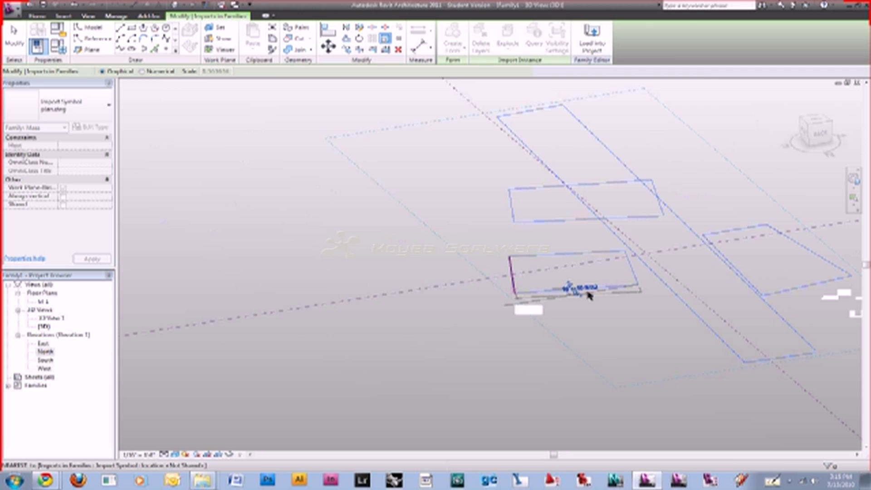
scroll(588, 294, up, 3)
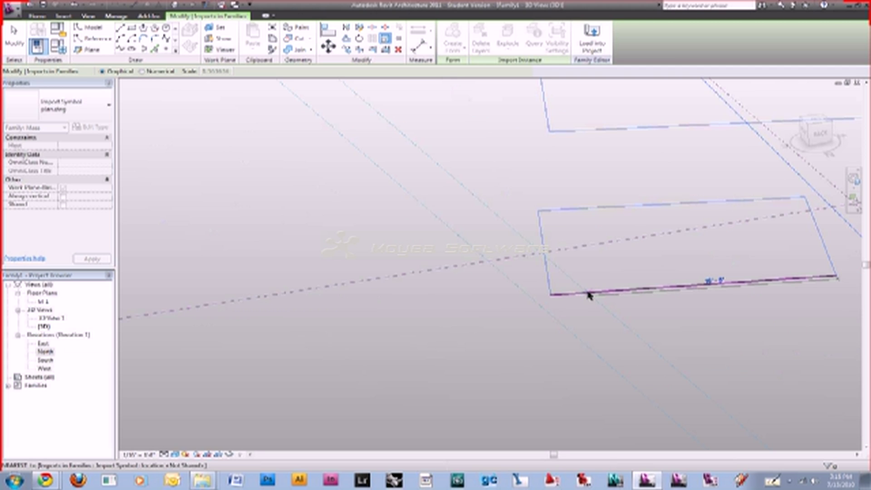
click(475, 297)
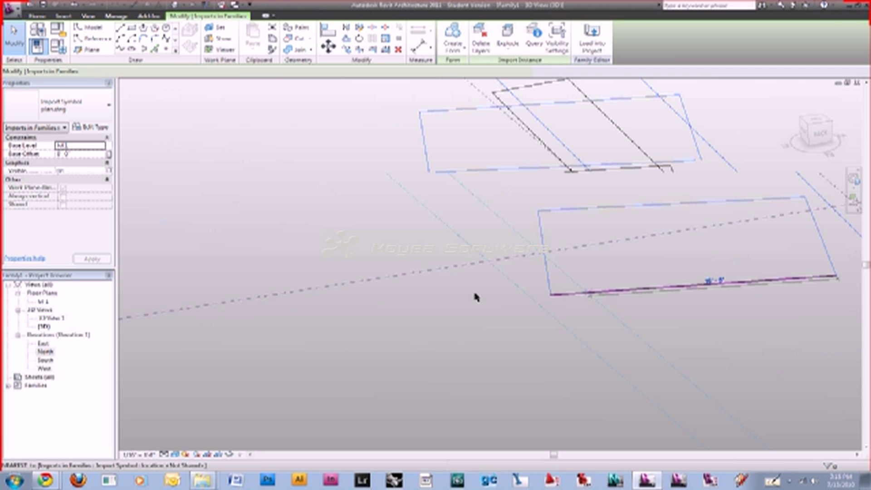
scroll(475, 293, down, 1)
click(537, 230)
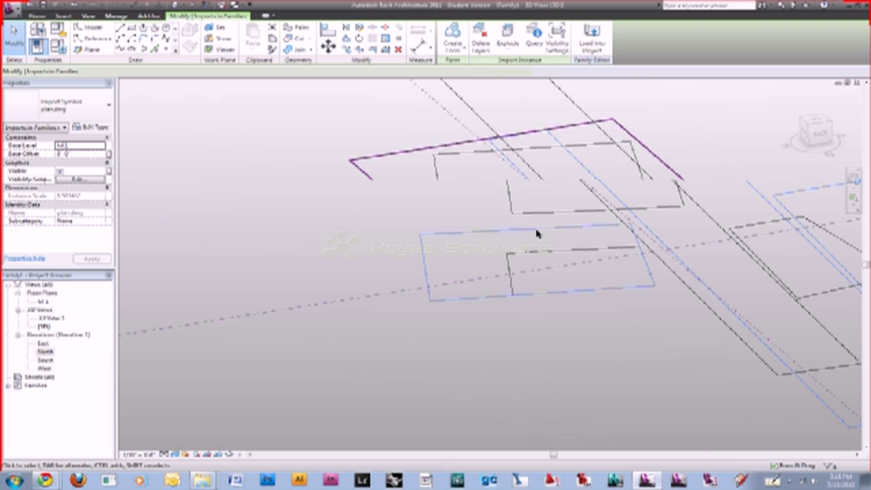
key(Escape)
scroll(536, 233, down, 4)
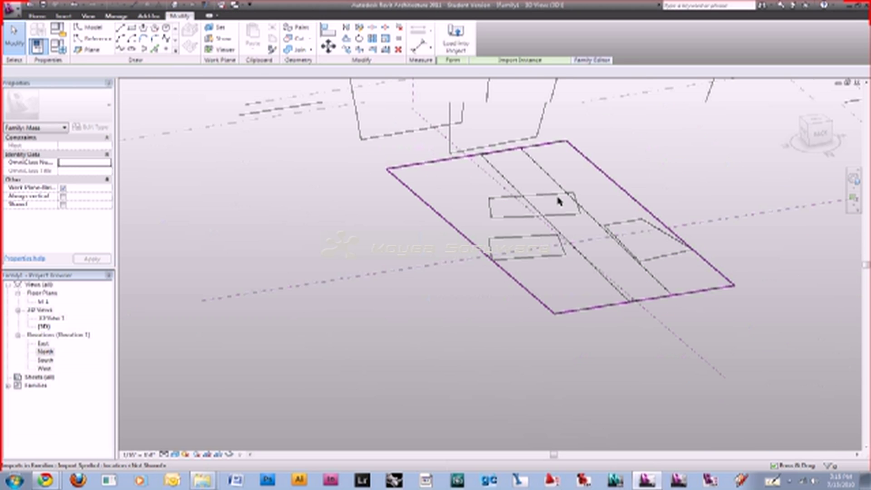
middle_drag(544, 112, 560, 201)
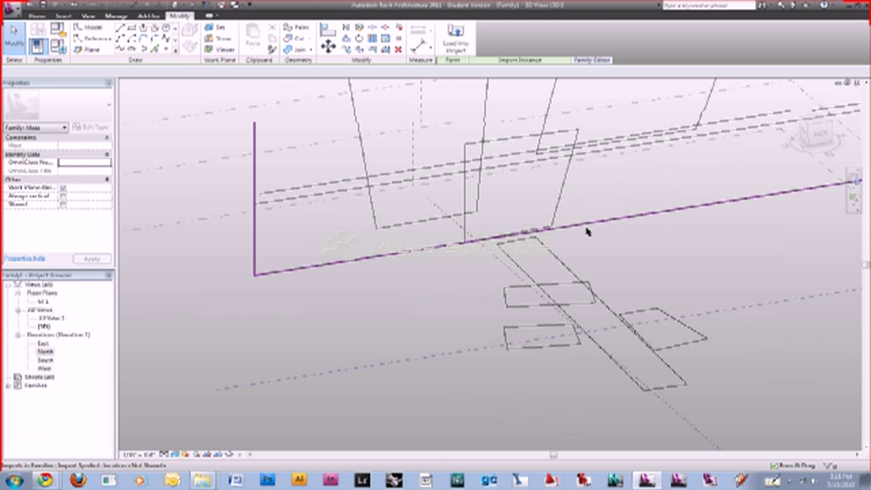
click(482, 135)
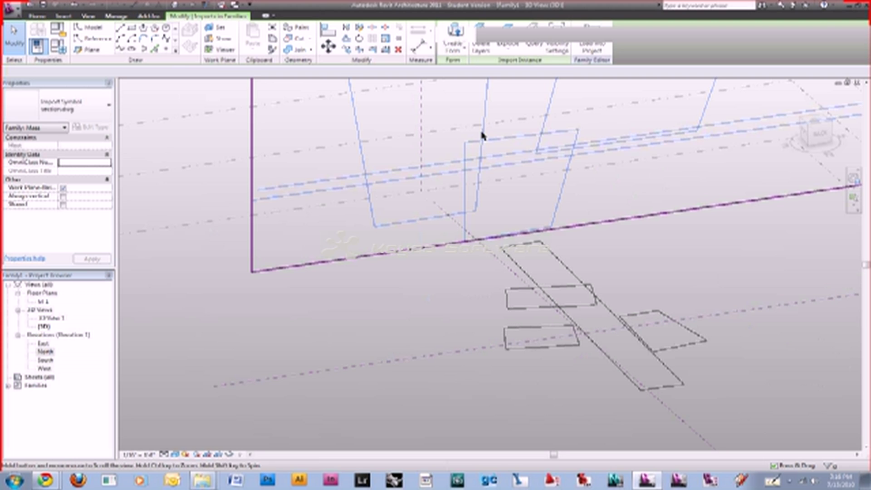
middle_drag(482, 135, 569, 261)
click(385, 39)
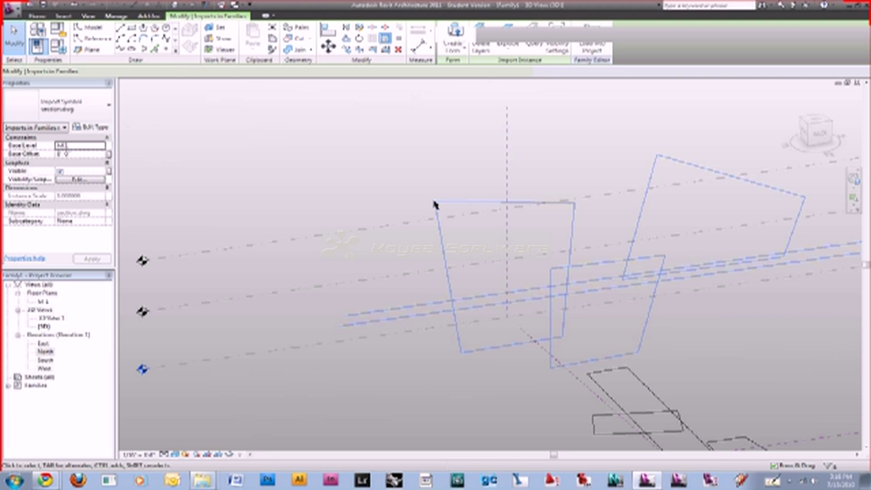
key(r)
key(e)
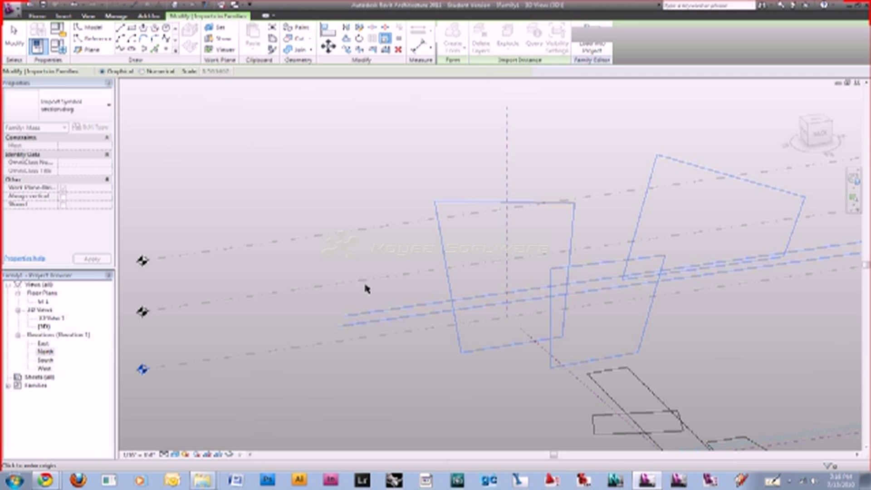
Open the North elevation and examine the section drawing's size and position relative to the three levels and the plan.
double_click(45, 351)
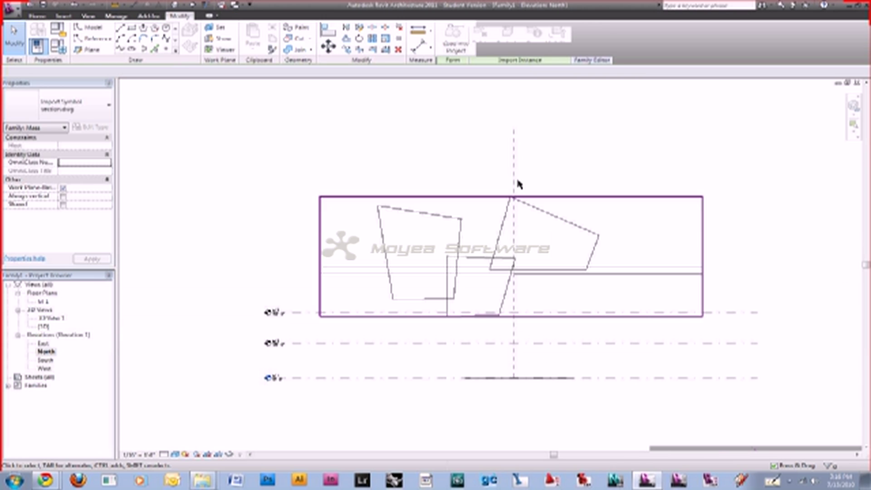
click(519, 184)
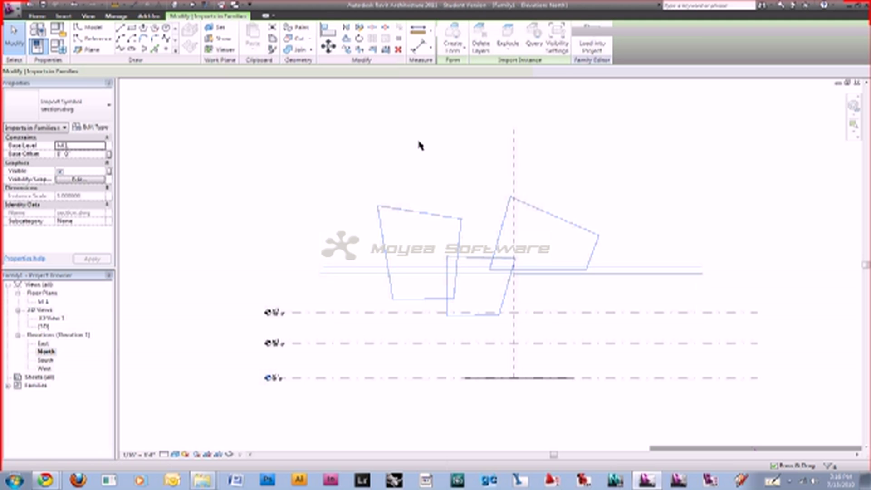
click(418, 141)
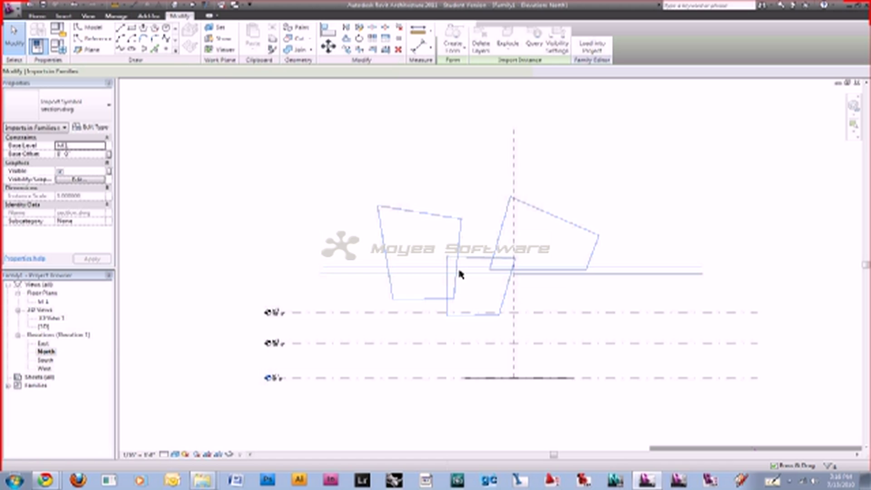
click(459, 270)
middle_drag(210, 147, 225, 161)
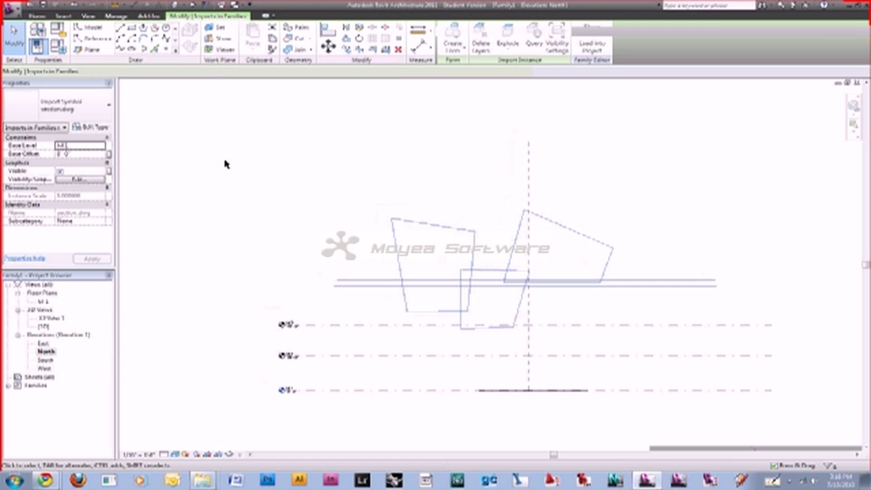
scroll(402, 253, down, 2)
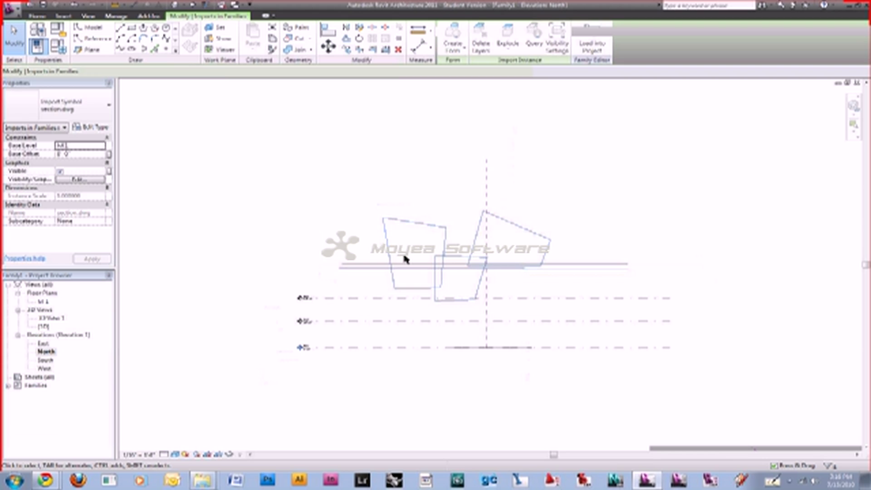
click(404, 255)
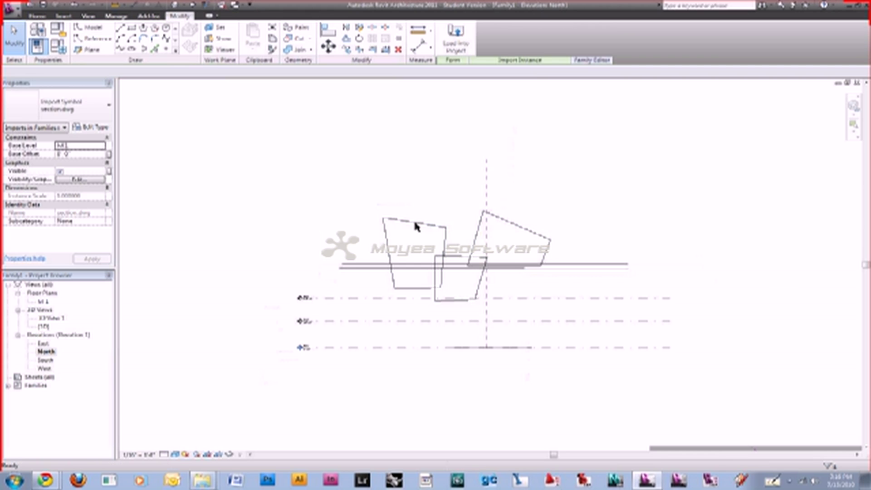
Switch to the 3D view and remove the imported section drawing from it.
click(235, 5)
click(243, 35)
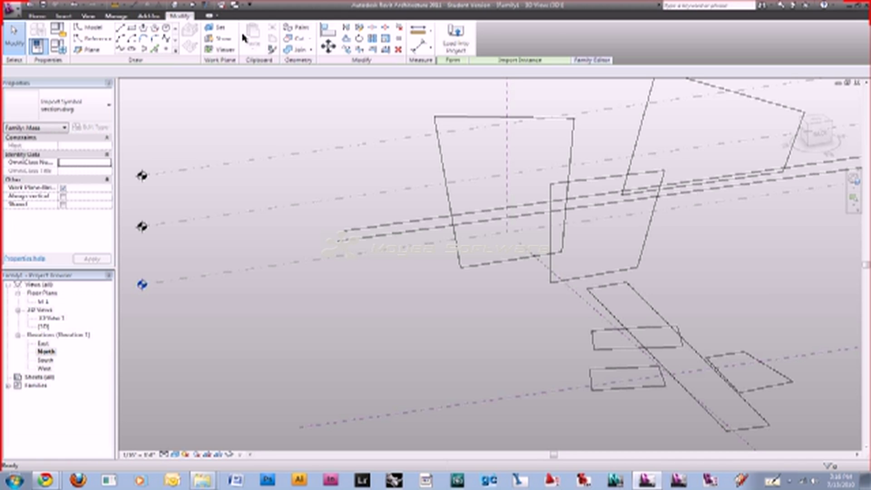
scroll(534, 237, down, 3)
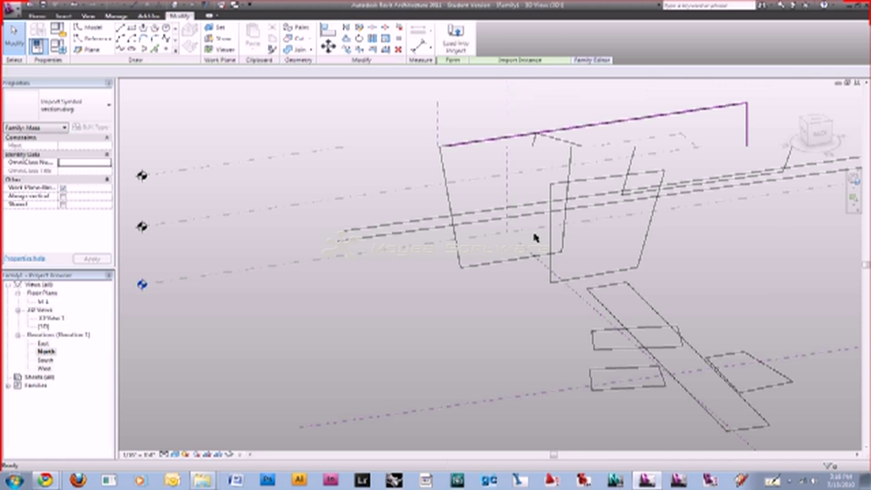
click(534, 234)
key(u)
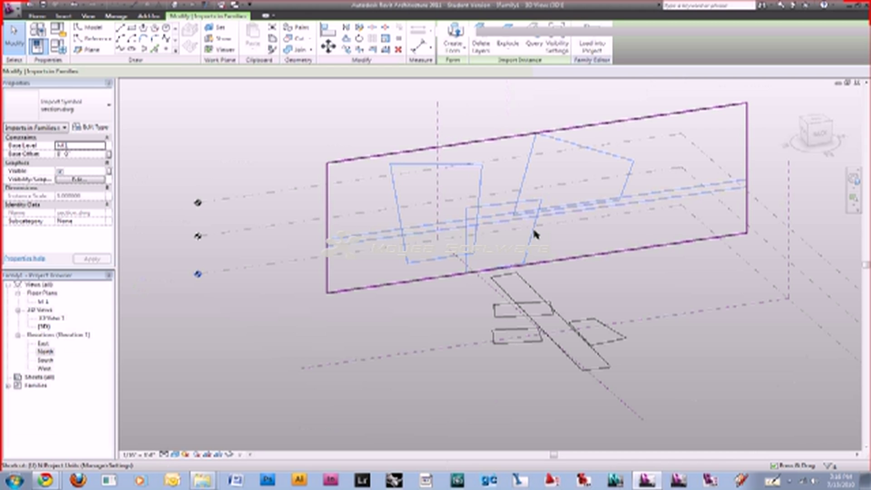
key(p)
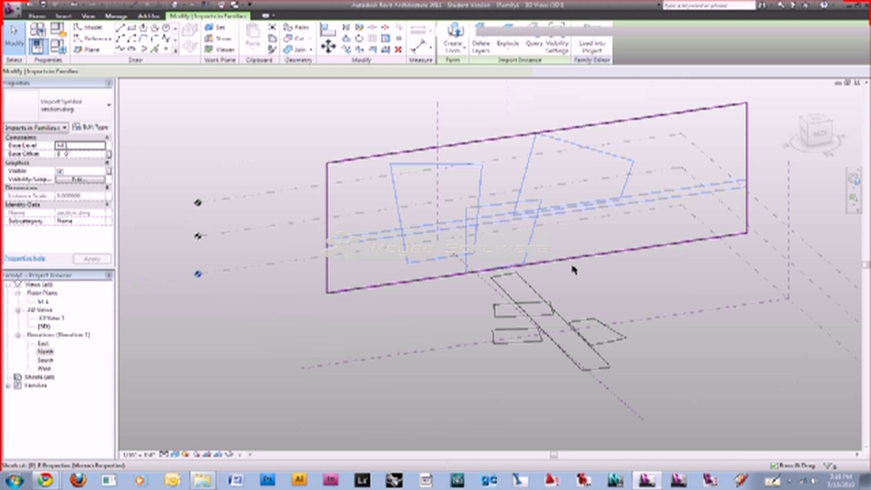
click(572, 264)
shift+middle_drag(572, 265, 476, 229)
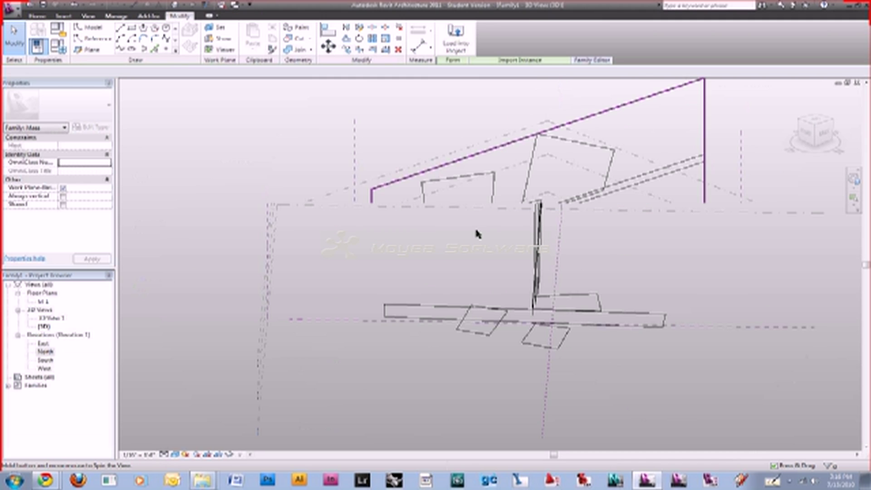
click(475, 229)
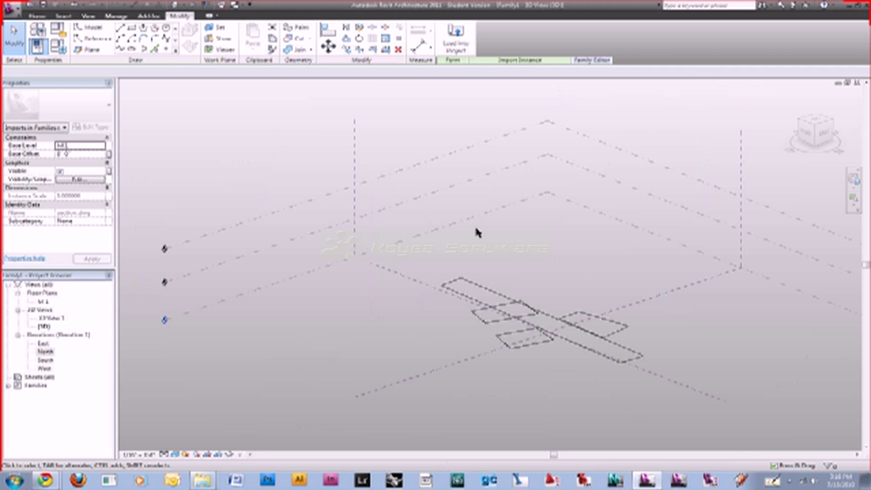
key(Escape)
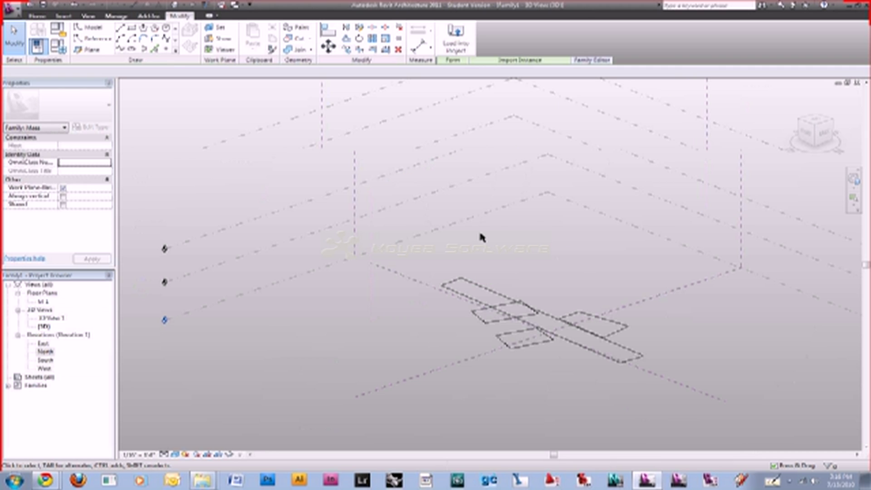
Trace the small rectangle that crosses the long bar of the plan as a chain of model lines on lvl 1, using Pick Lines.
click(480, 237)
shift+middle_drag(480, 234, 606, 262)
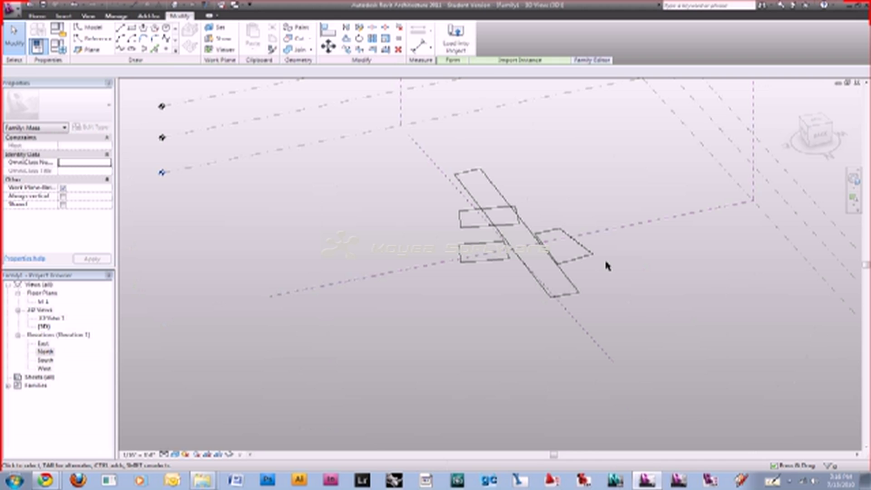
middle_drag(495, 217, 505, 235)
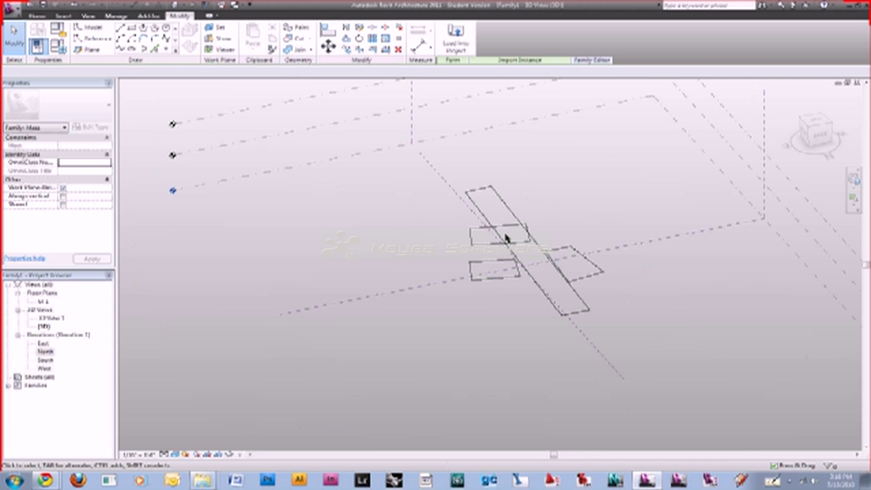
click(522, 223)
click(434, 252)
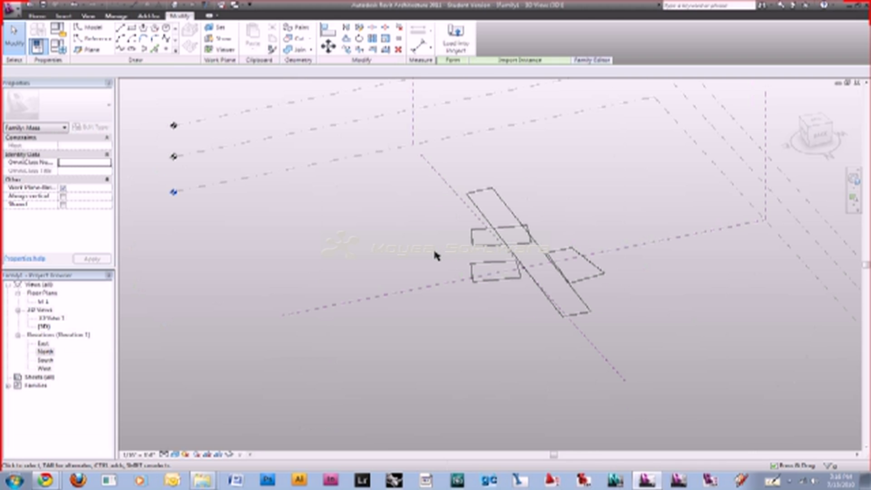
key(r)
key(l)
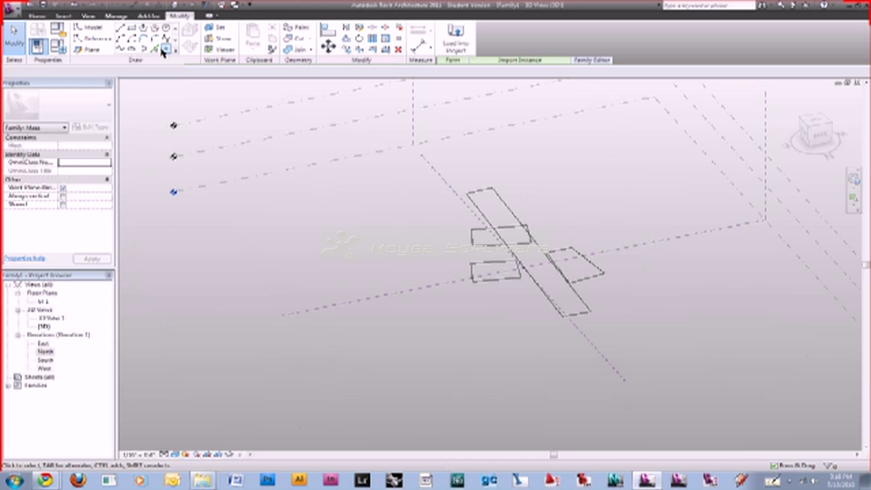
click(163, 52)
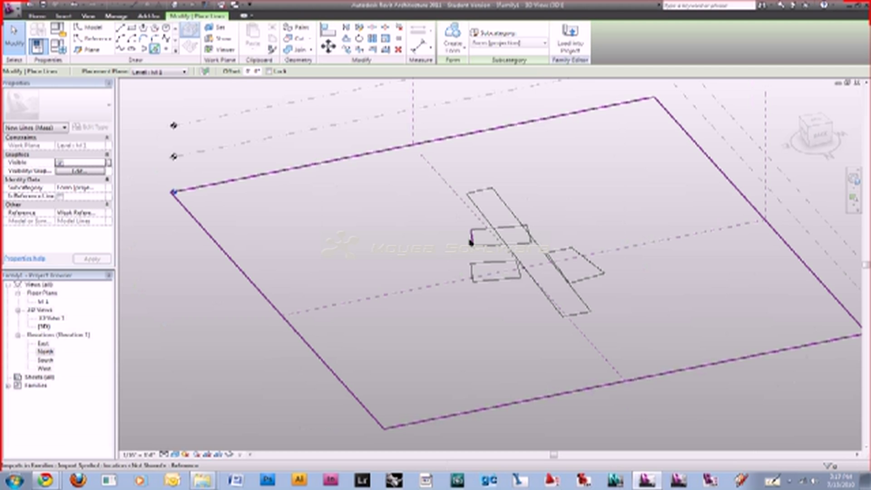
click(470, 242)
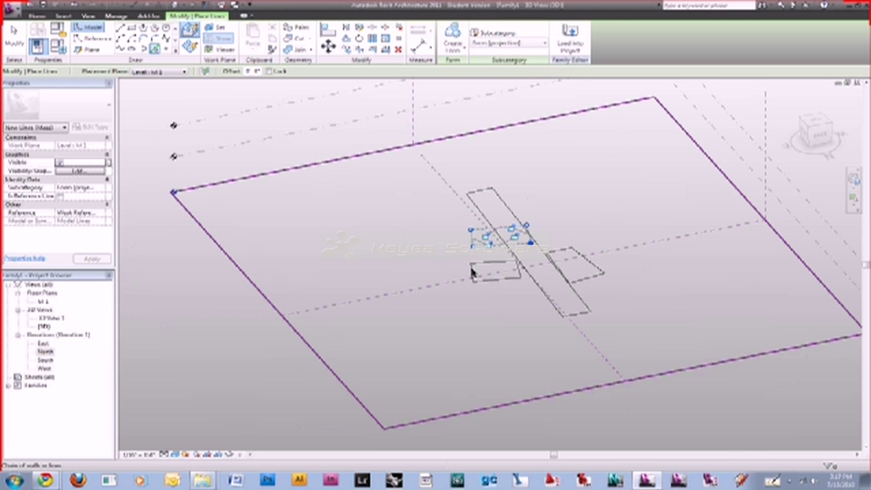
Trace the second small rectangle, the tapered four-sided outline and the long rectangle of the plan as model line chains with Pick Lines.
key(Tab)
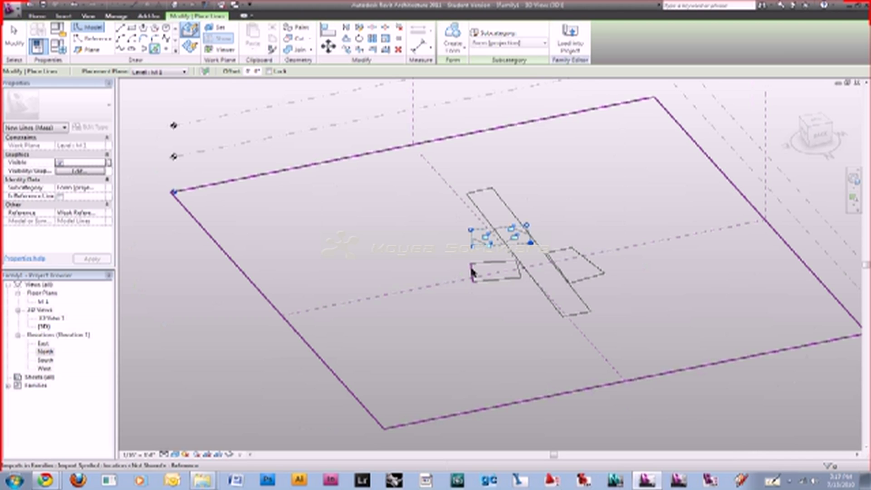
key(Tab)
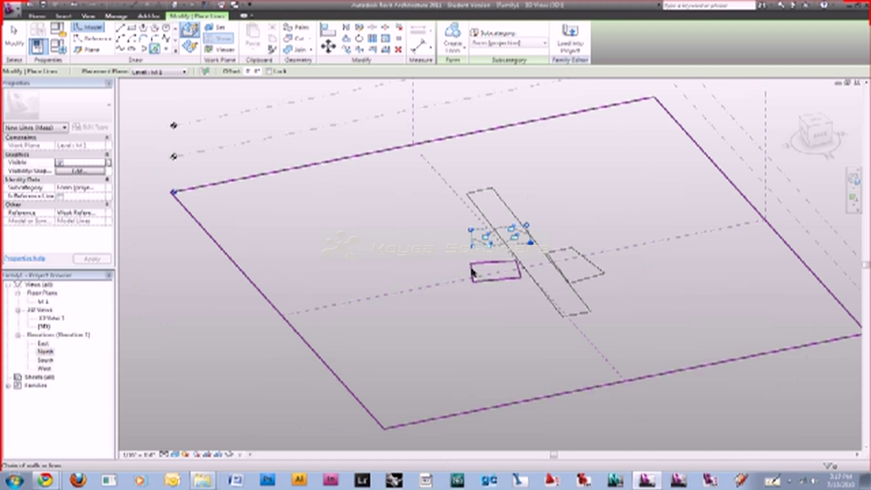
click(471, 271)
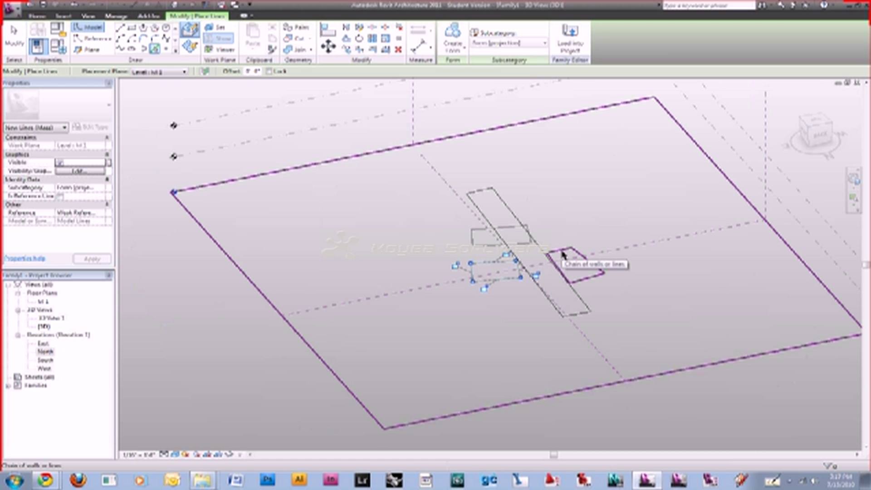
click(562, 255)
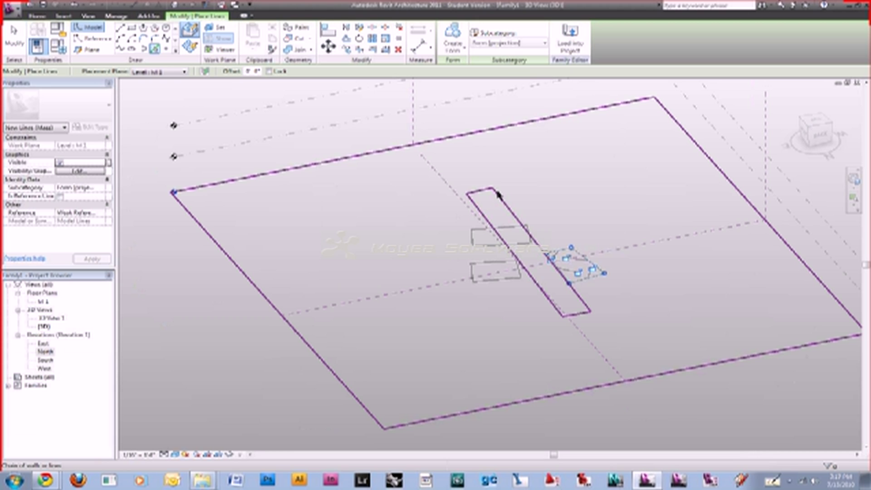
click(496, 191)
key(Escape)
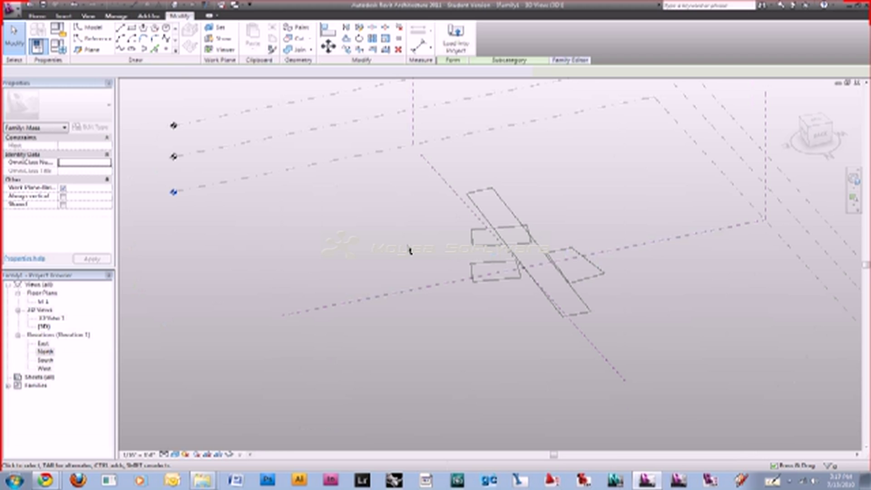
Create a solid form from the traced small rectangle that stands clear of the long bar.
key(Tab)
click(520, 280)
click(520, 280)
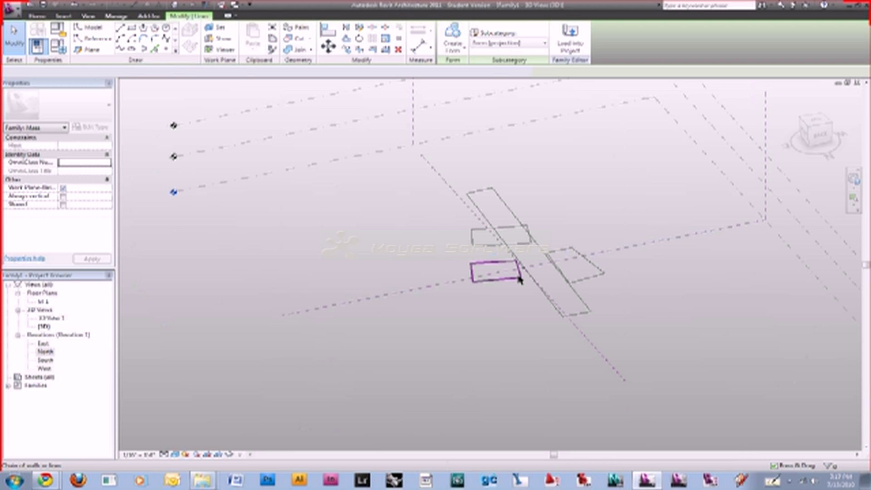
click(454, 31)
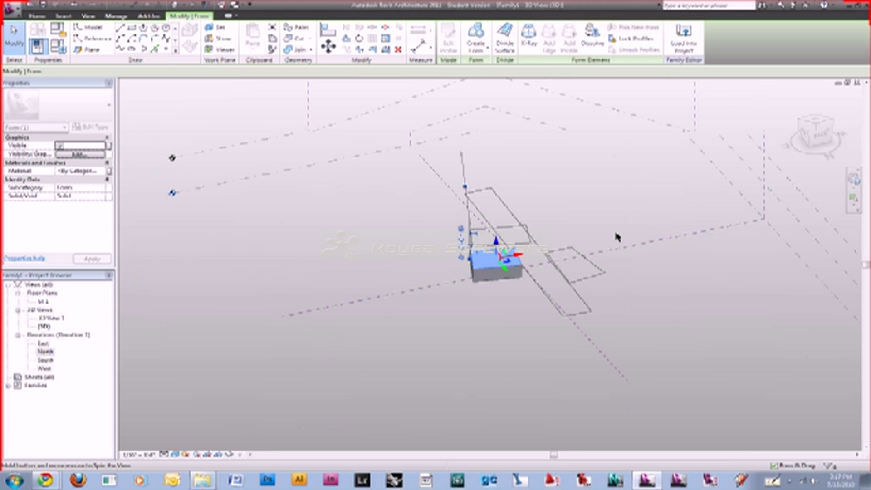
Create a solid form from the tapered four-sided outline, stretch its top face upward and lift its bottom face off the plan.
shift+middle_drag(615, 233, 615, 232)
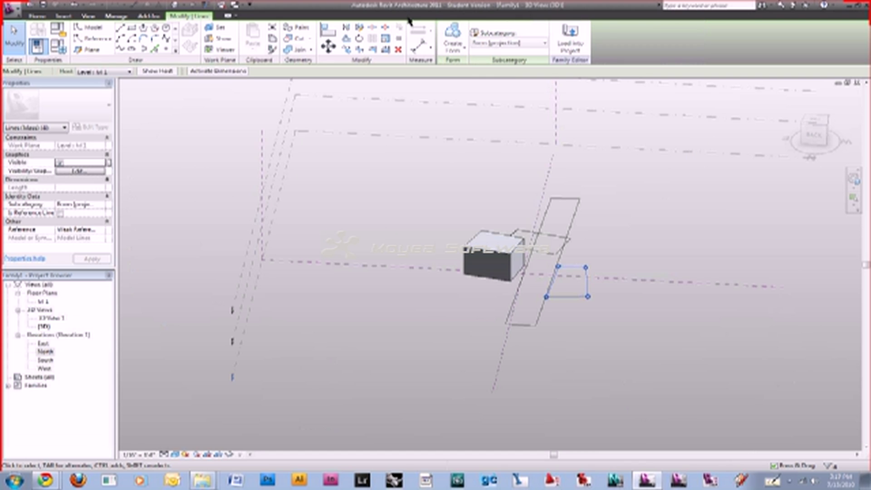
click(453, 41)
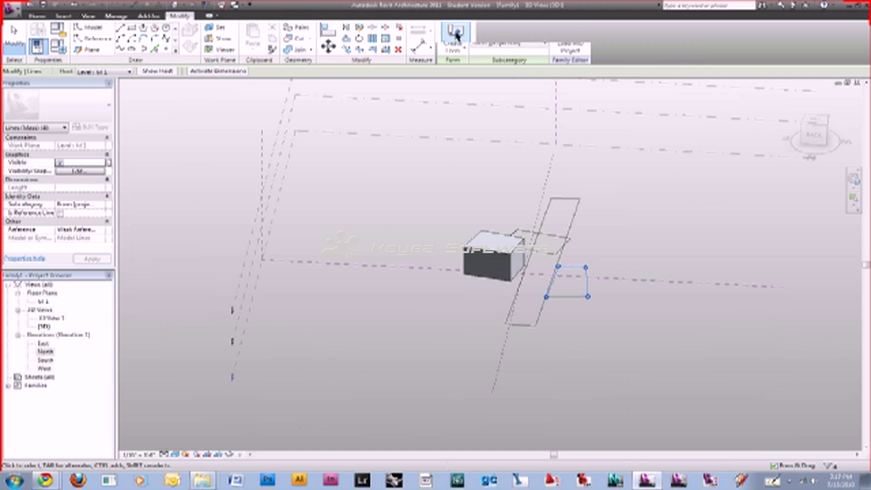
shift+middle_drag(559, 314, 583, 236)
drag(573, 252, 573, 211)
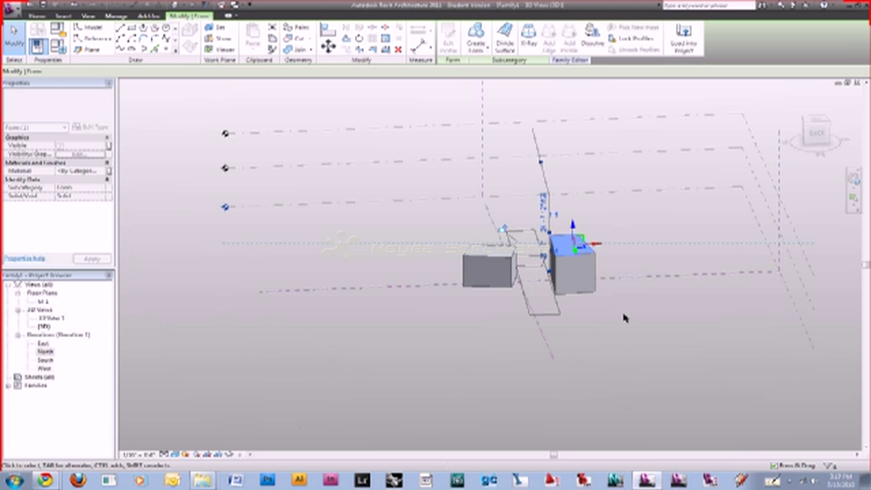
shift+middle_drag(623, 314, 508, 196)
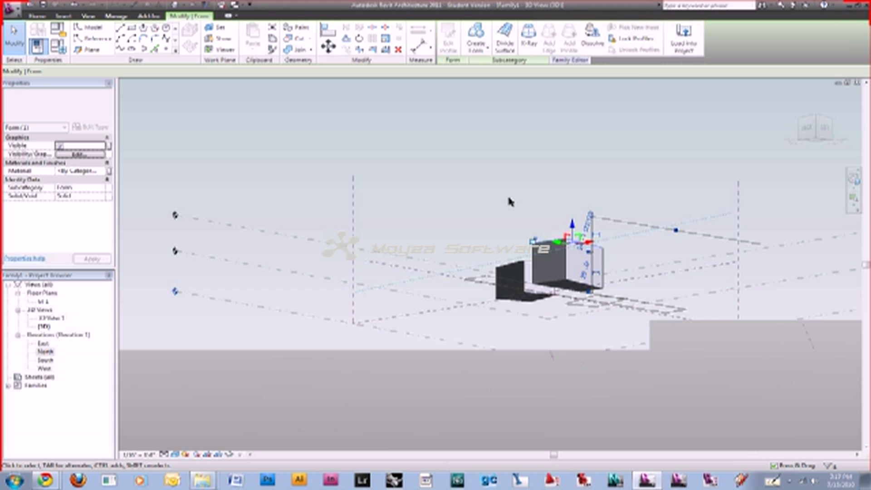
click(561, 288)
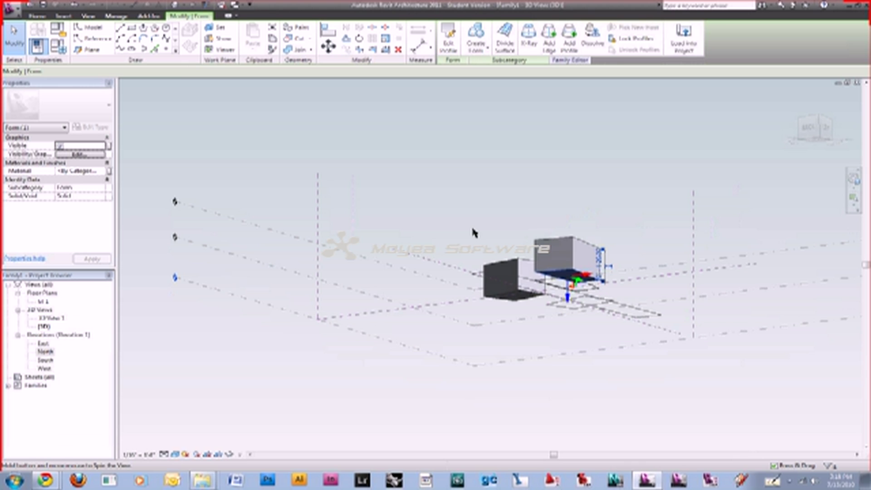
shift+middle_drag(472, 233, 558, 310)
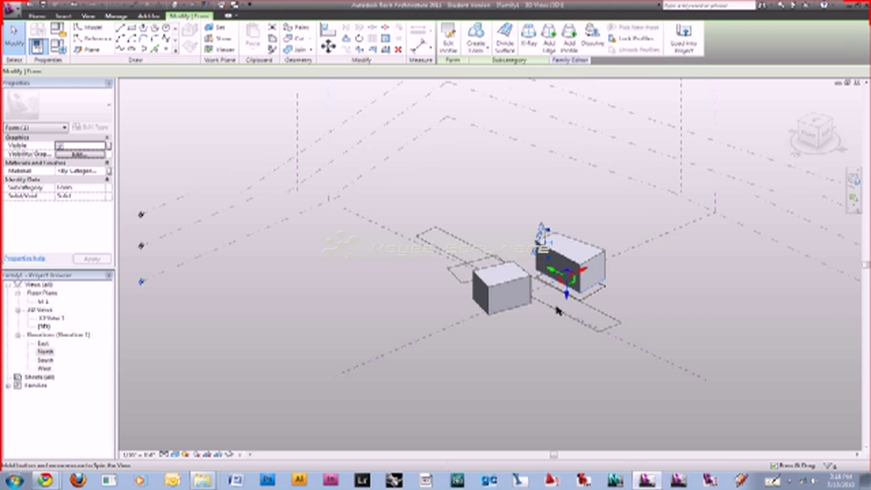
Try to create a form from the long rectangular outline, inspect its end corner edges, and undo the form.
click(613, 314)
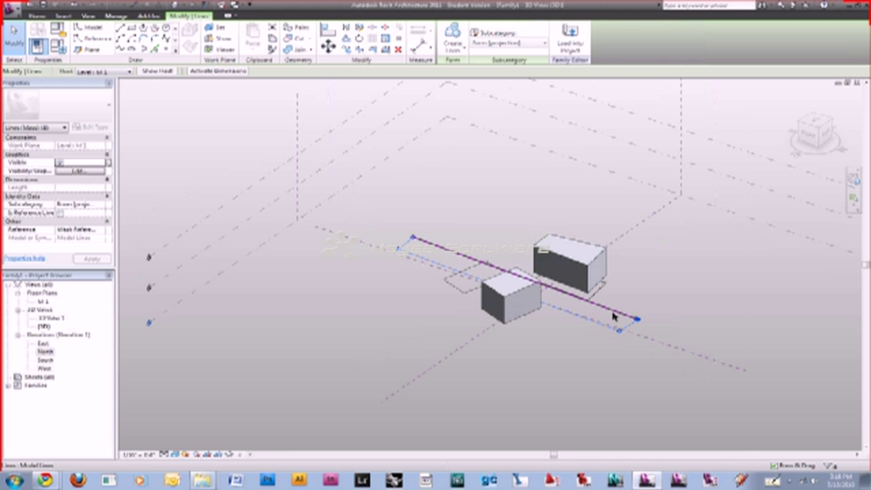
click(455, 33)
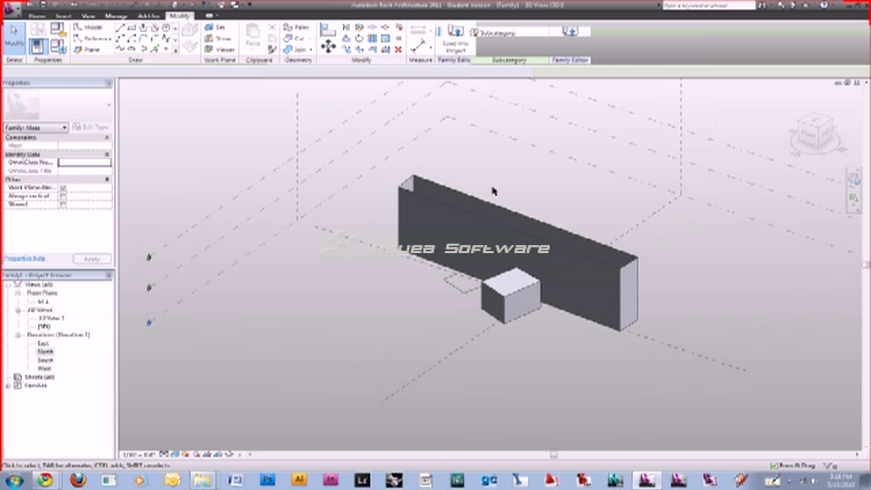
shift+middle_drag(494, 191, 505, 292)
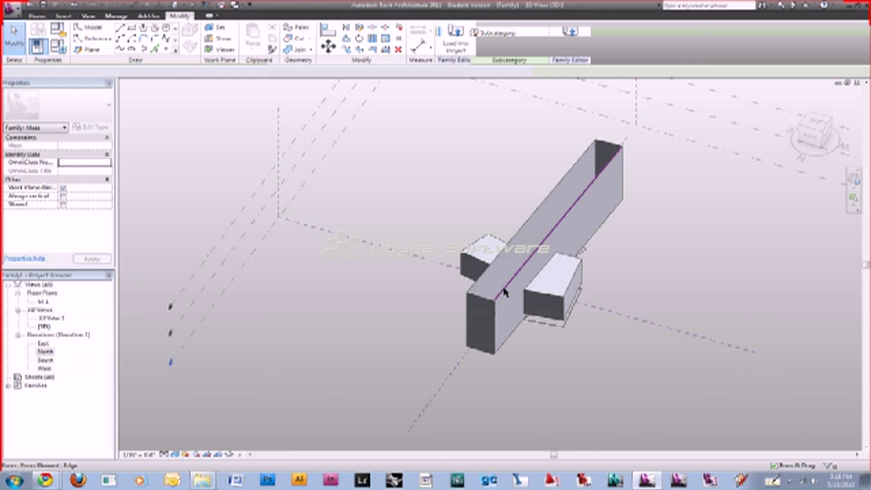
scroll(517, 275, up, 3)
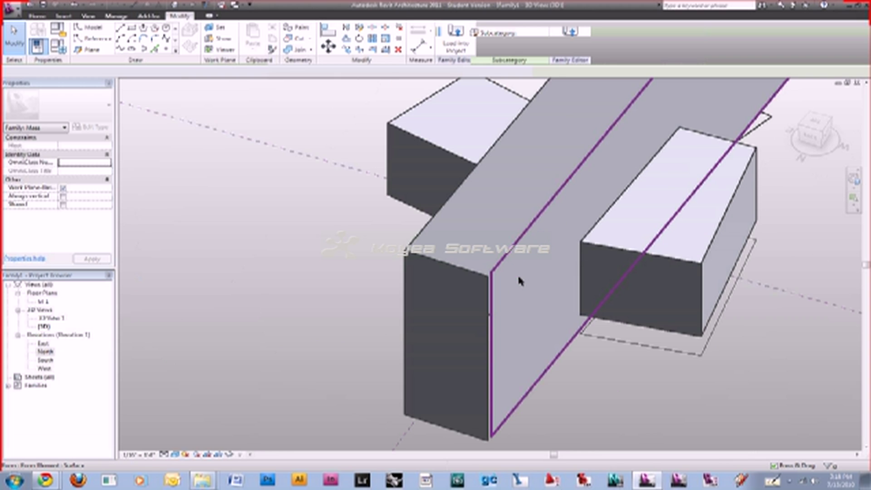
scroll(481, 265, up, 2)
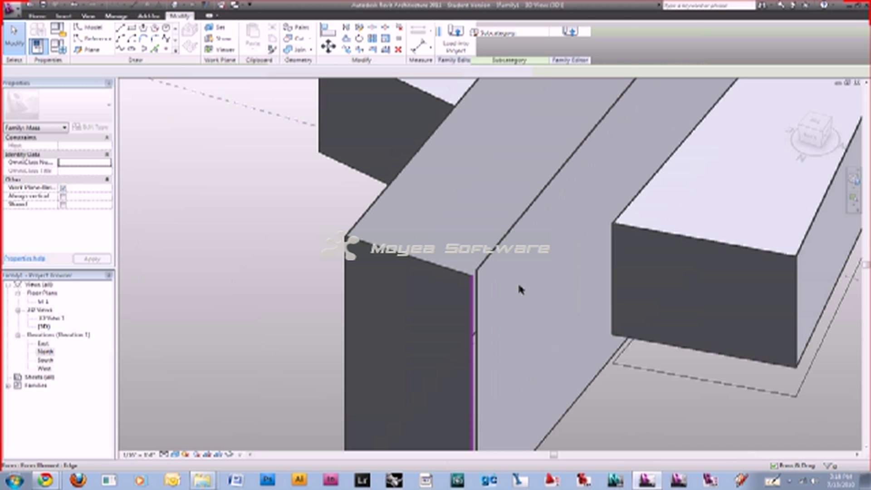
scroll(518, 281, down, 3)
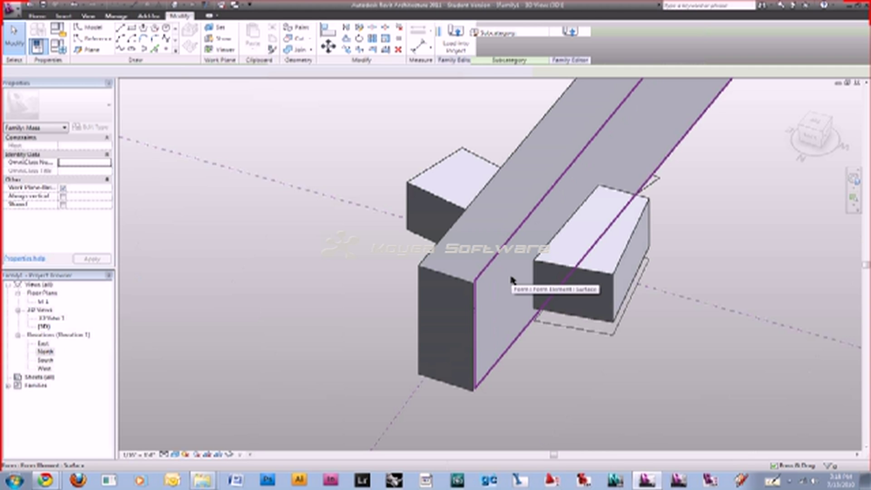
scroll(489, 354, down, 3)
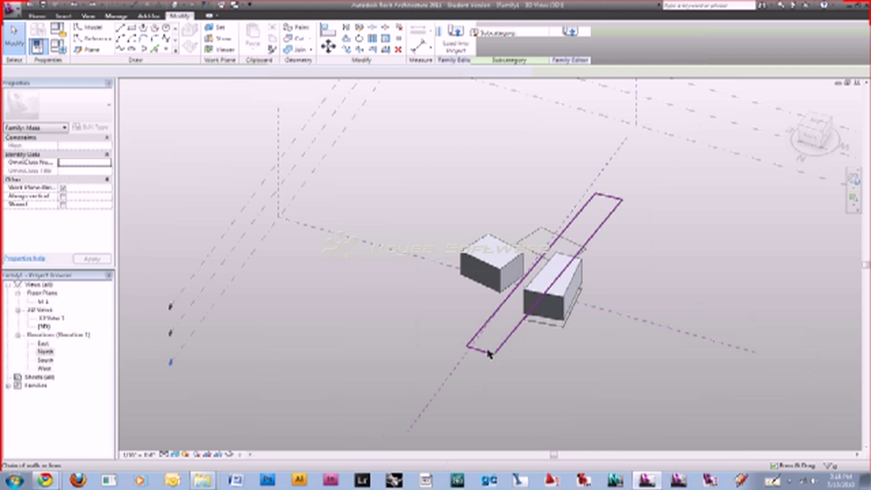
Close the gap at the near end corner of the long rectangular outline so that its two lines meet.
click(518, 360)
scroll(518, 362, up, 3)
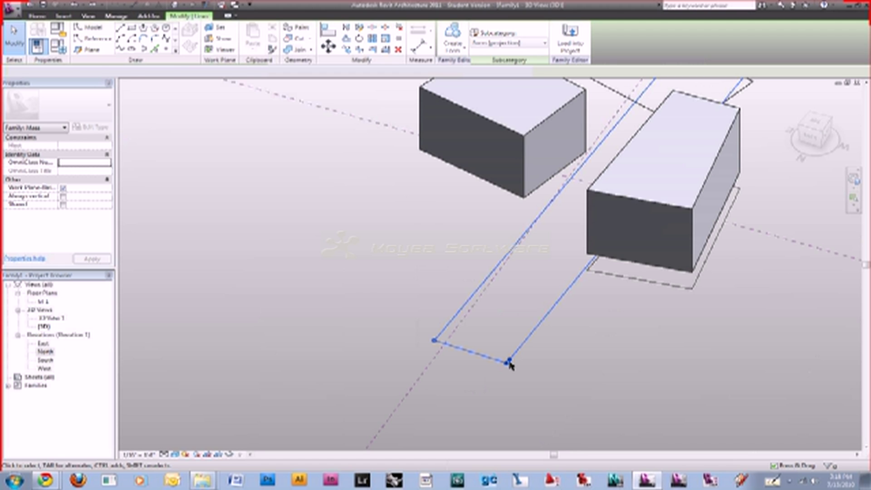
scroll(510, 363, up, 3)
scroll(509, 361, up, 2)
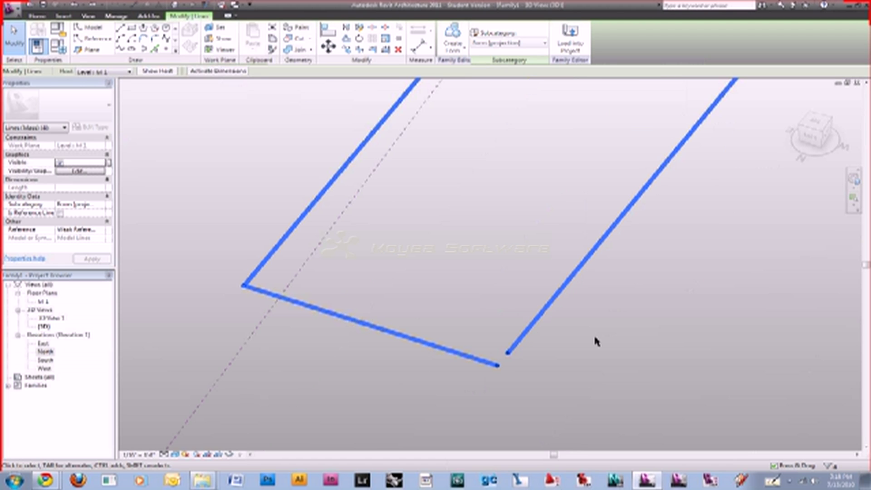
click(499, 367)
scroll(505, 275, down, 2)
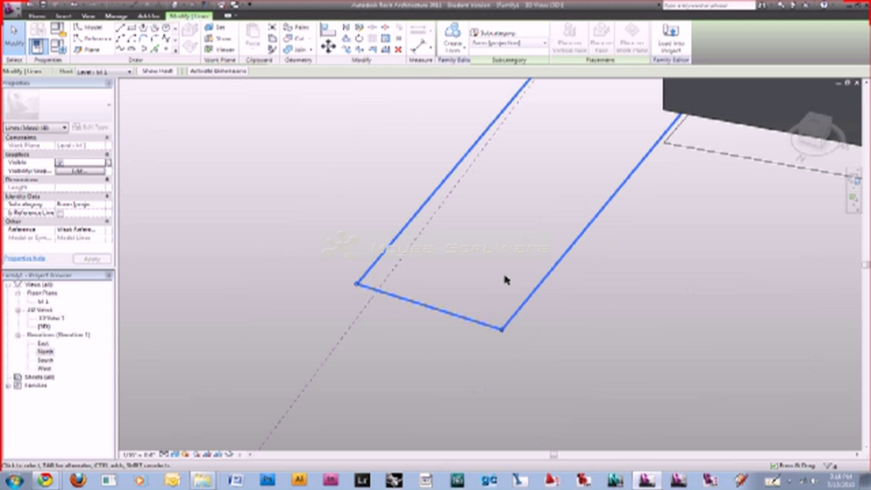
scroll(506, 276, down, 4)
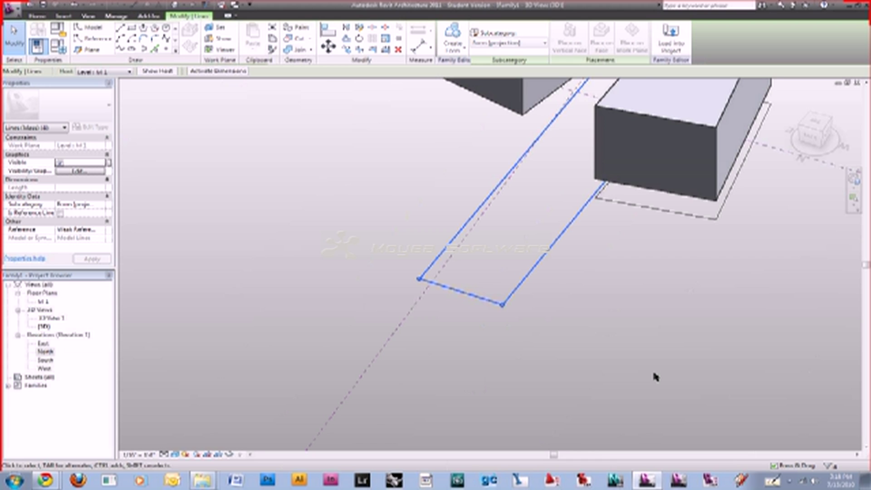
Create a solid form from the closed long rectangular outline and lower its top face to make a low bar.
click(456, 345)
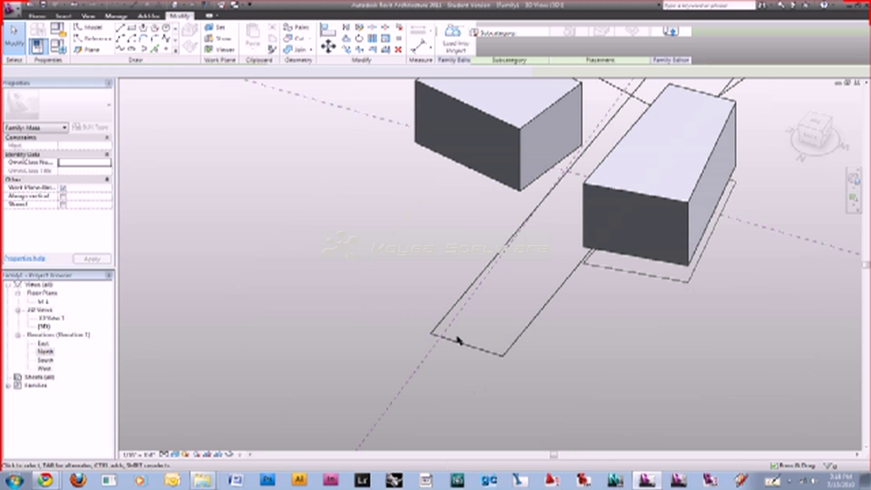
click(456, 337)
click(458, 341)
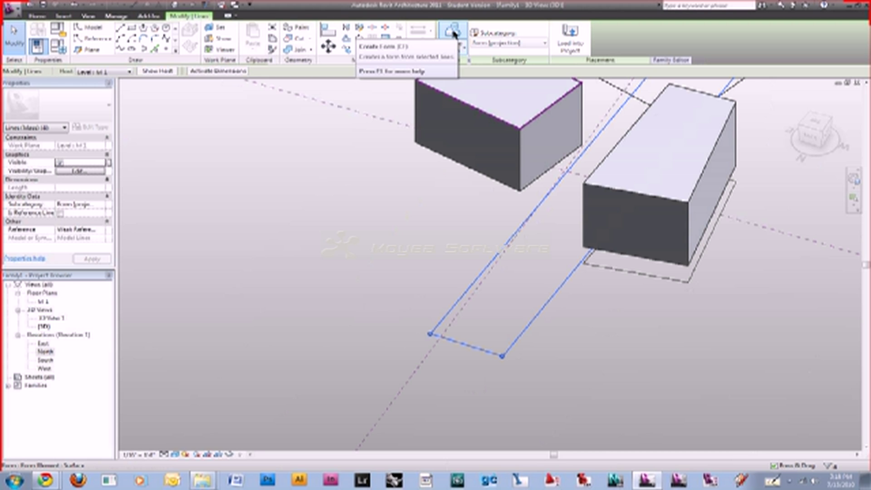
click(453, 33)
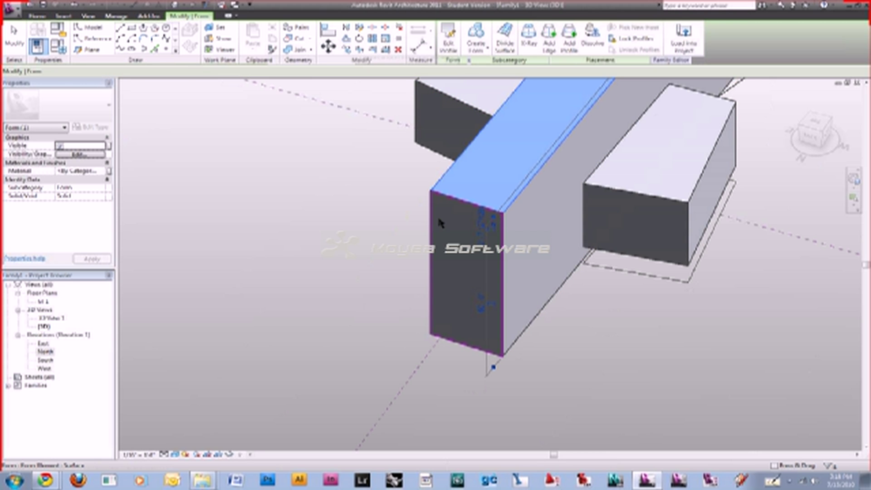
shift+middle_drag(438, 218, 650, 248)
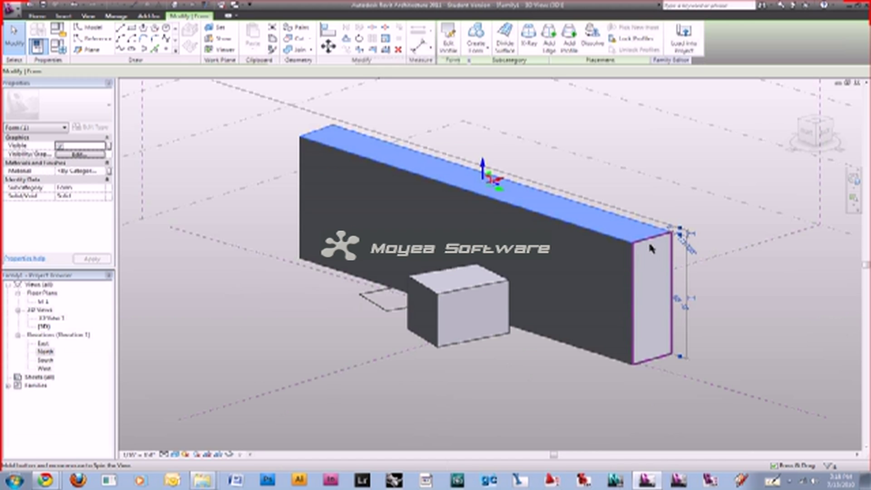
drag(651, 248, 651, 345)
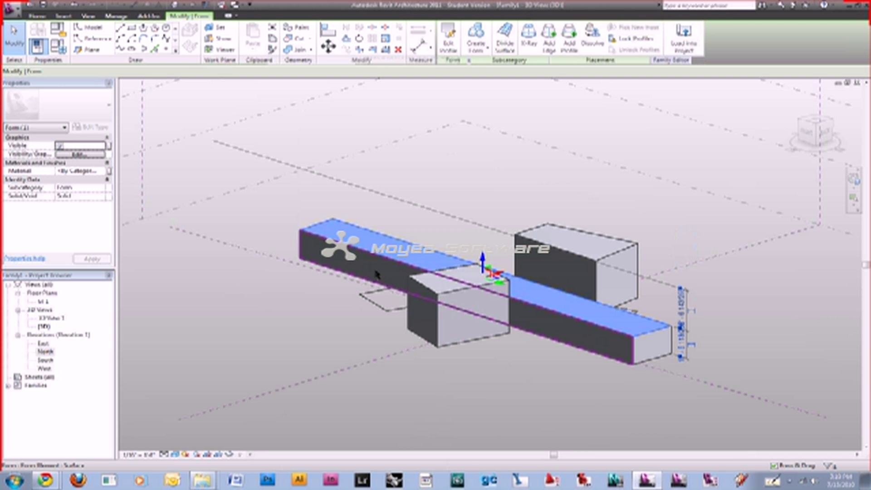
Try to create a form from the remaining small rectangle that crosses the bar, inspect its corner, and undo the form.
click(366, 300)
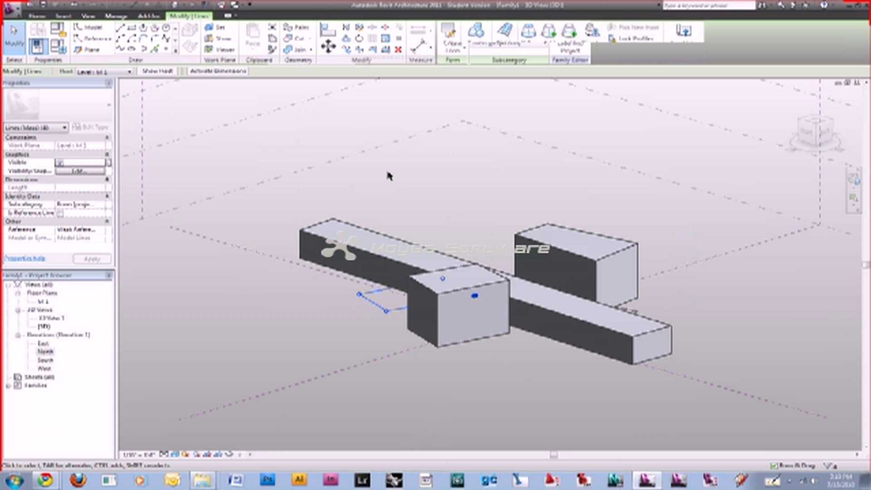
click(454, 32)
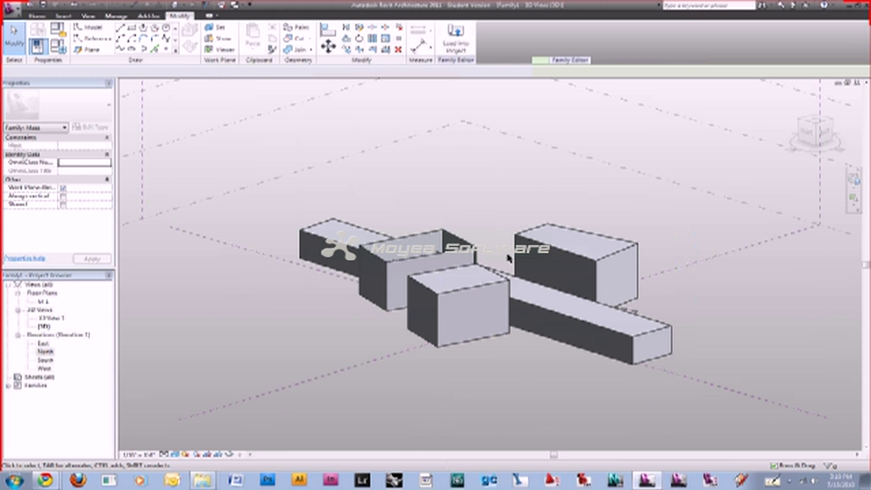
shift+middle_drag(506, 254, 499, 208)
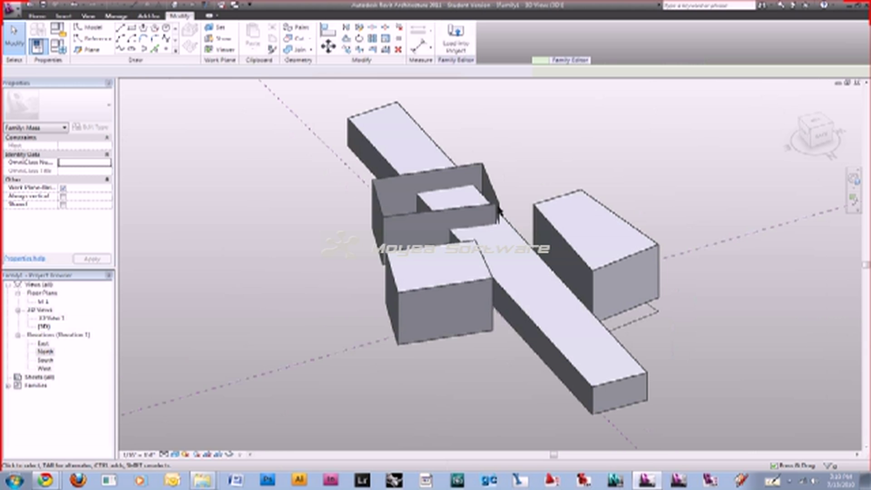
scroll(499, 208, up, 4)
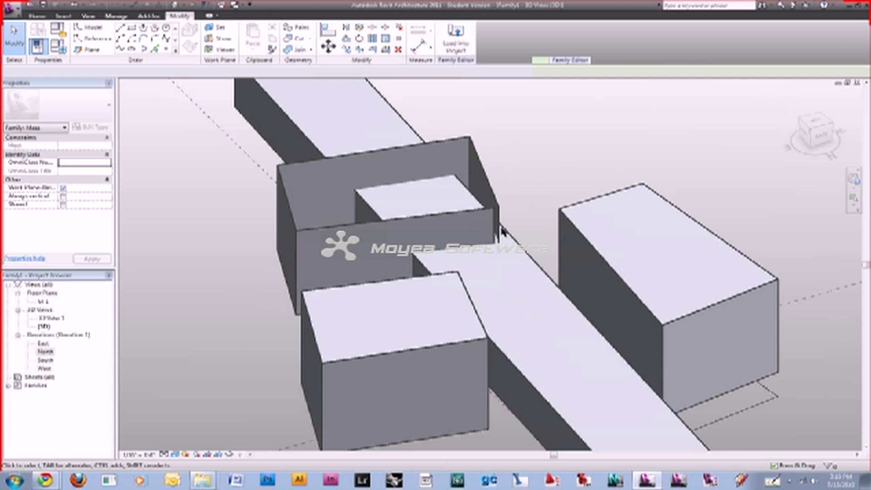
scroll(502, 231, down, 3)
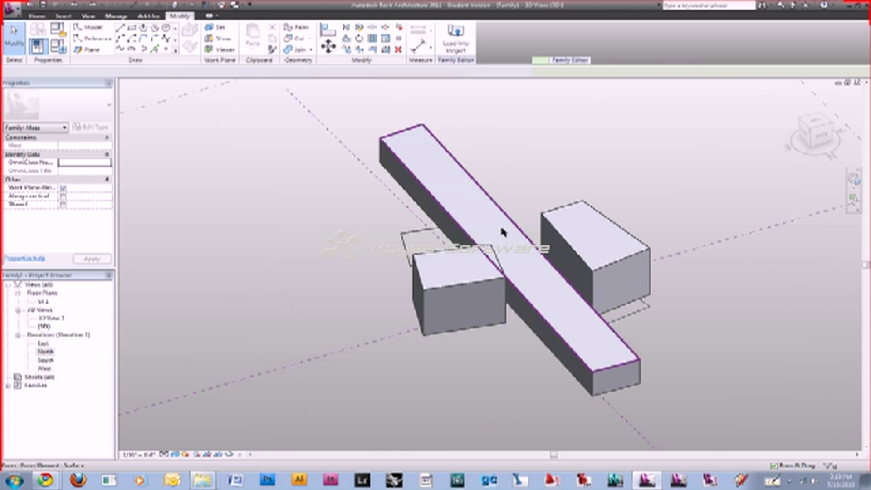
Temporarily hide the long bar element to expose the plan lines underneath it.
click(501, 232)
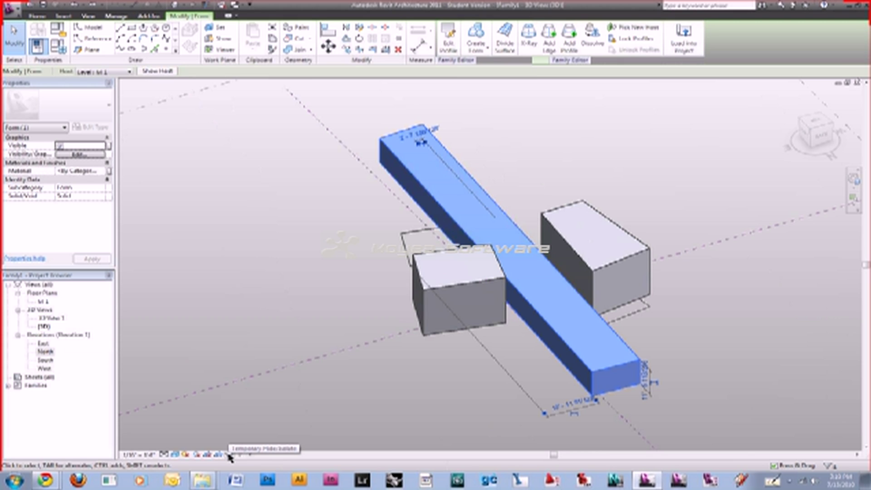
click(229, 455)
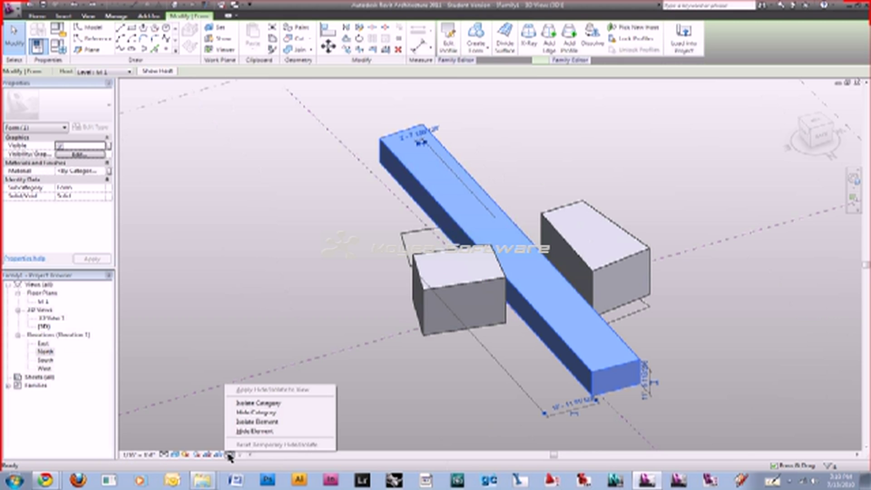
click(242, 431)
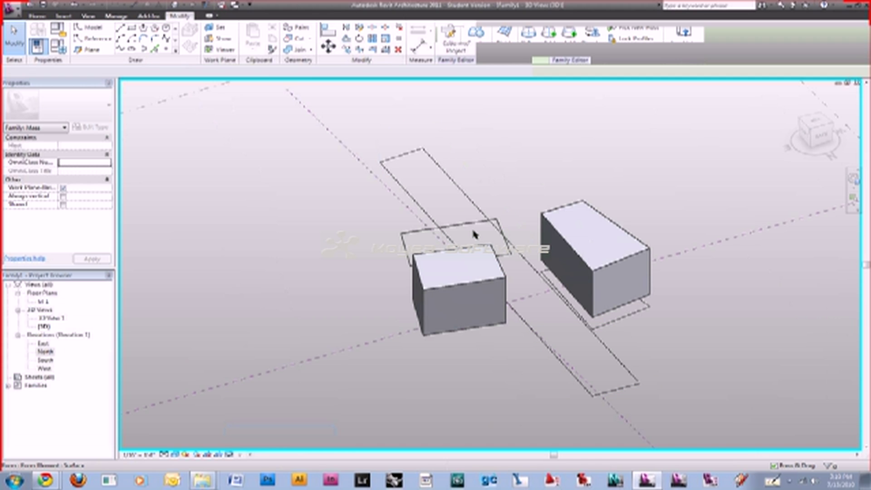
Close the gap at the open corner of the small rectangle that crosses the long outline.
scroll(473, 234, up, 5)
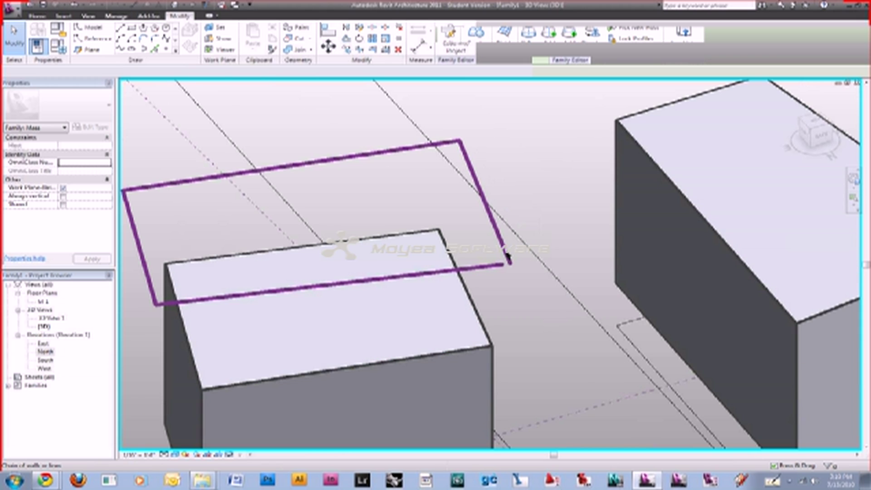
click(508, 262)
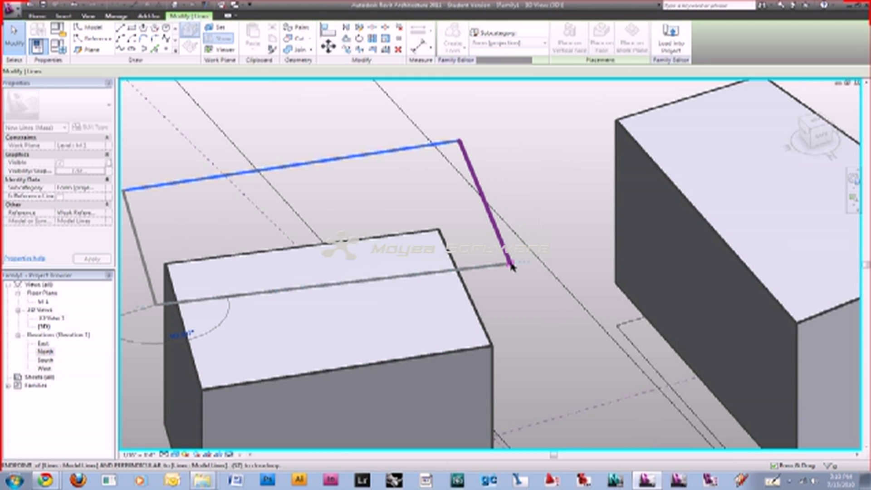
key(Escape)
scroll(511, 265, down, 5)
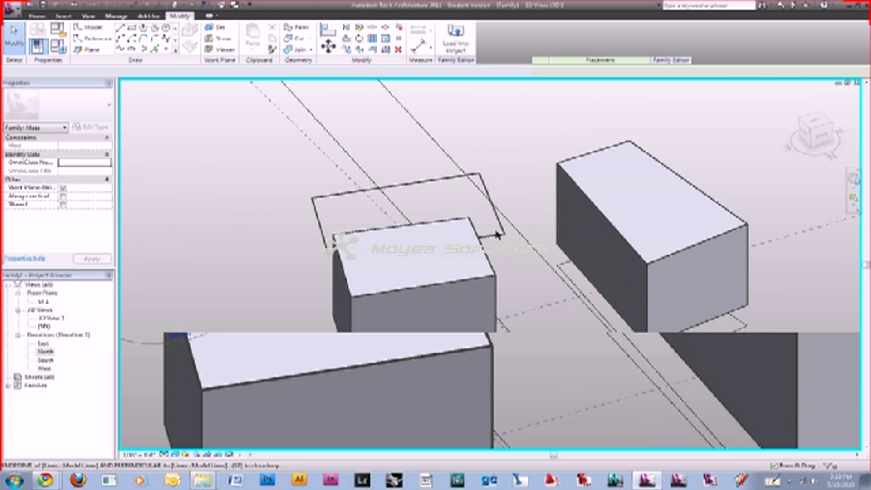
Create a solid form from the closed small rectangle and raise its top face slightly.
click(498, 234)
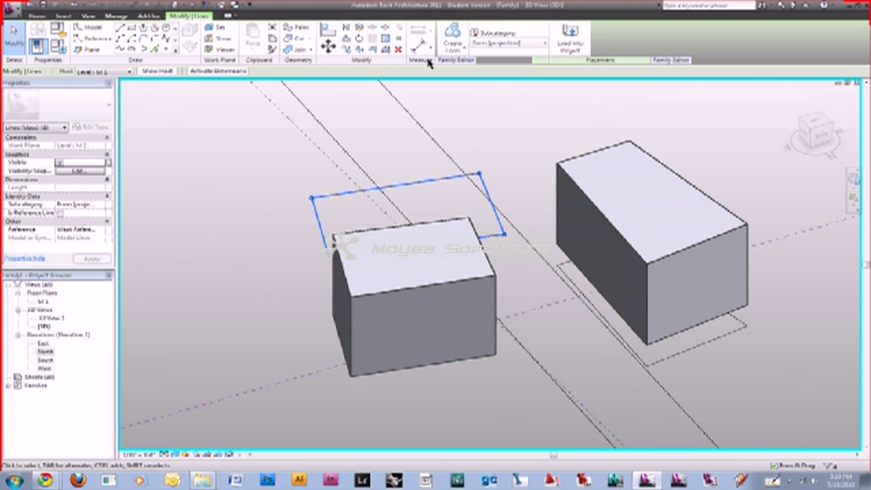
click(458, 28)
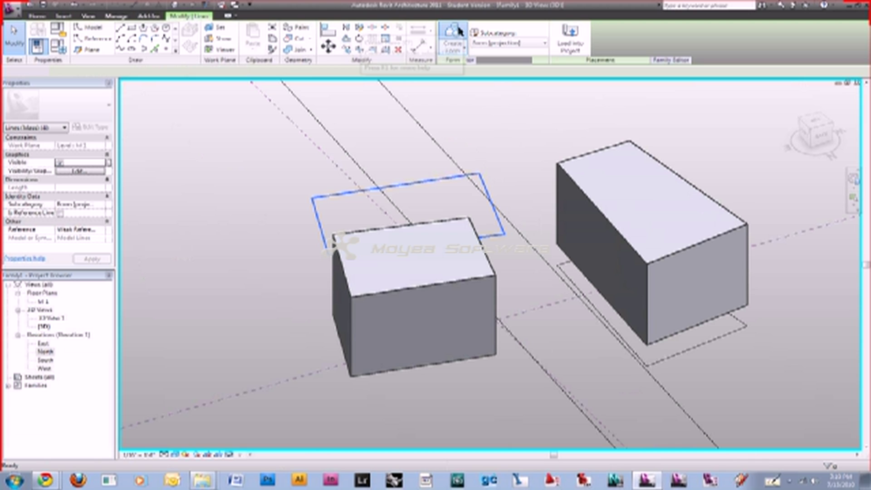
click(459, 31)
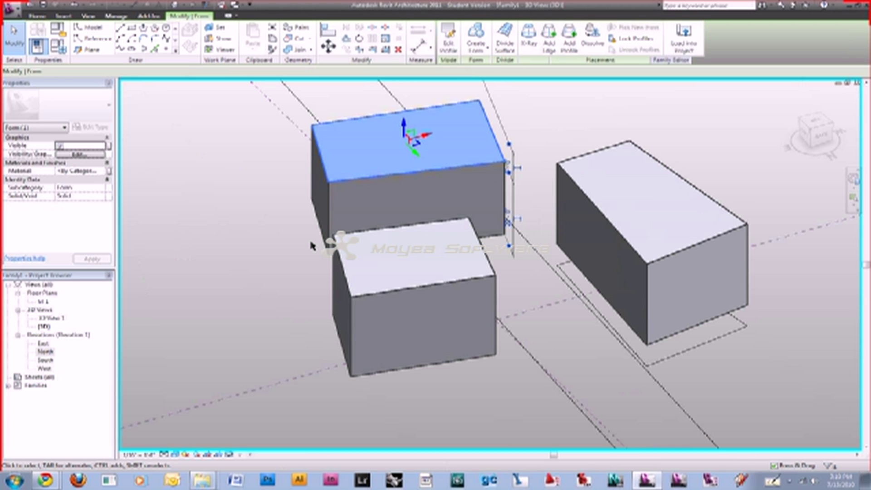
shift+middle_drag(311, 245, 457, 207)
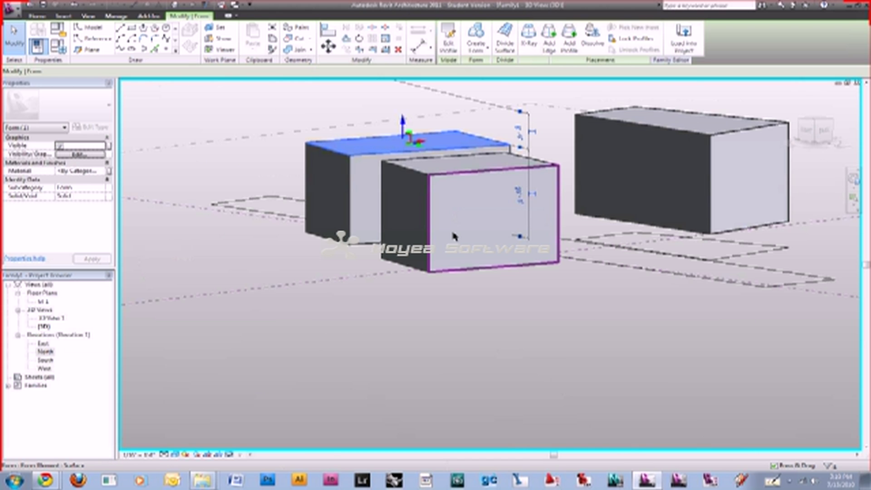
shift+middle_drag(453, 235, 490, 210)
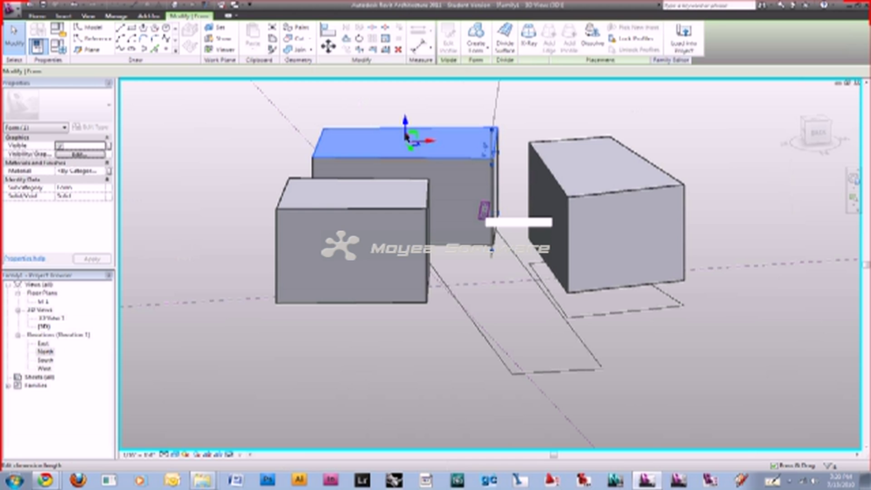
drag(406, 136, 405, 109)
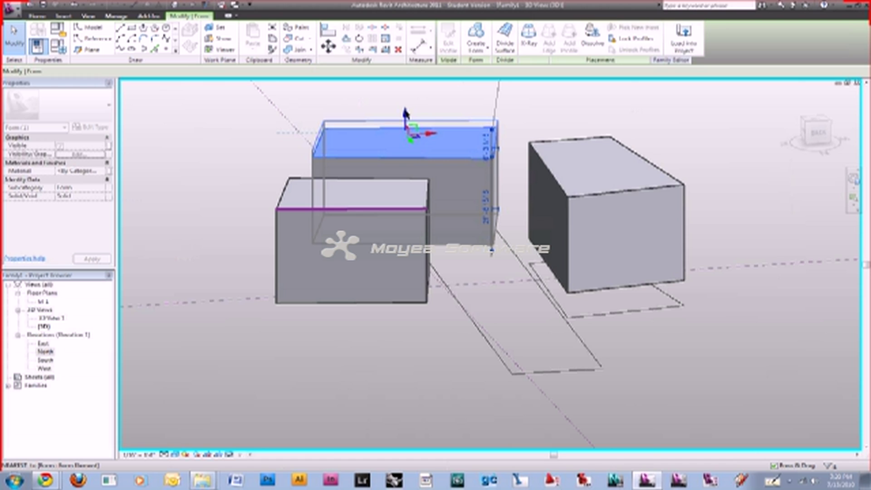
Adjust the height of the tapered block's top face, keeping it above the tops of the two rectangular blocks.
click(606, 153)
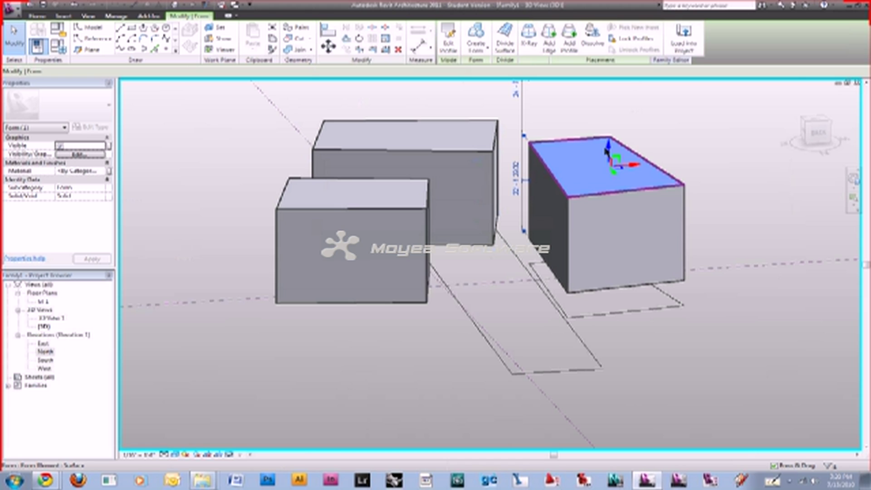
mouse_move(606, 153)
mouse_down()
mouse_move(608, 130)
mouse_move(608, 142)
mouse_up()
shift+middle_drag(608, 142, 632, 152)
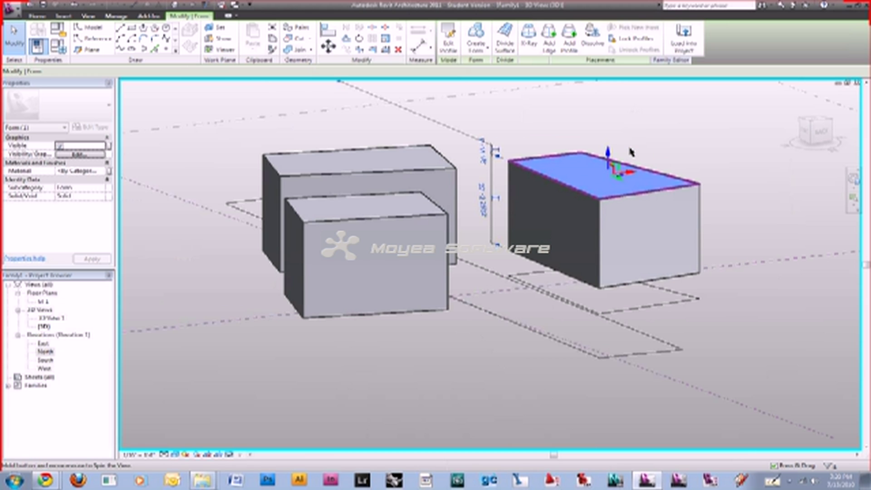
shift+middle_drag(630, 148, 662, 136)
drag(606, 152, 605, 172)
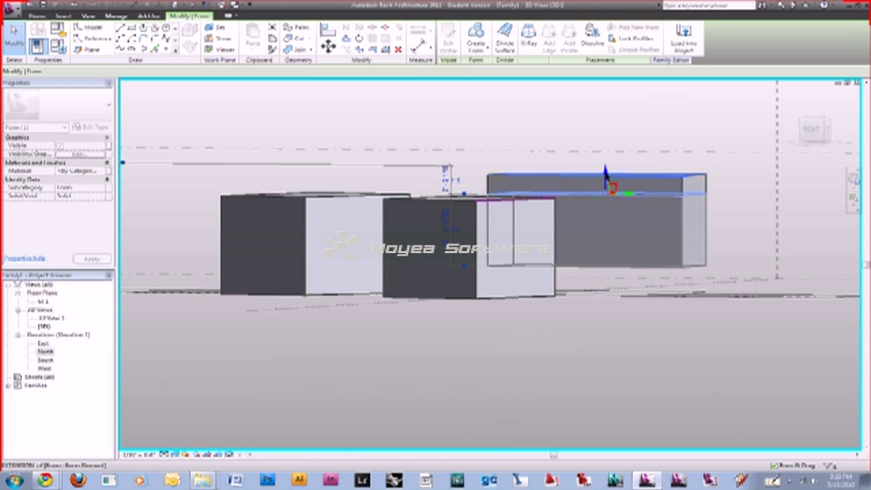
drag(604, 168, 604, 150)
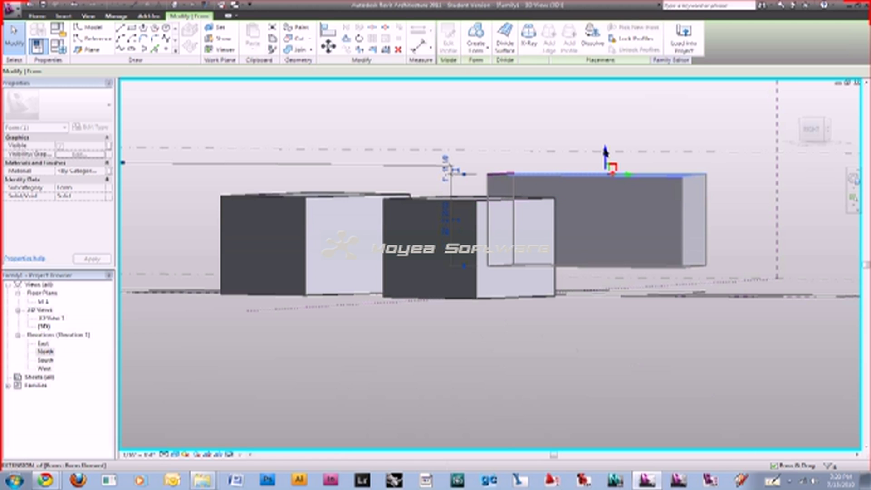
shift+middle_drag(604, 152, 329, 207)
Raise the top face of the rectangular block standing behind the small front block.
click(328, 208)
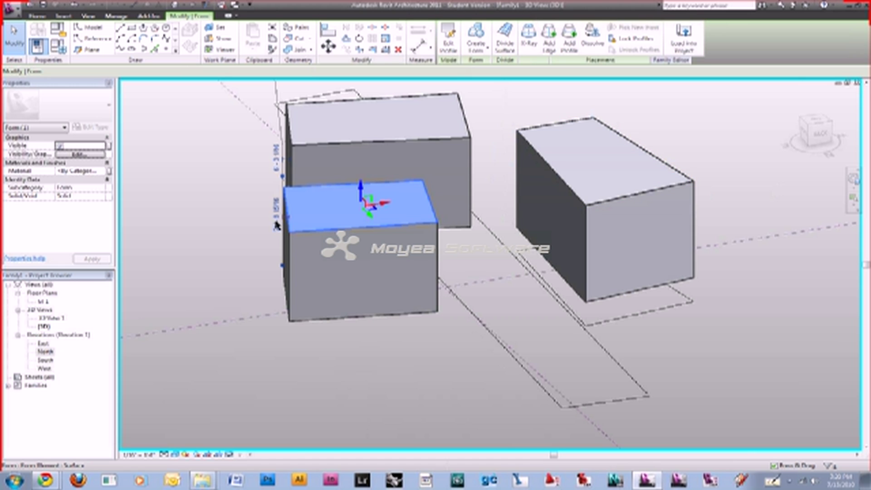
shift+middle_drag(275, 220, 428, 331)
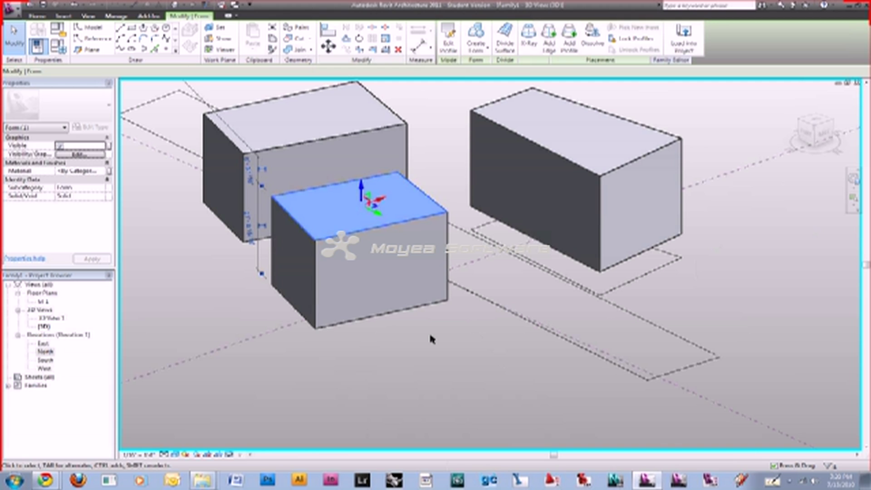
click(428, 331)
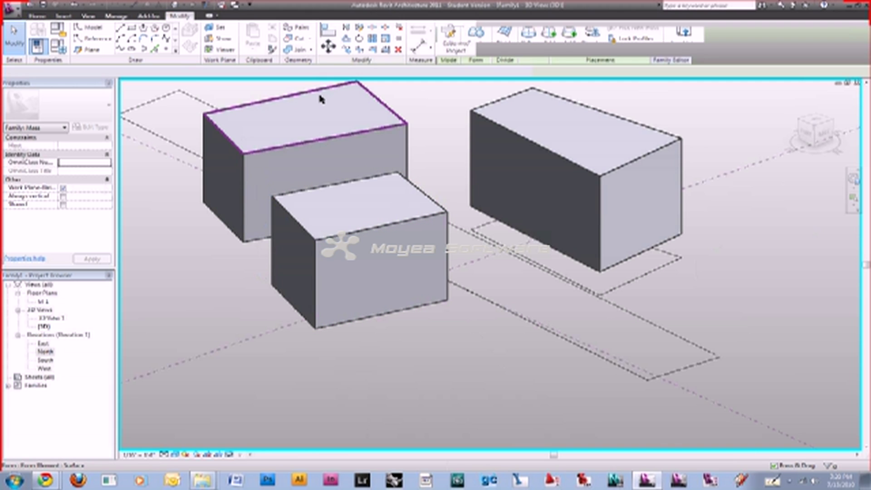
shift+middle_drag(373, 131, 336, 184)
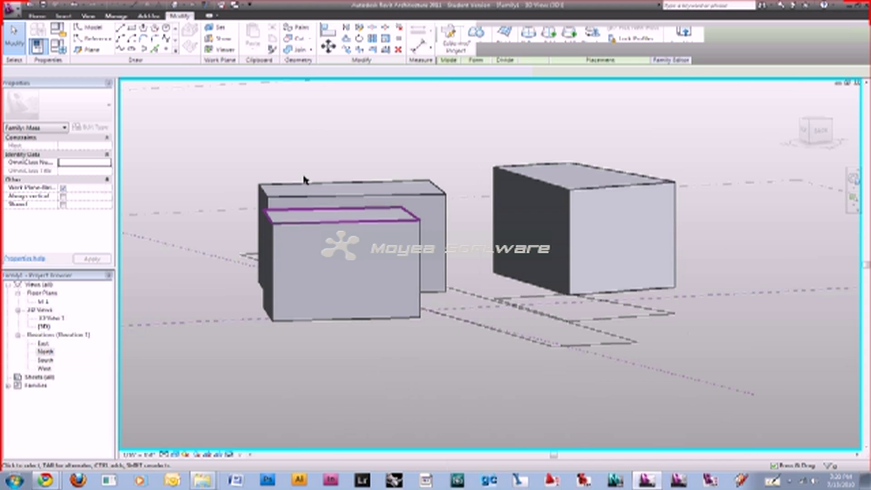
click(373, 189)
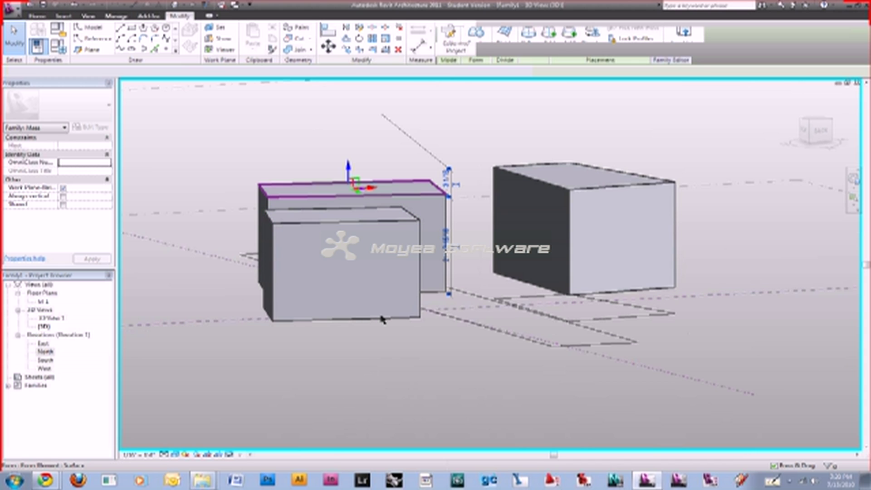
shift+middle_drag(382, 320, 514, 143)
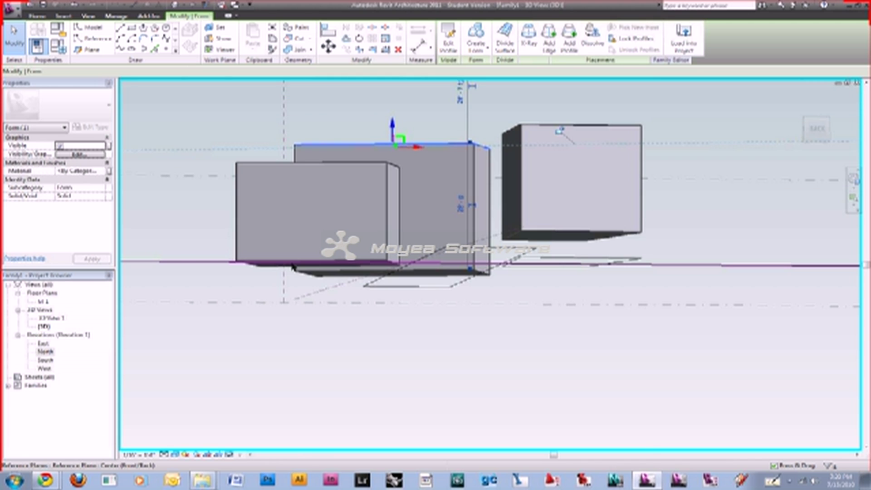
Extend the small front block's bottom face below the level plane and lower its top face.
click(484, 229)
shift+middle_drag(293, 268, 462, 108)
click(461, 108)
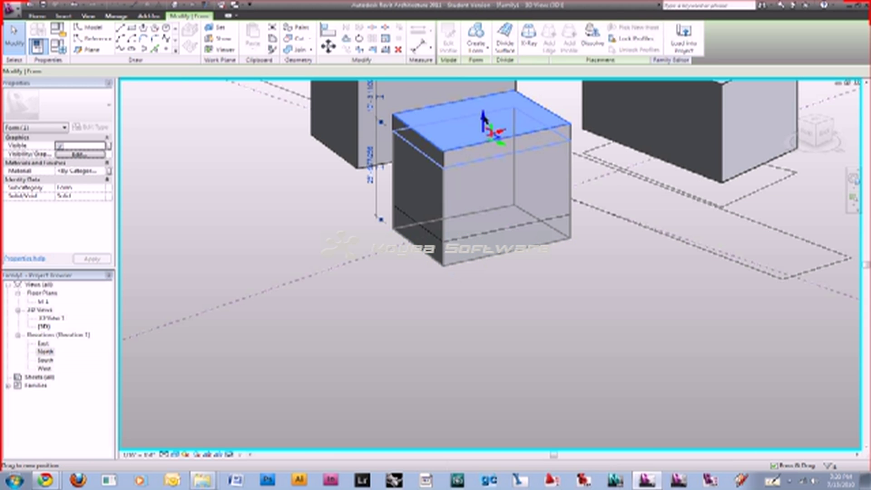
shift+middle_drag(484, 120, 629, 337)
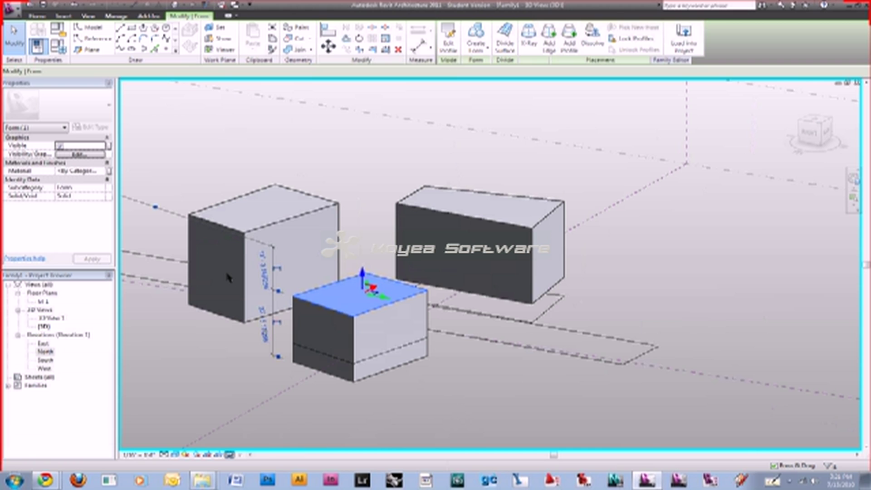
Restore the temporarily hidden long bar and open the floor plan view containing the scanned sketch.
key(h)
key(r)
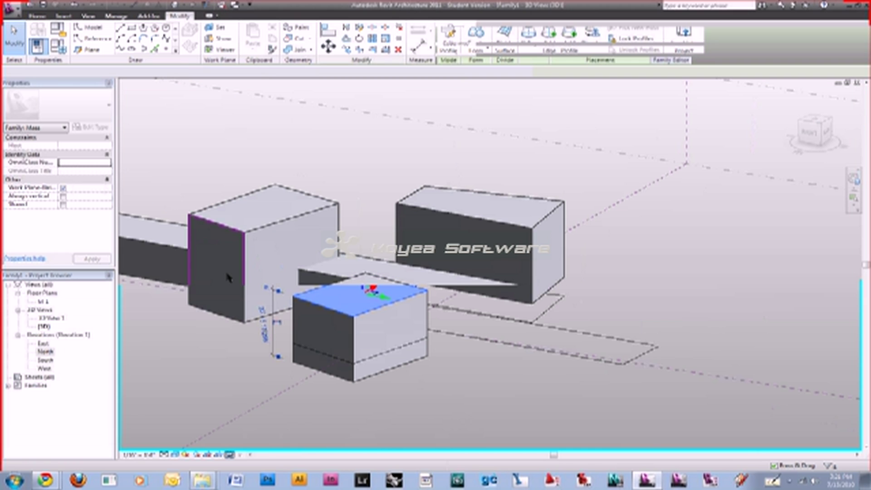
double_click(42, 302)
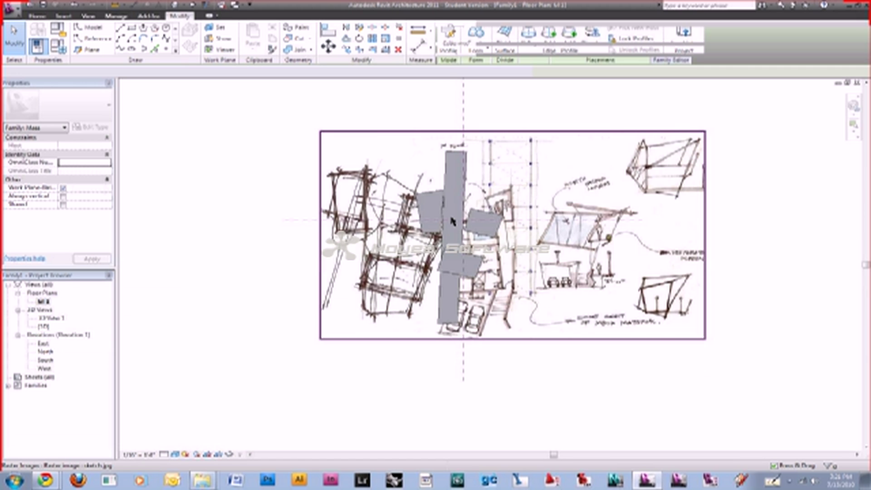
scroll(451, 221, up, 3)
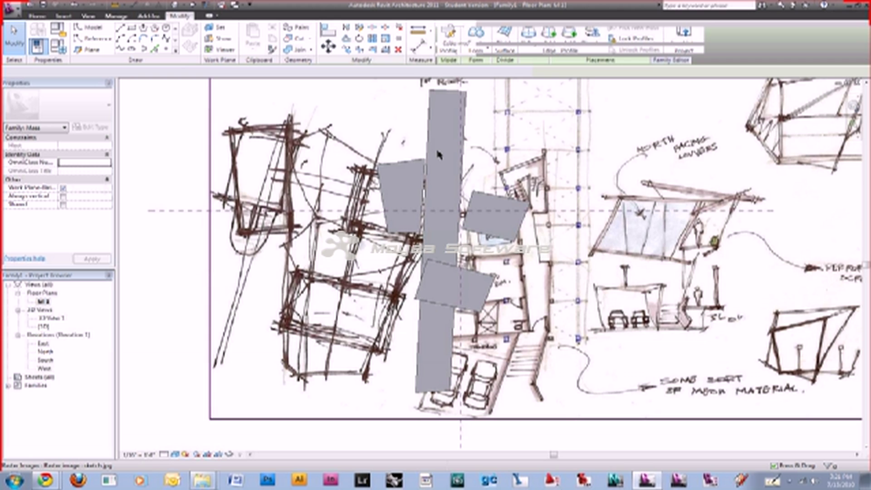
scroll(439, 155, down, 1)
middle_drag(439, 154, 516, 187)
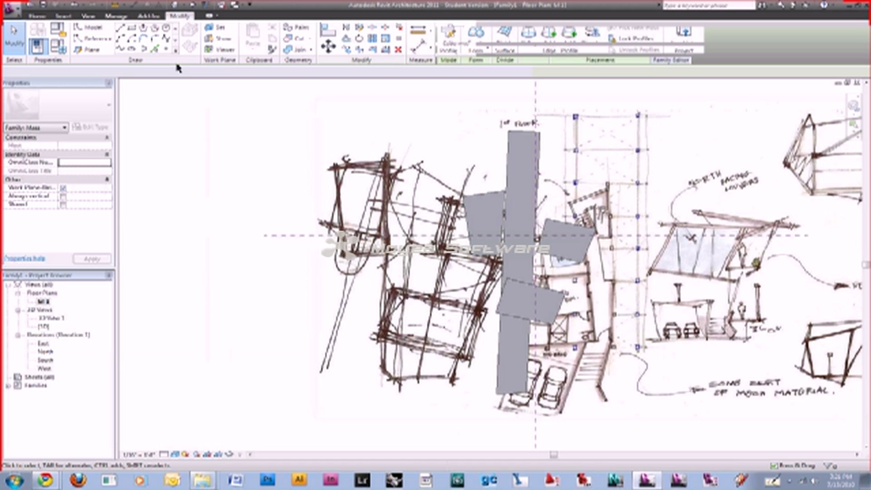
Trace the tall rectangle at the sketch's upper-left part with a closed four-sided loop of model lines.
click(120, 27)
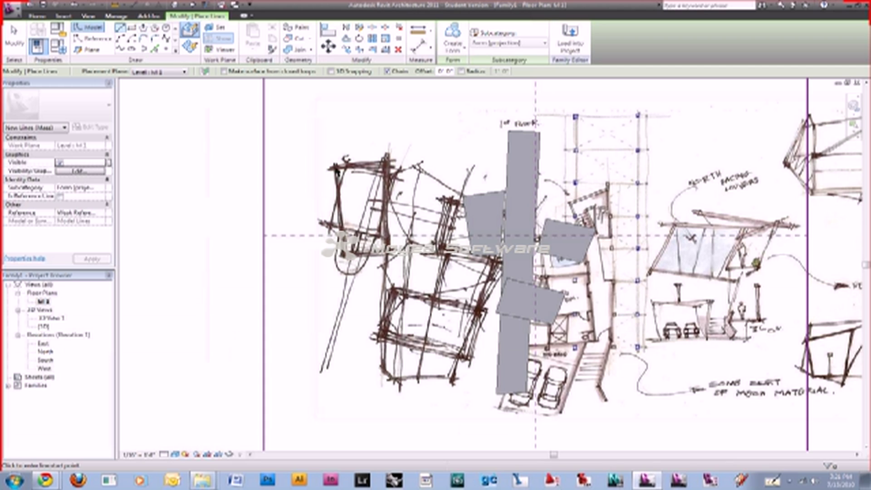
click(336, 169)
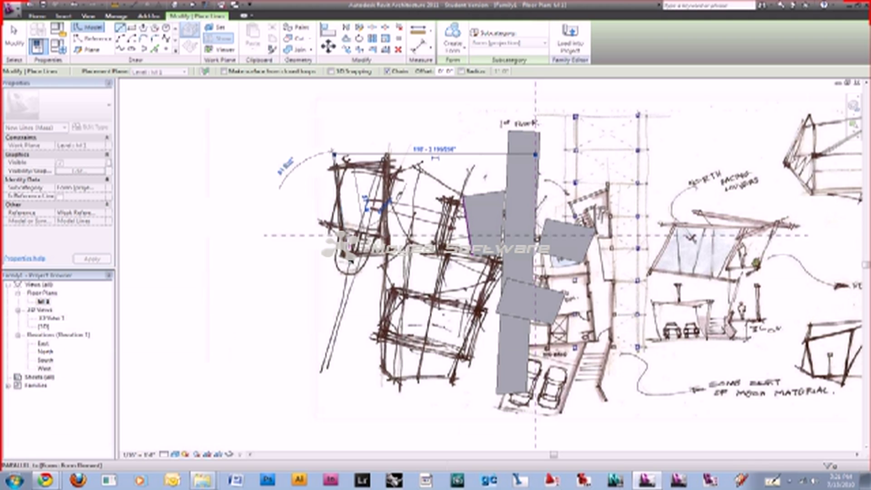
click(348, 257)
click(393, 251)
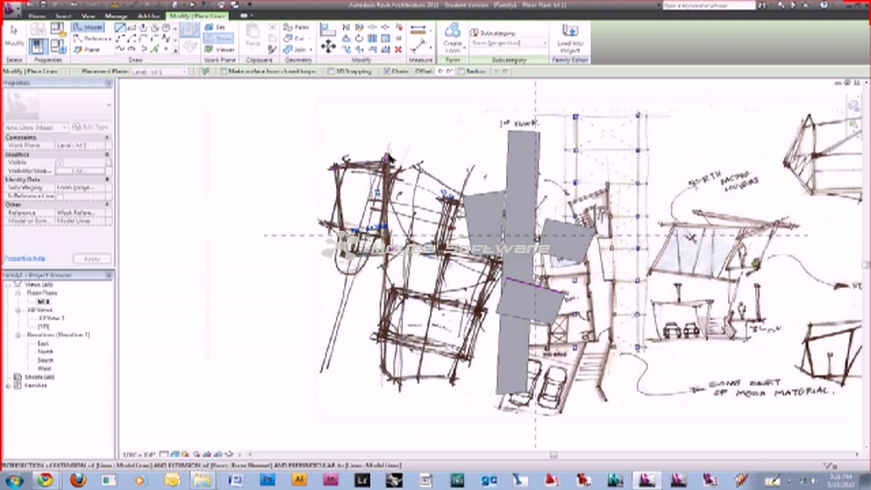
click(387, 160)
click(339, 168)
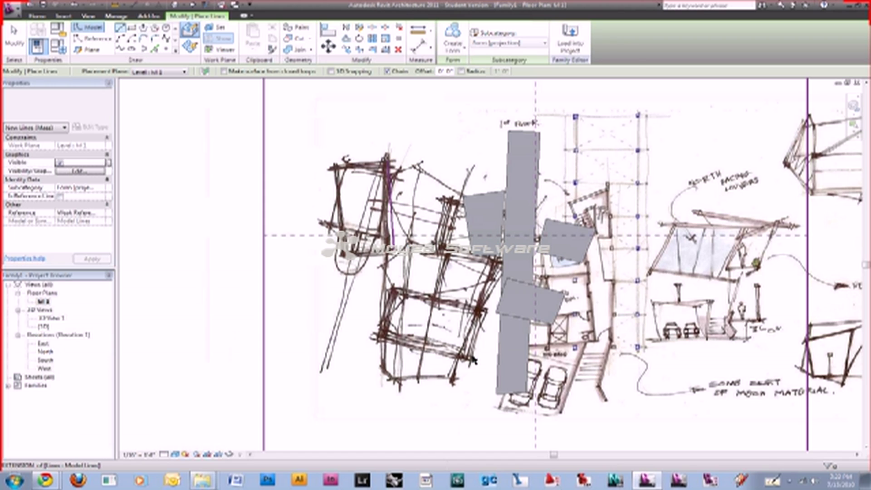
Trace the large lower rectangle of the left-hand sketch as a second closed outline of model lines.
click(472, 357)
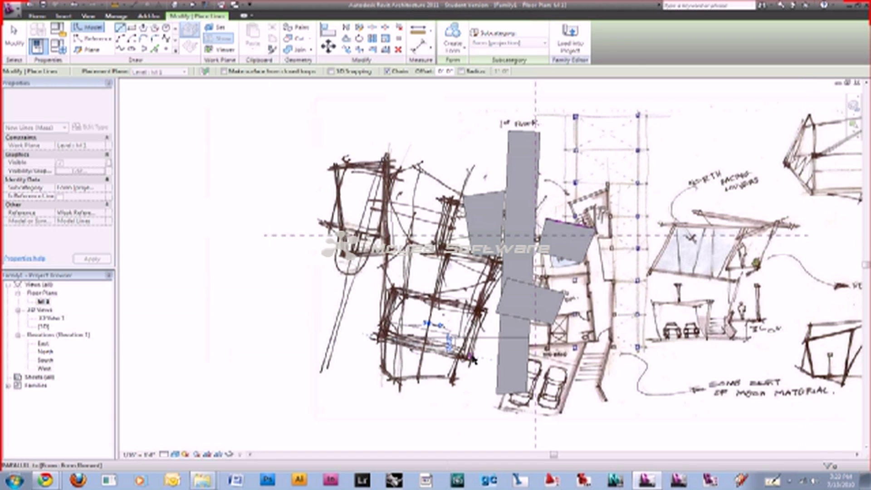
click(472, 358)
click(482, 310)
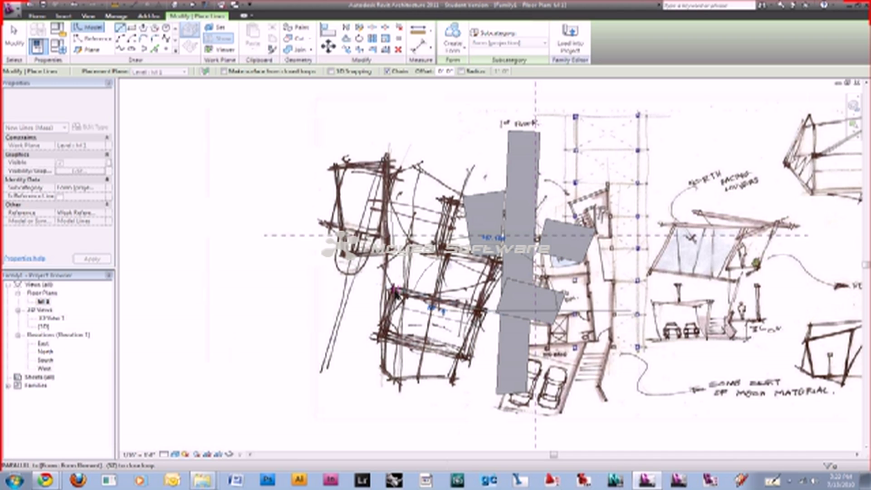
click(396, 292)
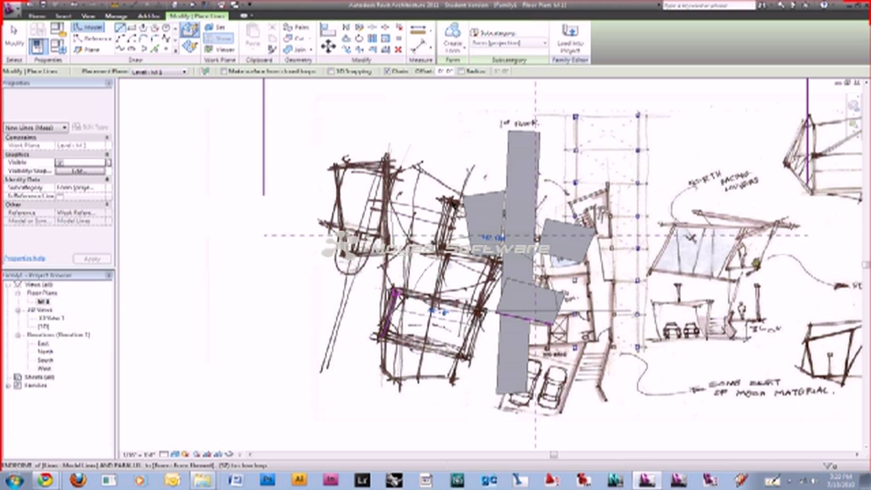
Trace a third closed four-sided outline over the sketch beside the long bar, overlapping the tapered block, and end line drawing.
click(452, 202)
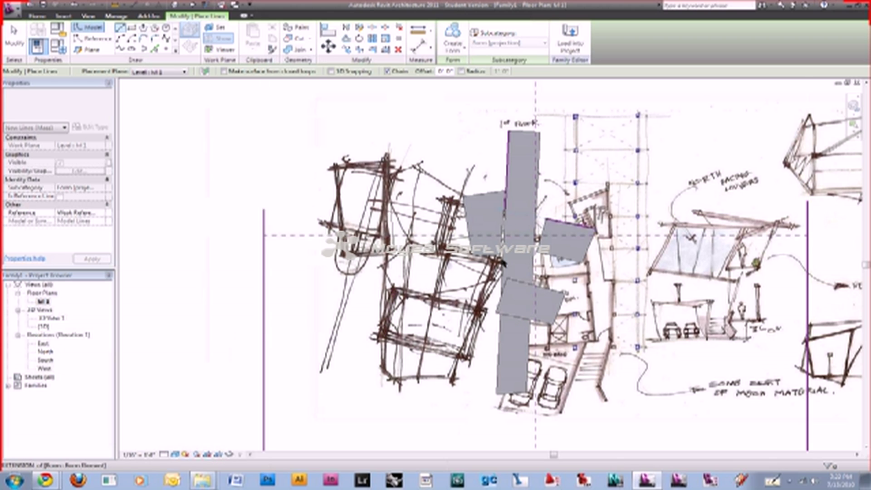
click(442, 250)
key(Escape)
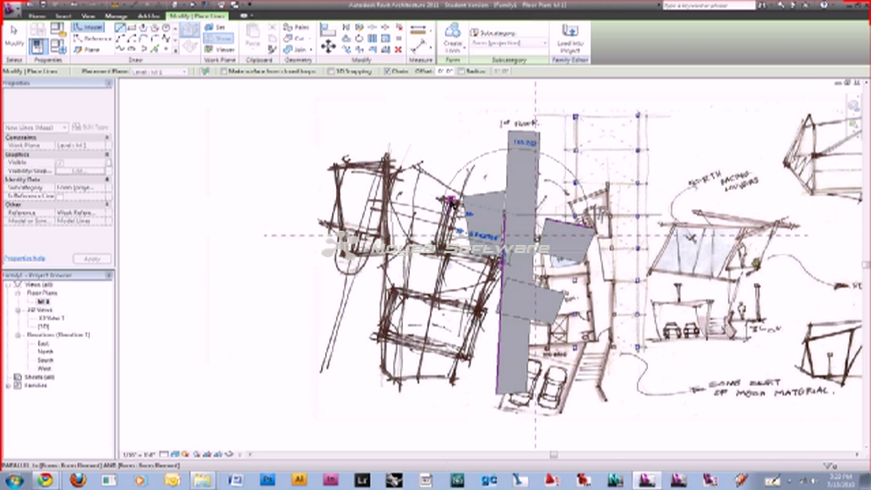
key(Escape)
click(395, 160)
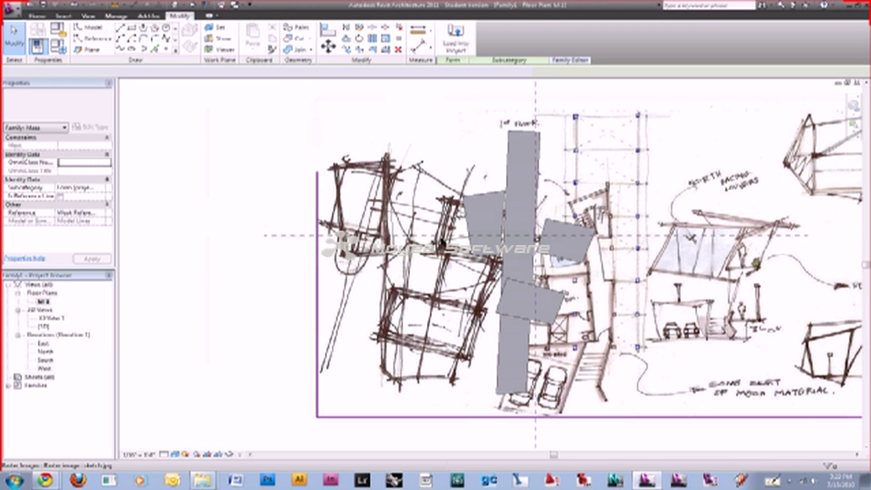
key(Escape)
Switch to the 3D view and bring all three newly traced outlines into sight.
middle_drag(457, 145, 414, 132)
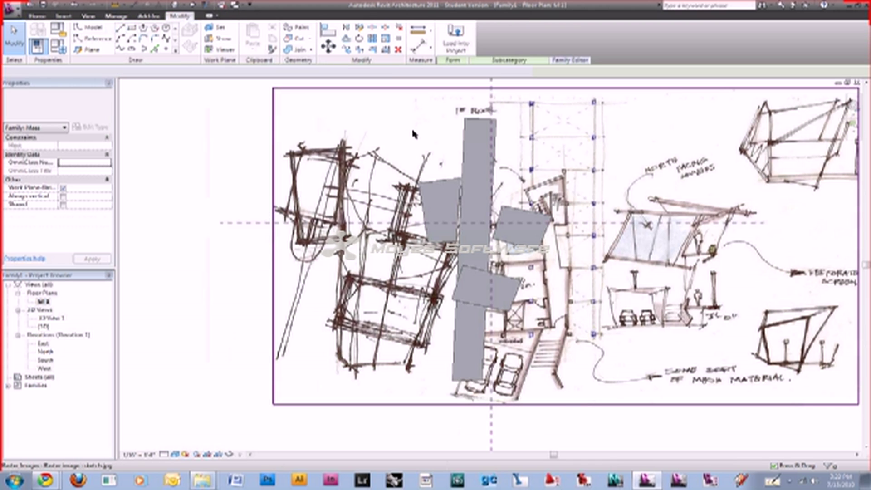
click(174, 6)
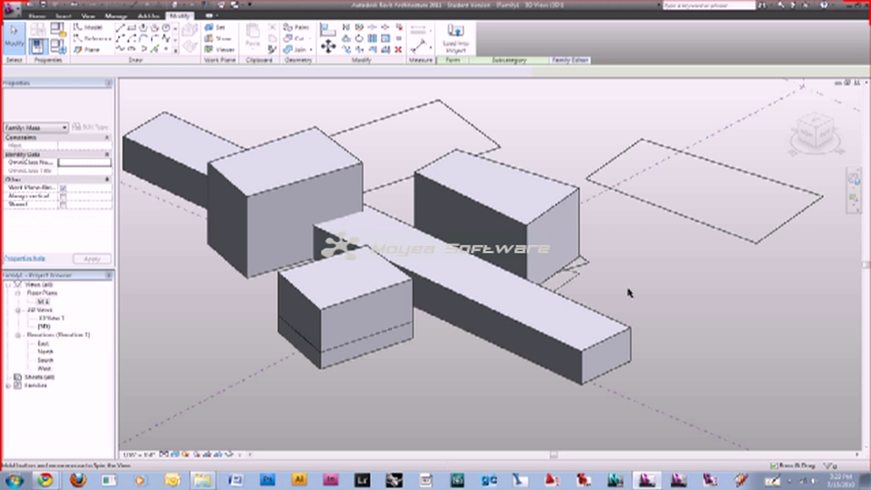
shift+middle_drag(586, 271, 588, 279)
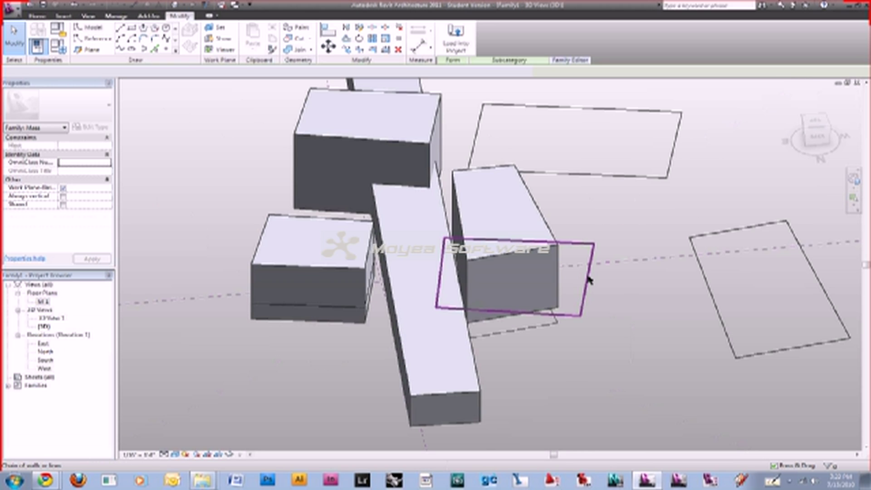
Try to create a single form from all three traced outlines selected together.
click(588, 279)
ctrl+click(635, 177)
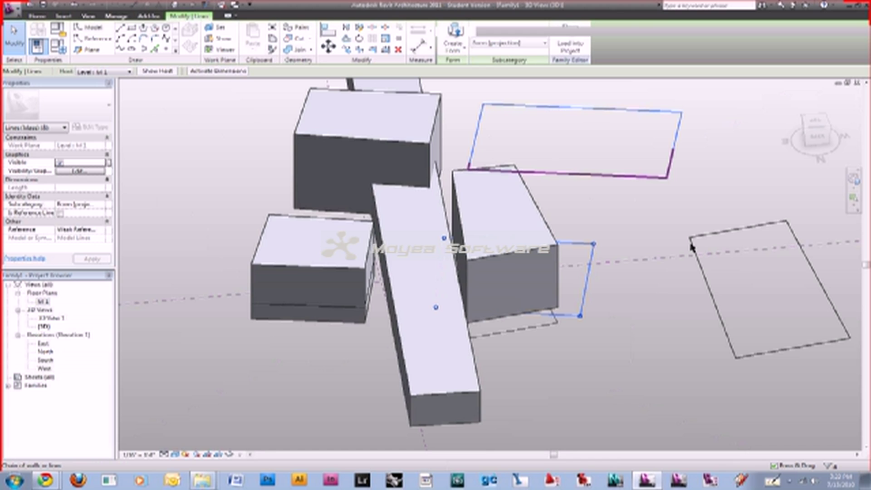
ctrl+click(691, 246)
click(459, 34)
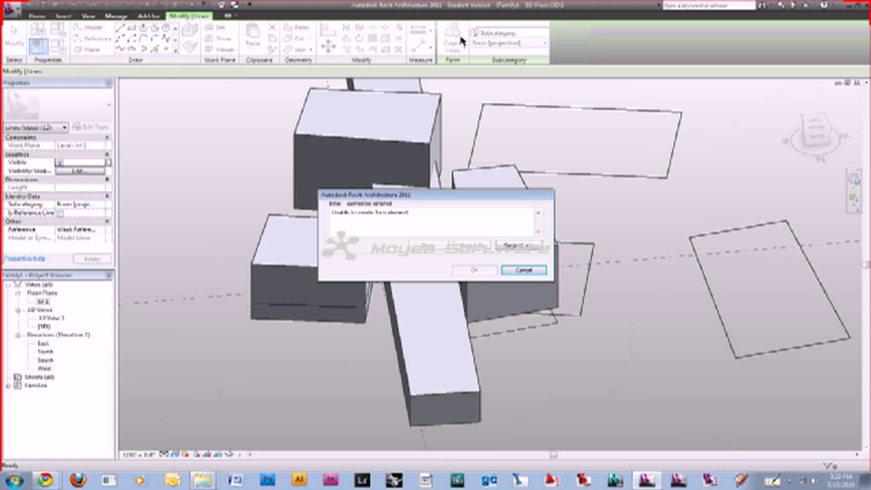
key(Escape)
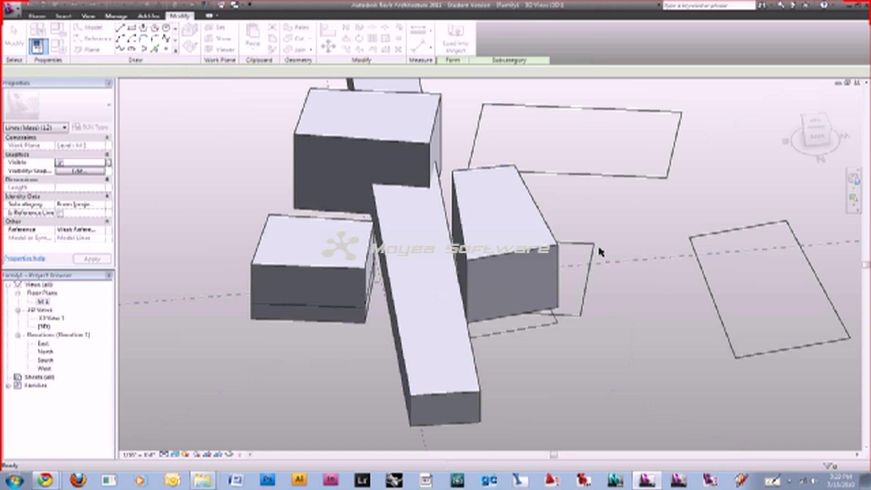
Create separate solid forms from the outline crossing the tapered block and from the large outline behind it.
click(598, 251)
click(459, 44)
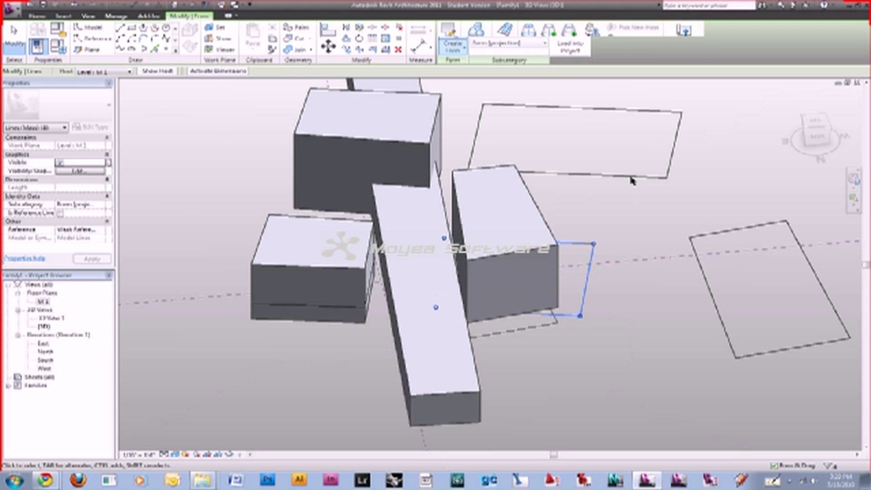
click(631, 177)
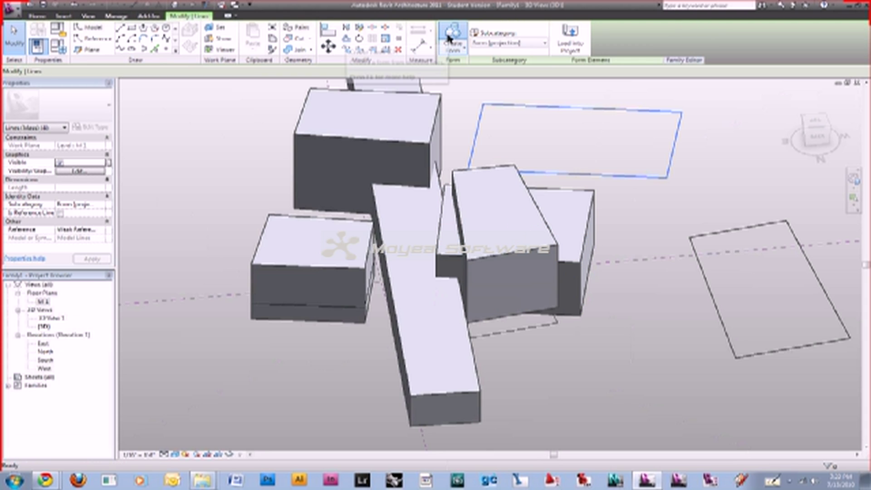
click(449, 38)
scroll(597, 225, up, 4)
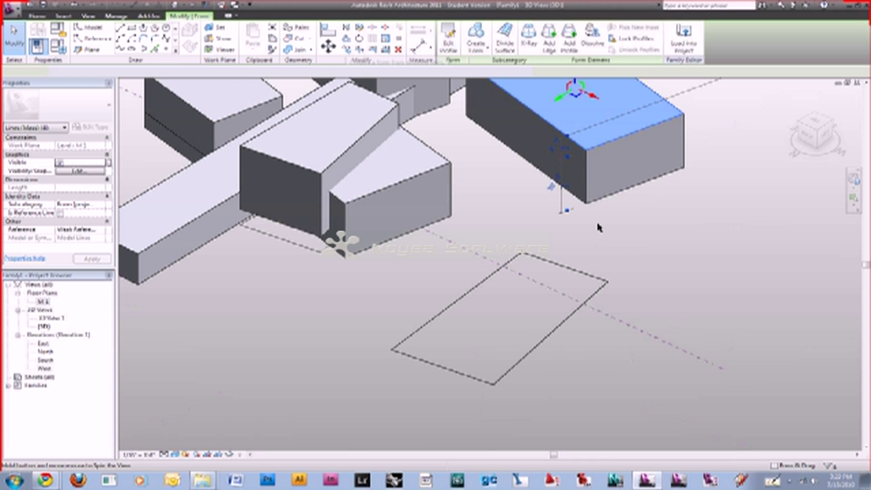
shift+middle_drag(598, 223, 667, 213)
click(667, 214)
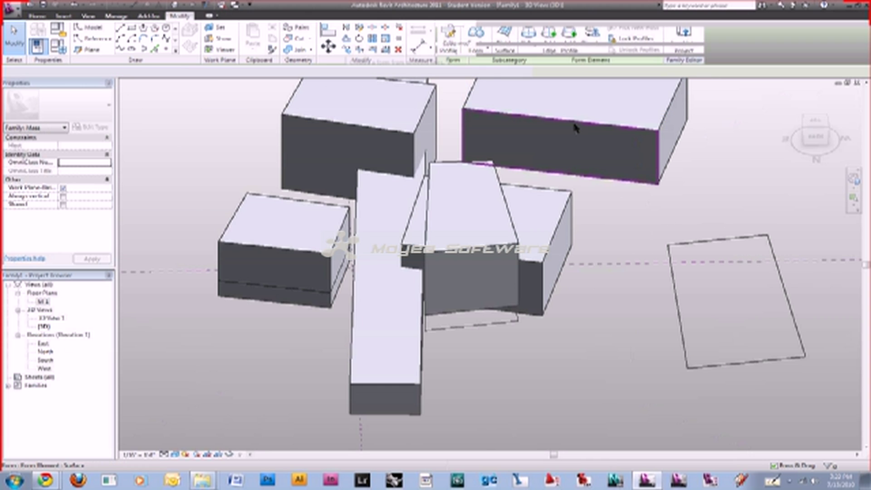
Delete the two solid forms just created from the newly traced outlines.
click(575, 128)
drag(575, 128, 559, 207)
key(Delete)
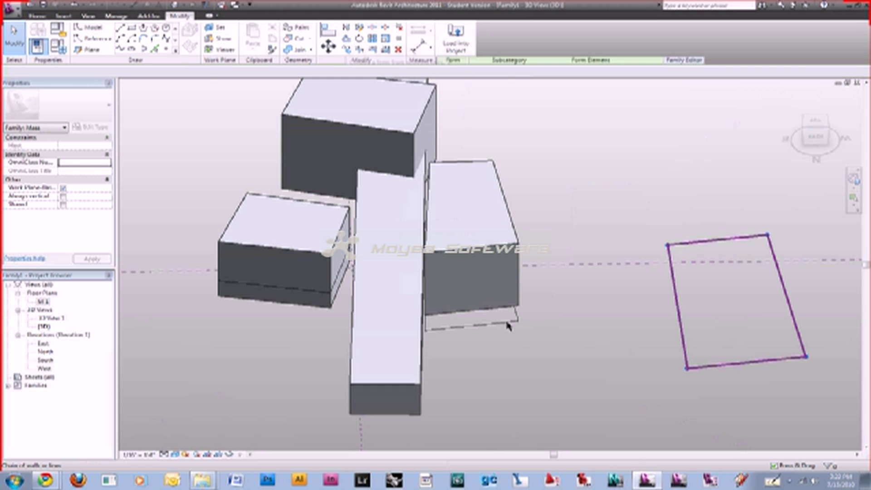
Reshape the tapered block by pulling one top corner of its wide end outward.
shift+middle_drag(507, 325, 520, 232)
click(521, 233)
shift+middle_drag(574, 270, 612, 202)
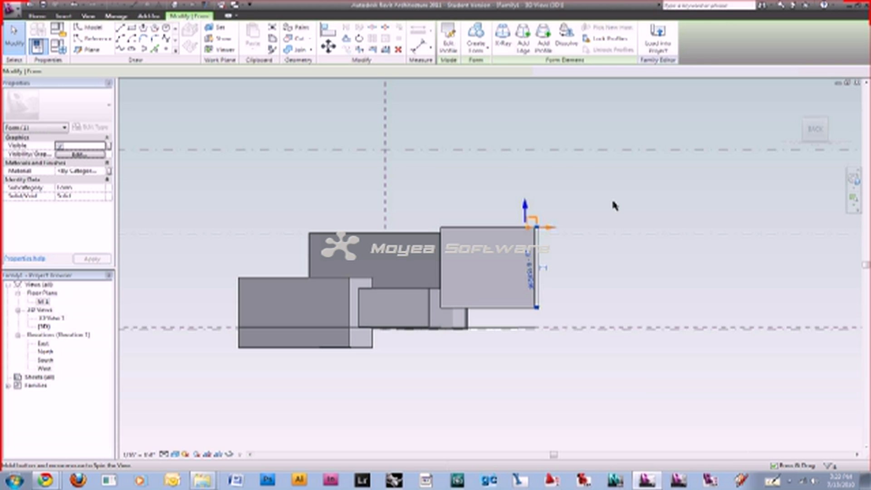
drag(535, 216, 295, 284)
Reshape the small front block by pulling its outer top edge up and outward and extending its opposite end face into the long bar.
shift+middle_drag(295, 282, 251, 277)
click(262, 286)
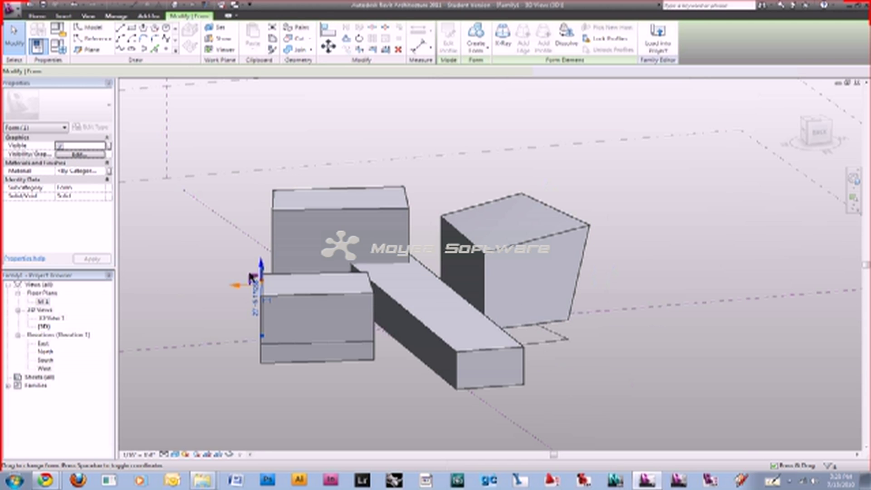
drag(250, 278, 229, 253)
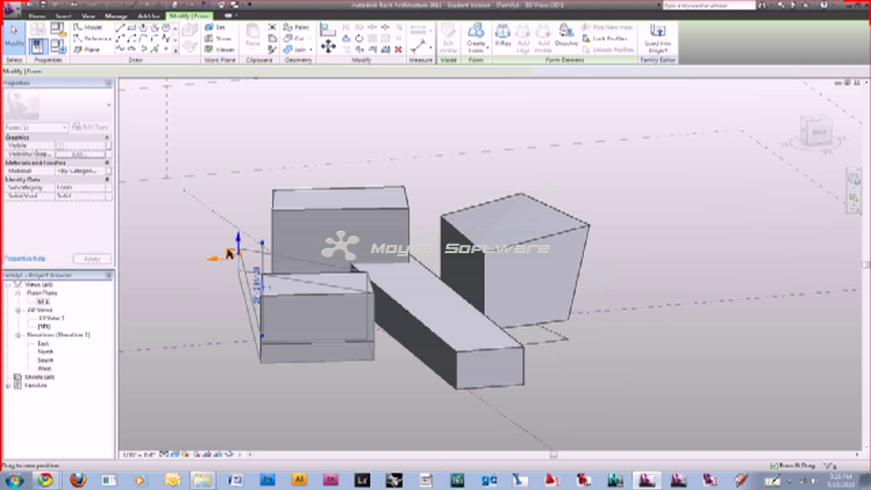
shift+middle_drag(317, 253, 366, 354)
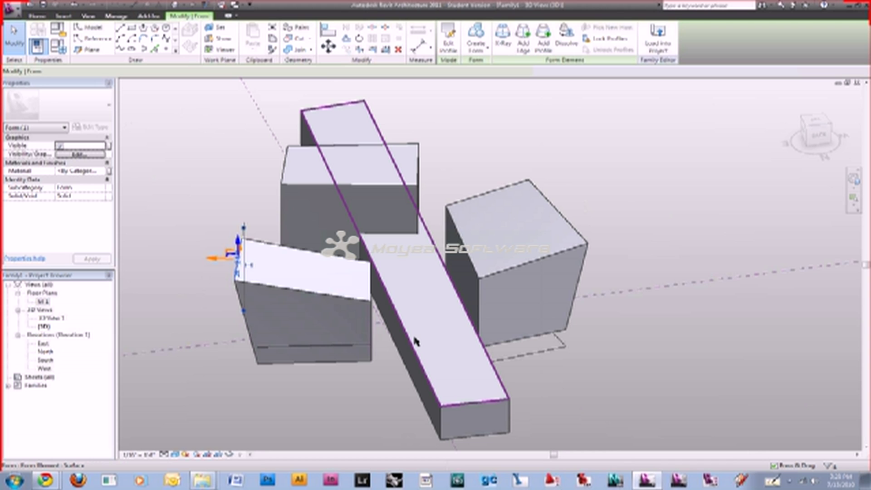
drag(386, 336, 415, 341)
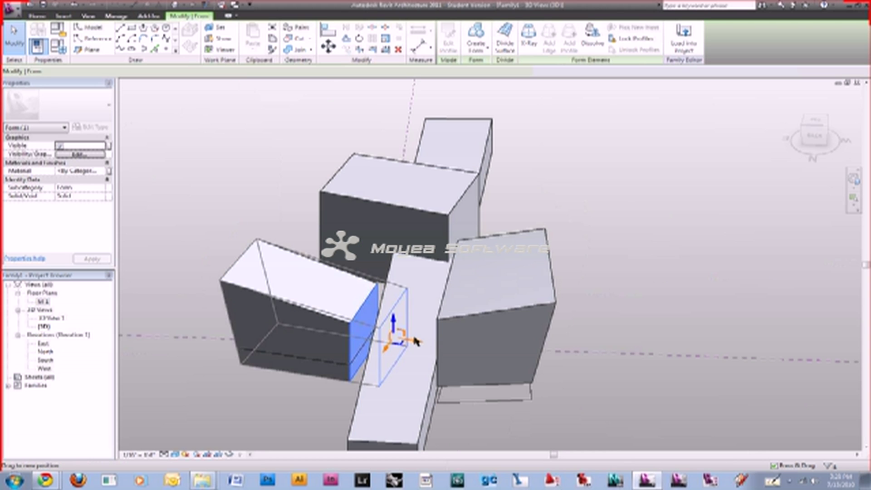
shift+middle_drag(416, 341, 430, 300)
Extend the tapered block by pulling its side face into the long bar.
click(432, 325)
drag(428, 294, 396, 270)
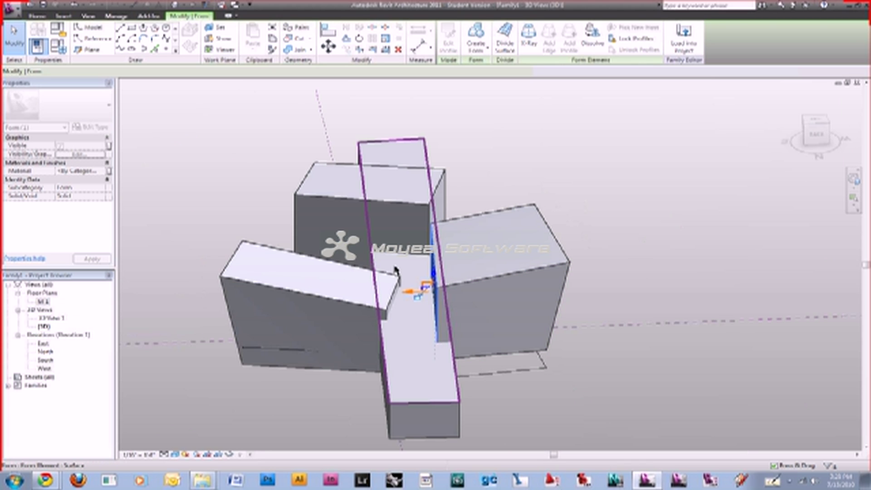
shift+middle_drag(396, 270, 510, 211)
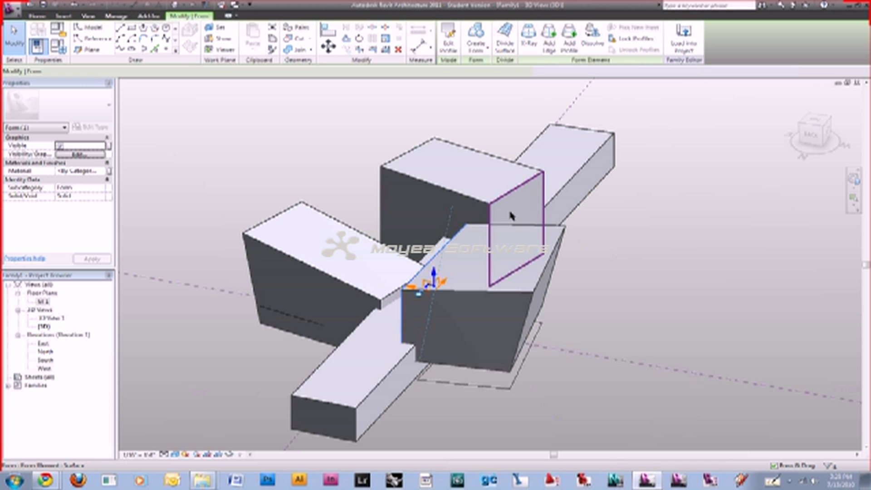
Reshape the block at the far end of the bar by pulling its side face outward and moving one long top edge outward.
click(510, 216)
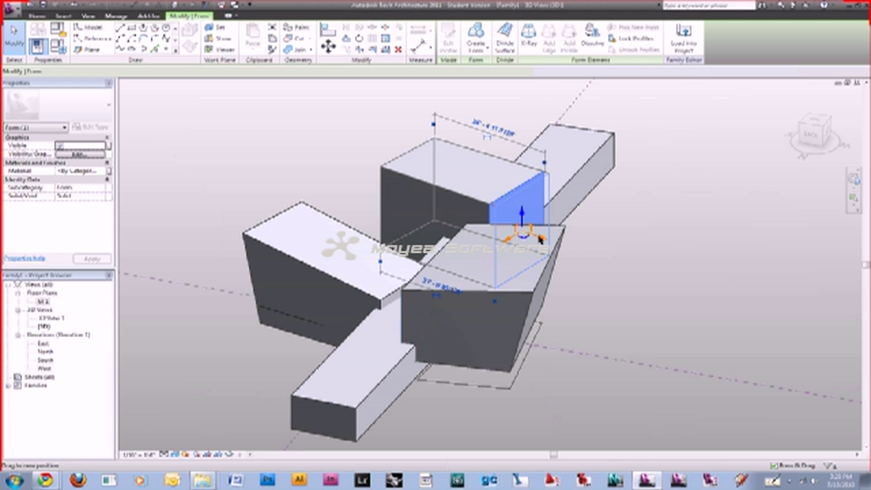
shift+middle_drag(540, 239, 578, 219)
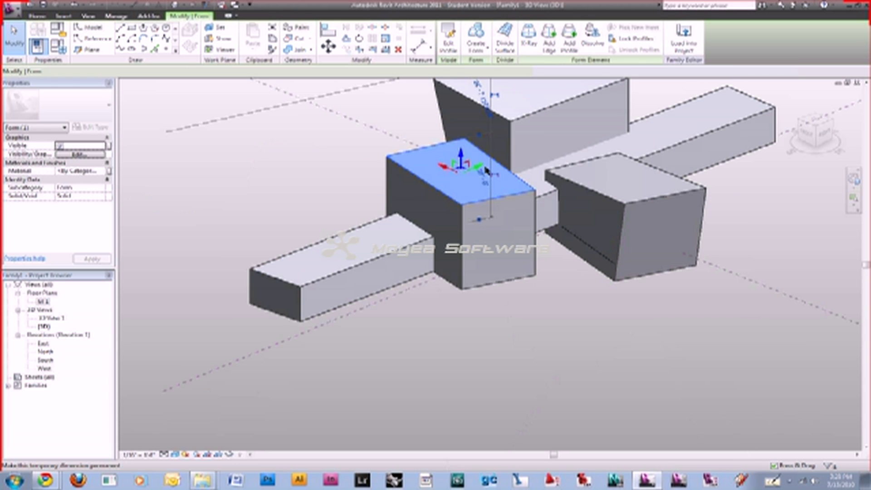
click(425, 179)
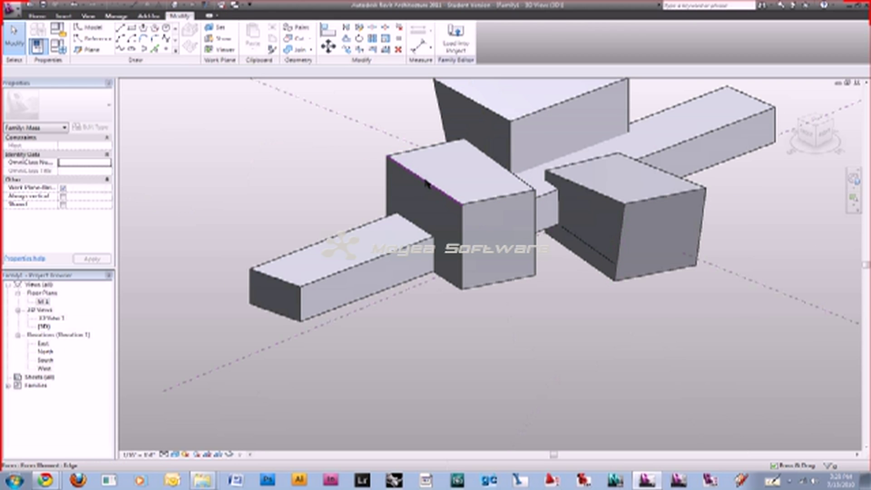
shift+middle_drag(454, 195, 410, 173)
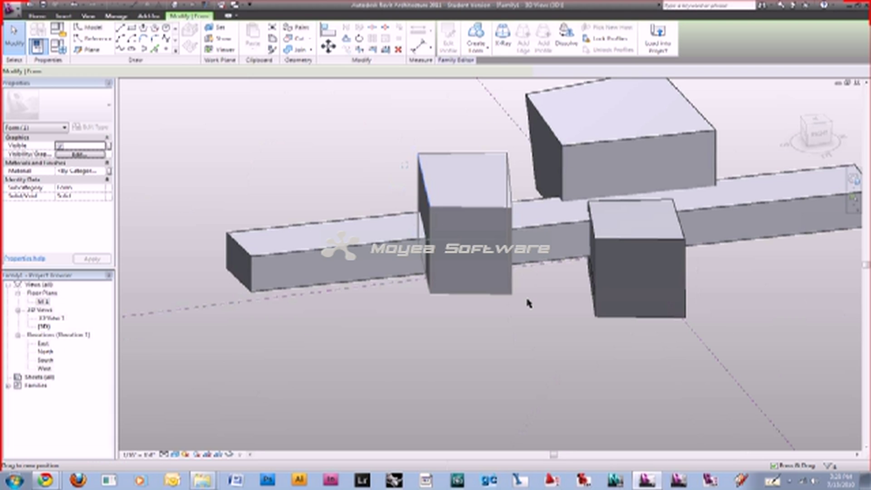
shift+middle_drag(528, 303, 563, 218)
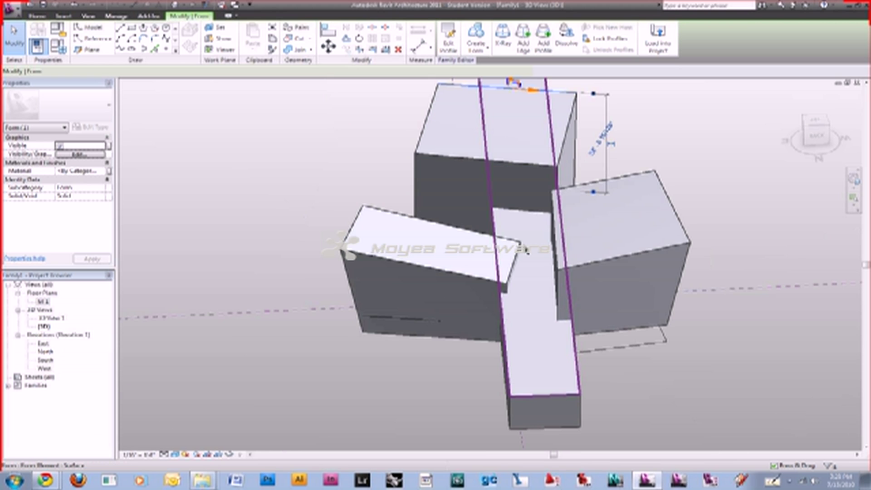
Temporarily isolate the whole tapered block in the view, and reset the isolation to show all forms again.
click(671, 230)
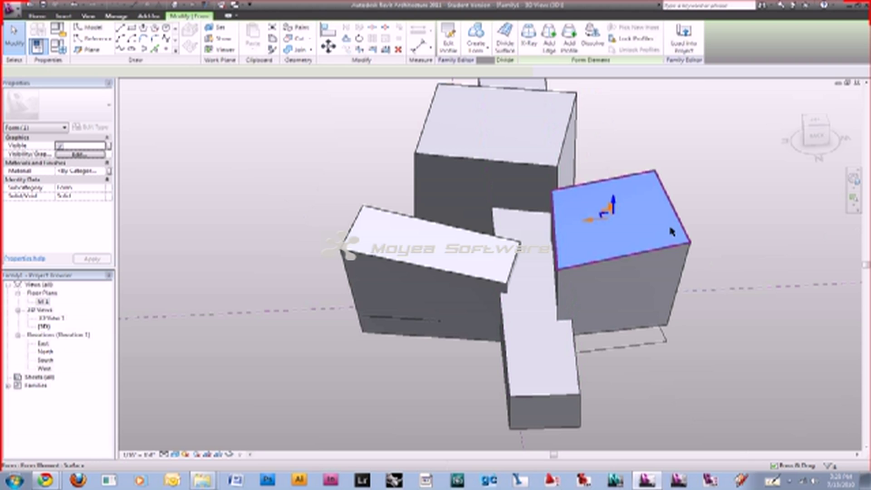
click(733, 220)
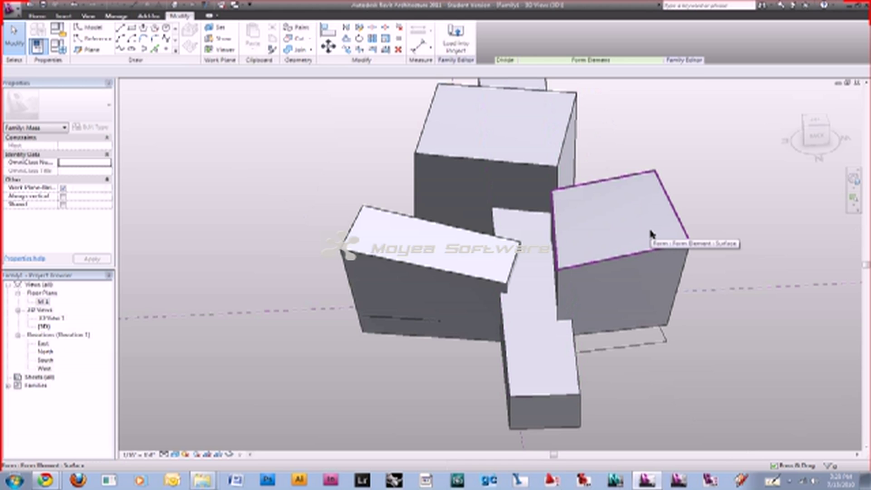
key(Tab)
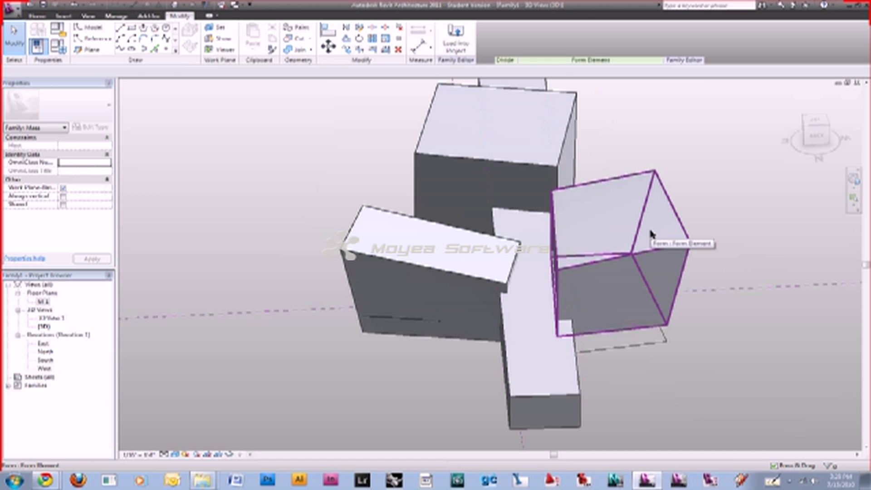
click(650, 231)
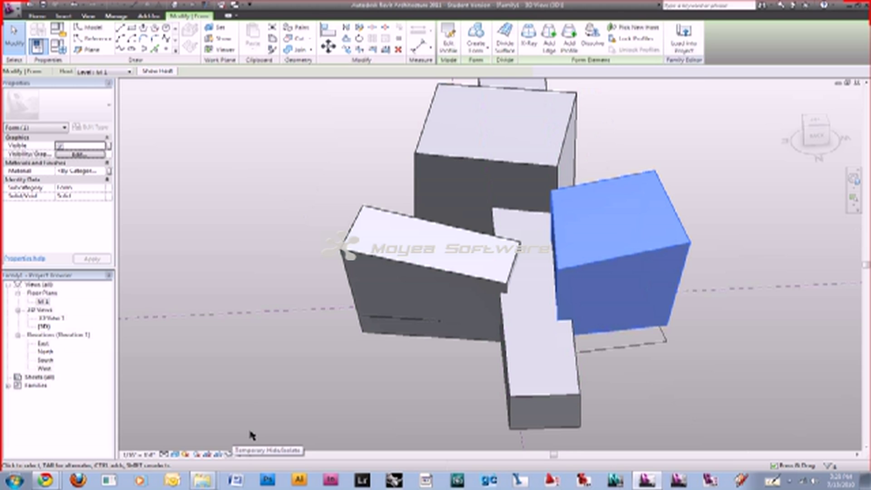
click(230, 454)
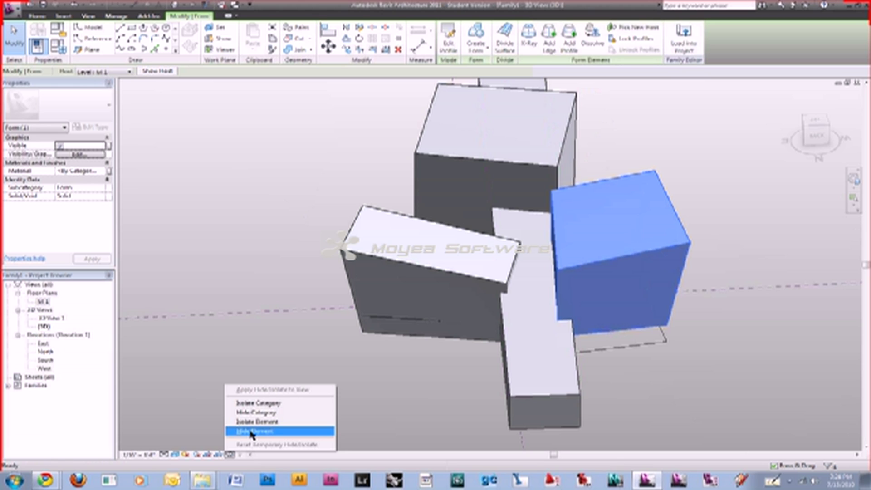
click(264, 422)
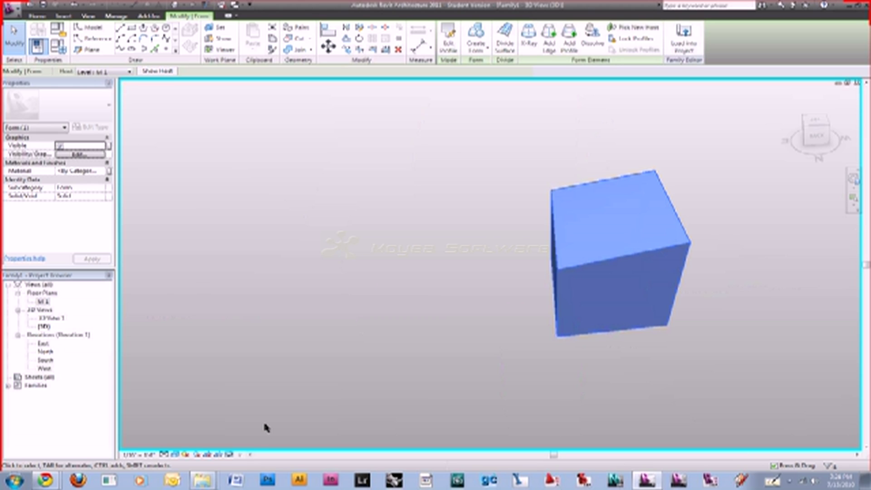
click(229, 454)
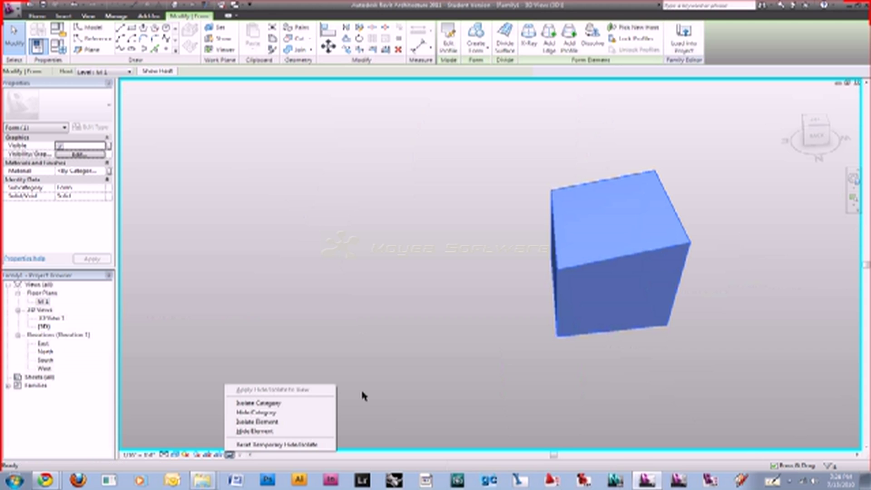
click(308, 446)
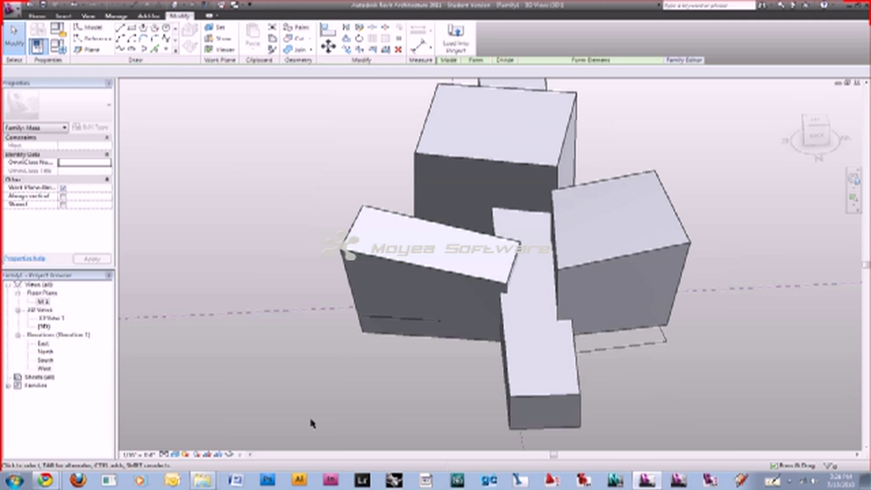
Delete the whole small front block and undo the deletion.
click(444, 268)
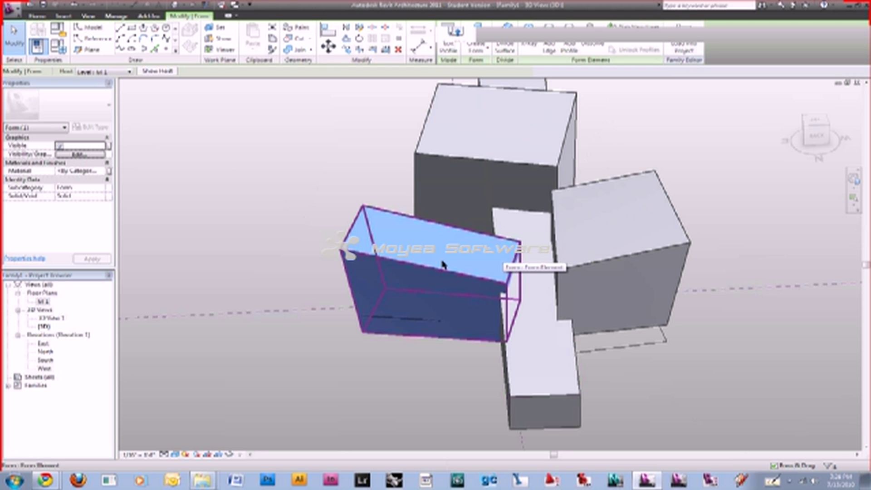
key(Delete)
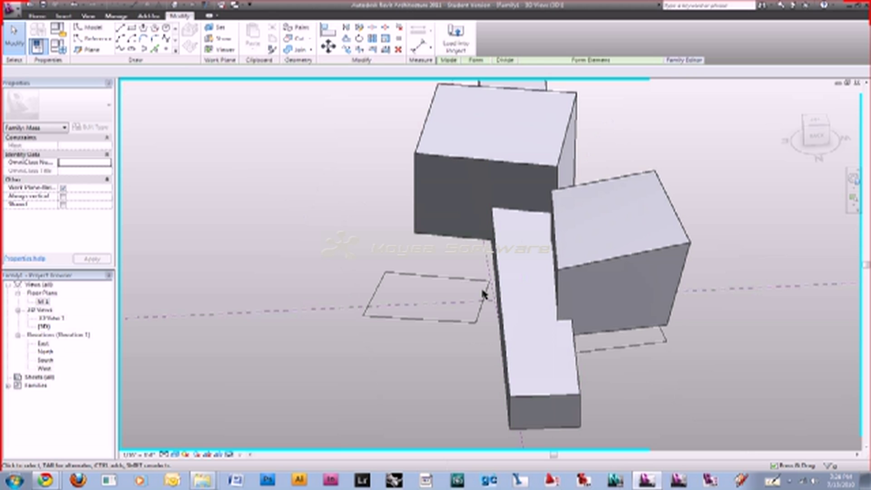
key(ctrl+z)
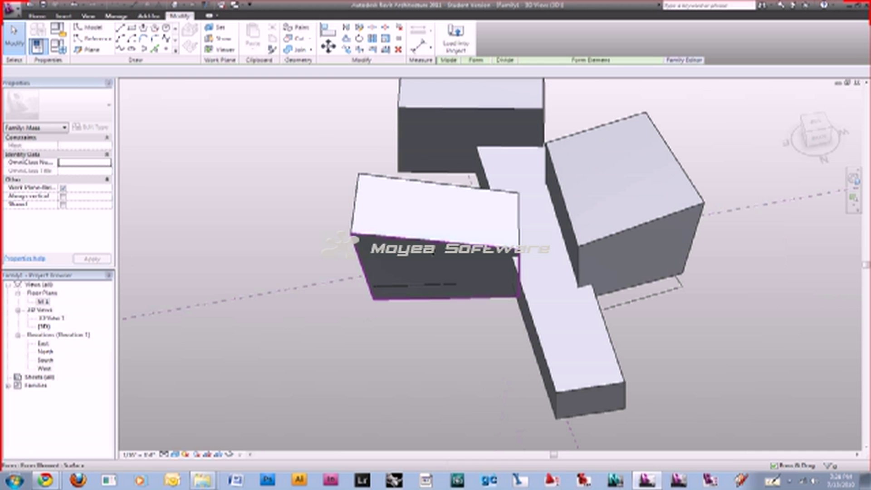
click(429, 250)
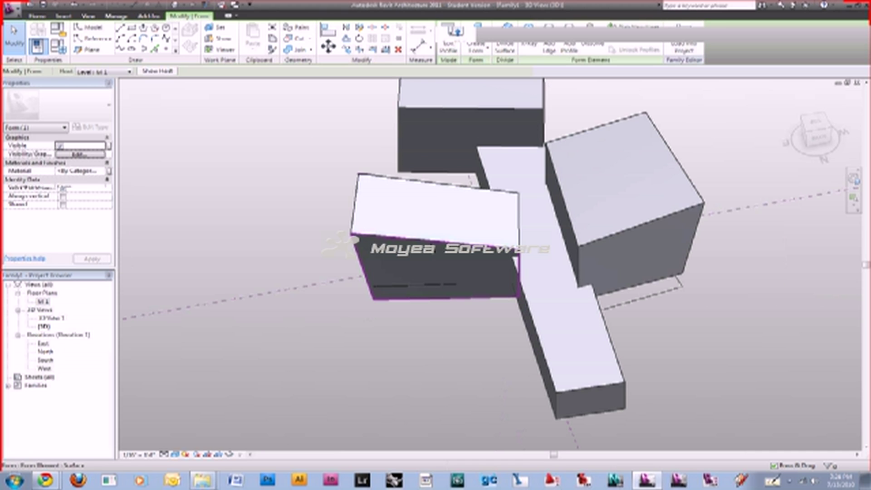
right_click(431, 242)
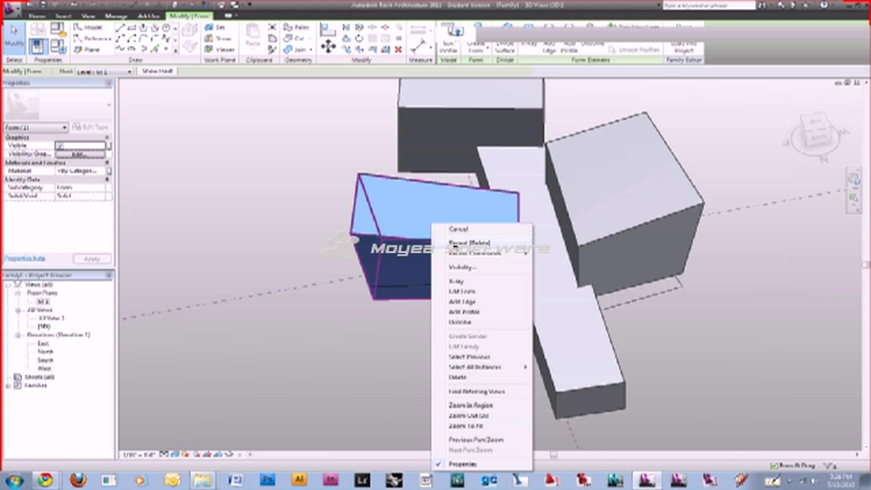
mouse_move(503, 253)
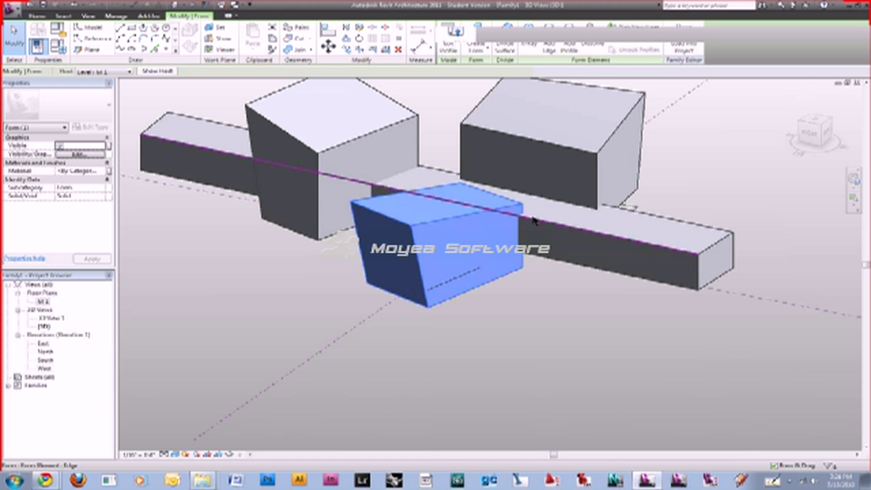
shift+middle_drag(533, 221, 218, 483)
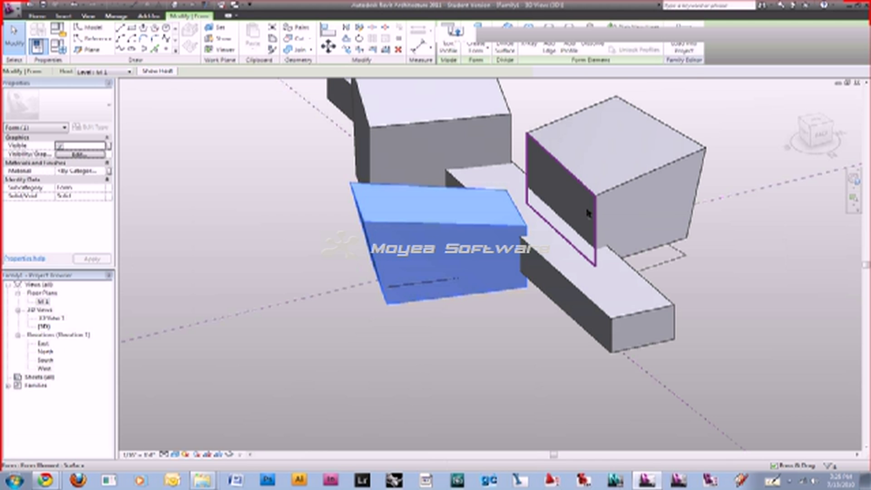
shift+middle_drag(586, 211, 453, 267)
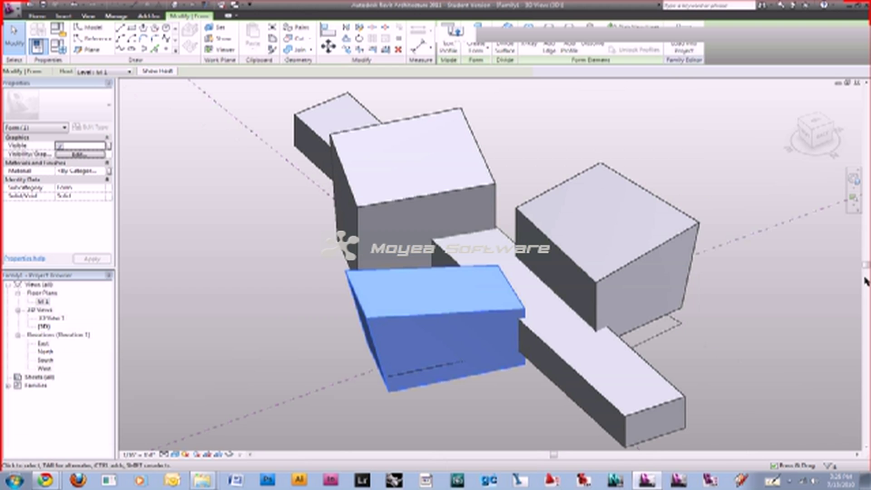
key(Escape)
Shorten the long bar by pushing its far end face in to the neighbouring block.
shift+middle_drag(597, 200, 729, 260)
shift+middle_drag(728, 256, 281, 295)
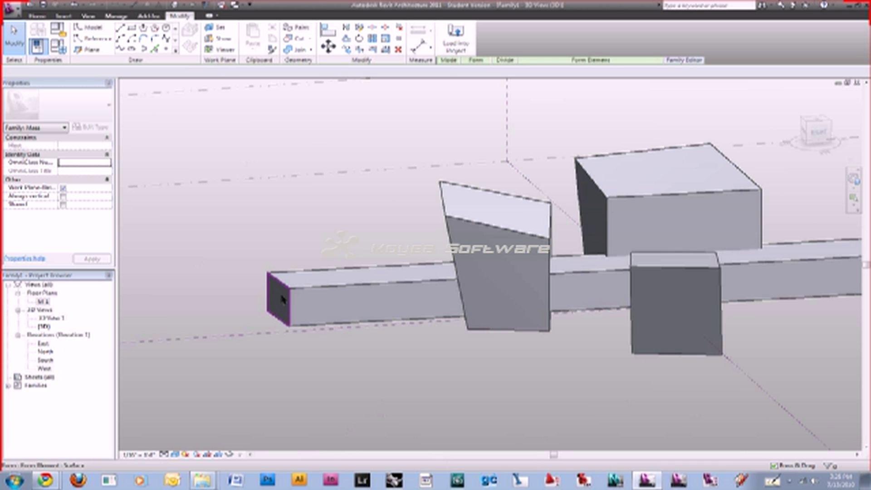
click(282, 300)
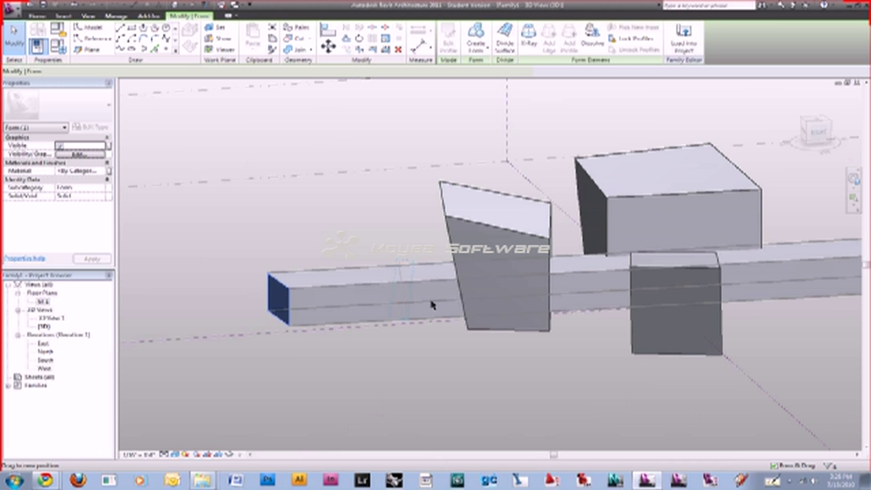
shift+middle_drag(626, 359, 564, 281)
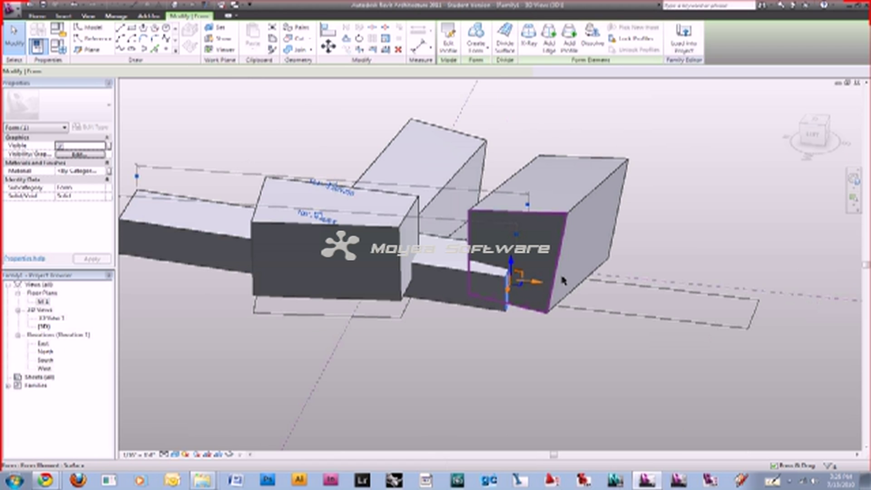
Skew the shortened end of the long bar by moving one of its vertical edges.
click(505, 304)
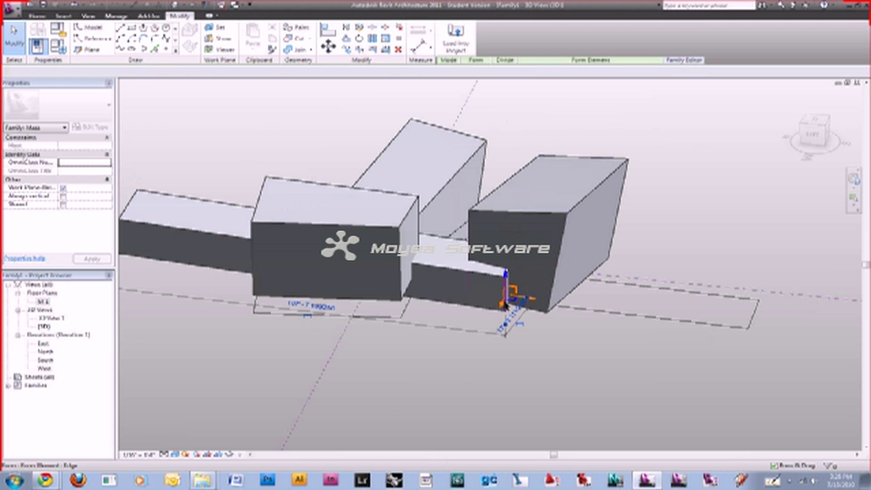
drag(505, 305, 379, 335)
shift+middle_drag(535, 322, 676, 327)
Slant the opposite end of the long bar by moving the top edge of its end face.
middle_drag(610, 376, 579, 260)
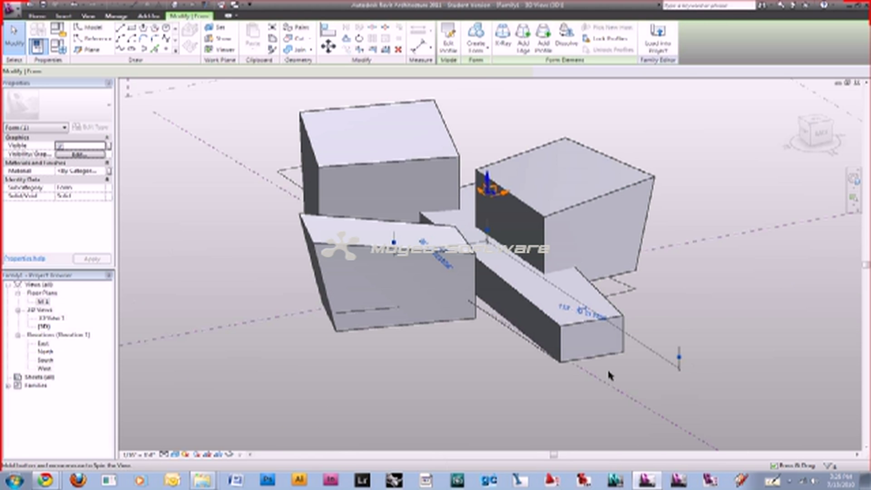
shift+middle_drag(607, 367, 811, 278)
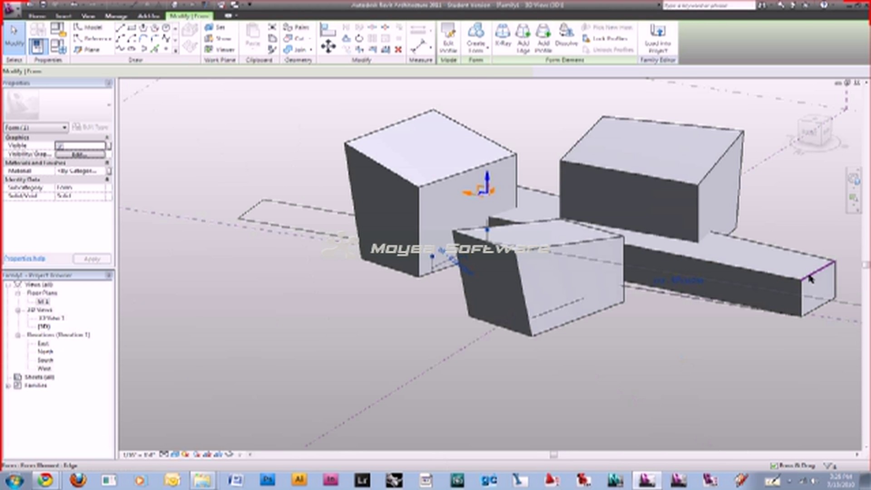
drag(811, 278, 829, 251)
shift+middle_drag(810, 334, 482, 286)
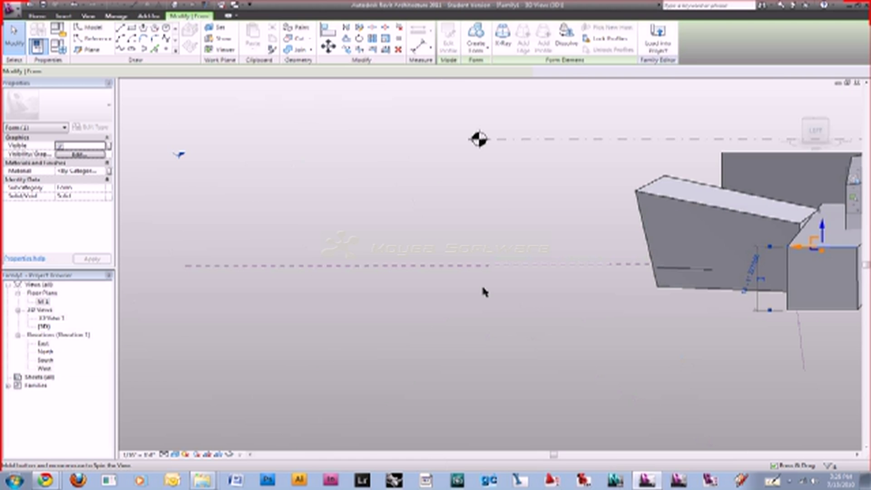
drag(814, 240, 764, 282)
middle_drag(762, 285, 744, 304)
shift+middle_drag(378, 187, 590, 303)
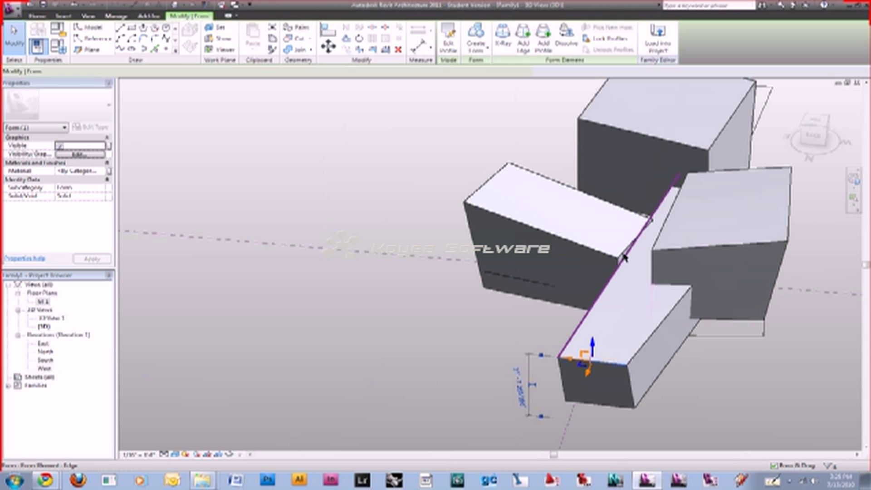
Divide the dark, slanted outer face of the nearest block into a UV grid with Divide Surface.
shift+middle_drag(624, 257, 572, 291)
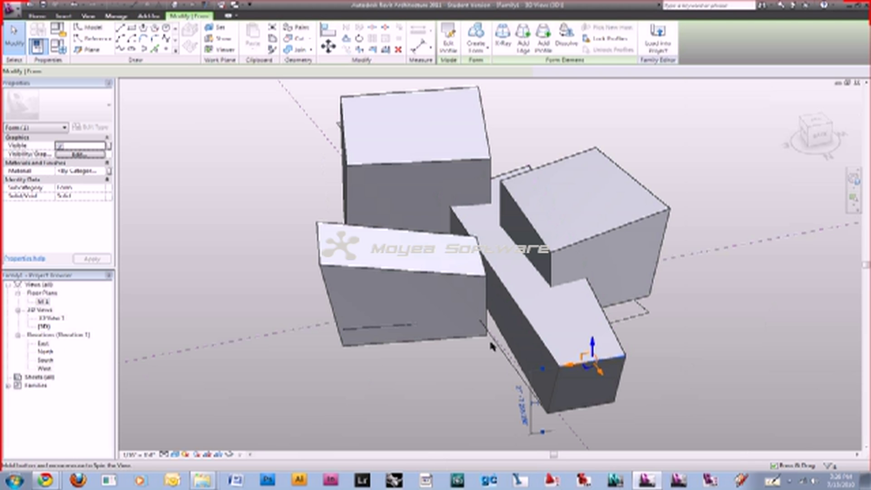
shift+middle_drag(489, 338, 500, 267)
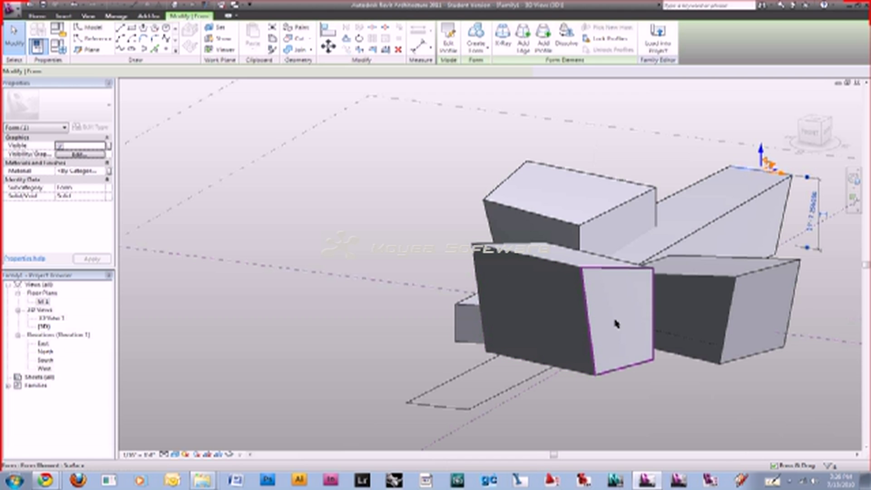
click(533, 290)
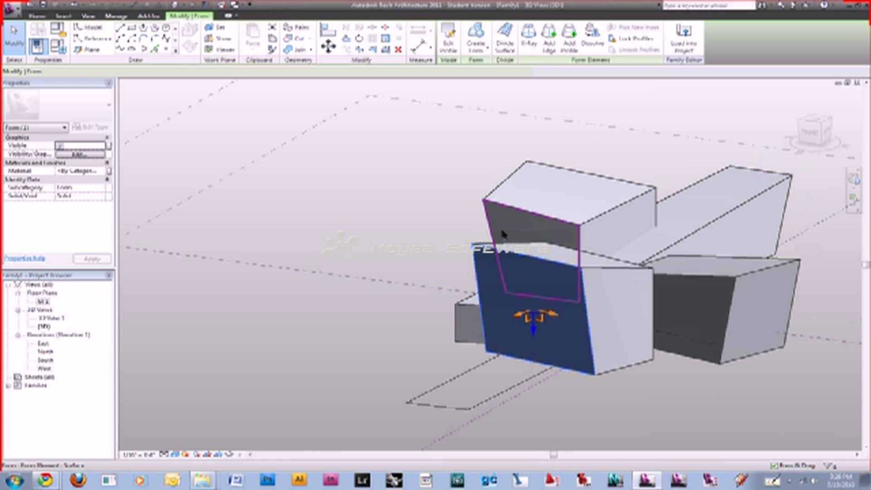
click(501, 41)
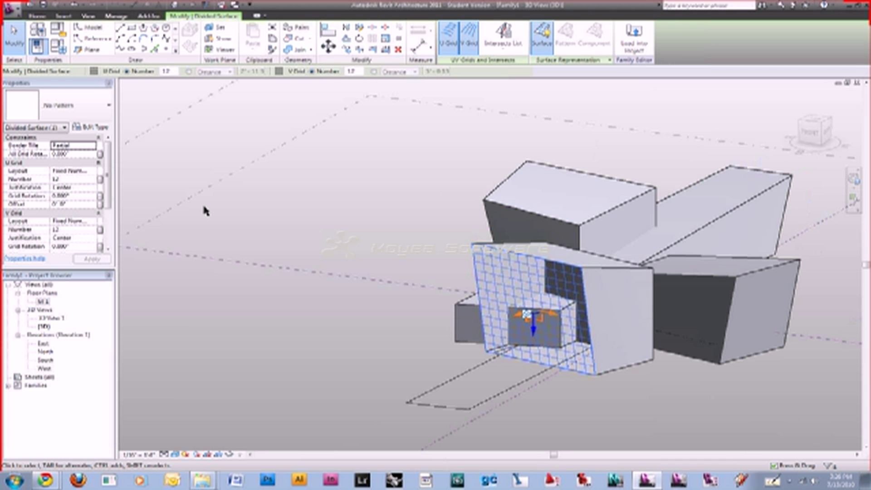
Apply the Rectangle pattern to the divided surface on the nearest block and deselect it.
click(101, 98)
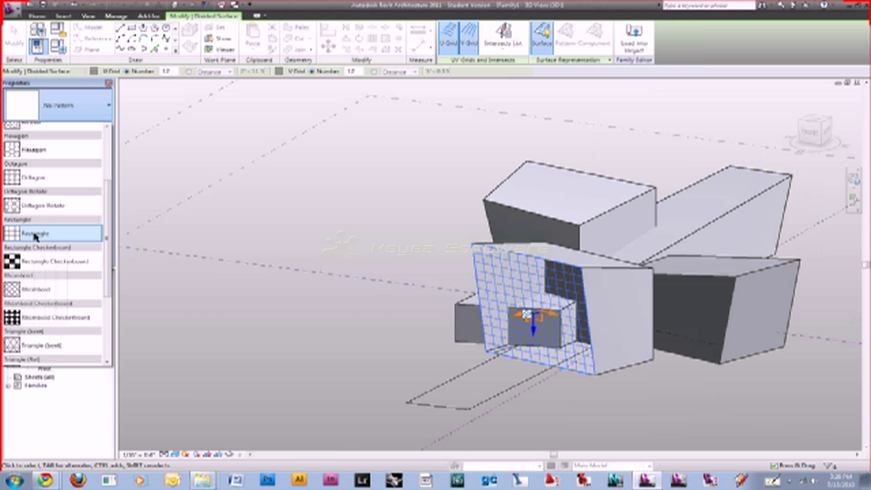
click(35, 234)
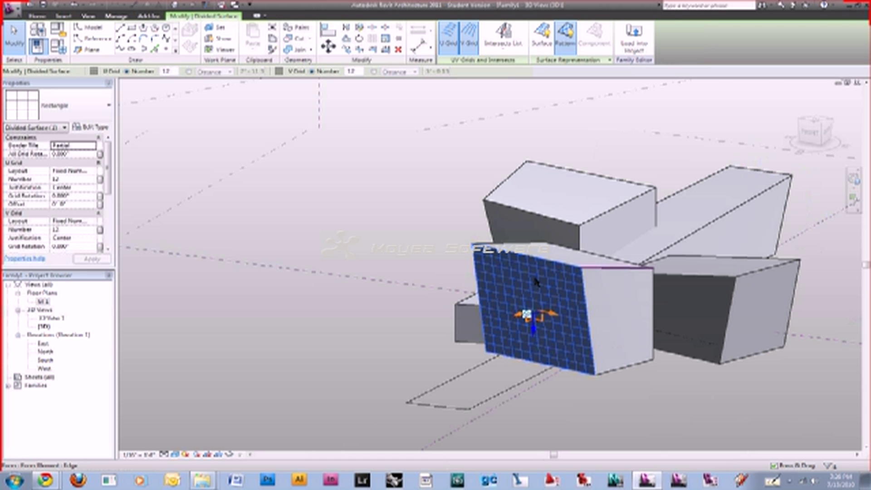
shift+middle_drag(536, 282, 501, 287)
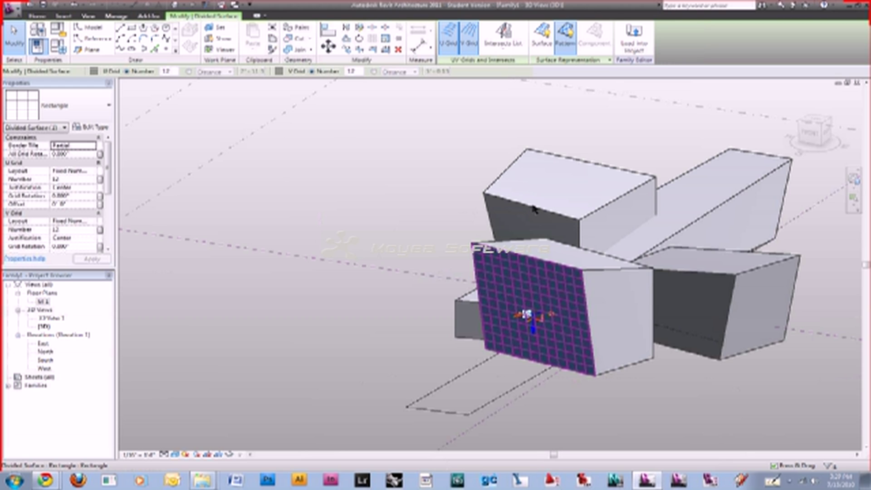
click(343, 204)
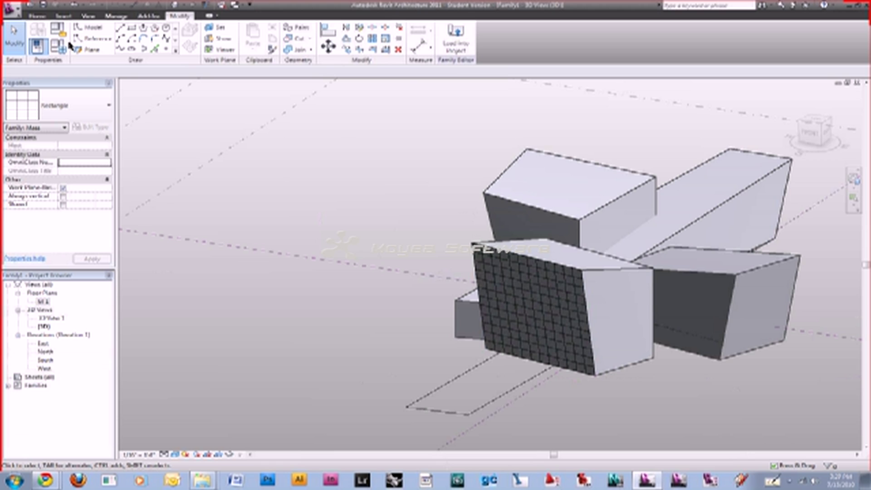
Create a new family from the Curtain Panel Pattern Based template in the Imperial Templates folder.
key(alt+f)
mouse_move(68, 44)
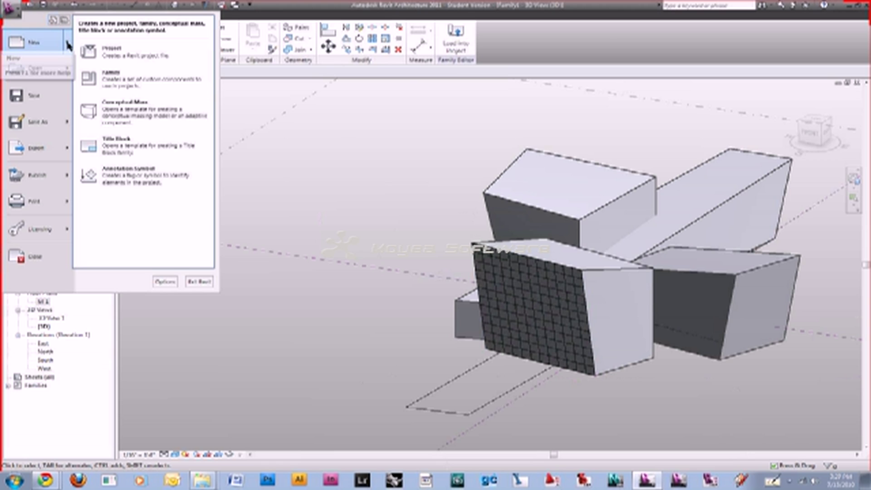
click(169, 82)
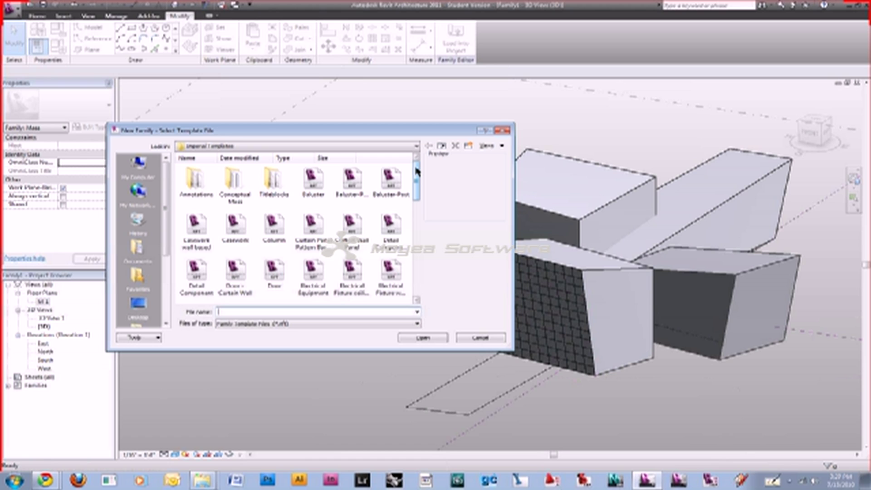
drag(416, 171, 426, 229)
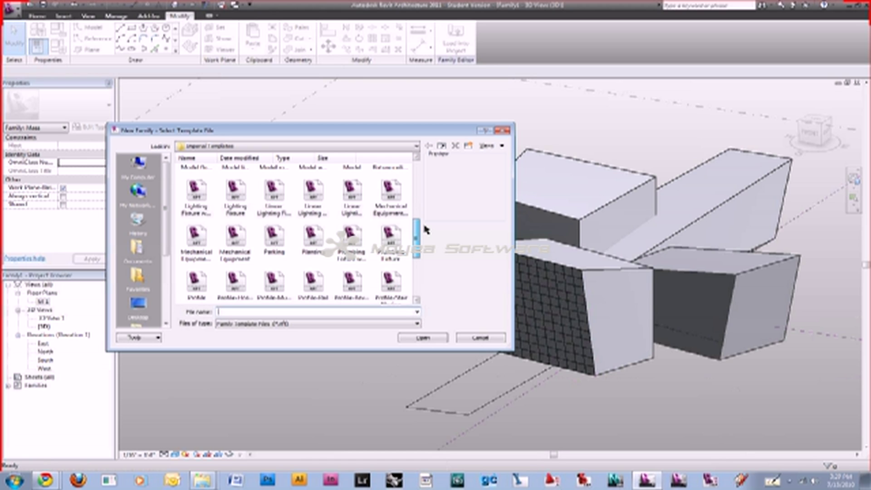
drag(426, 230, 426, 184)
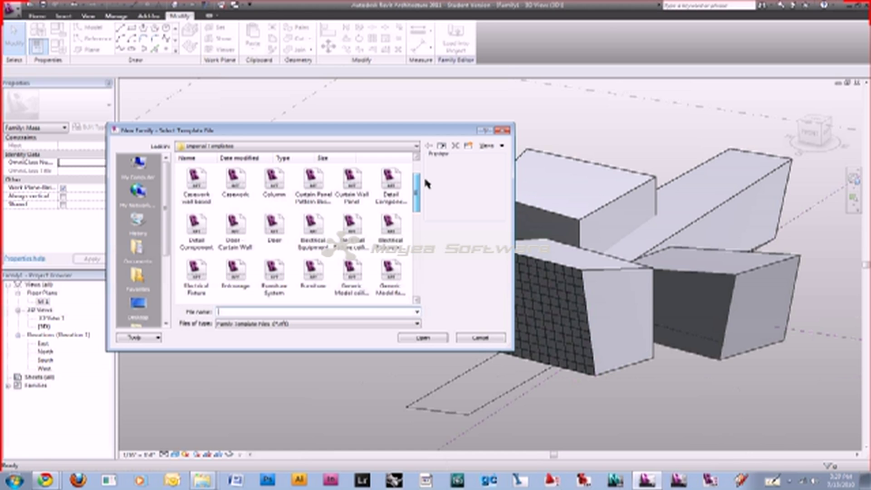
drag(425, 179, 424, 166)
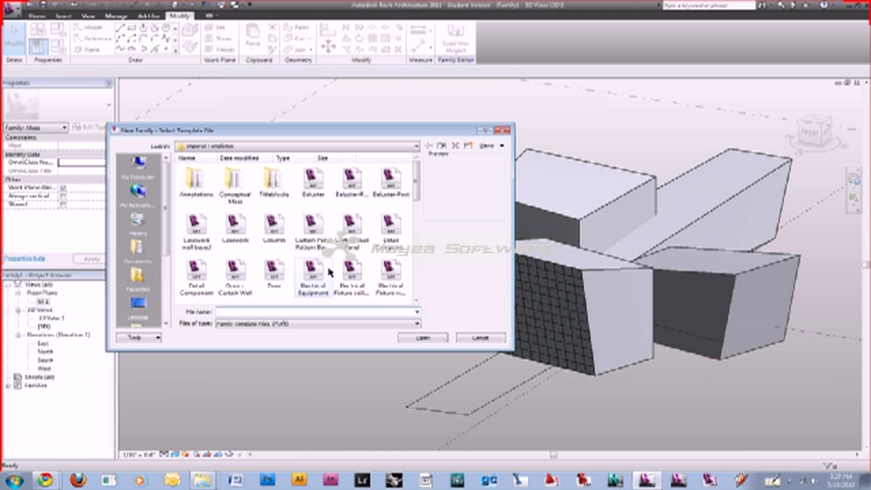
click(308, 230)
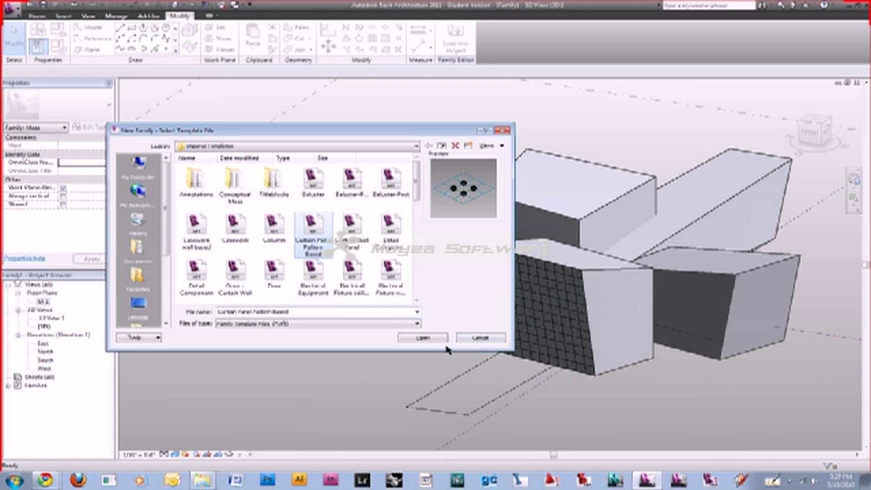
click(438, 337)
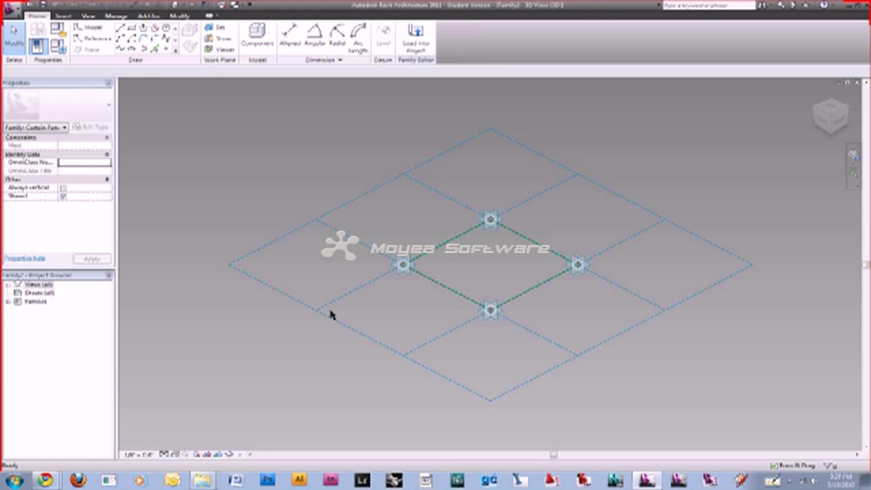
Choose the Rectangle type for the panel family's tile pattern grid and deselect the grid.
click(373, 345)
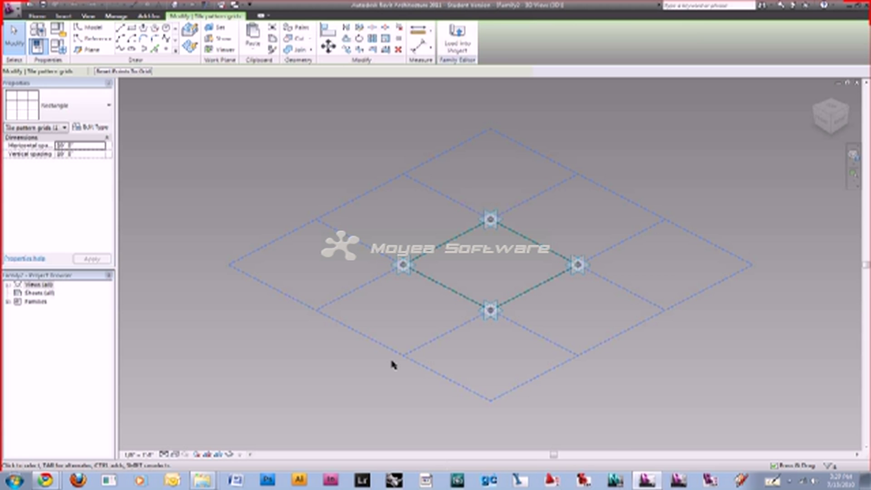
click(359, 321)
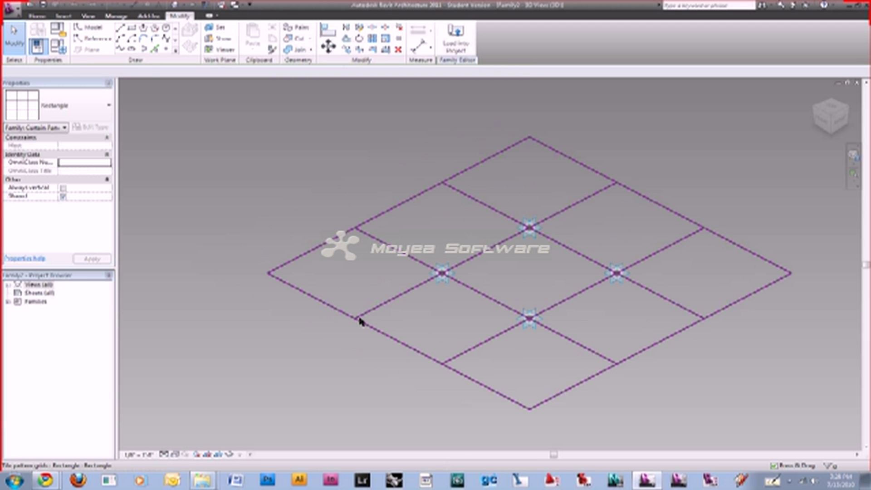
click(359, 321)
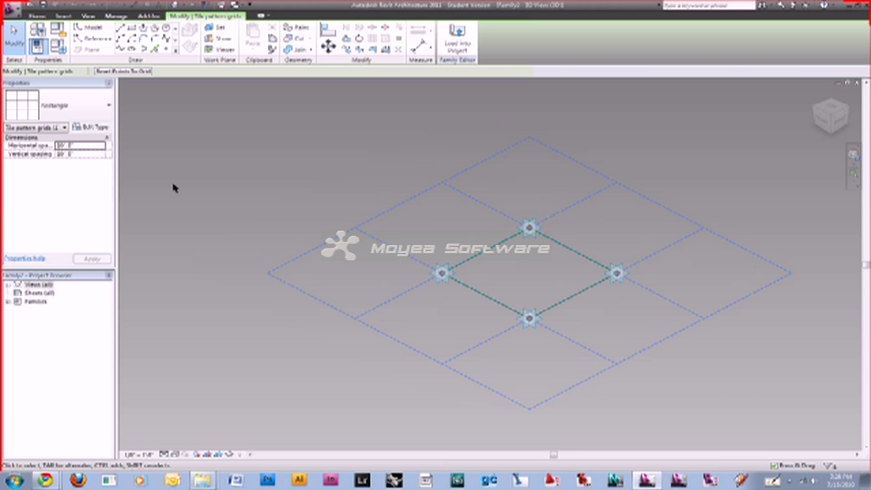
click(97, 114)
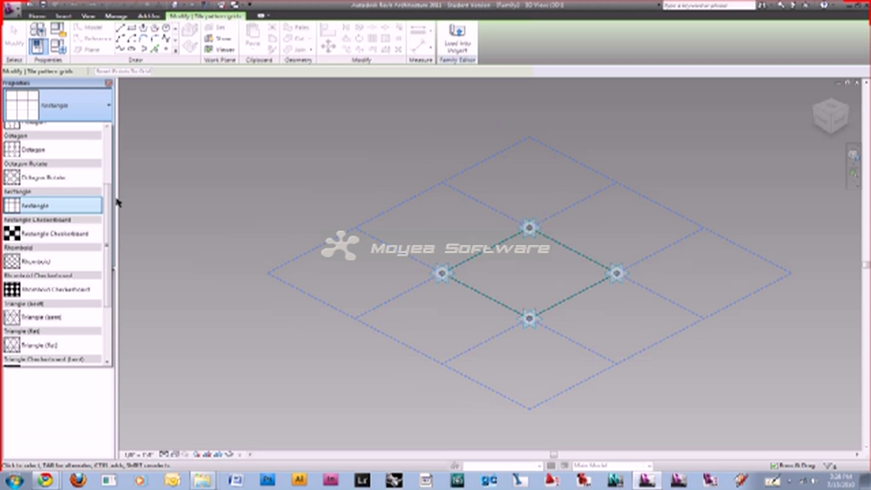
click(82, 206)
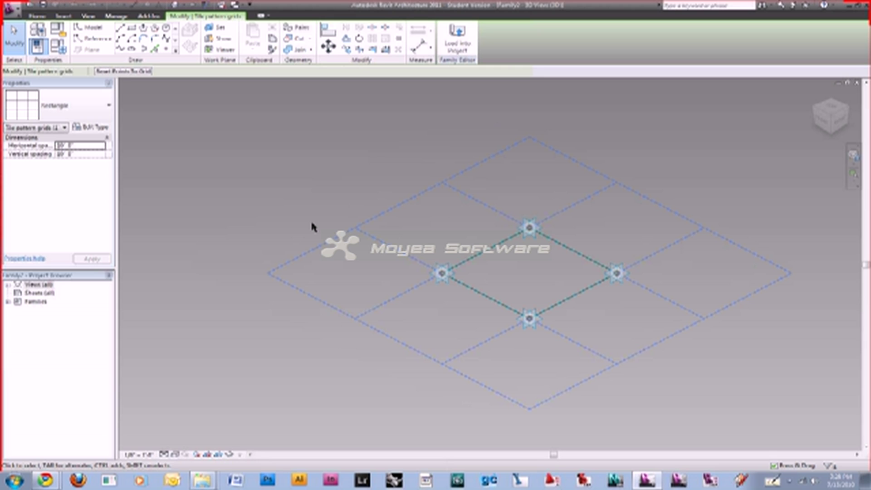
click(312, 205)
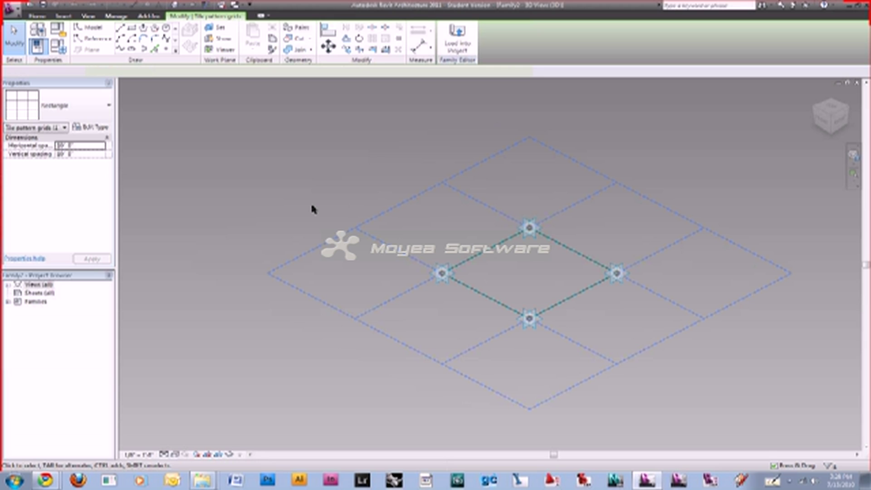
key(Escape)
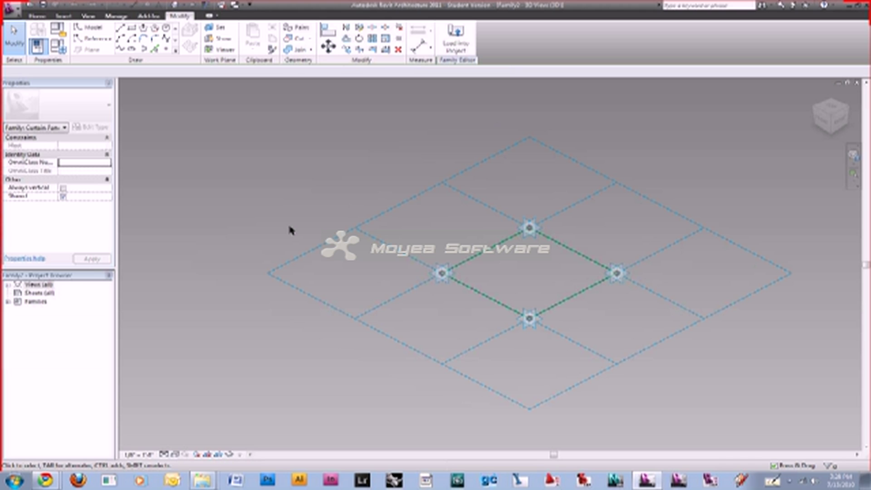
Create a flat surface form from the chain of four reference lines around the central grid cell.
key(Tab)
key(Tab)
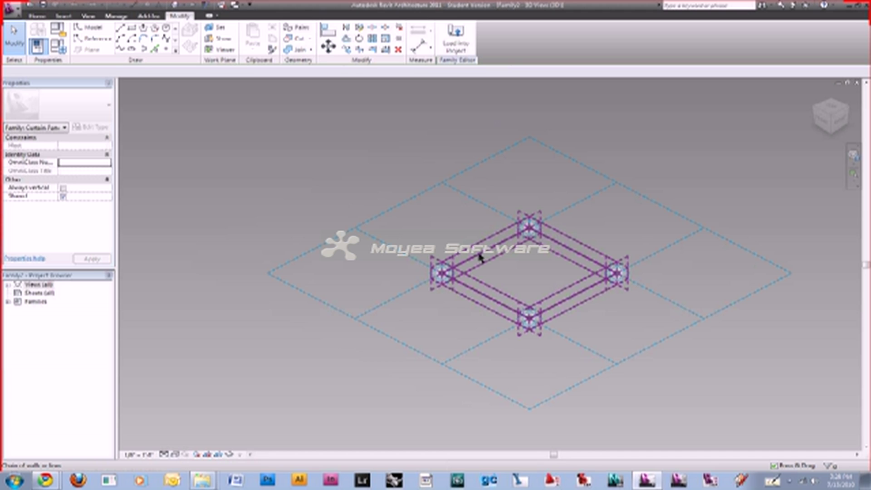
click(480, 257)
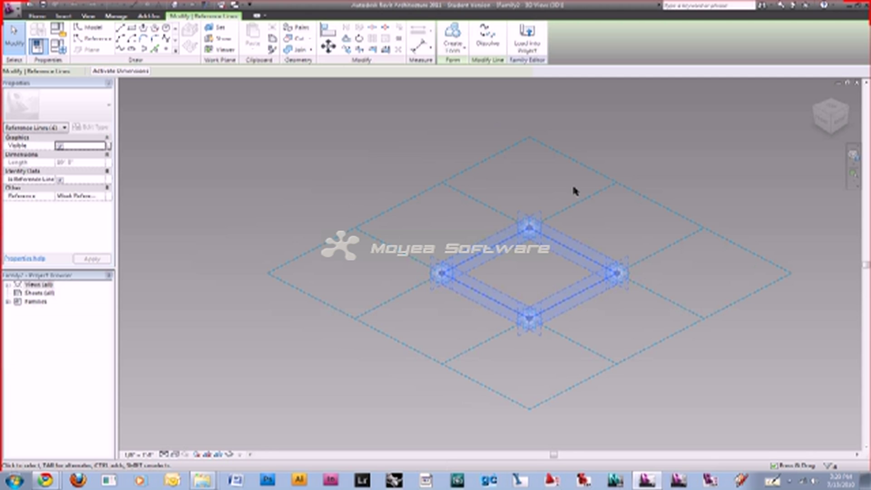
click(452, 33)
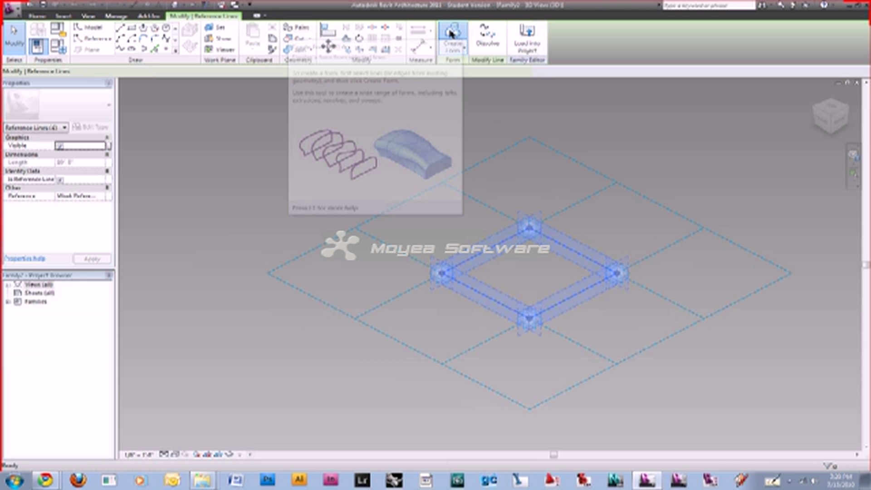
click(452, 33)
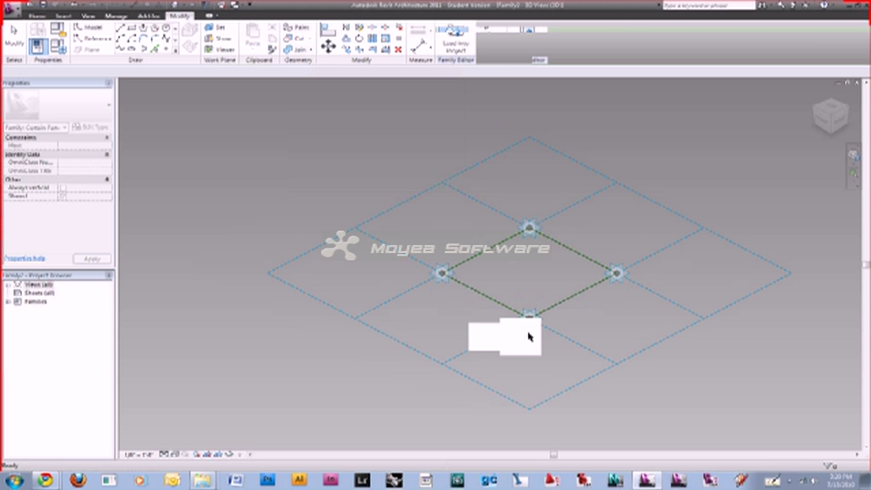
click(528, 336)
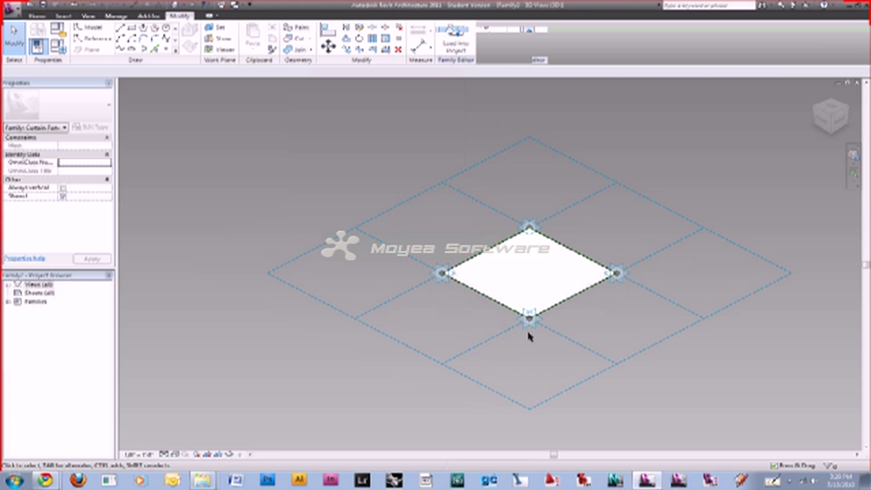
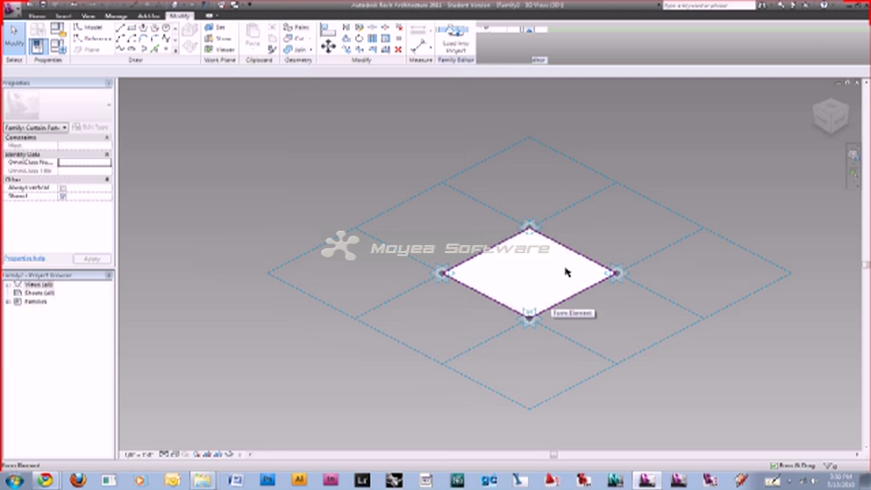
key(ctrl+Tab)
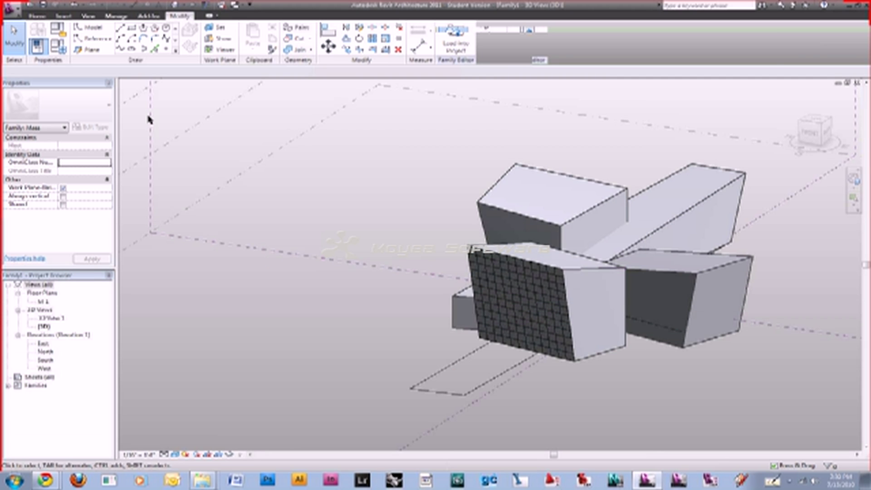
click(10, 8)
mouse_move(66, 71)
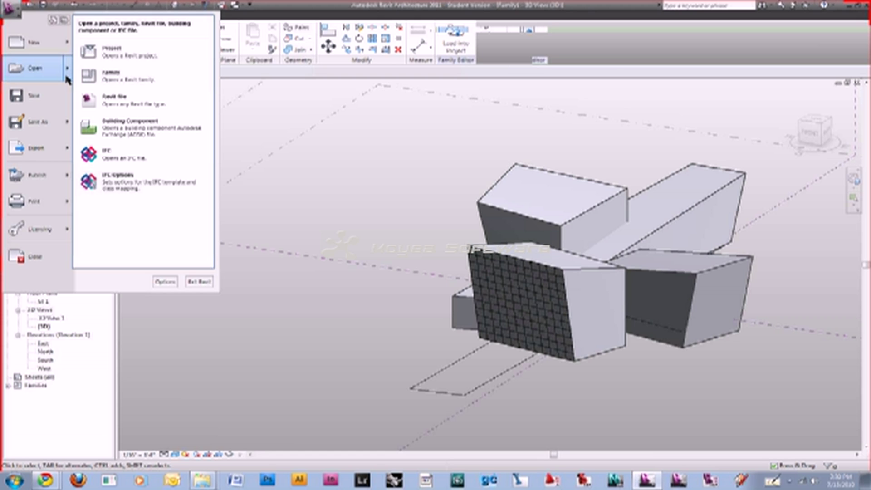
mouse_move(66, 44)
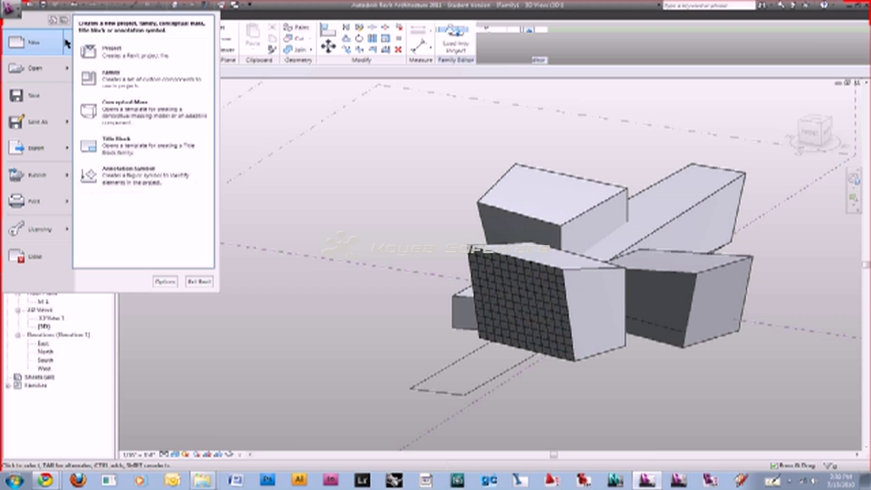
click(131, 80)
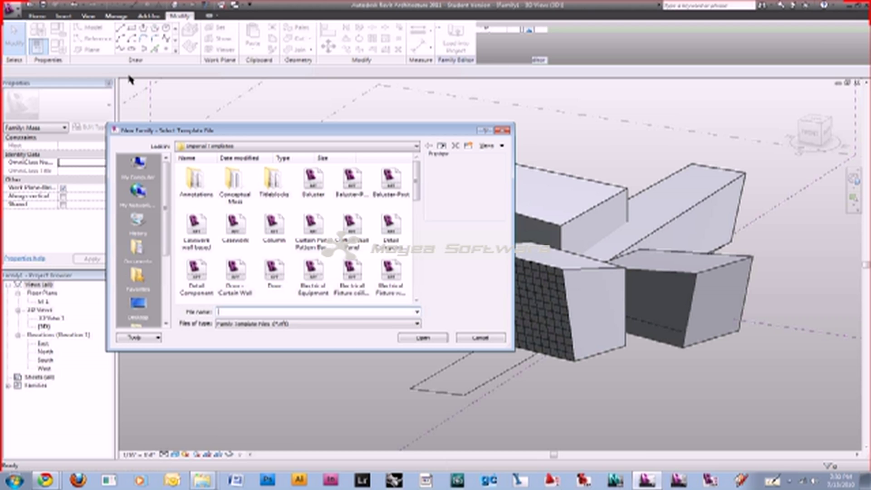
click(319, 236)
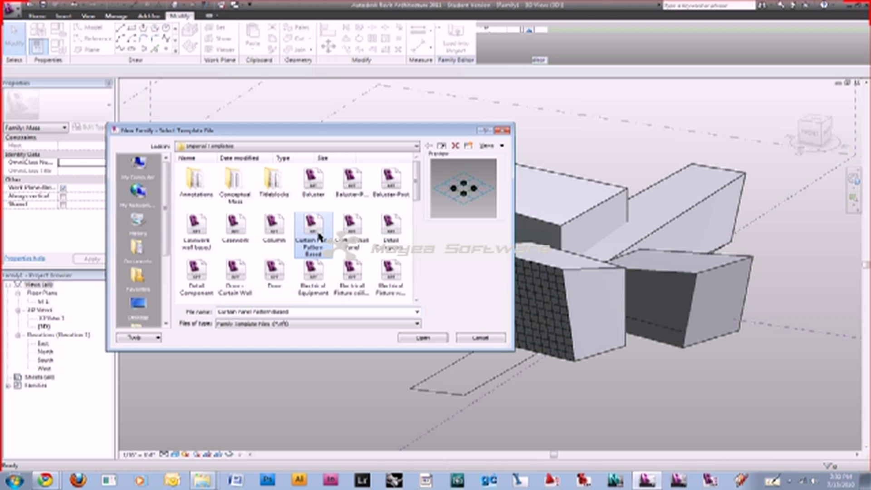
click(427, 339)
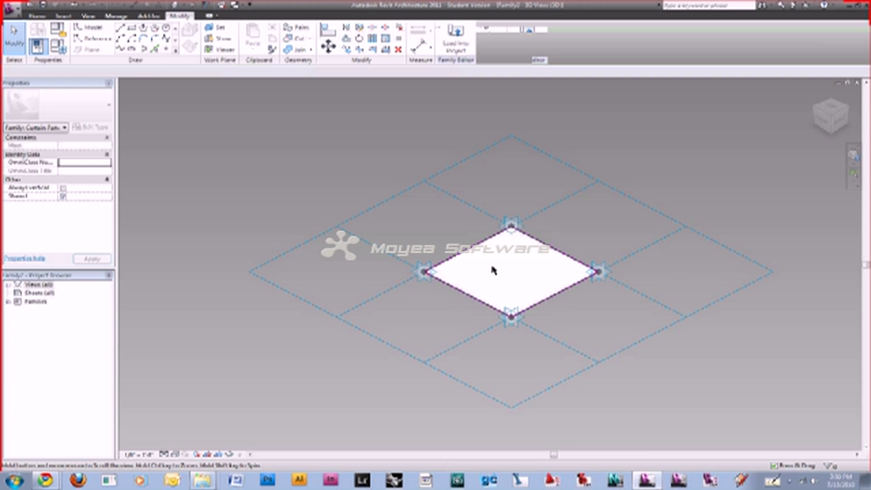
Try pulling the central surface form up into a solid about 4' high, and undo the change.
middle_drag(494, 270, 443, 287)
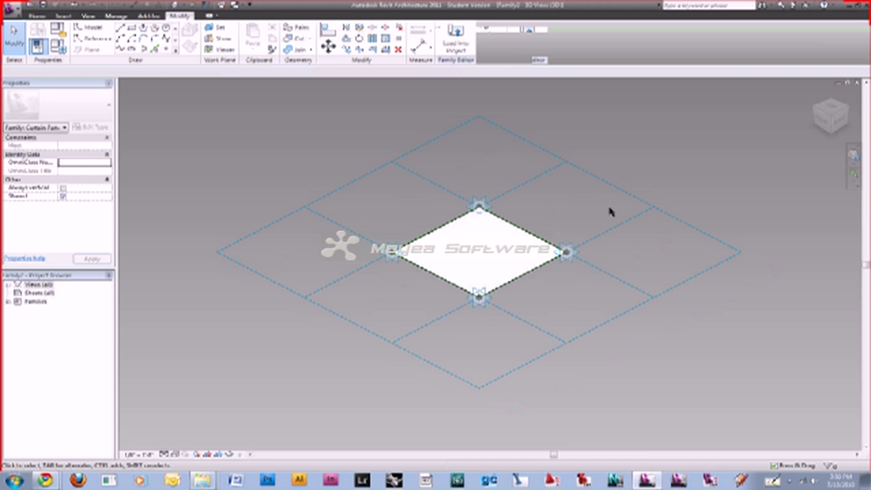
click(342, 343)
click(491, 242)
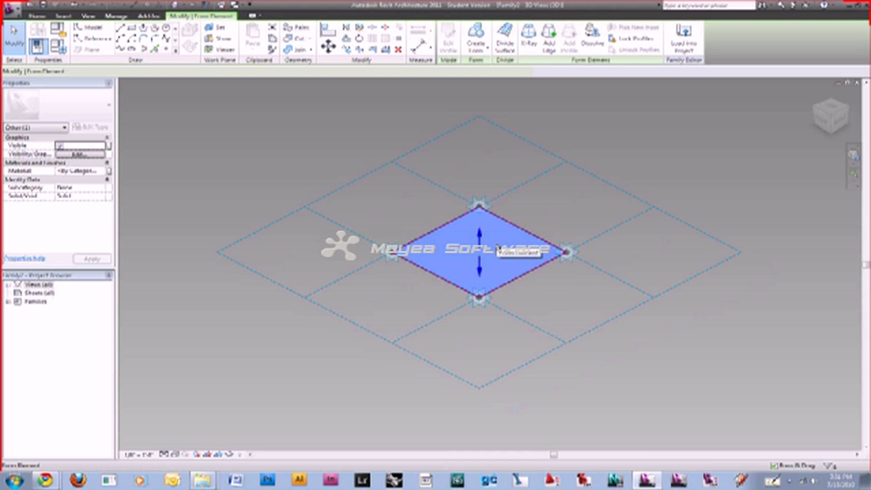
drag(479, 235, 478, 193)
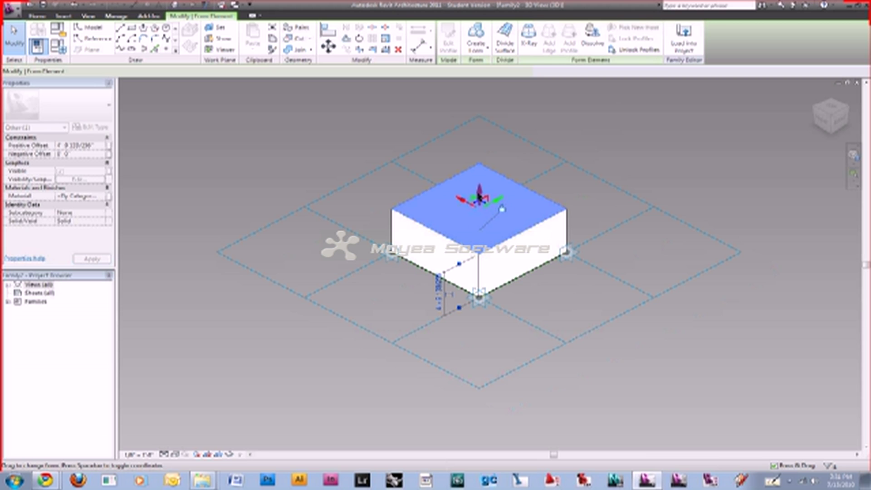
key(ctrl+z)
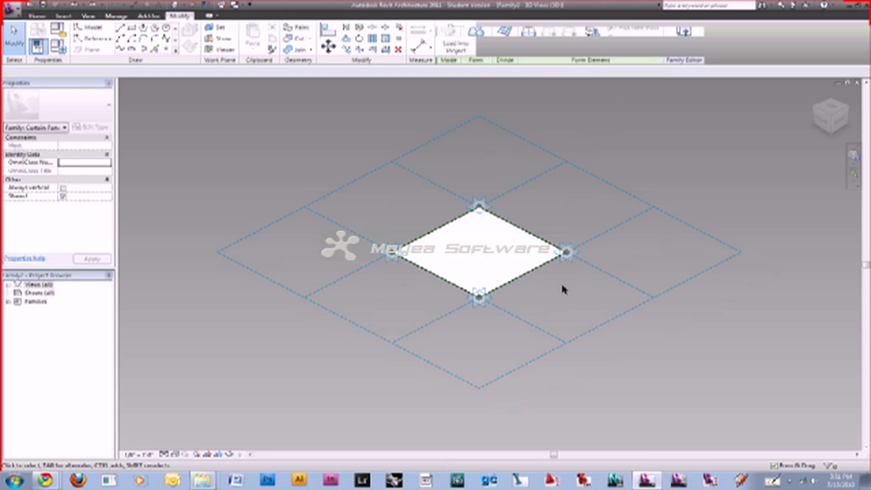
Assign the Glass material to the central surface form and deselect it.
click(551, 248)
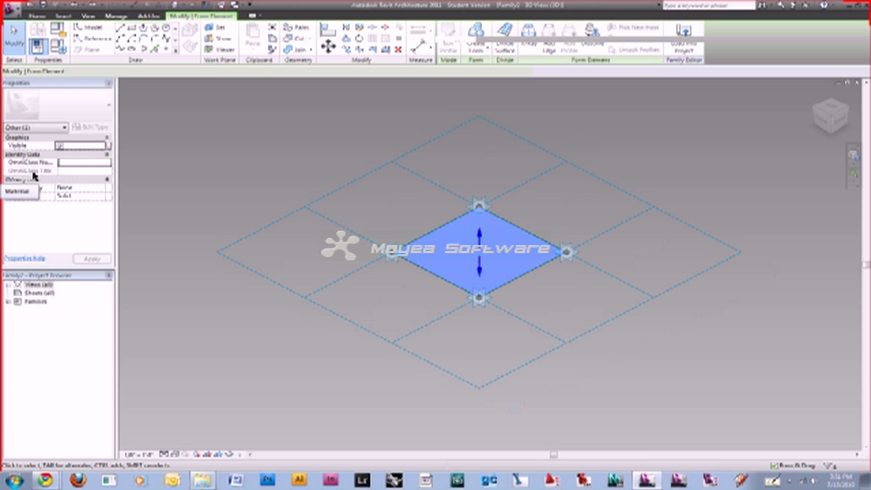
click(101, 172)
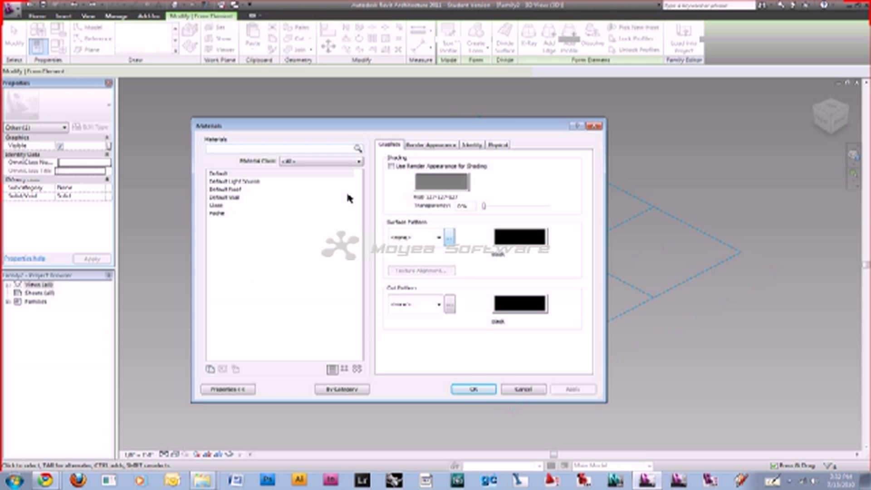
click(229, 211)
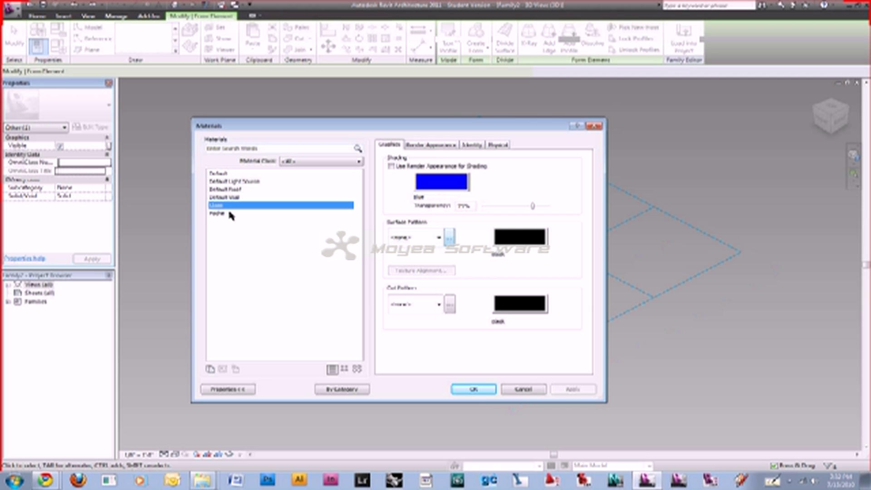
click(468, 392)
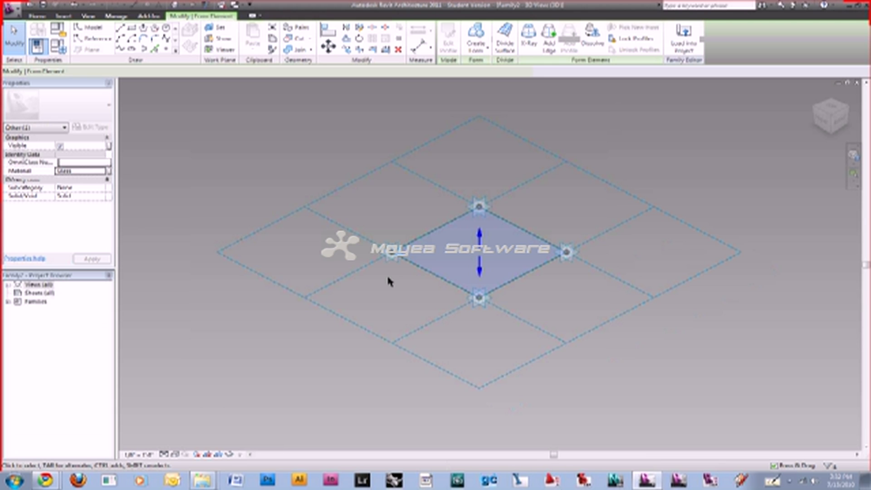
click(386, 273)
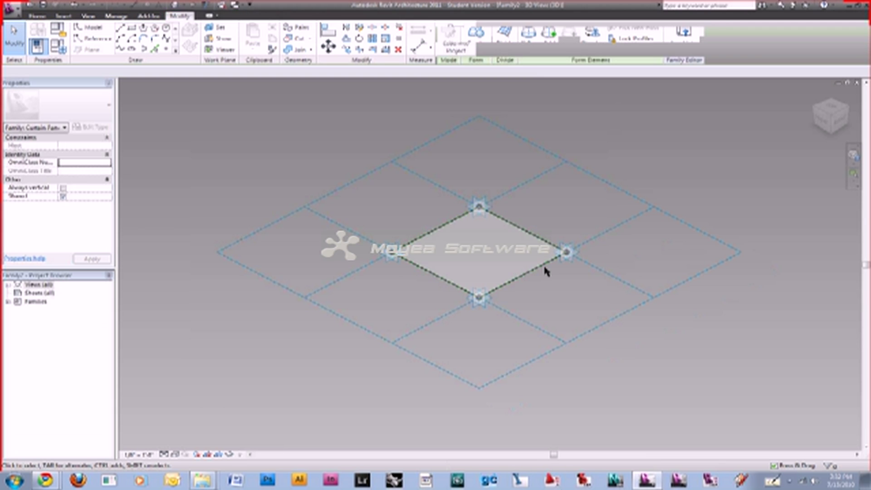
click(511, 252)
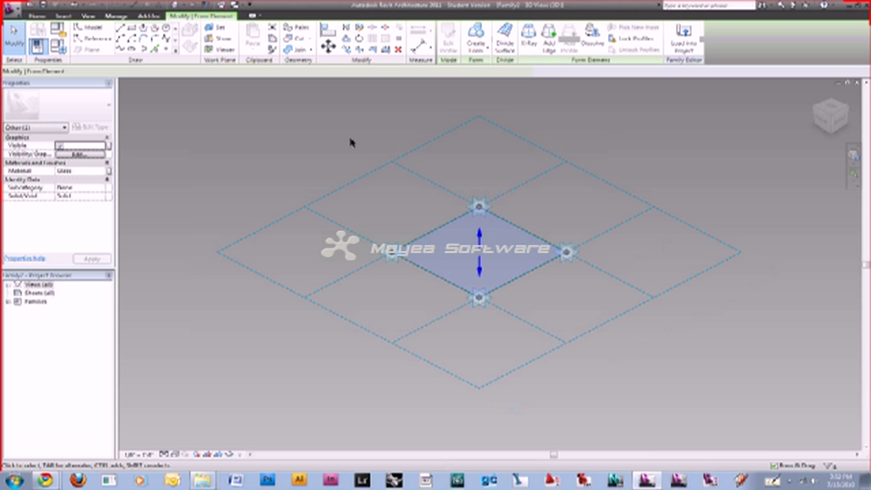
click(349, 143)
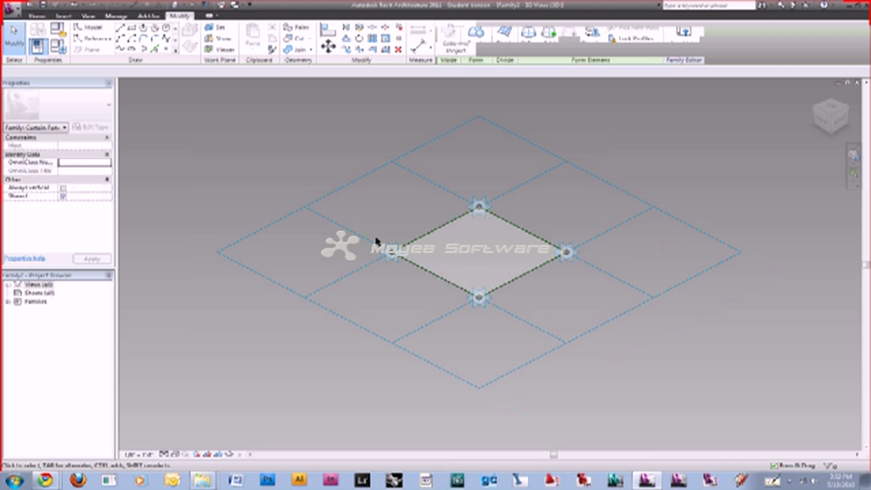
Temporarily hide the glass surface element in the 3D view.
click(544, 277)
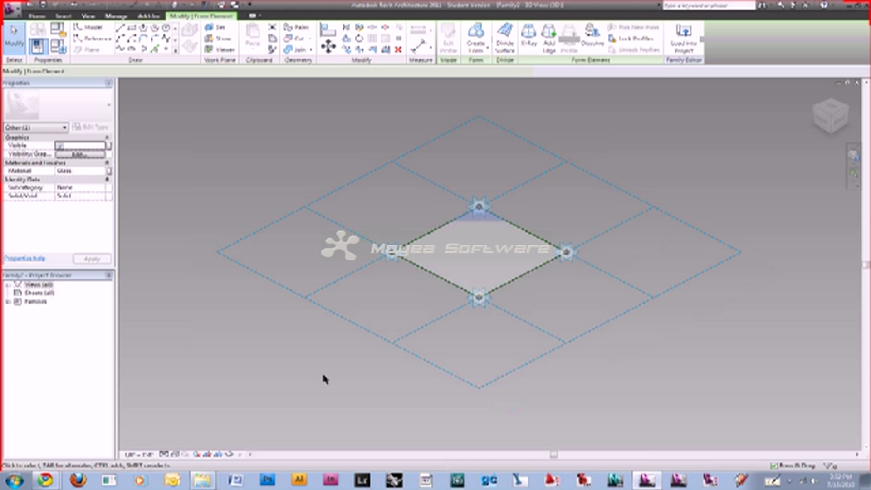
click(229, 454)
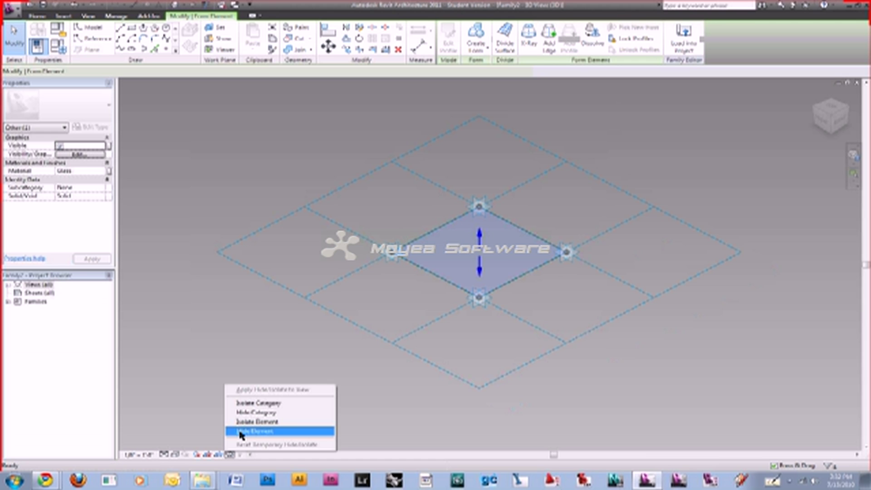
click(240, 431)
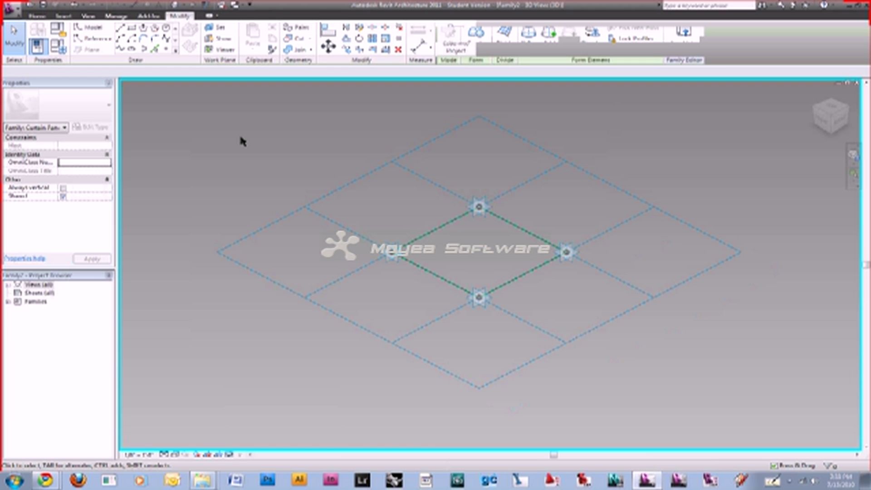
Place a reference point on the upper-left reference line of the central grid cell.
click(167, 50)
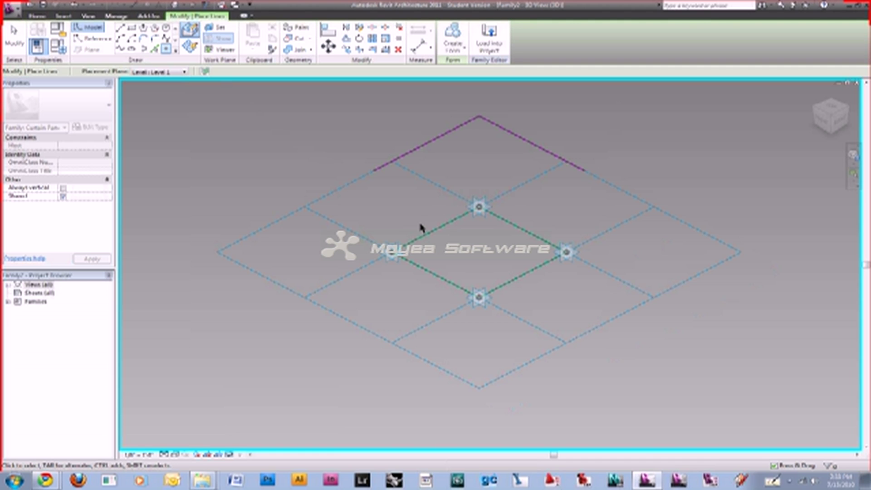
click(466, 207)
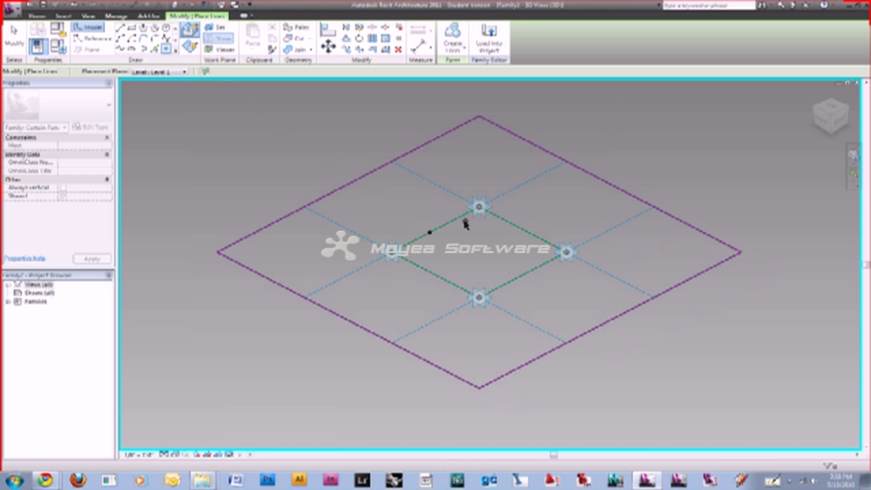
key(Escape)
key(Escape)
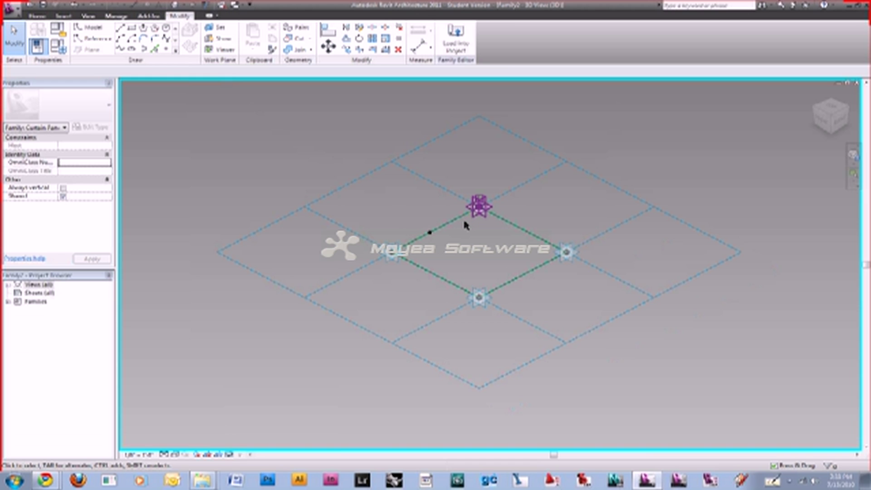
Draw a circle of 1' radius centred on the reference point, using the point's own work plane.
click(431, 234)
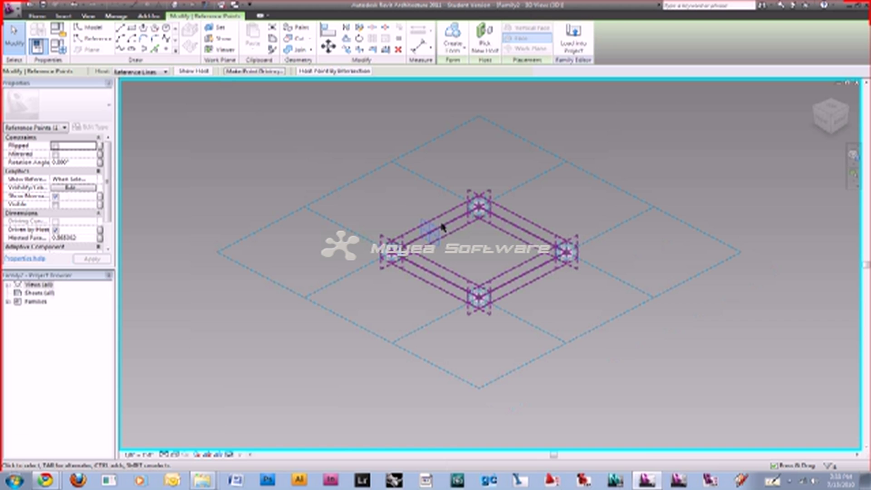
click(435, 229)
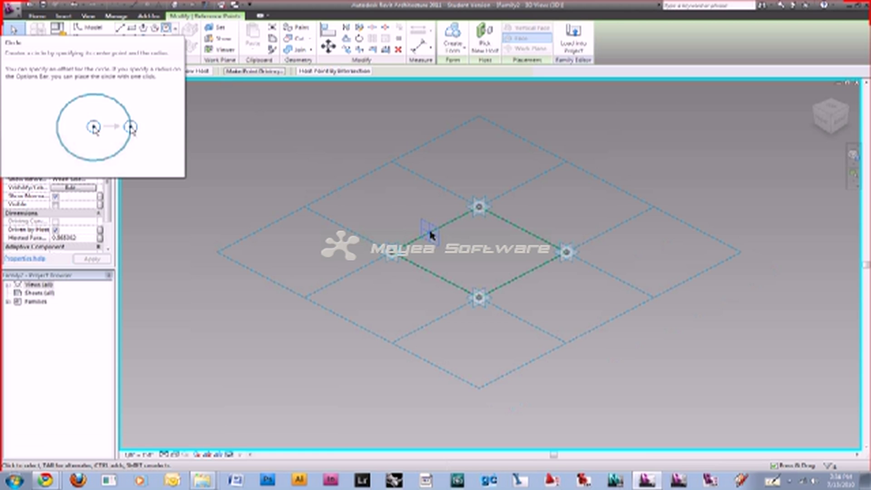
key(l)
key(i)
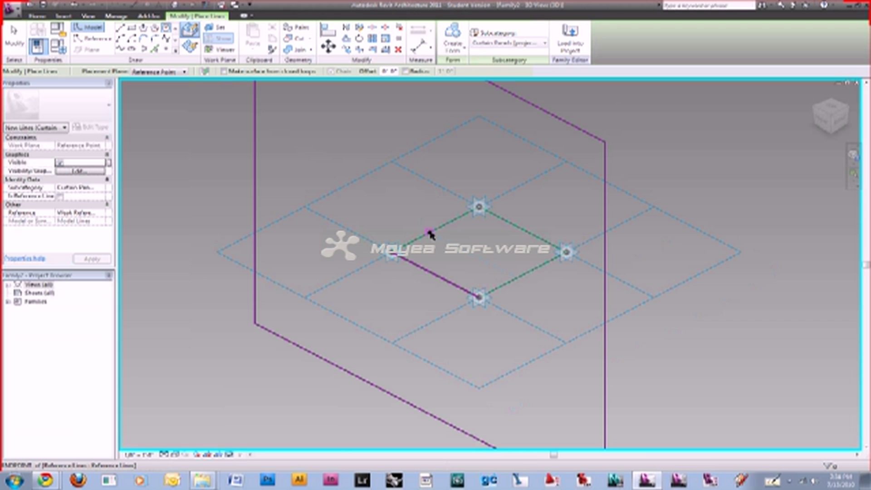
click(442, 243)
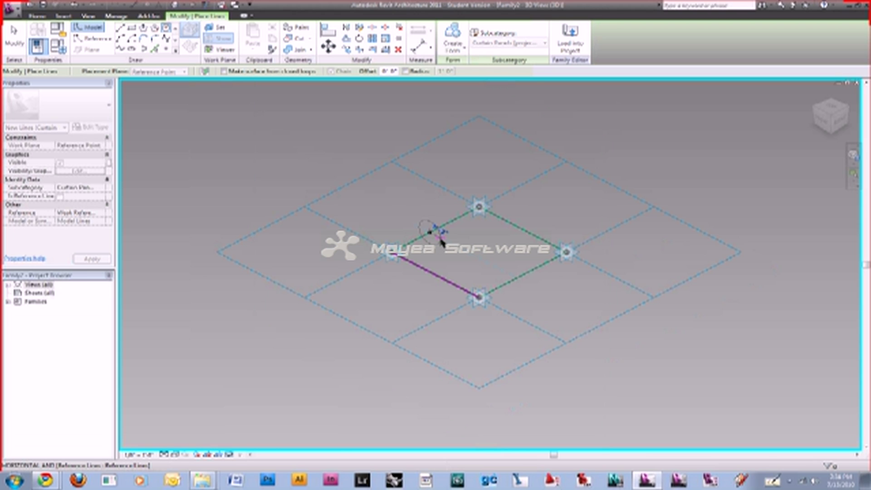
text(1)
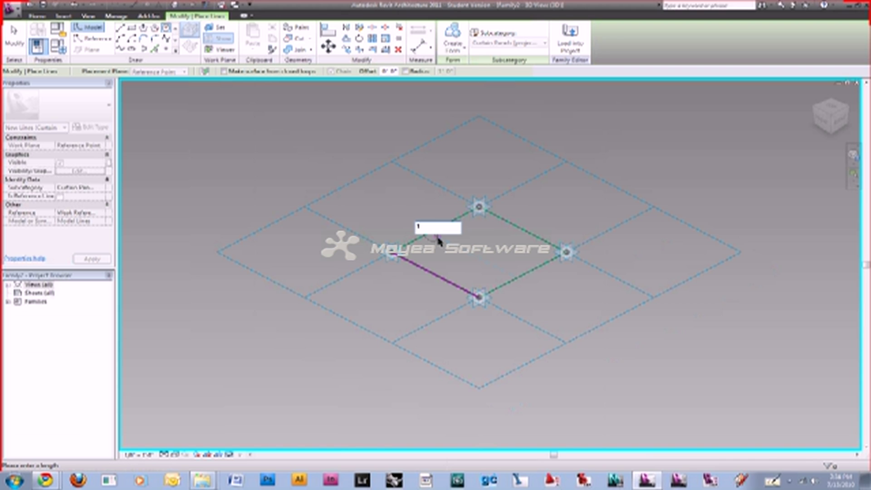
key(Return)
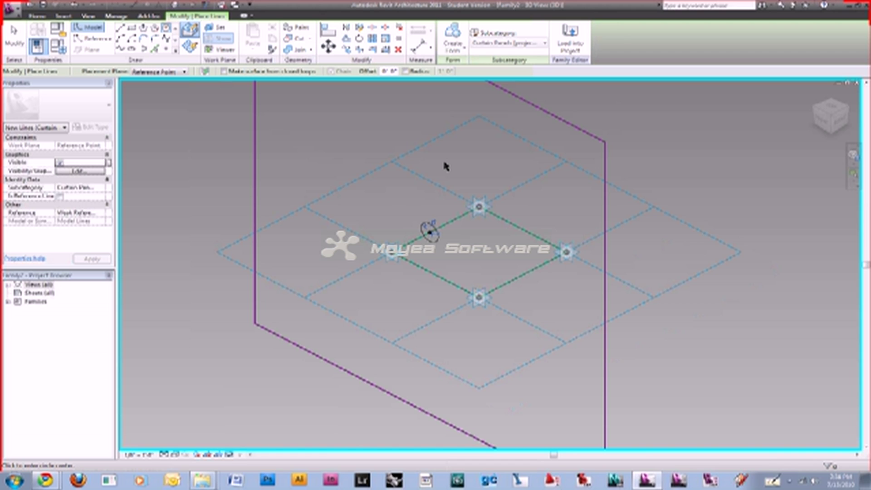
key(Escape)
key(Escape)
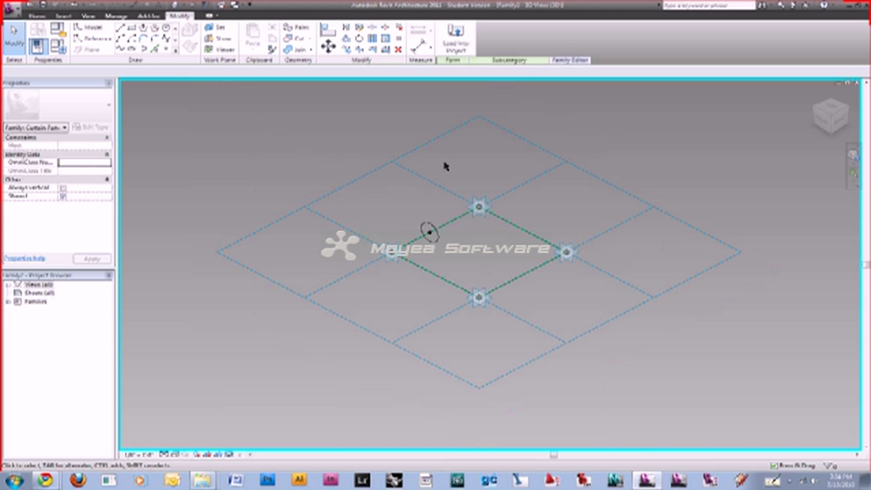
Create a frame form by sweeping the circle along the chain of four reference lines, and deselect it.
click(437, 219)
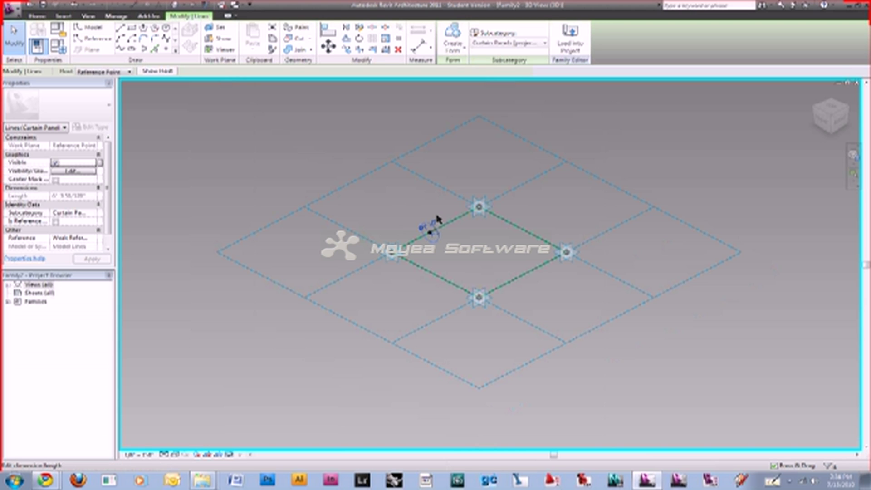
click(458, 221)
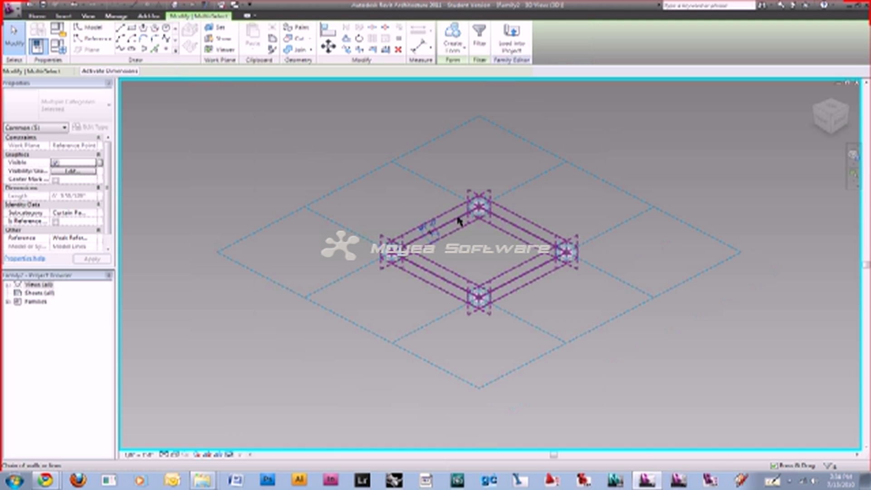
click(452, 37)
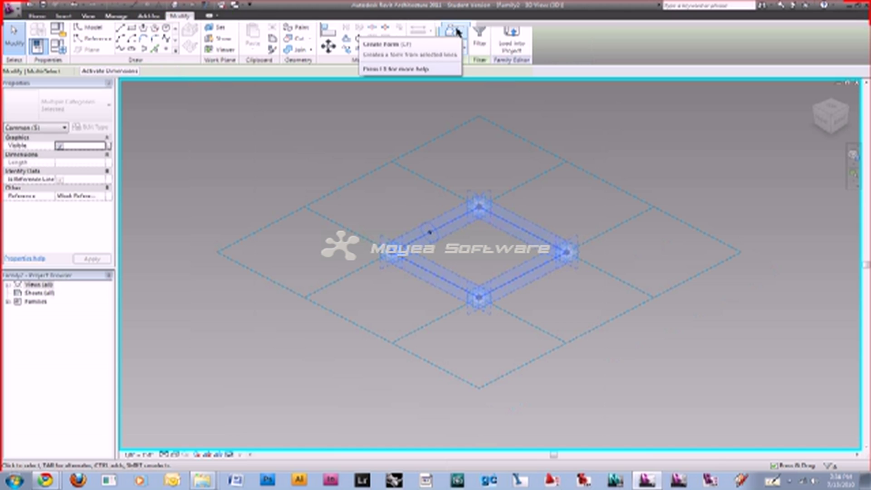
click(449, 42)
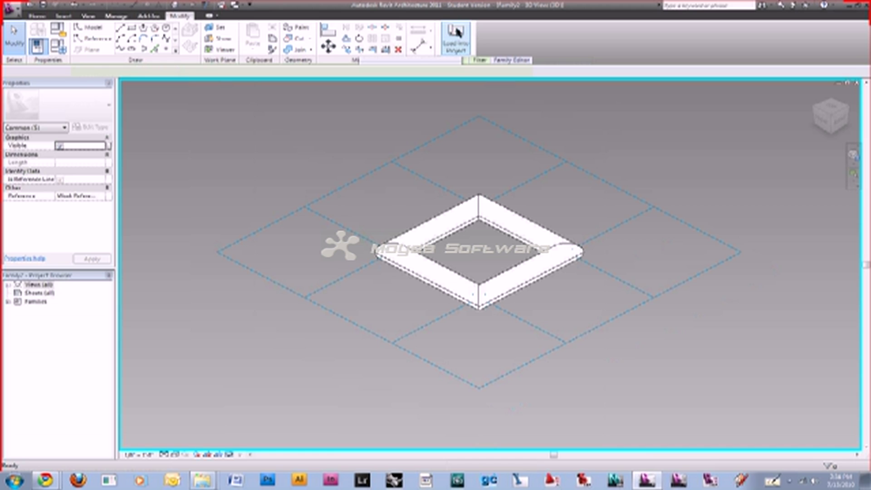
click(467, 171)
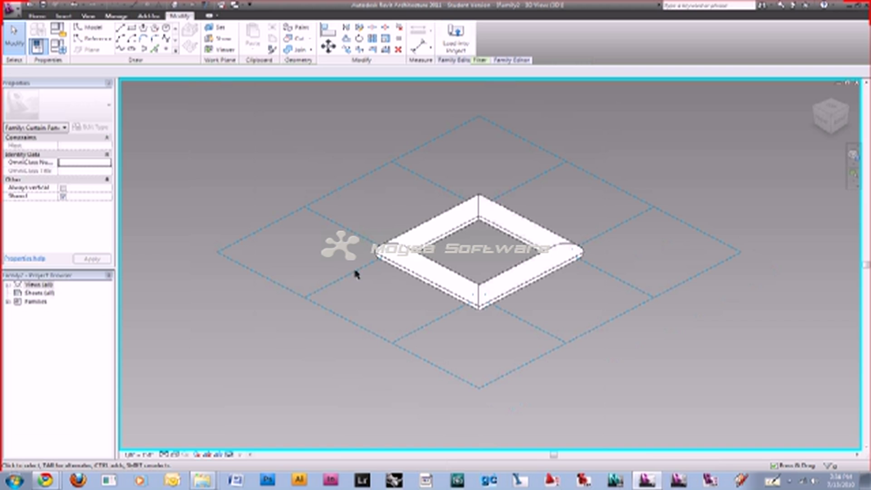
Reset the temporary hide/isolate in the panel family's 3D view and inspect the swept frame from different angles.
click(230, 454)
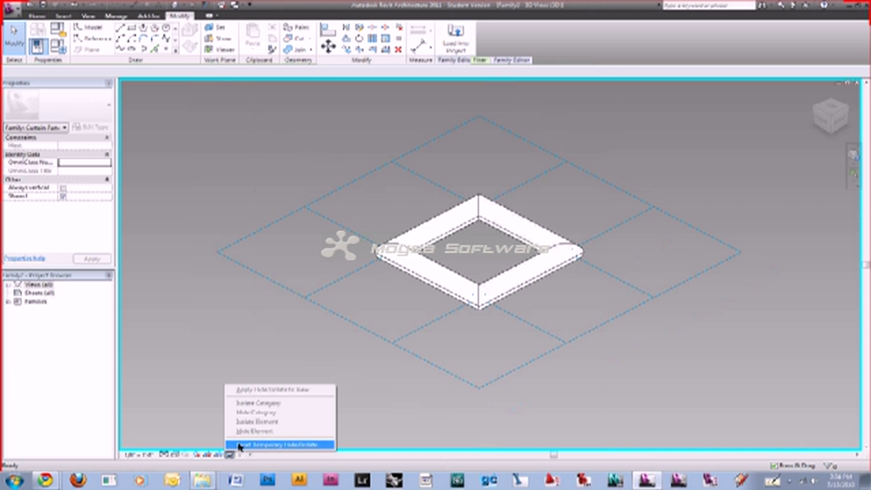
click(239, 445)
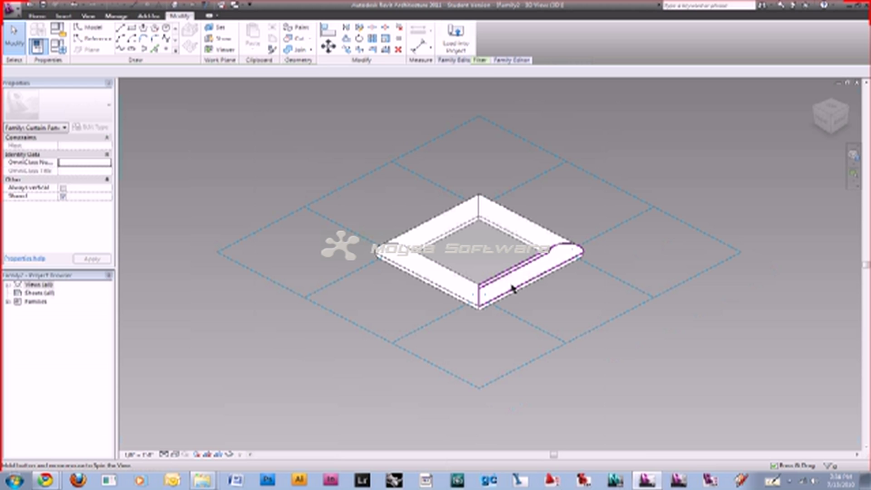
shift+middle_drag(511, 286, 554, 371)
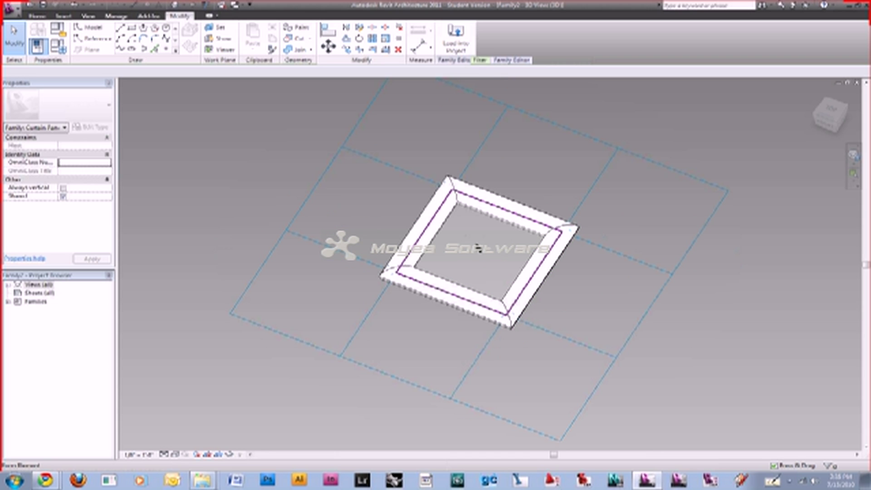
shift+middle_drag(480, 249, 507, 220)
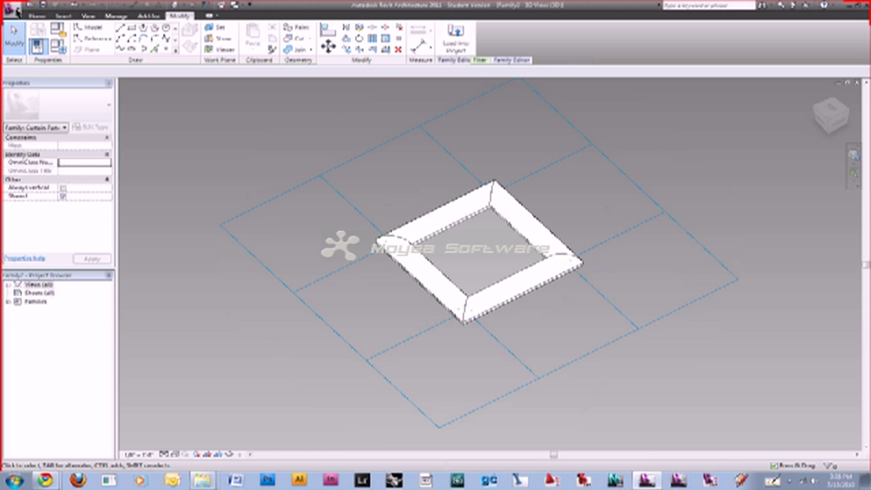
Save the curtain panel family to the Desktop as Rectangle Panel.
click(13, 9)
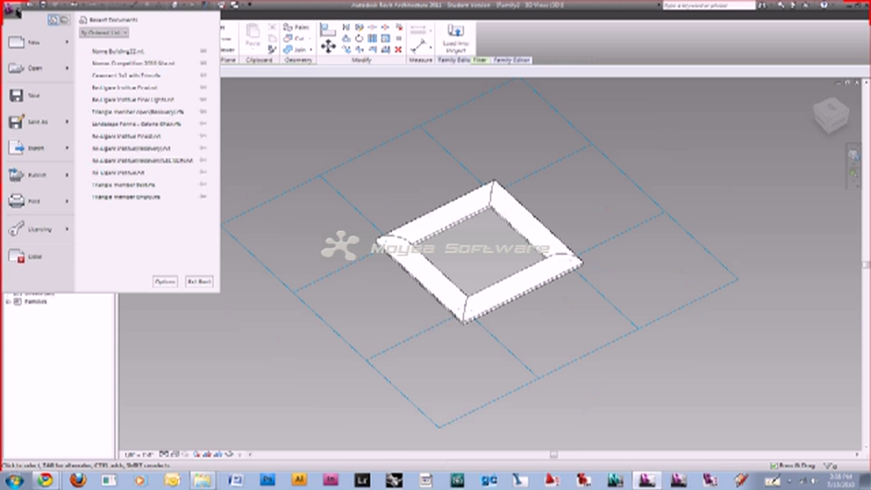
mouse_move(38, 122)
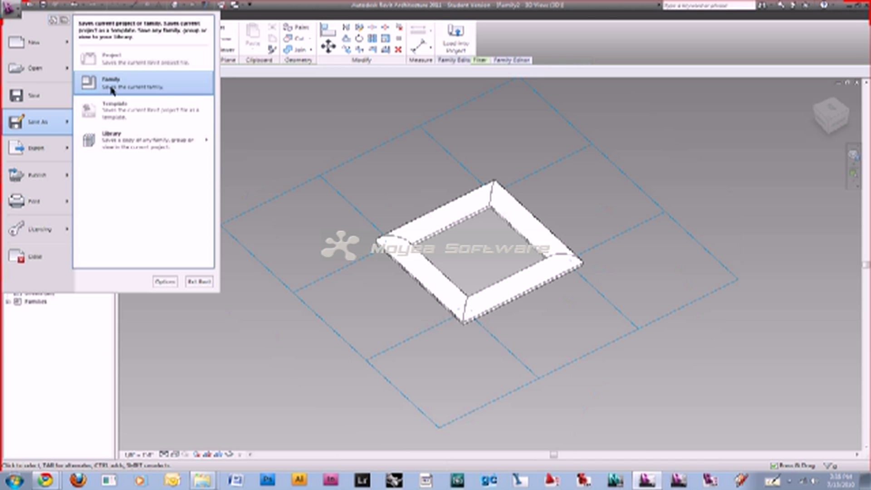
click(112, 90)
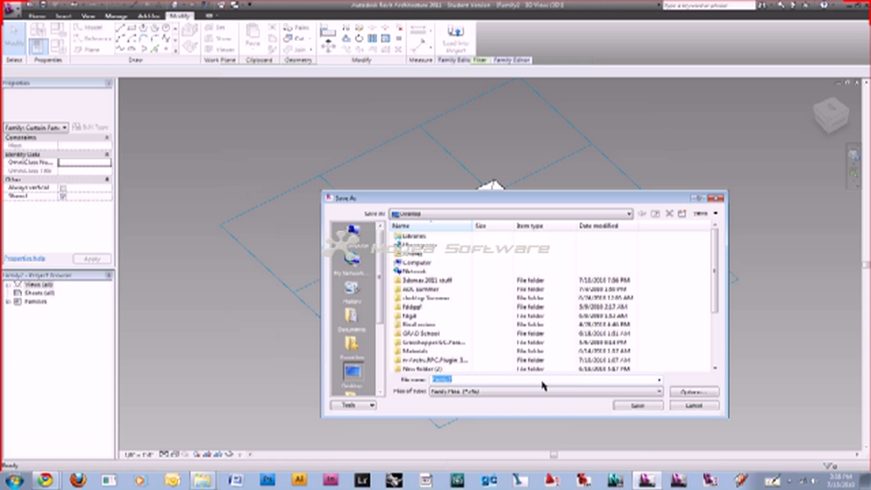
text(Rectangle Panel)
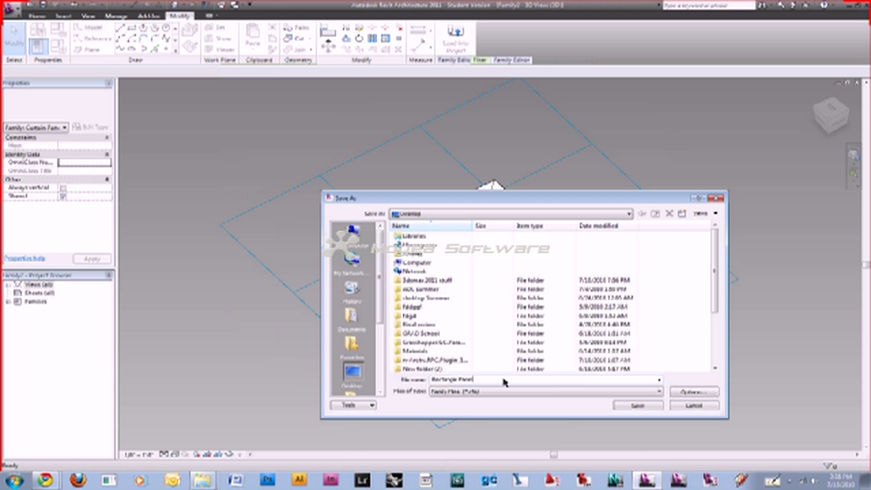
click(638, 405)
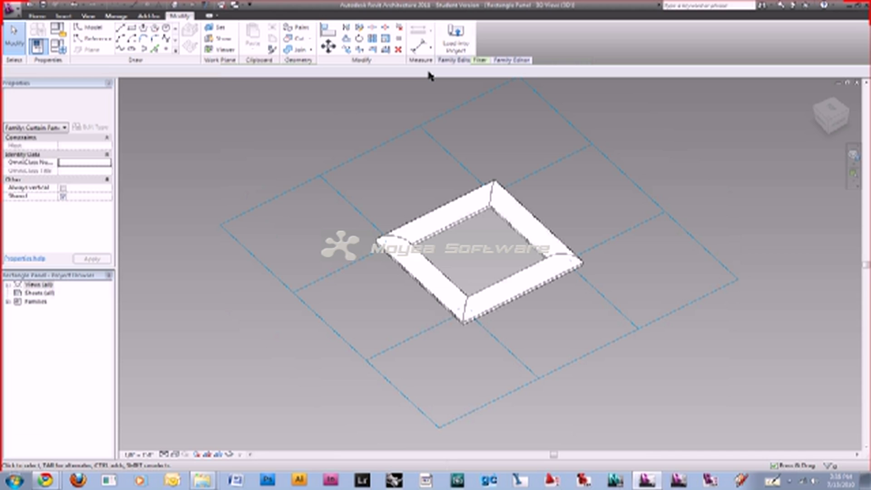
Load the panel family into the mass family and show the masses in the 3D view.
click(455, 49)
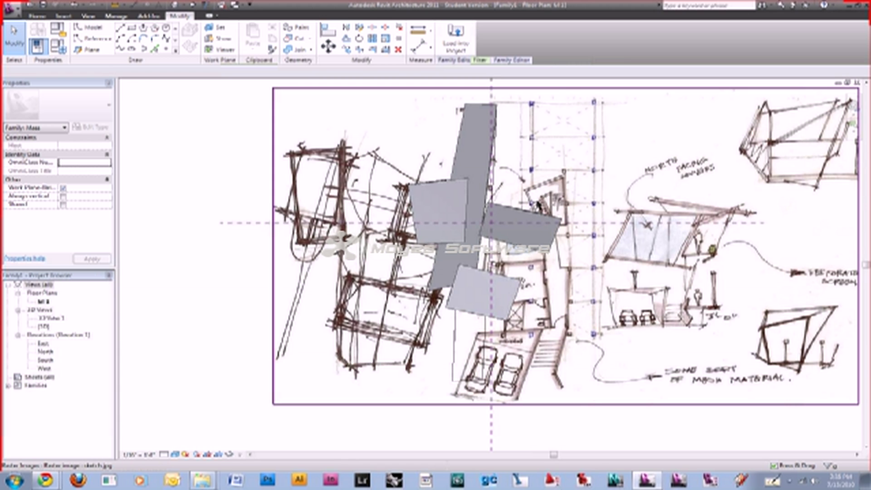
middle_drag(254, 164, 273, 163)
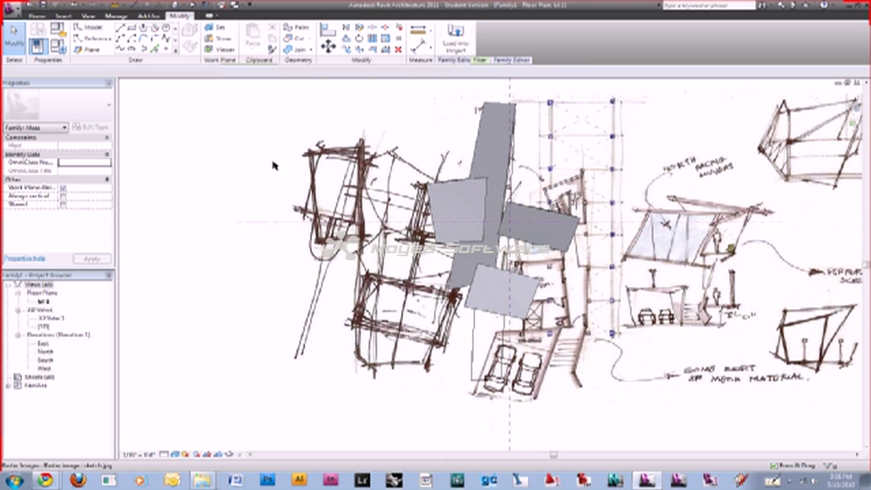
click(234, 5)
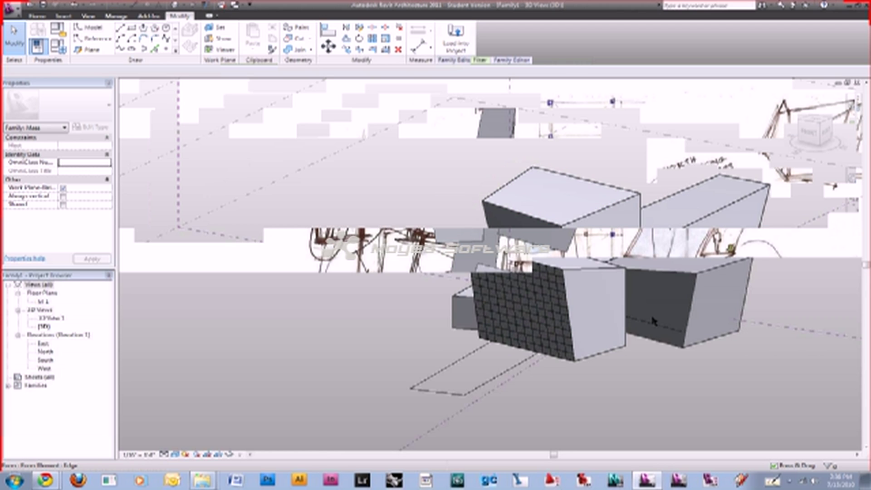
shift+middle_drag(651, 317, 617, 240)
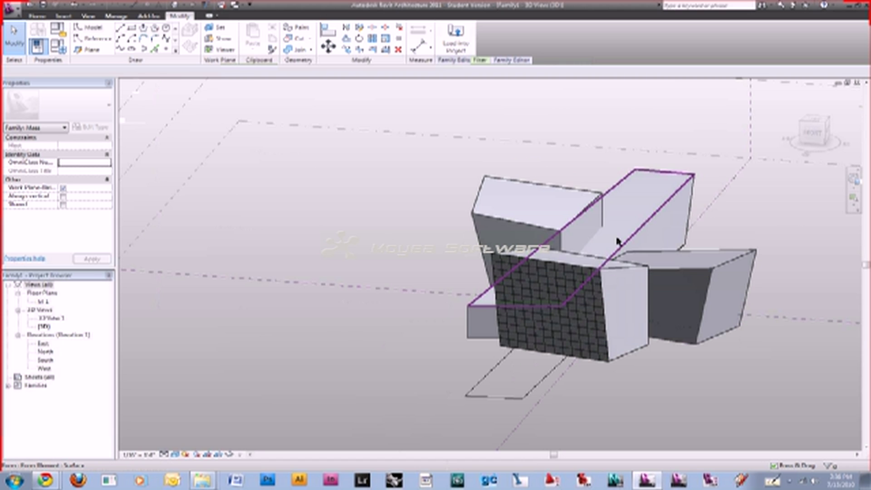
Apply the Rectangle Panel component to the divided front face of the mass and deselect it.
click(594, 308)
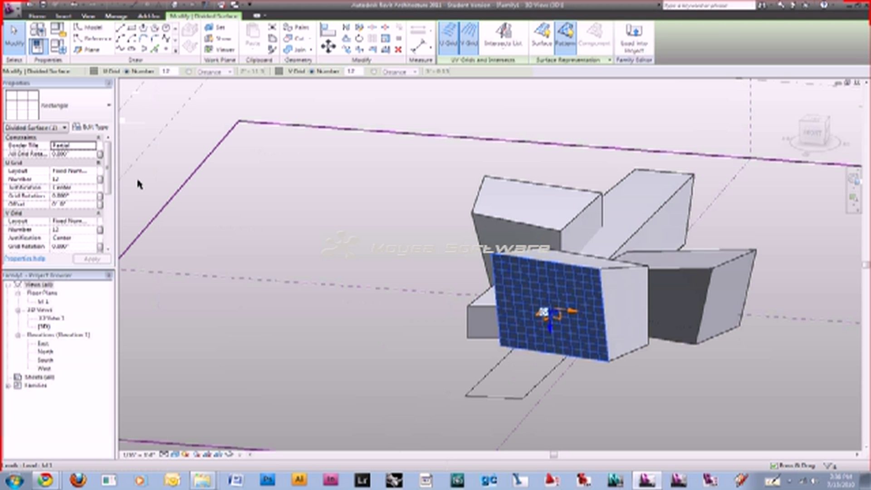
click(107, 106)
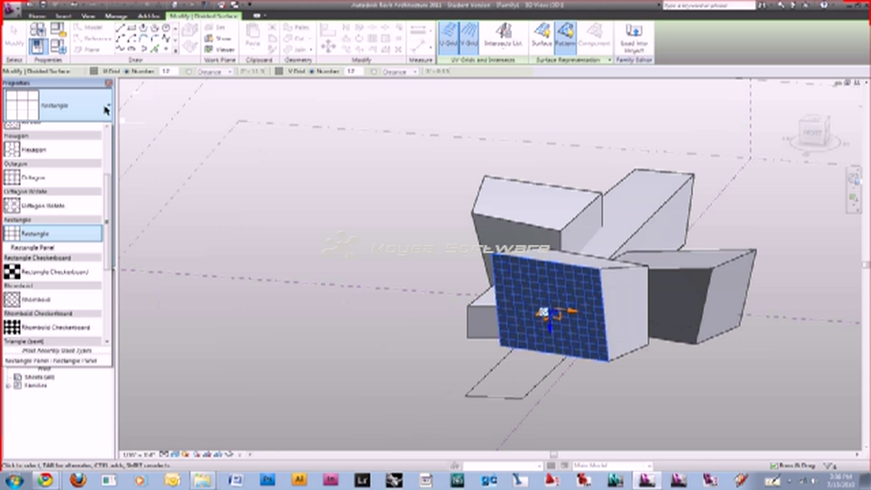
scroll(57, 175, up, 1)
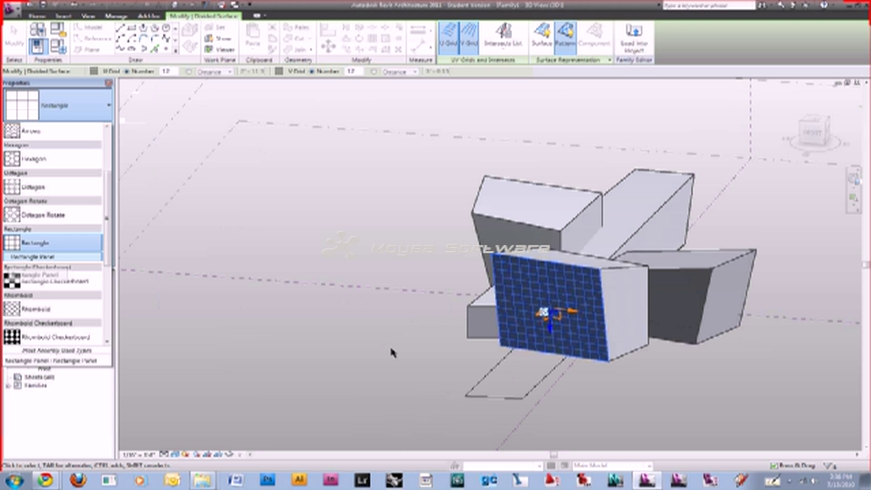
key(Return)
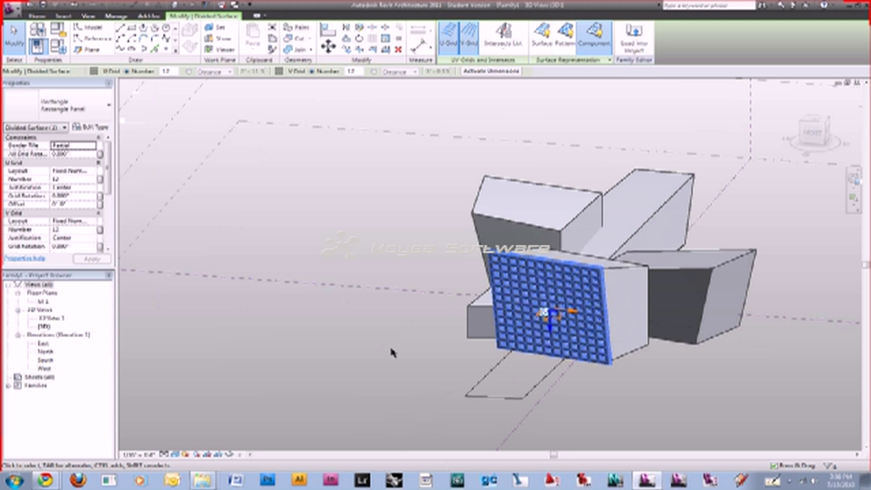
click(391, 349)
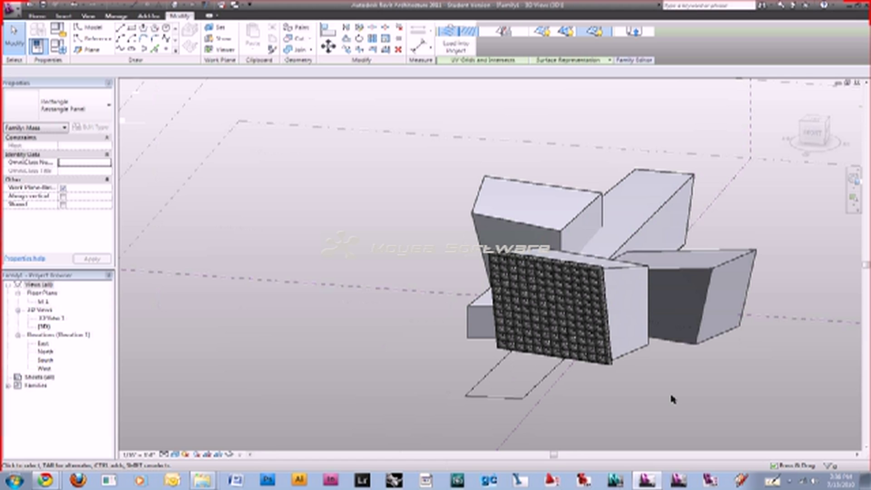
Set both the U and V grid numbers of the panelled divided surface to 6.
scroll(670, 398, up, 3)
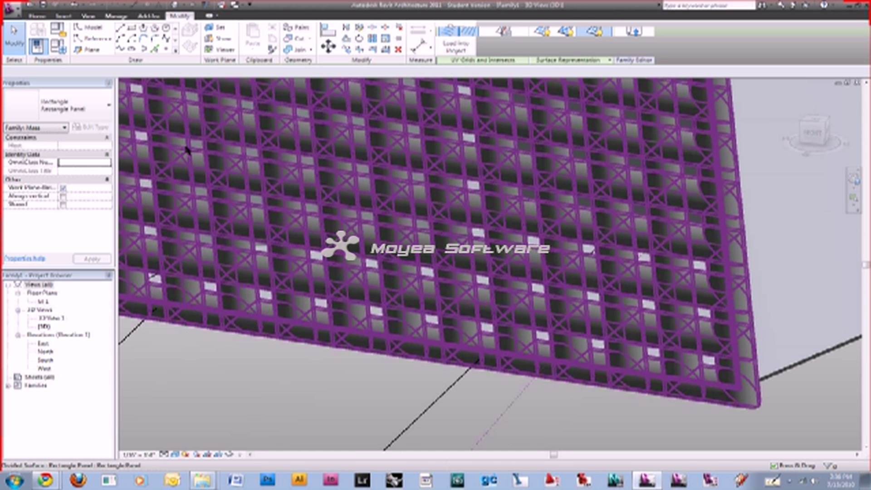
scroll(552, 326, down, 1)
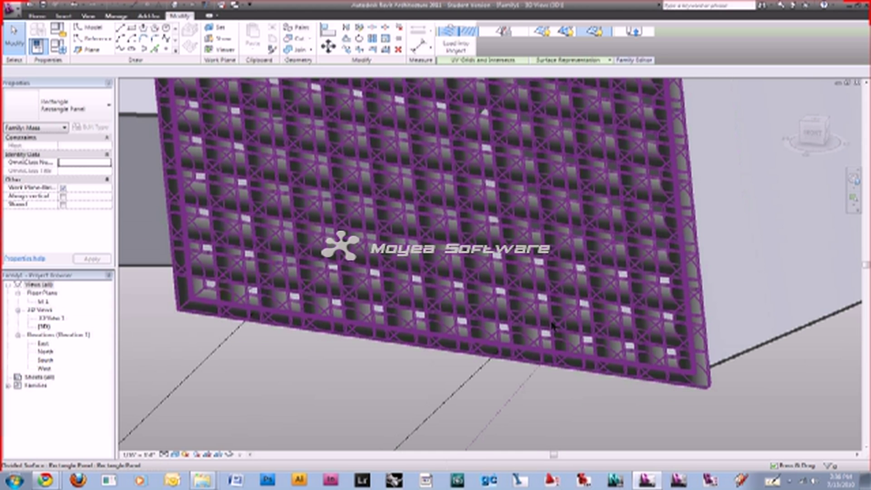
shift+middle_drag(552, 325, 668, 360)
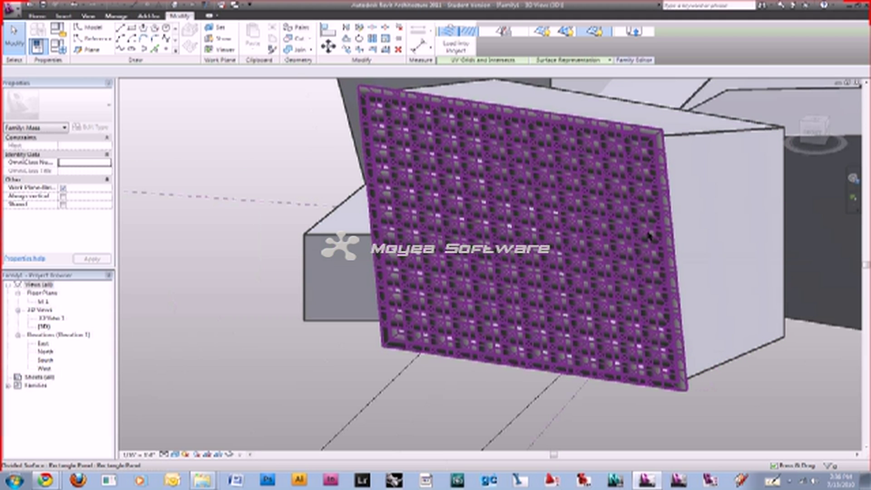
scroll(682, 136, up, 3)
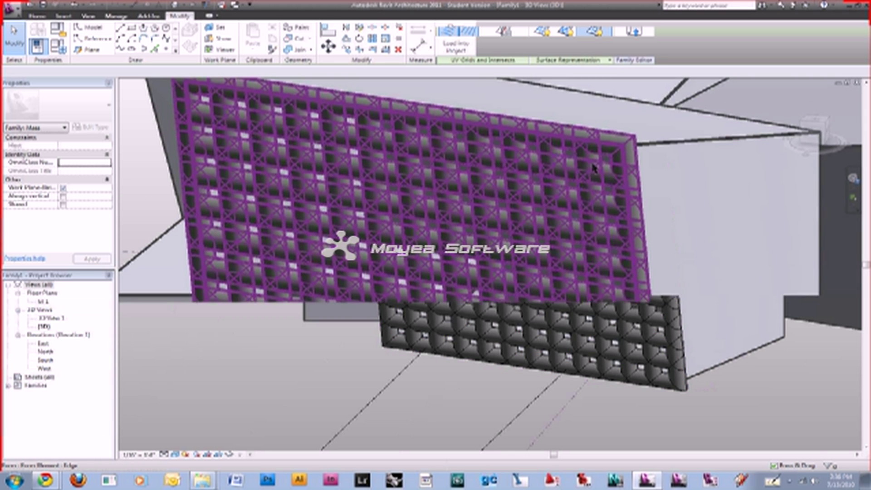
scroll(591, 159, down, 2)
middle_drag(332, 268, 343, 274)
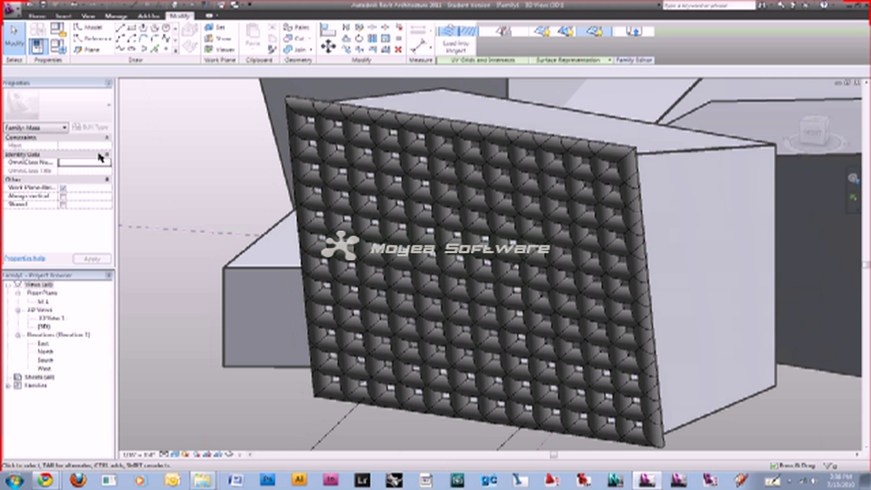
click(455, 184)
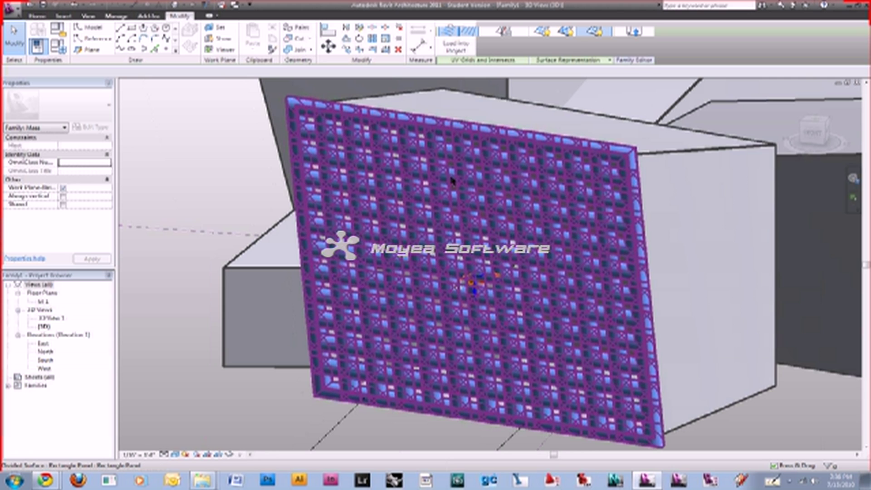
click(452, 180)
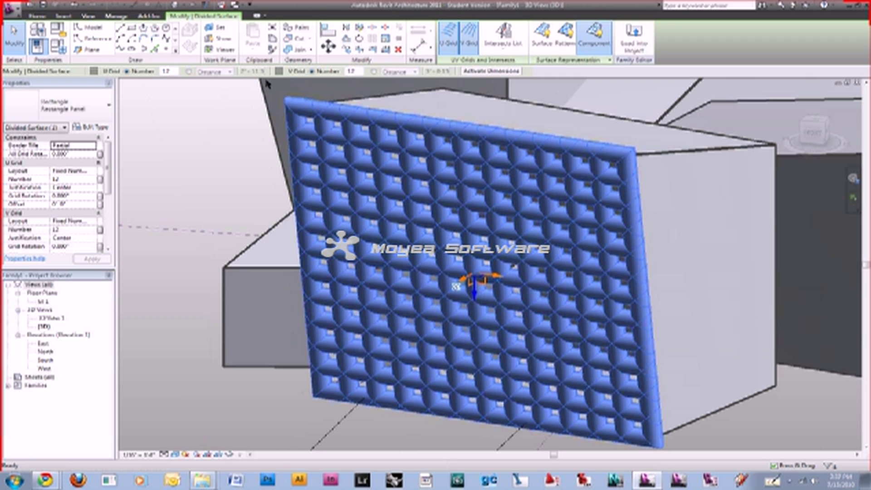
double_click(168, 72)
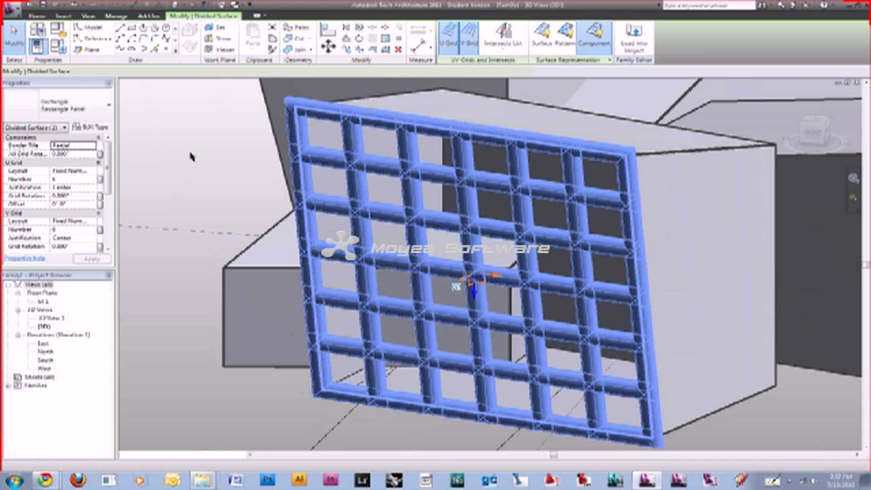
click(190, 157)
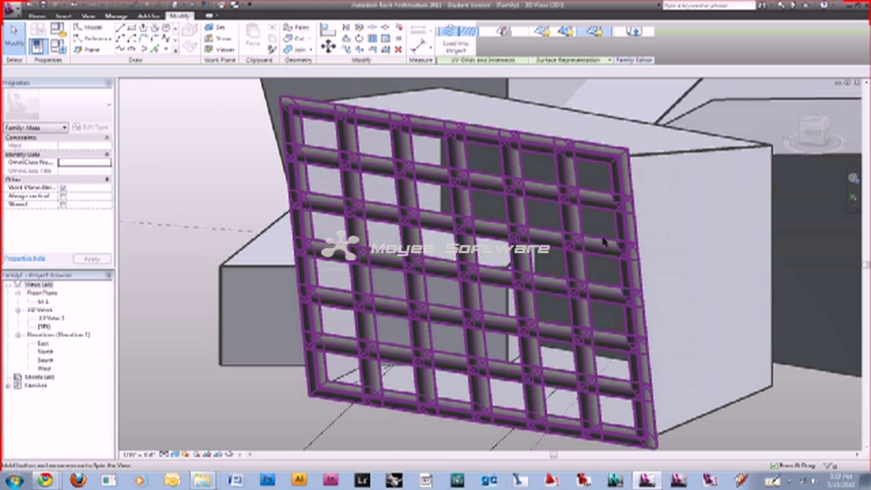
Set the U grid number of the panelled divided surface to 3 and deselect it.
click(603, 242)
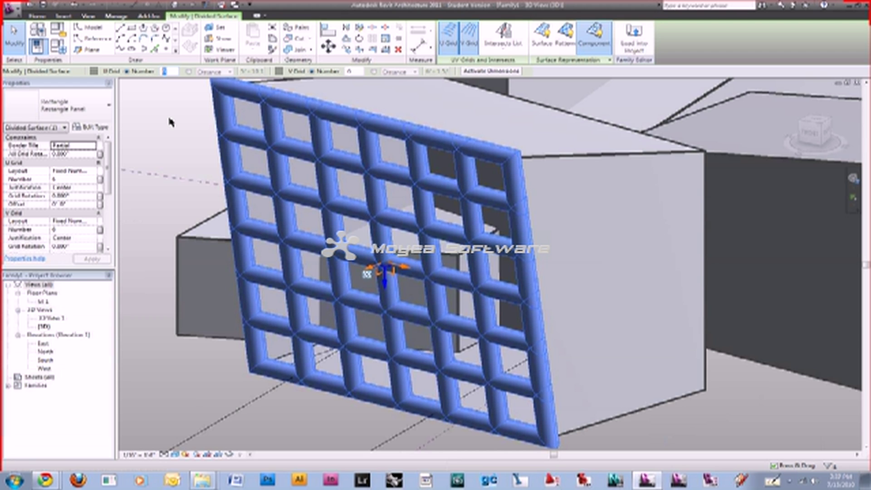
text(3)
key(Return)
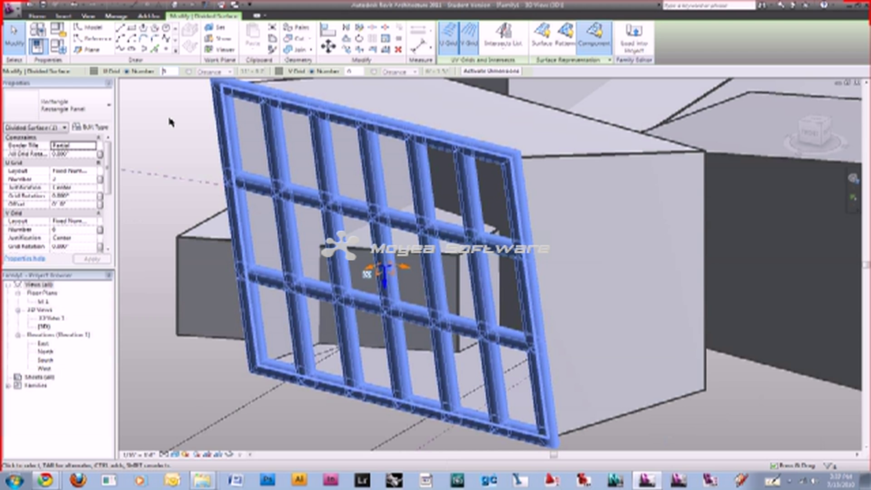
key(Escape)
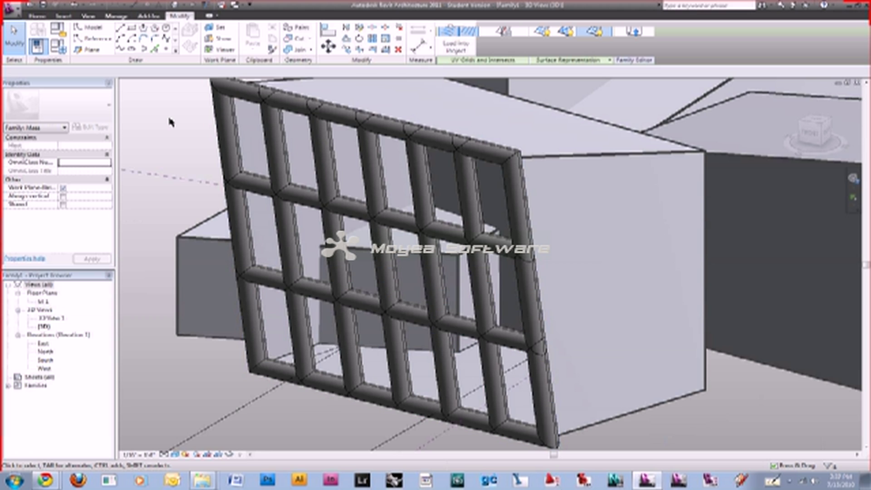
Examine the panelled front face of the mass from several angles and check the divided surface's grid settings.
shift+middle_drag(170, 123, 415, 251)
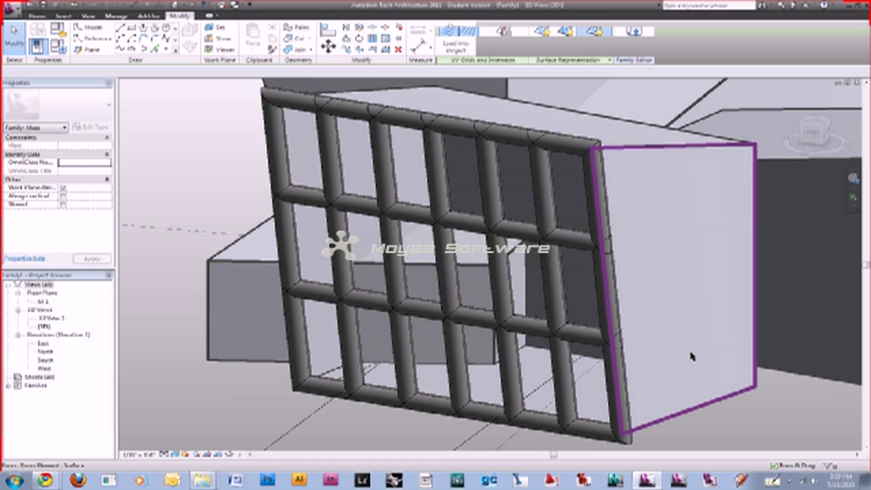
shift+middle_drag(692, 357, 570, 313)
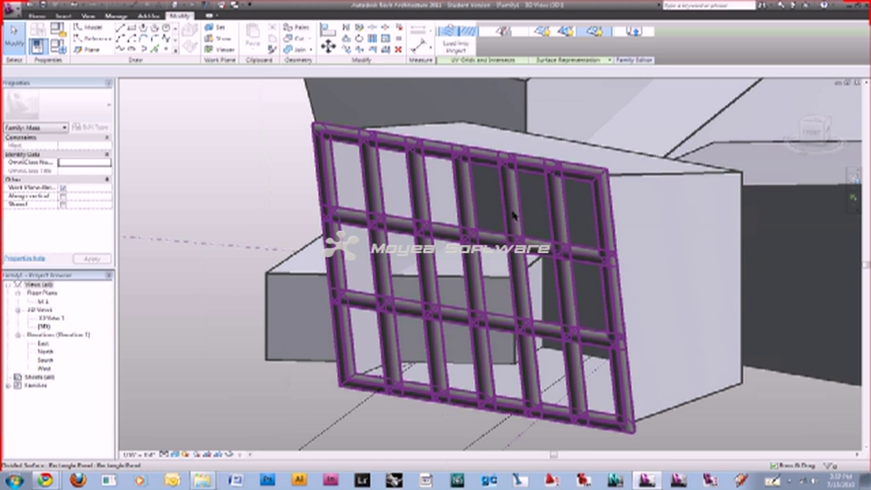
scroll(514, 216, up, 2)
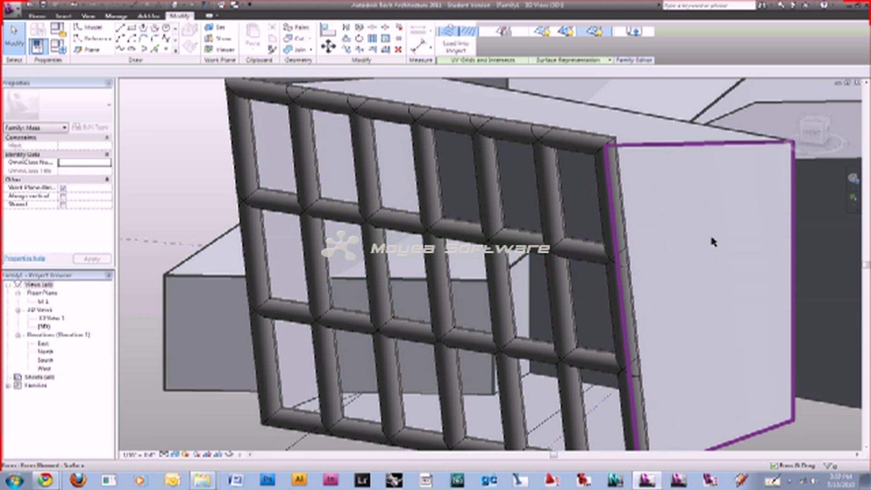
scroll(708, 234, down, 1)
shift+middle_drag(597, 318, 326, 236)
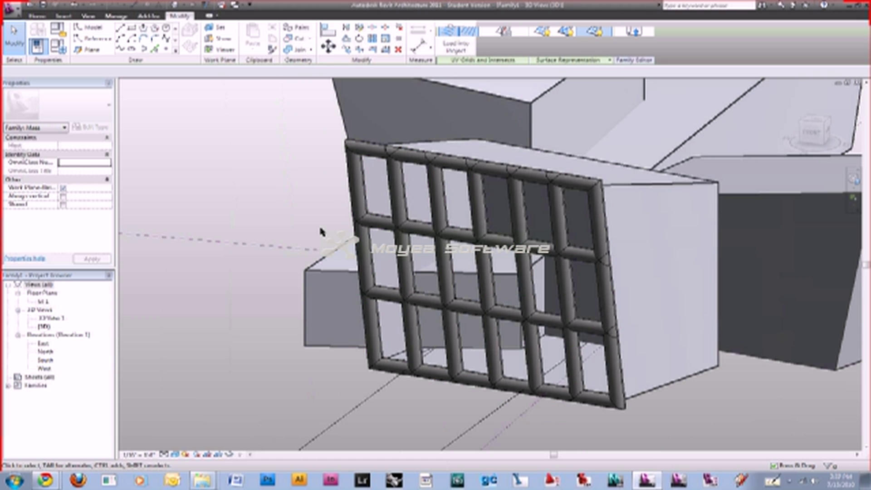
click(616, 252)
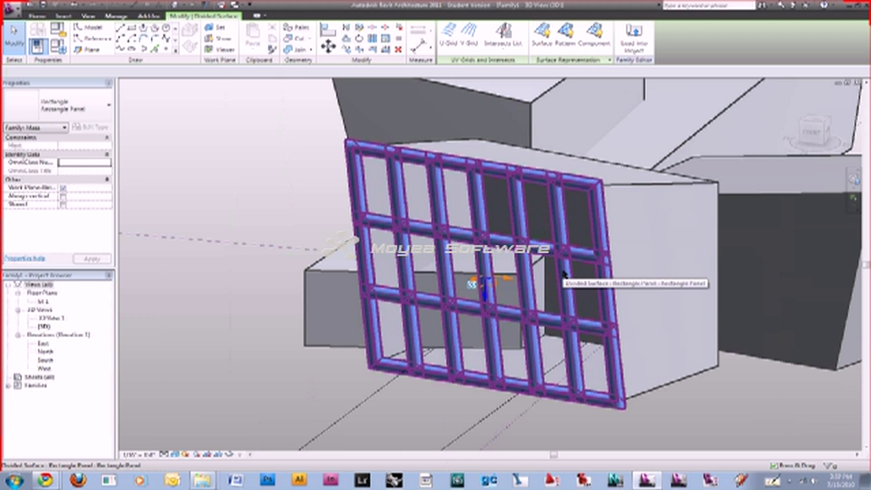
click(564, 274)
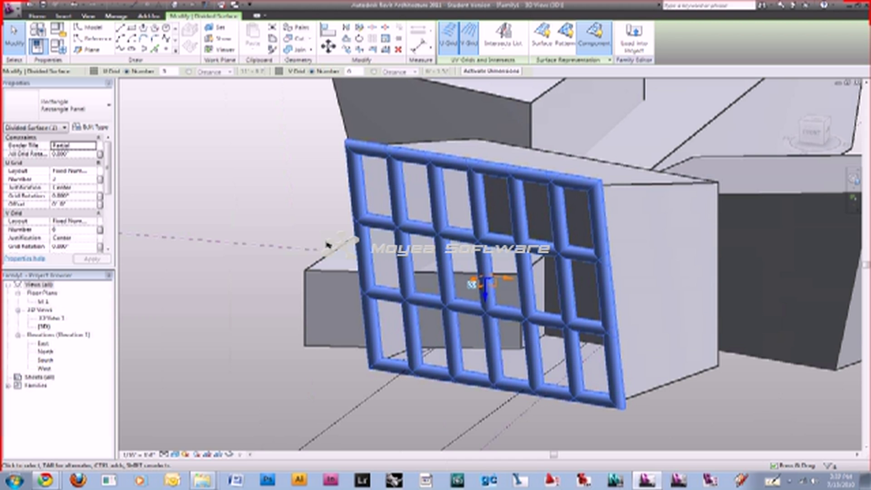
key(Escape)
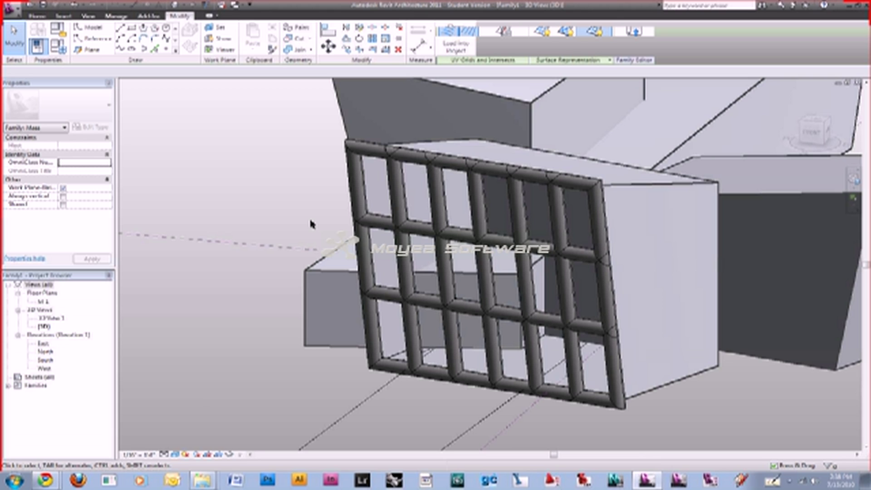
Close the current Rectangle Panel family view and reopen the Rectangle Panel family from the Desktop.
key(ctrl+Tab)
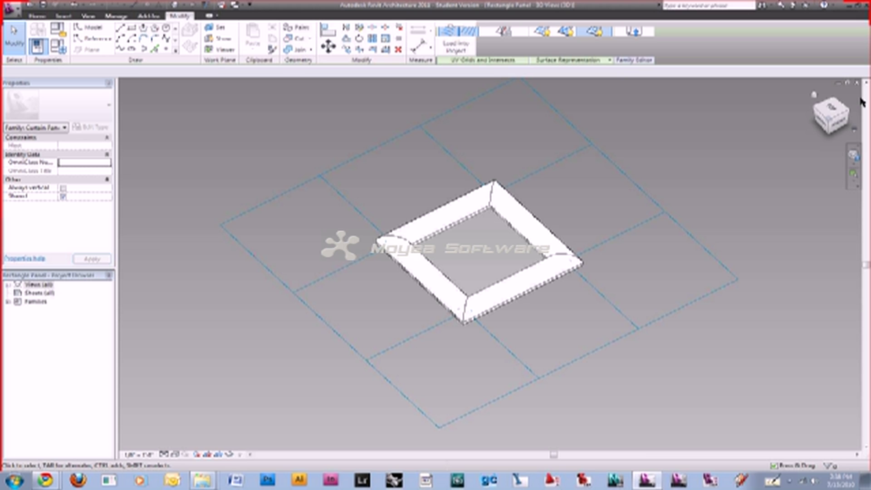
click(857, 83)
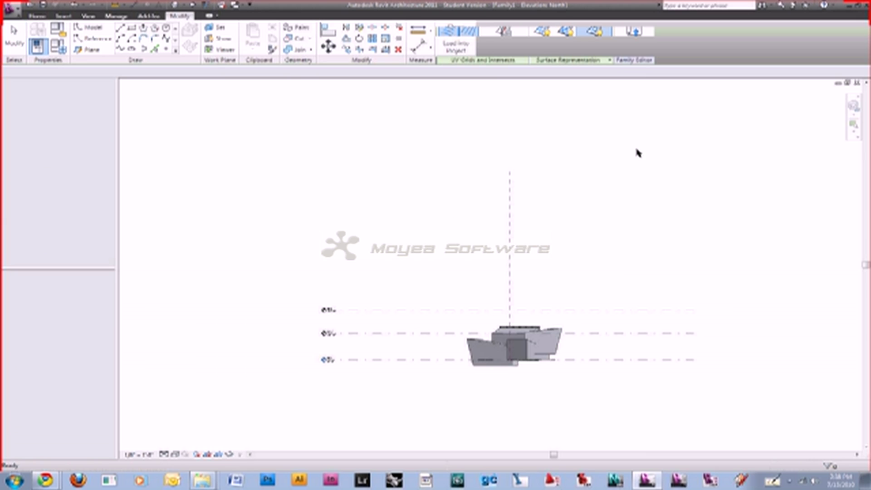
click(11, 10)
mouse_move(67, 68)
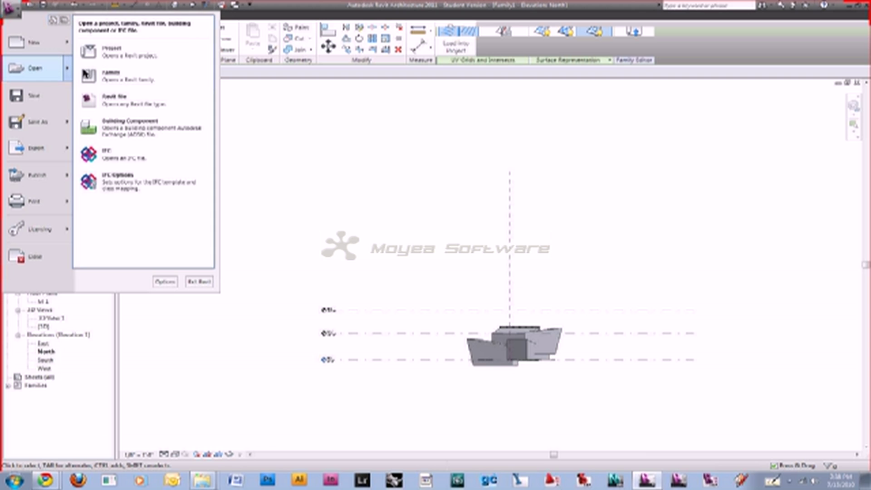
click(111, 74)
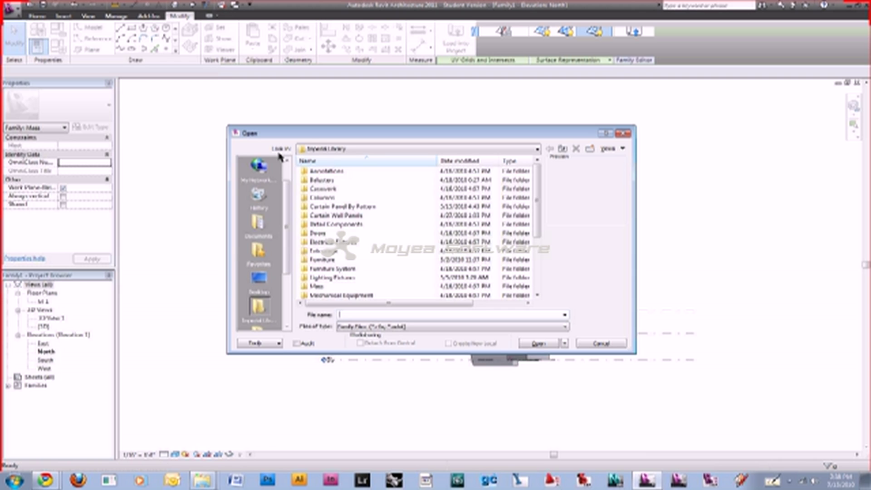
click(260, 280)
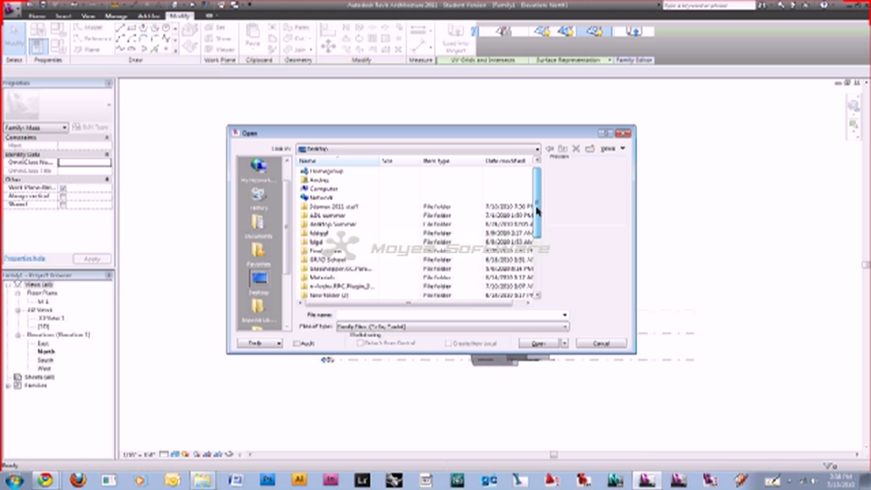
scroll(536, 210, down, 4)
click(377, 286)
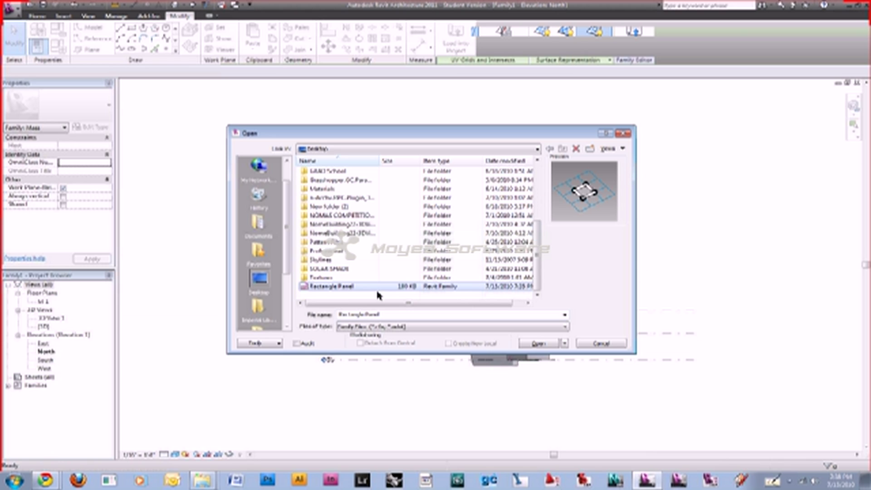
click(542, 343)
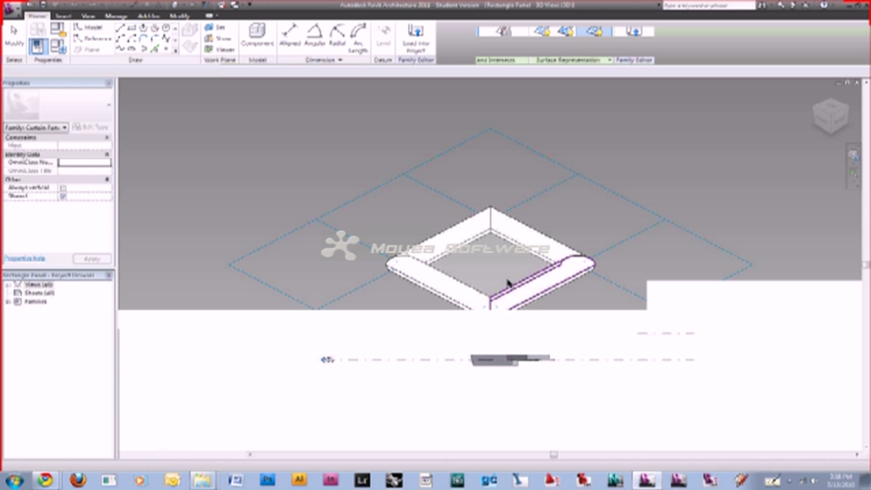
click(524, 300)
scroll(531, 272, up, 2)
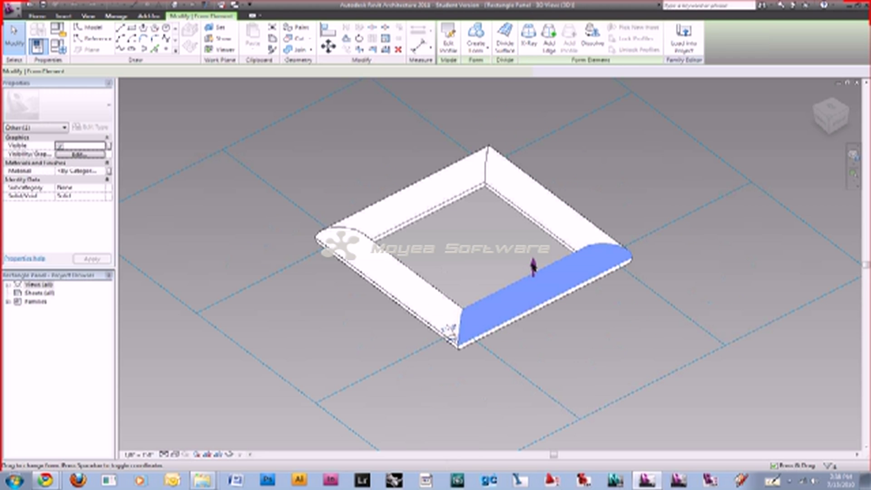
key(Escape)
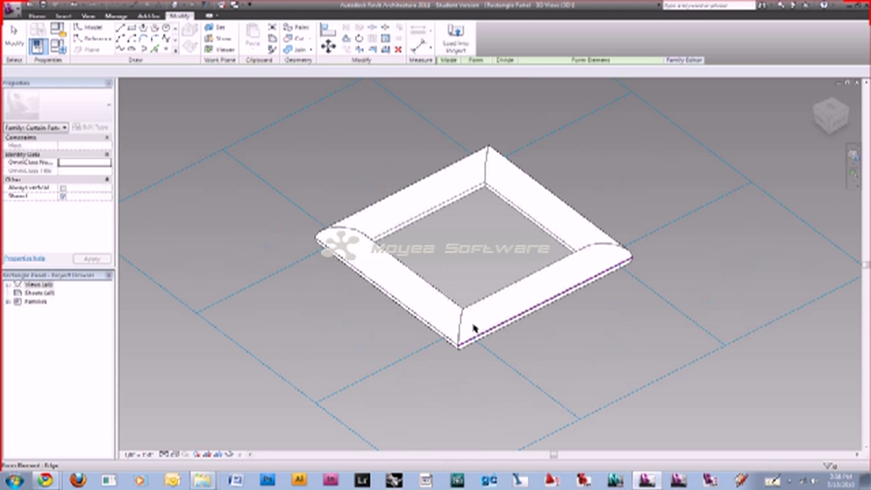
click(514, 305)
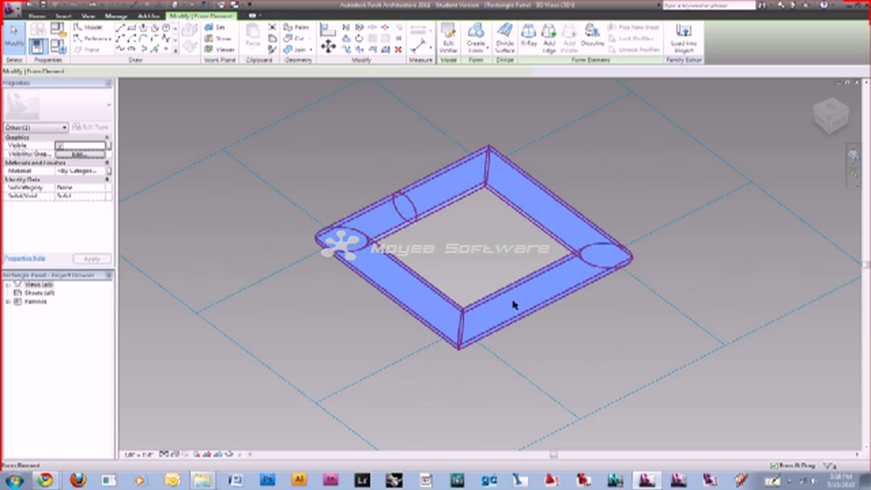
key(Escape)
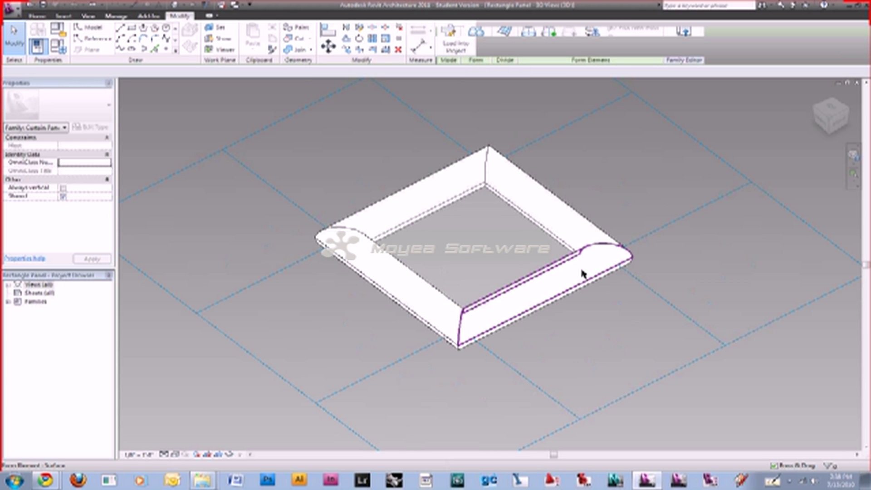
Edit the profile of the panel's frame form, set the circle's radius to 0.5, and finish the profile edit.
click(583, 274)
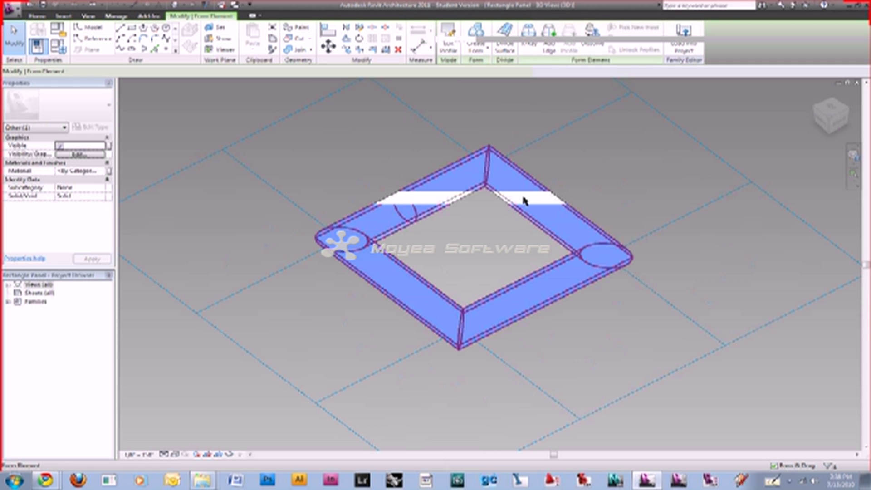
click(447, 45)
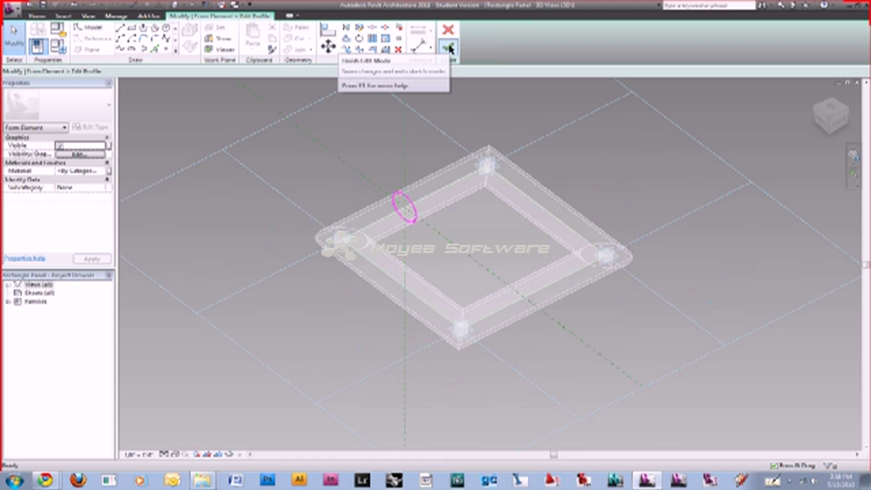
click(428, 197)
scroll(428, 197, up, 5)
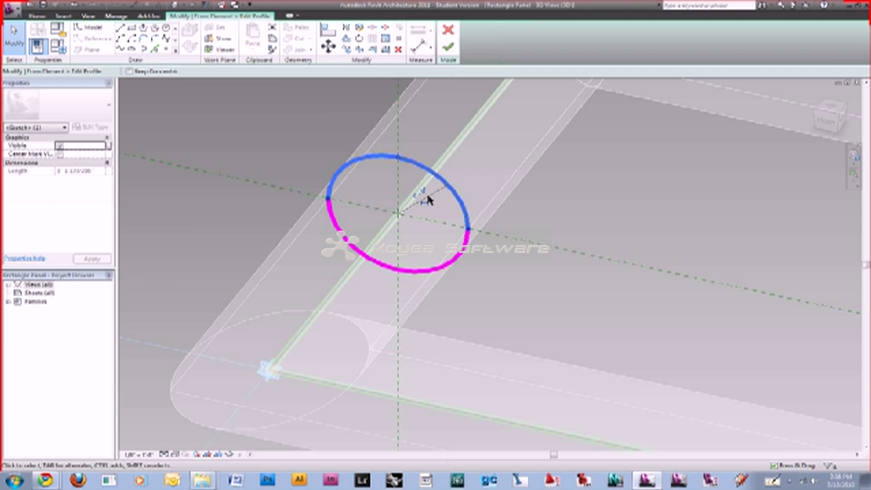
click(426, 194)
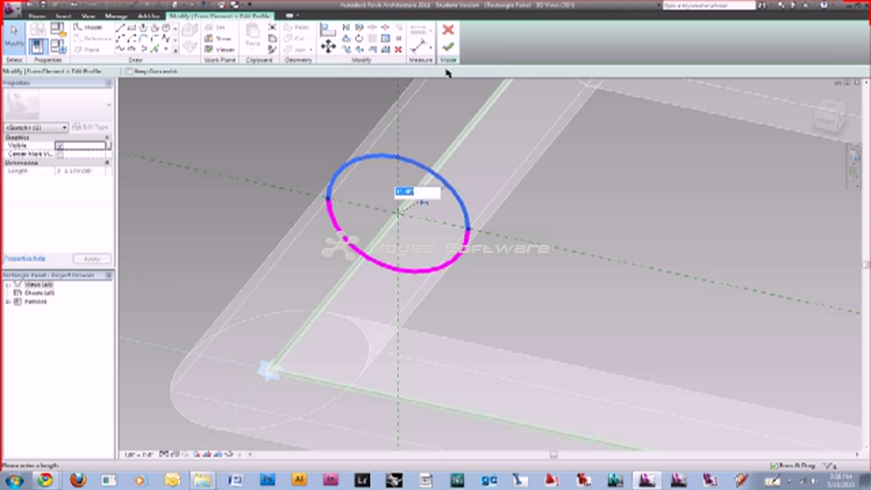
text(.5)
key(Return)
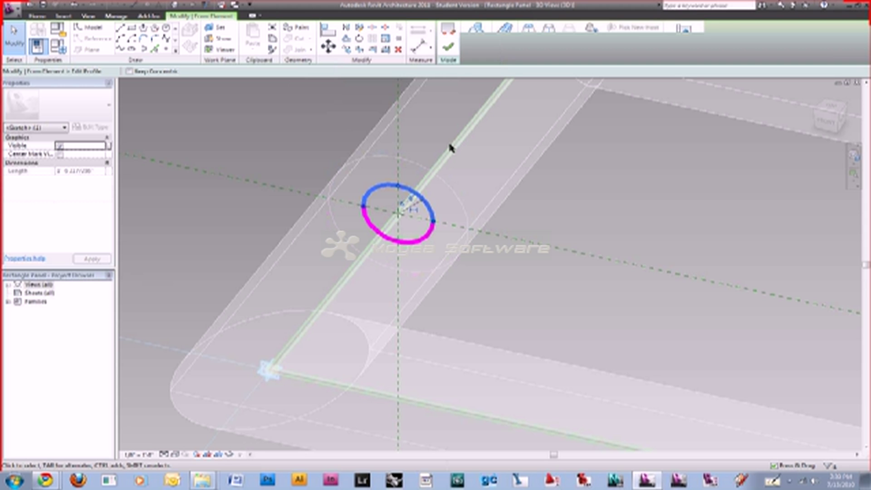
scroll(500, 227, down, 3)
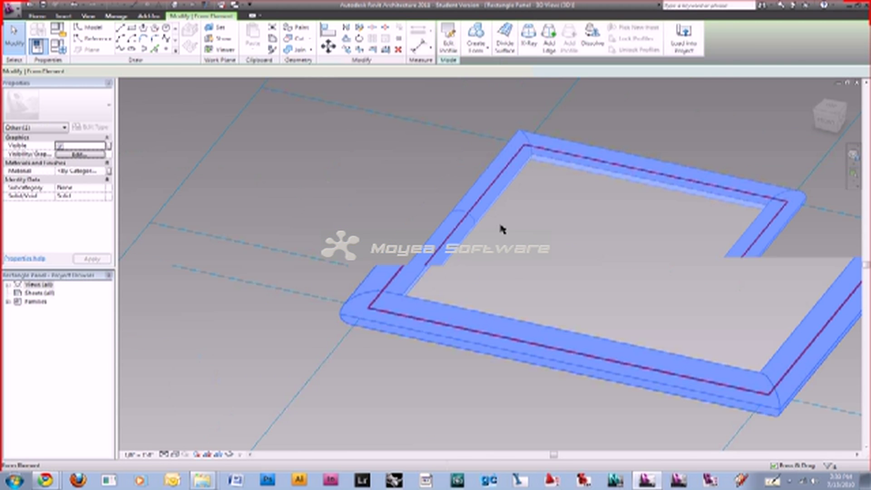
middle_drag(500, 238, 399, 288)
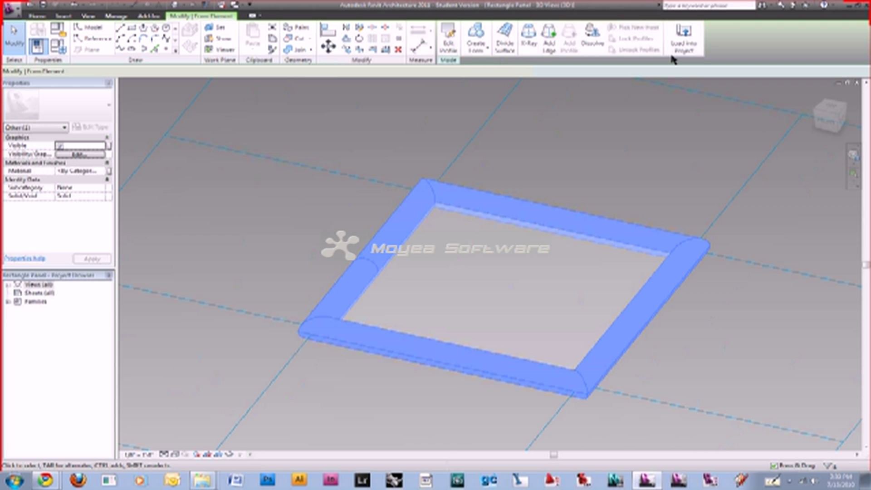
Load the edited panel into the mass family, overwriting the existing version, and check the panels in the 3D view.
click(684, 37)
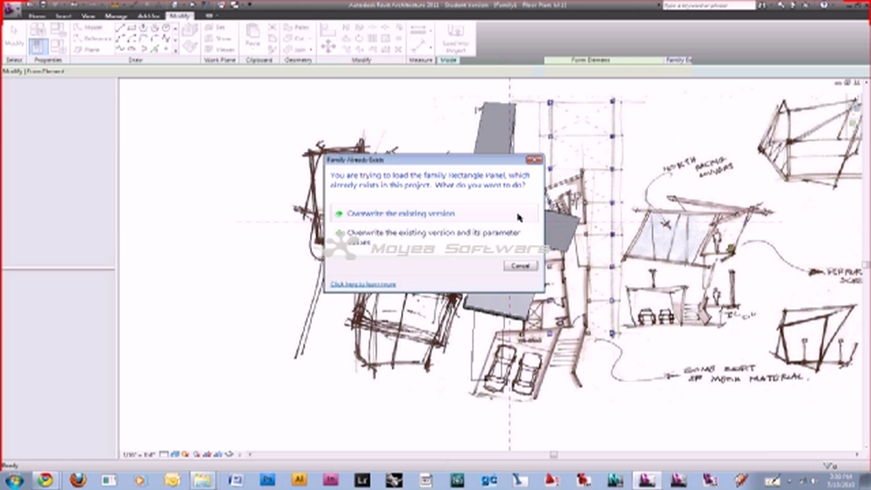
click(476, 215)
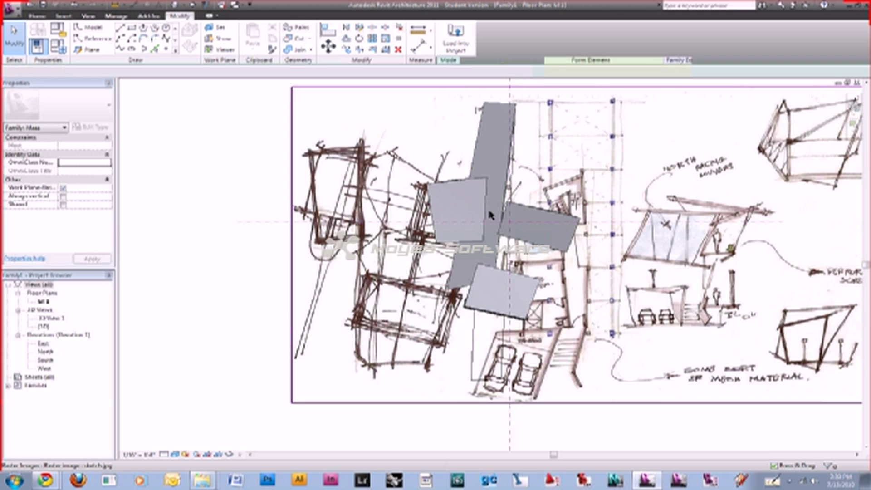
click(174, 5)
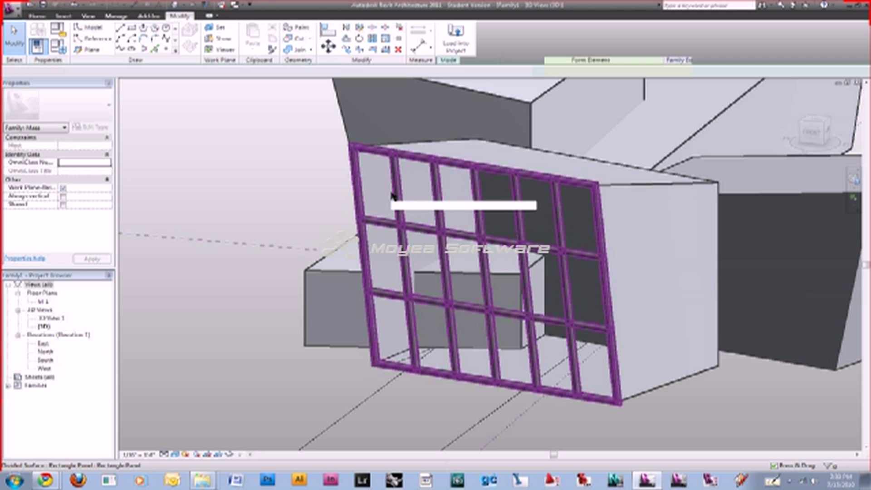
key(Tab)
click(396, 196)
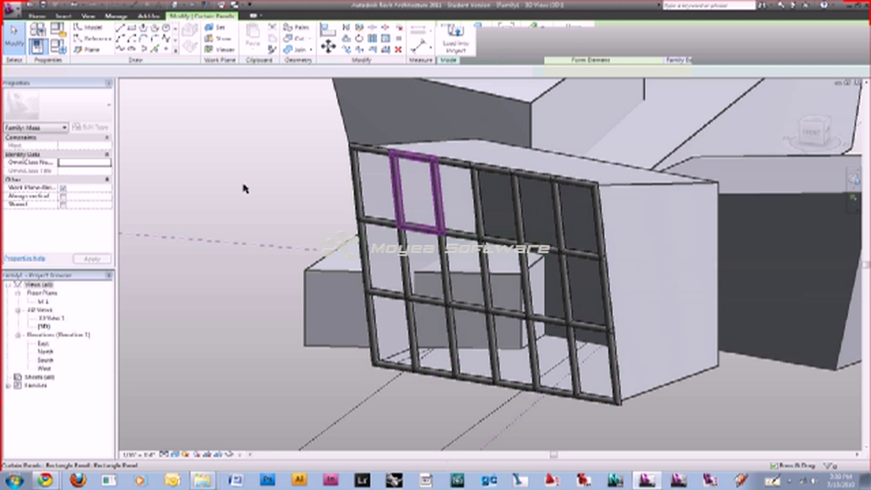
click(243, 185)
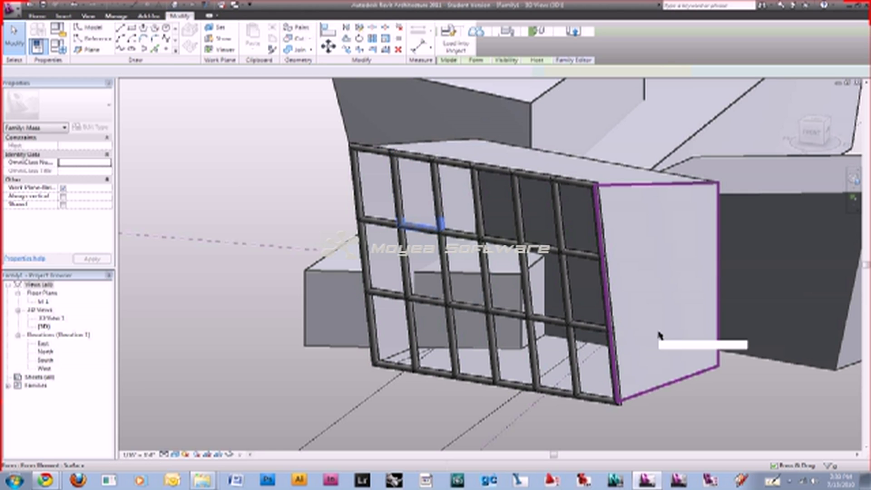
Divide the end face of the mass beside the panelled front one and apply the Rectangle Panel to it.
shift+middle_drag(658, 332, 592, 321)
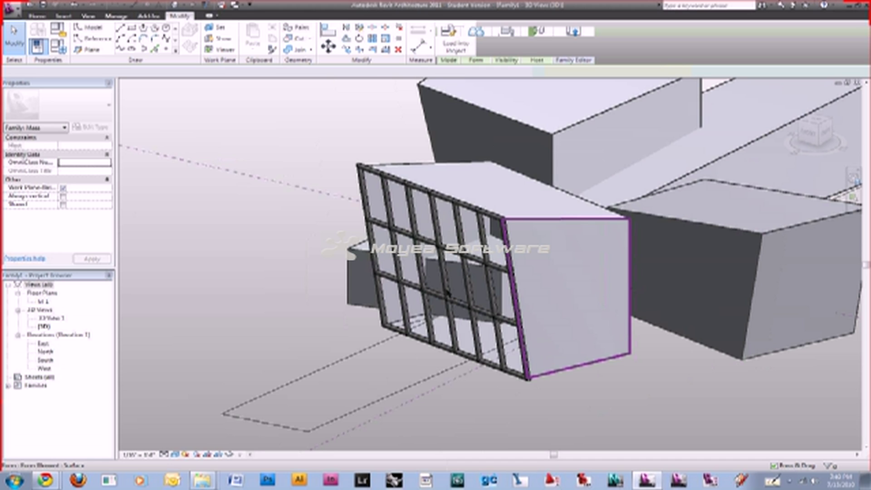
shift+middle_drag(447, 291, 527, 260)
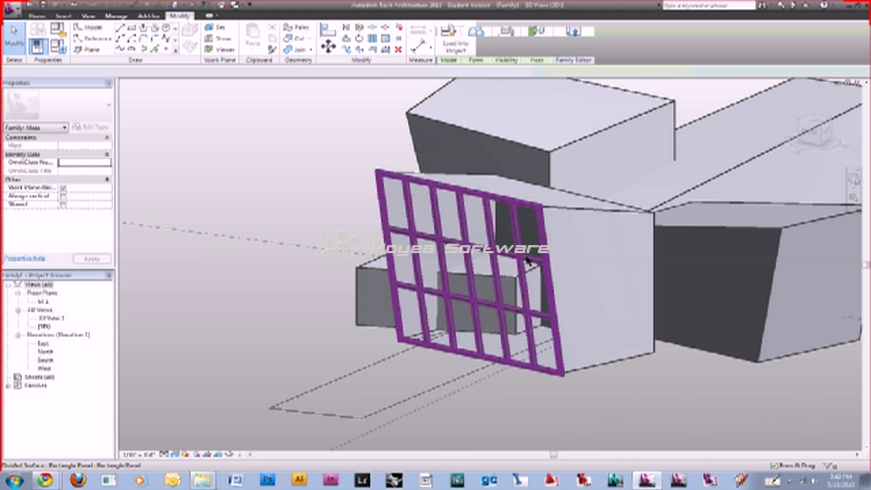
middle_drag(509, 308, 395, 306)
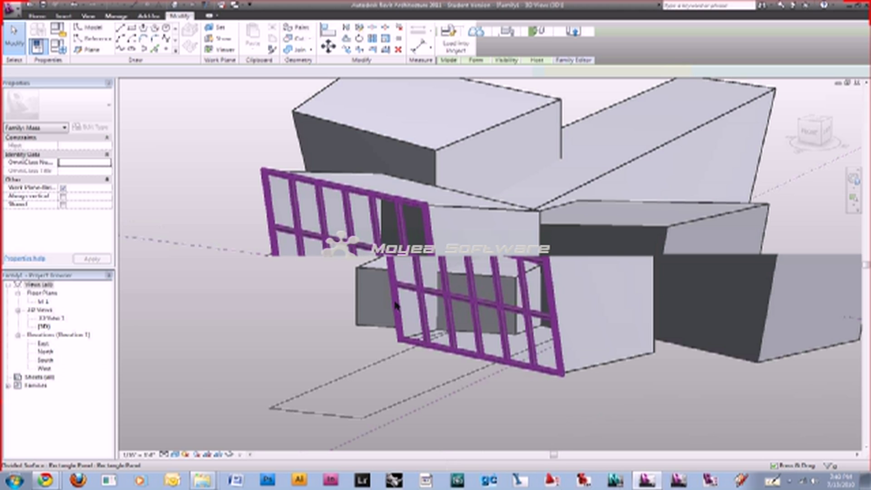
click(707, 290)
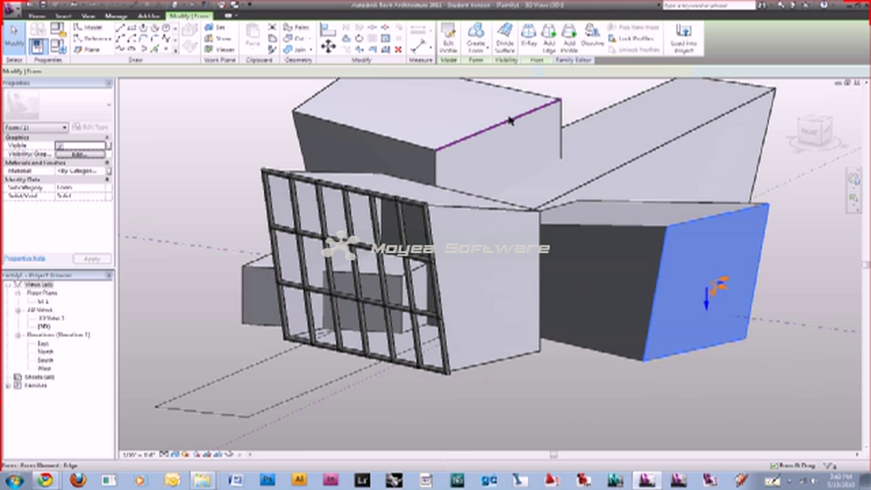
click(505, 37)
click(58, 105)
drag(108, 204, 109, 326)
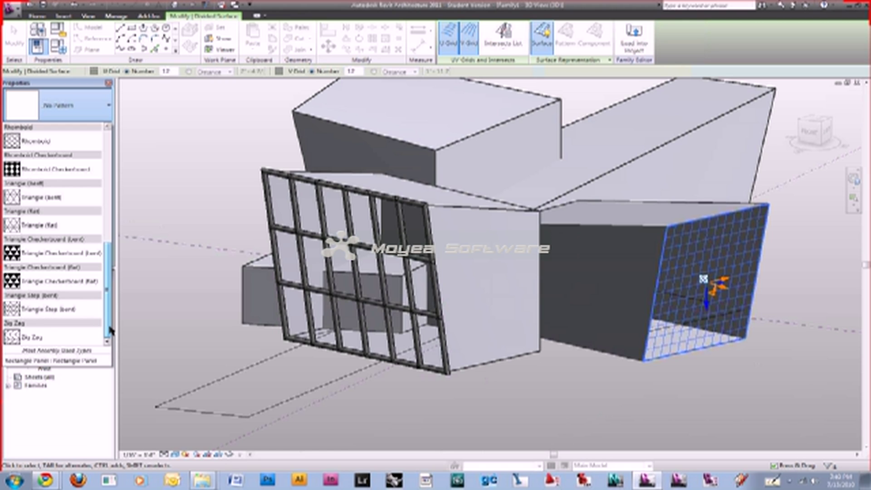
drag(110, 331, 111, 254)
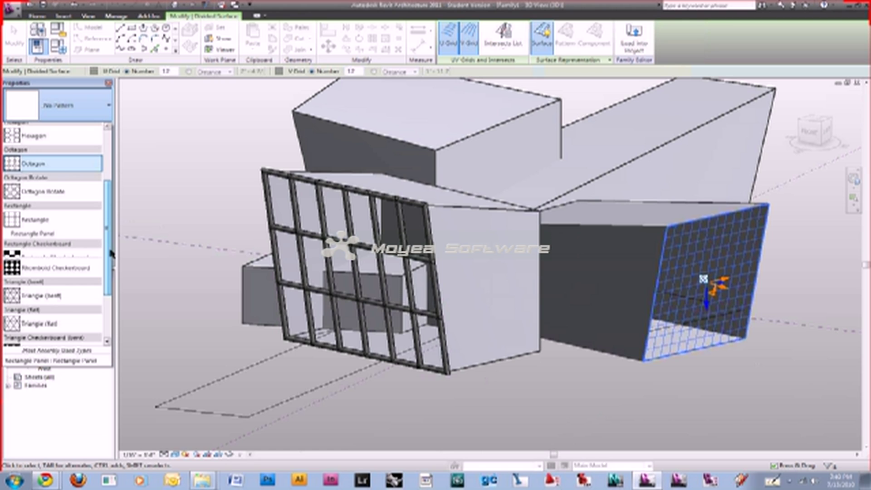
click(61, 234)
Set the V grid number of the newly panelled end face to 6.
shift+middle_drag(767, 309, 674, 311)
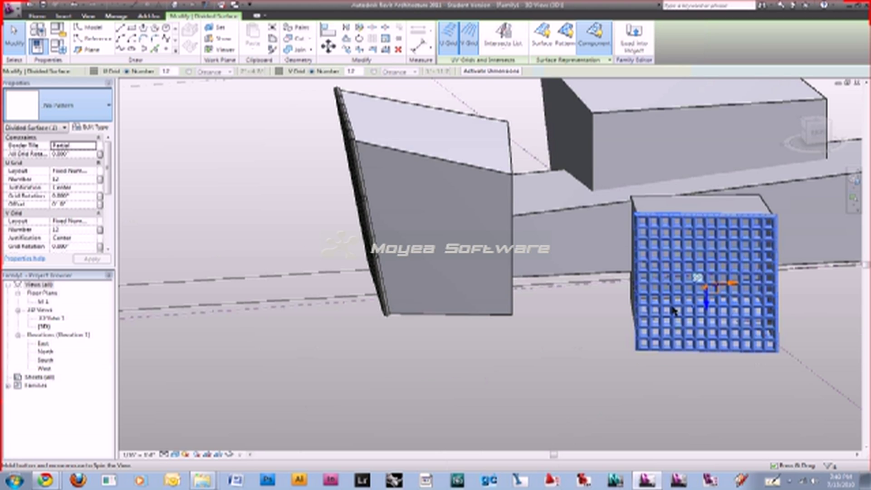
drag(357, 72, 299, 72)
text(6)
click(524, 271)
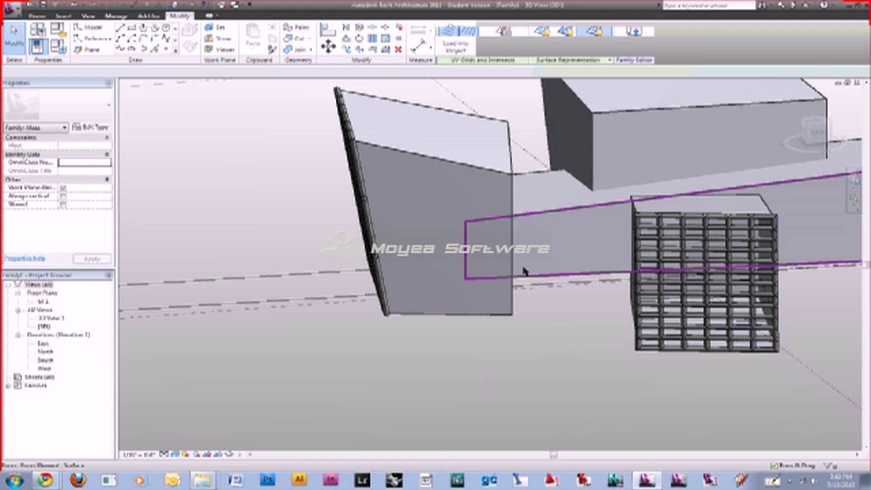
Divide the large outer face of the rear mass and apply the Rectangle Panel to it.
shift+middle_drag(524, 271, 556, 199)
click(556, 200)
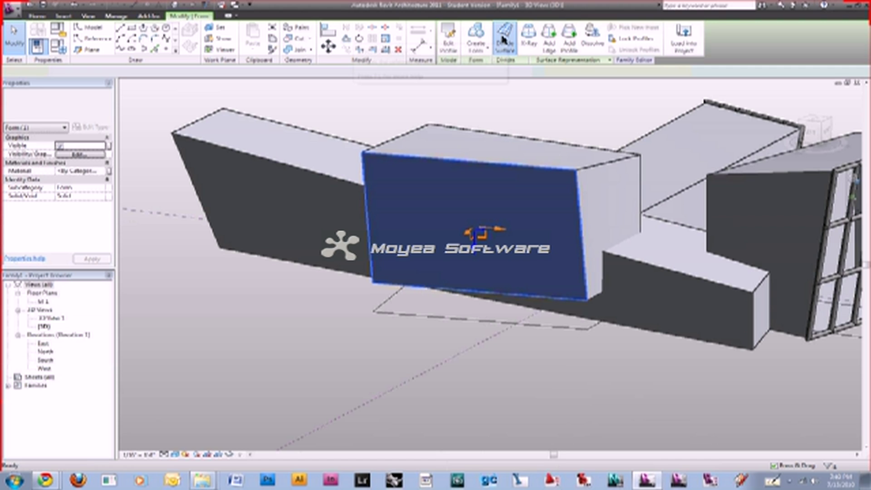
click(502, 40)
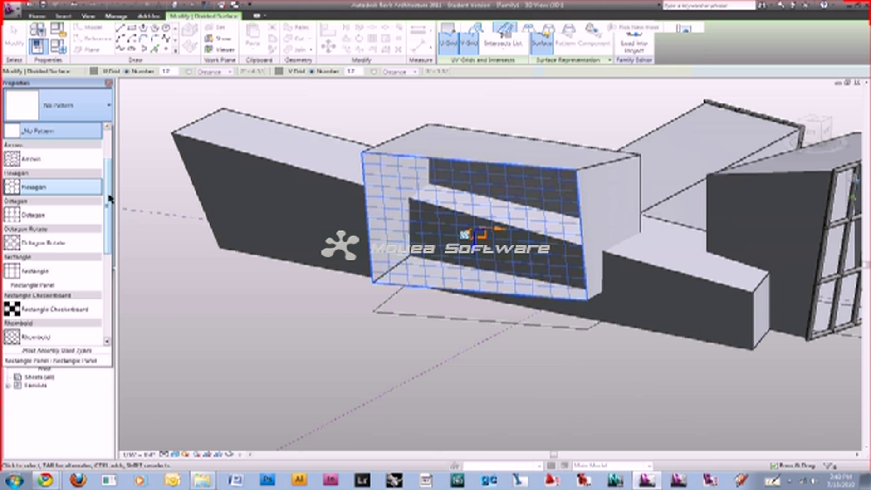
drag(108, 197, 108, 225)
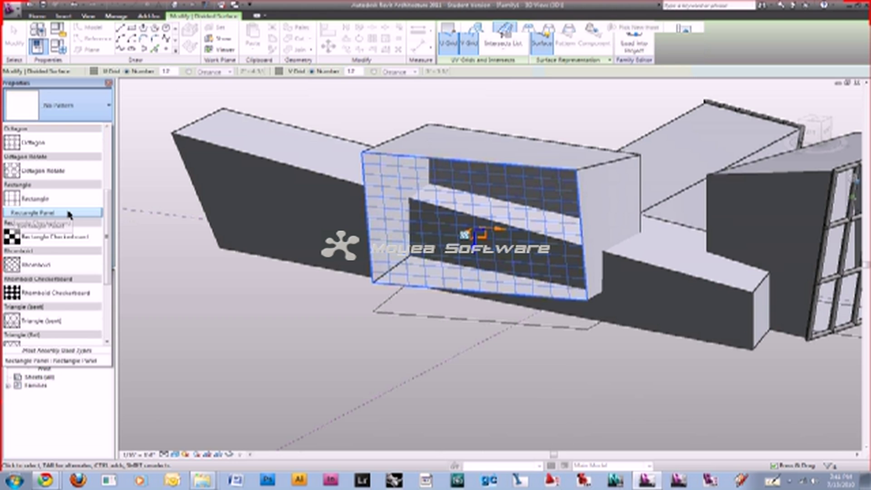
click(134, 239)
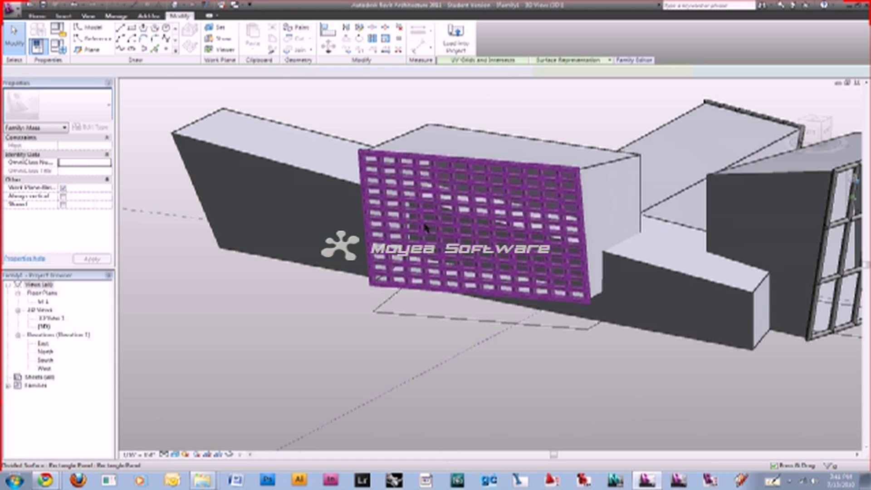
Set the rear mass's panelled face to a U grid number of 3 and a V grid number of 9.
click(425, 227)
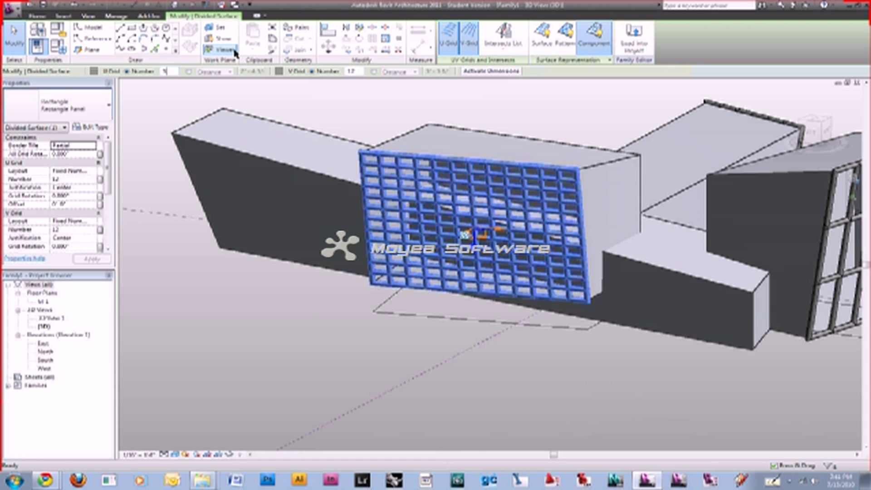
key(Tab)
text(9)
click(304, 357)
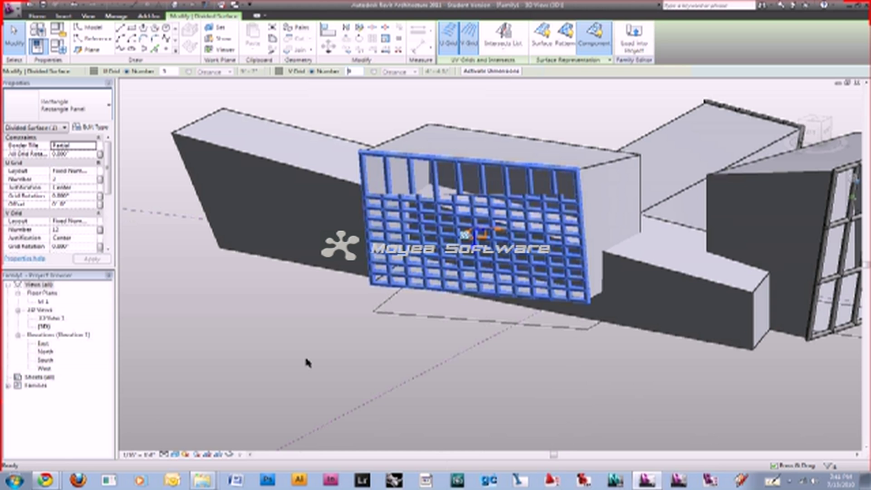
shift+middle_drag(615, 298, 330, 355)
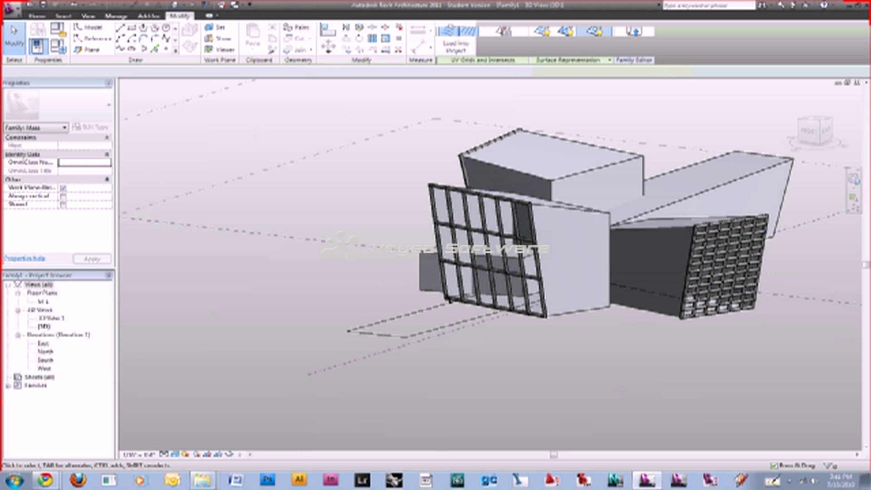
Divide the long side face of the low elongated mass into a surface grid.
shift+middle_drag(448, 299, 679, 294)
key(ctrl+z)
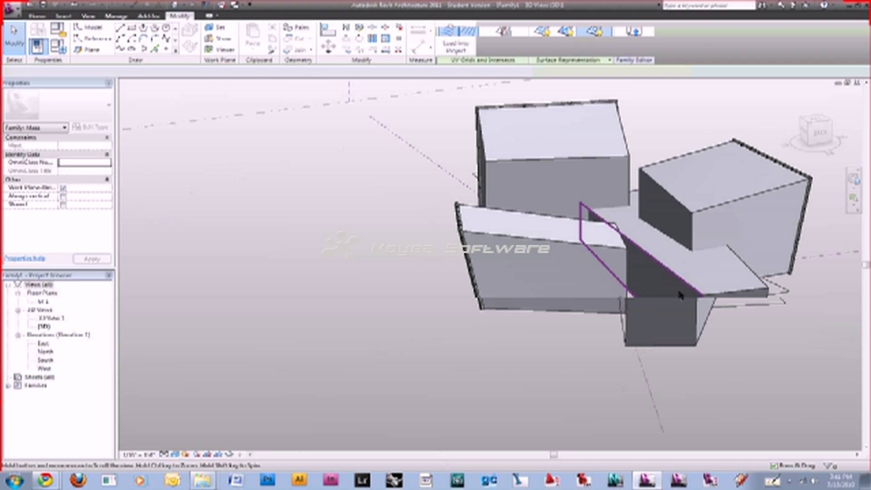
click(679, 295)
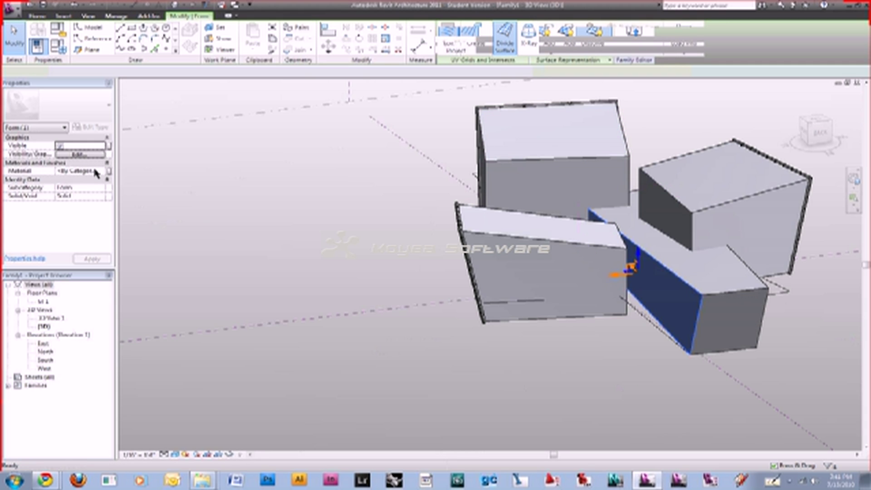
click(68, 105)
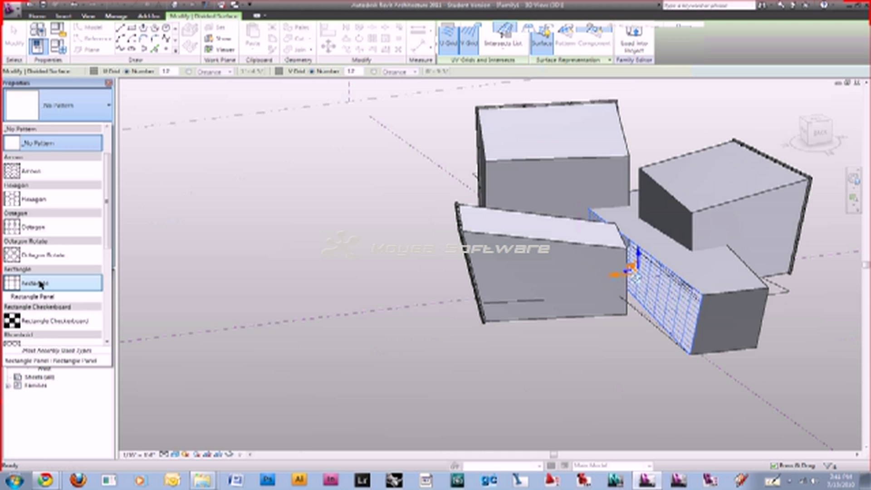
click(41, 285)
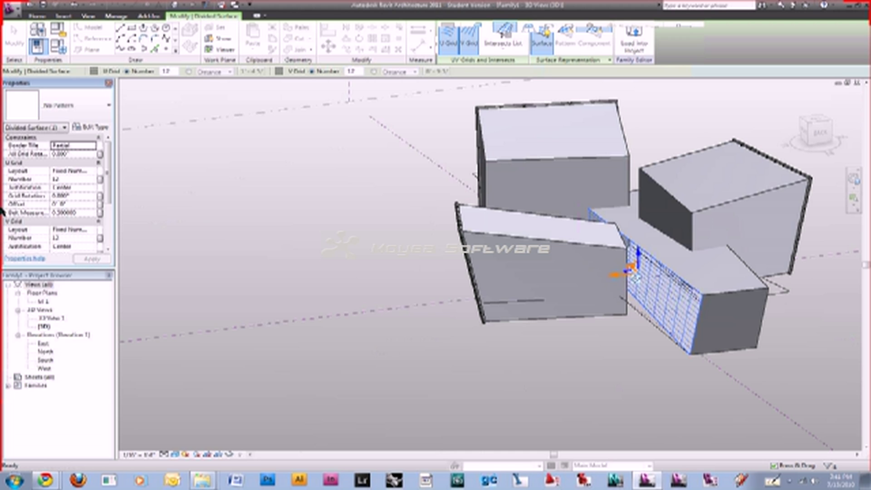
Divide the top face and the opposite long side face of the low elongated mass.
click(715, 272)
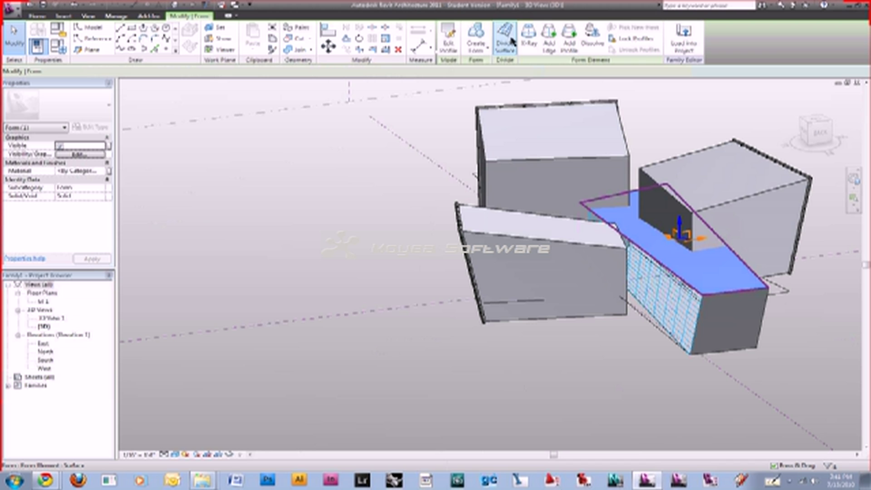
click(509, 39)
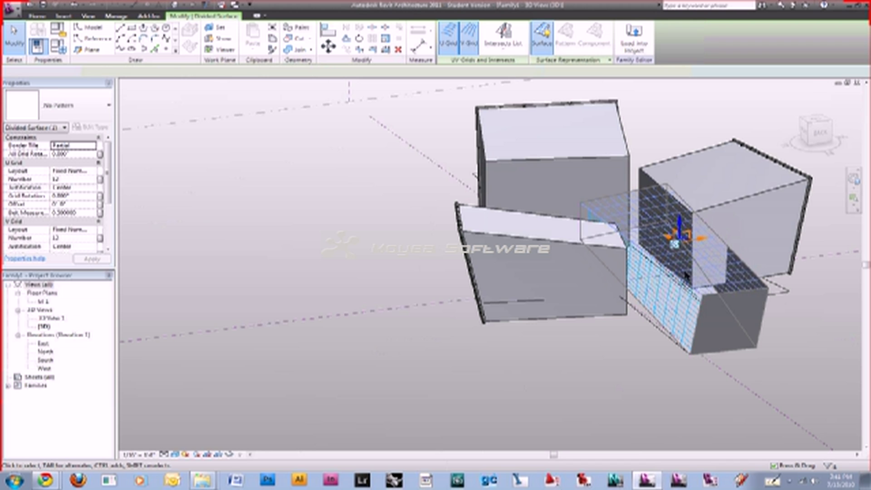
click(717, 381)
shift+middle_drag(717, 381, 582, 317)
click(583, 317)
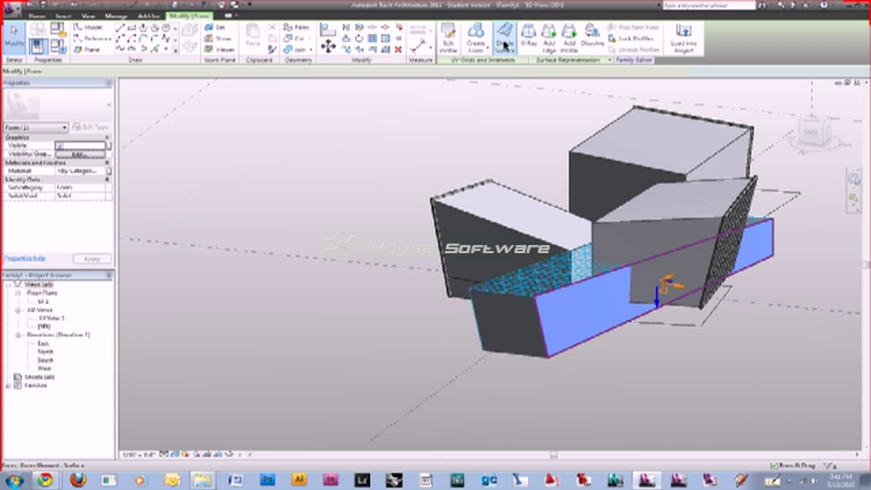
click(509, 37)
shift+middle_drag(408, 227, 526, 215)
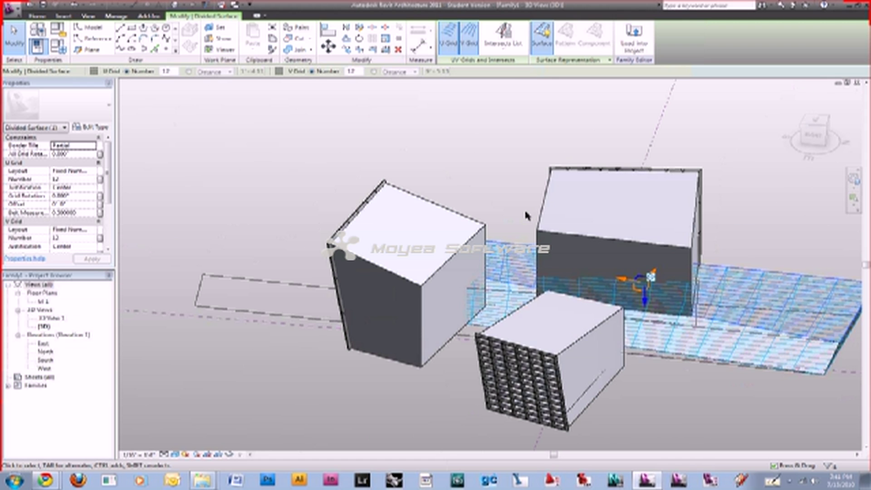
middle_drag(575, 274, 527, 241)
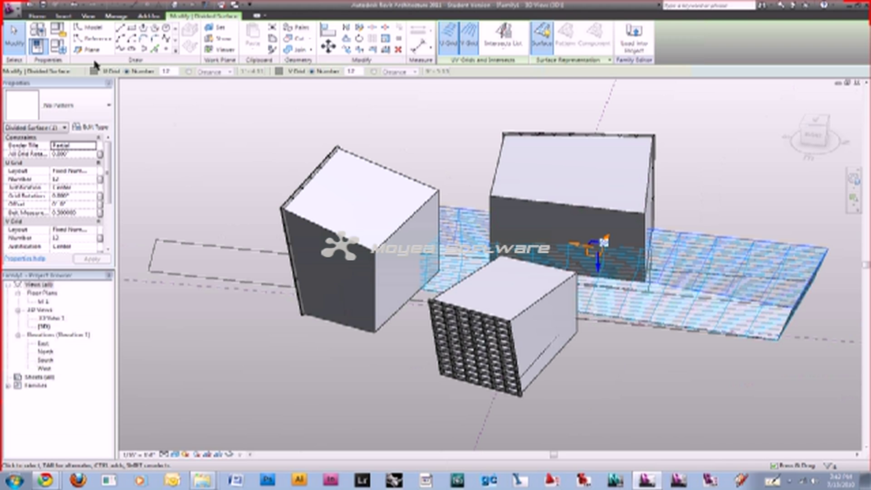
click(16, 11)
mouse_move(67, 53)
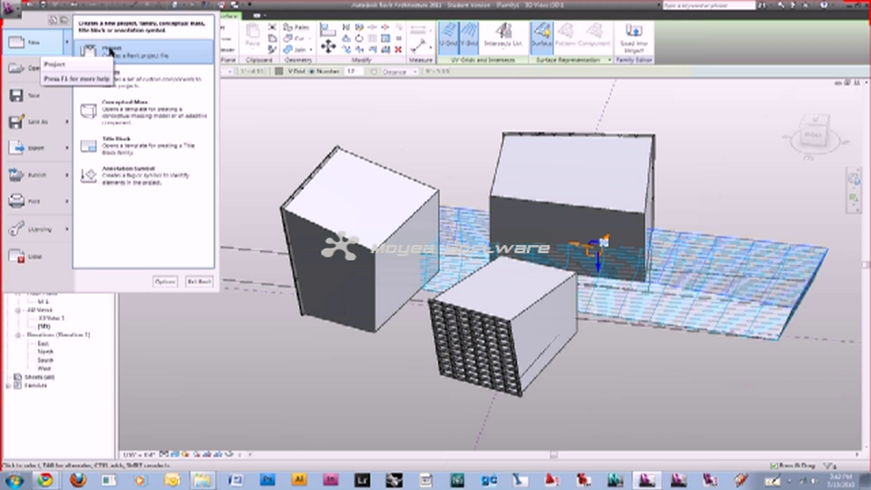
click(271, 114)
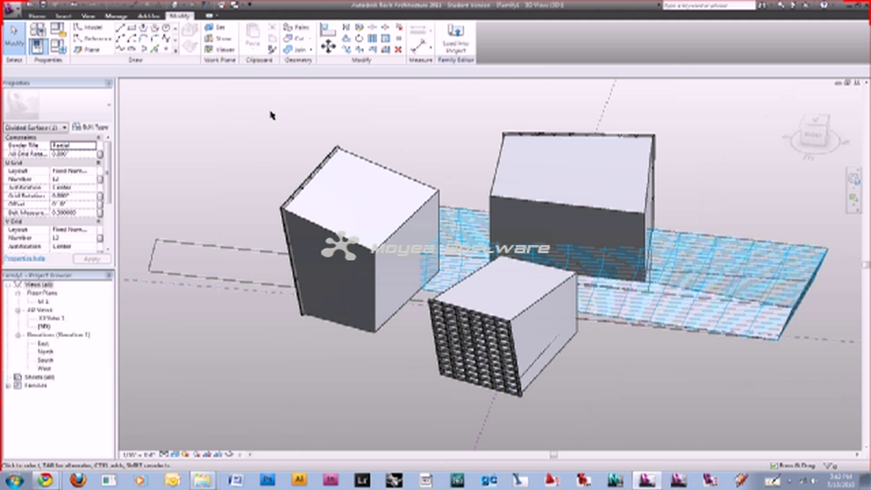
Select the panelled front surface and widen its properties display to read the grid and pattern application settings in full.
click(270, 115)
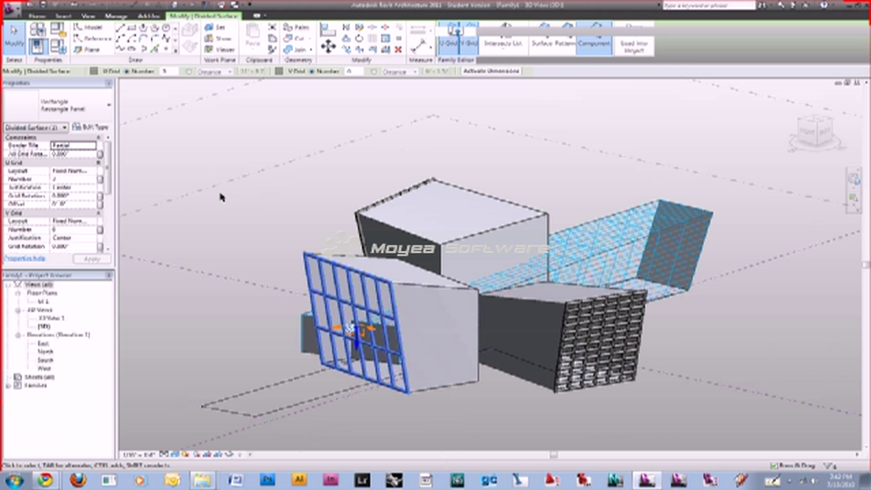
shift+middle_drag(222, 196, 108, 159)
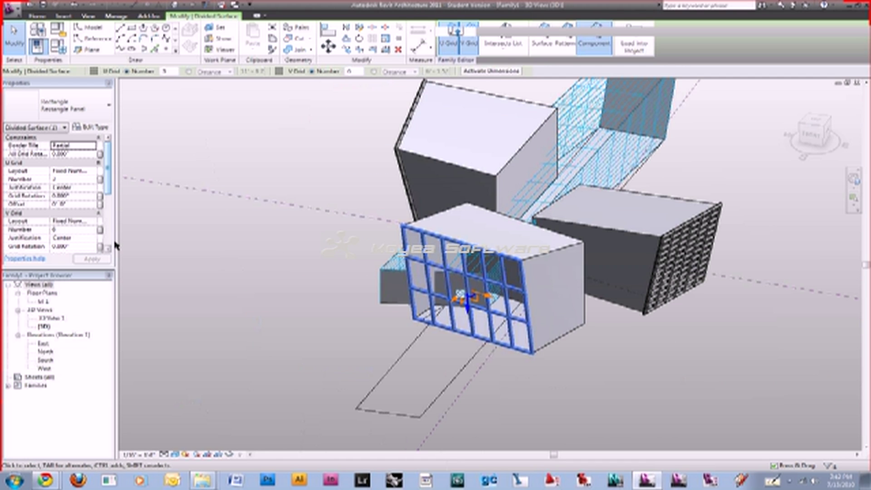
scroll(115, 243, down, 5)
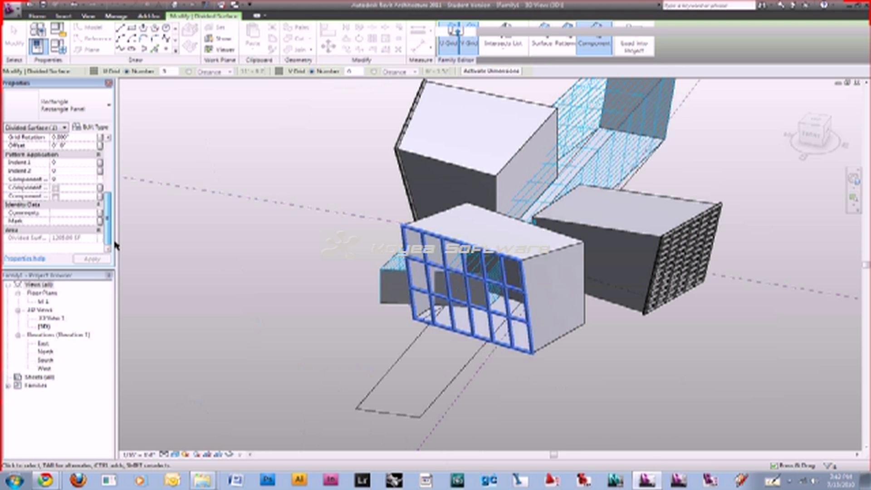
scroll(114, 225, up, 2)
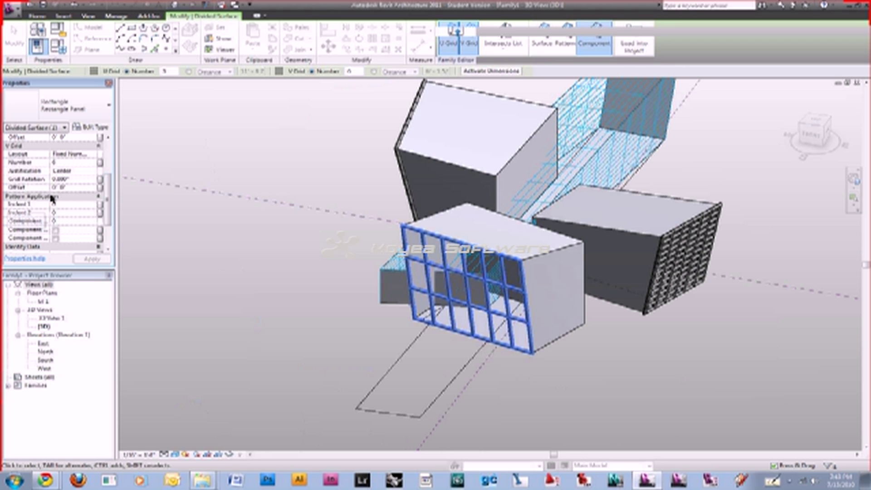
drag(116, 160, 163, 165)
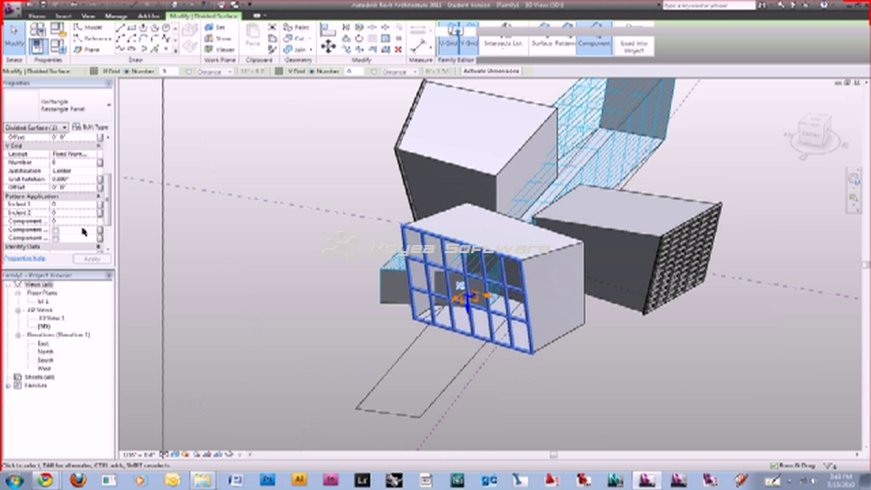
click(83, 231)
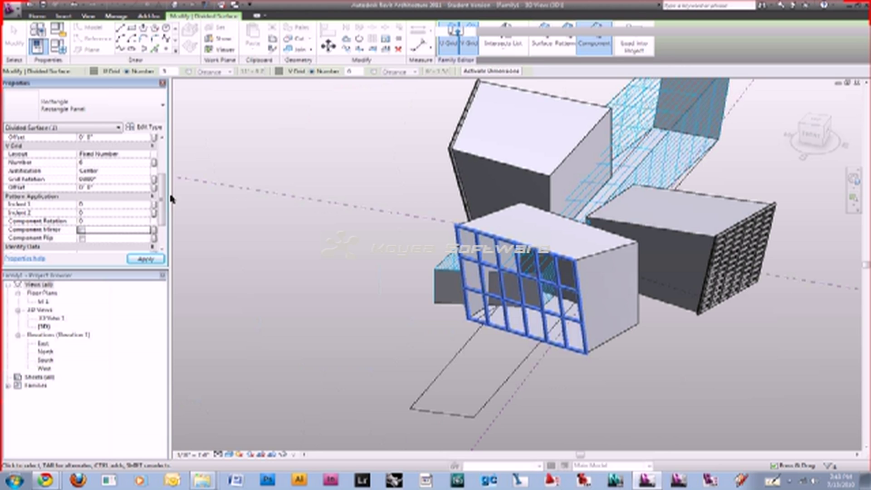
Set the V grid rotation of the front panelled surface to 15 degrees and apply it.
scroll(125, 195, up, 1)
click(123, 196)
text(15)
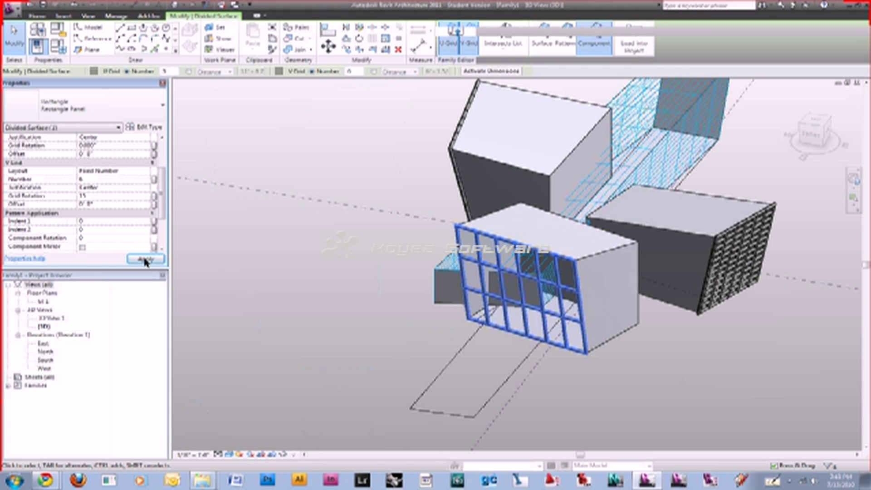
click(146, 259)
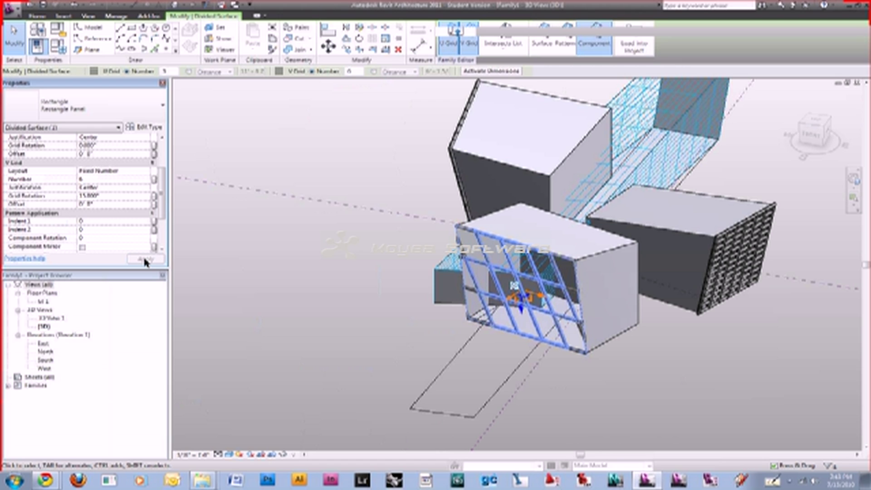
shift+middle_drag(605, 338, 324, 303)
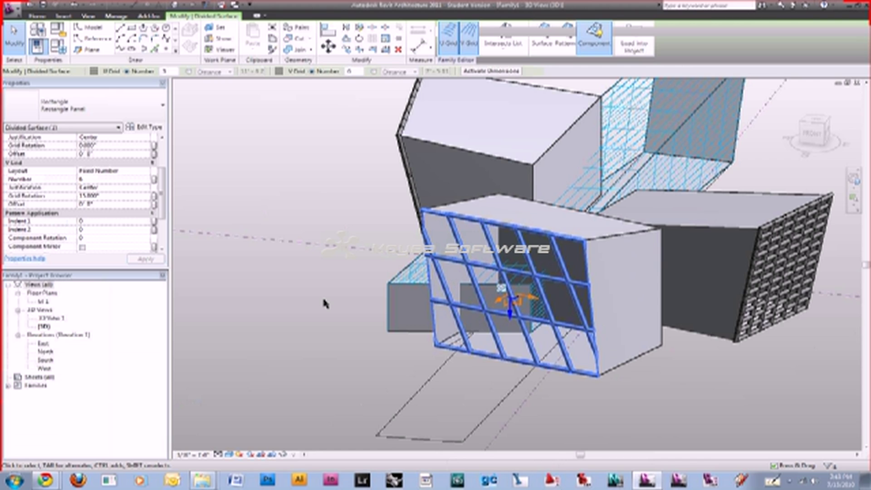
Set the V grid offset of the front panelled surface to 1' and apply it.
click(102, 204)
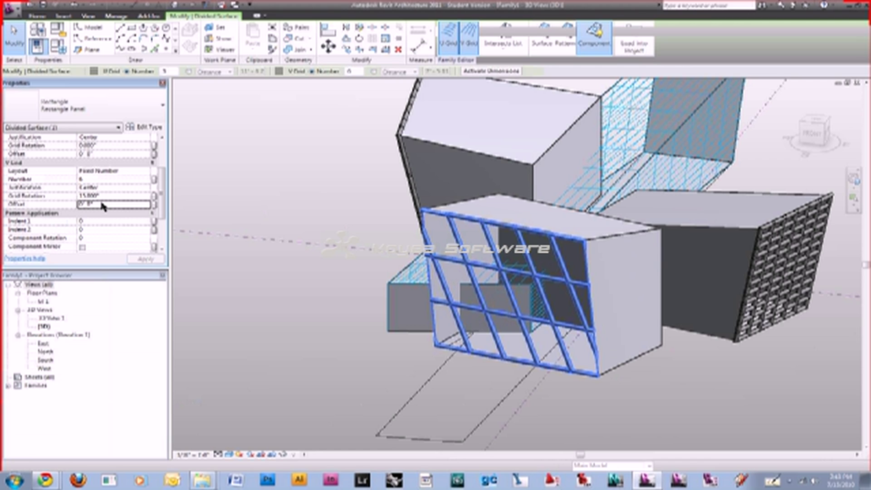
text(1)
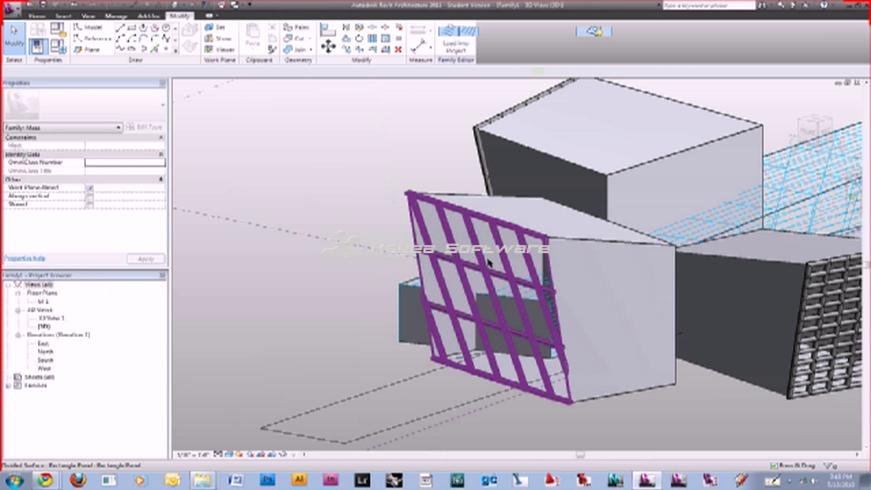
Set the border tile of the front panelled surface to Empty and apply it.
click(489, 262)
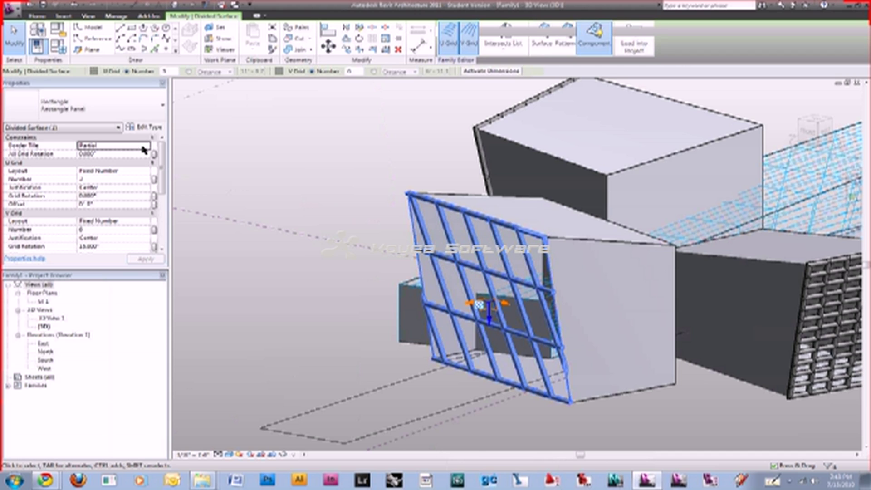
click(143, 147)
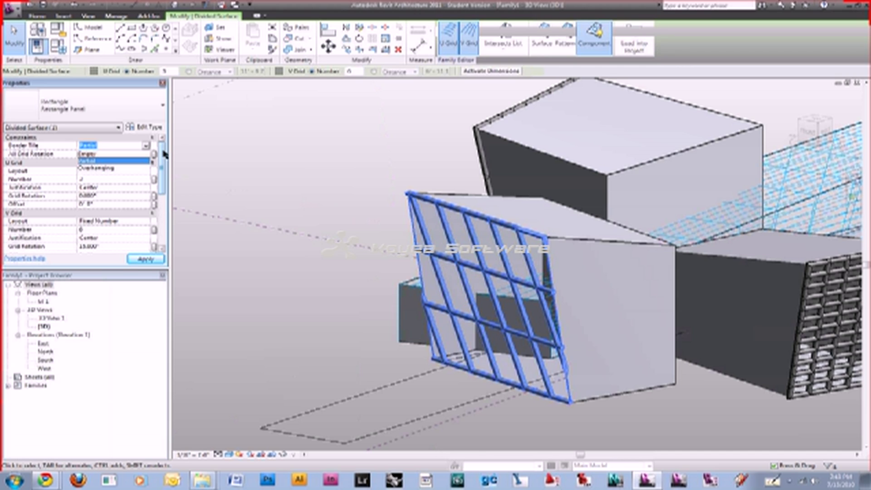
click(433, 197)
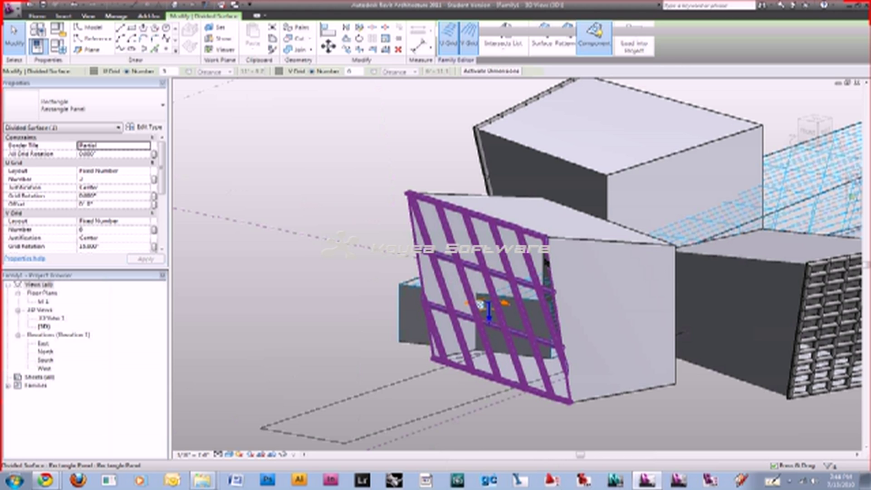
click(146, 146)
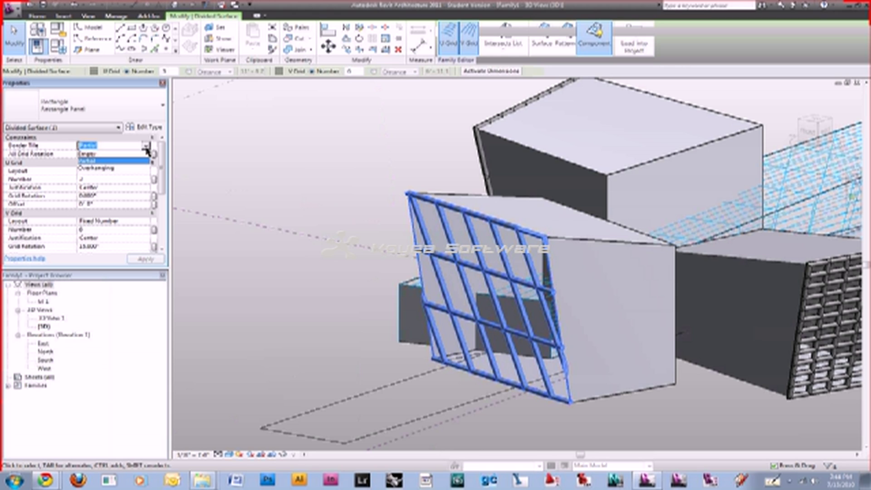
click(132, 155)
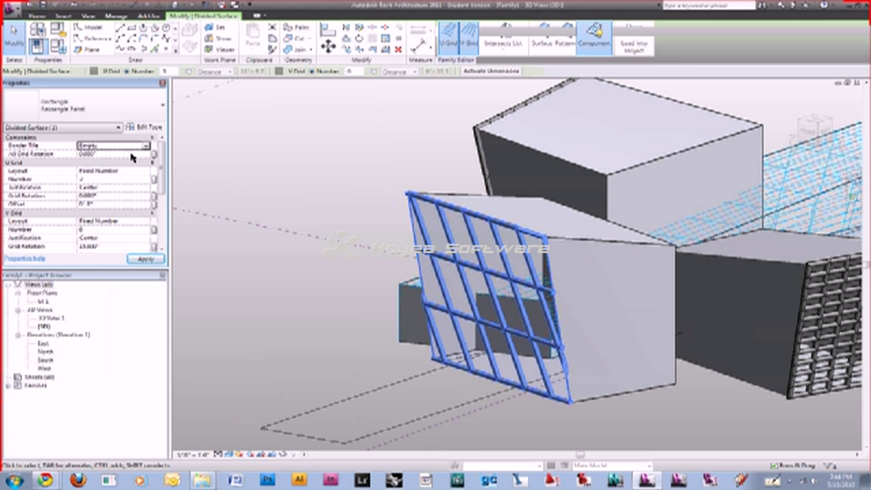
click(145, 260)
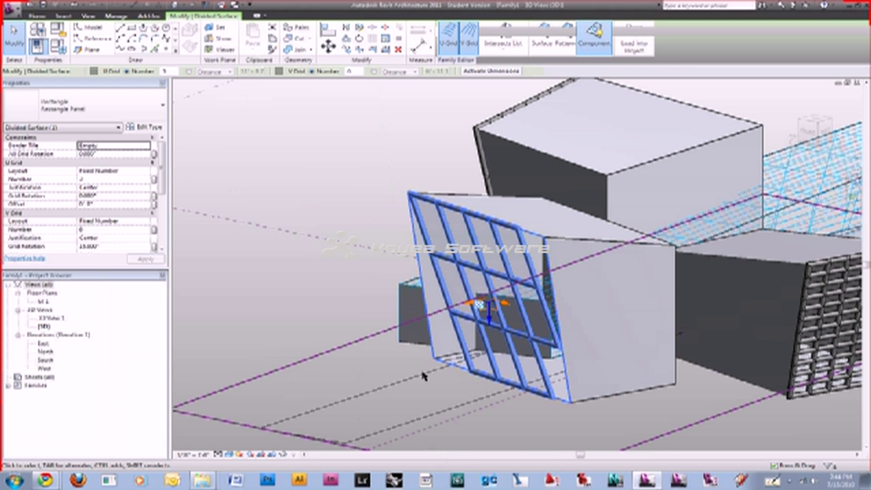
Set the border tile of the front panelled surface to Overhanging and apply it.
click(146, 147)
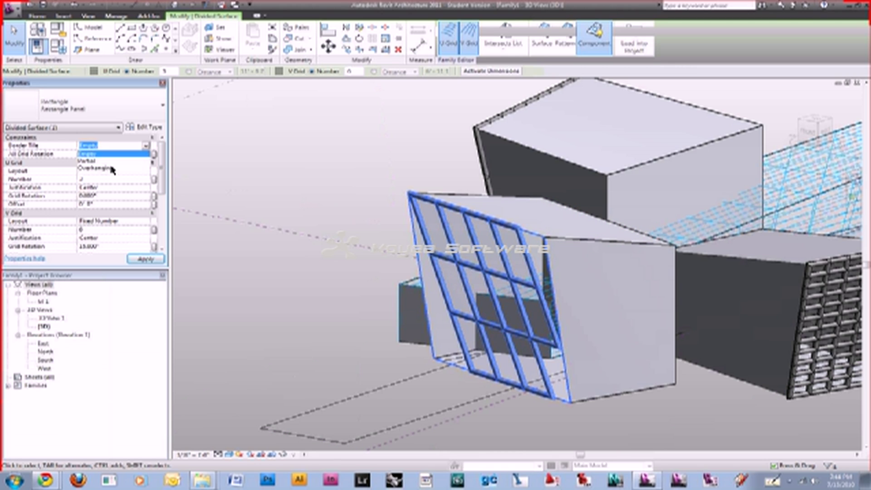
click(111, 168)
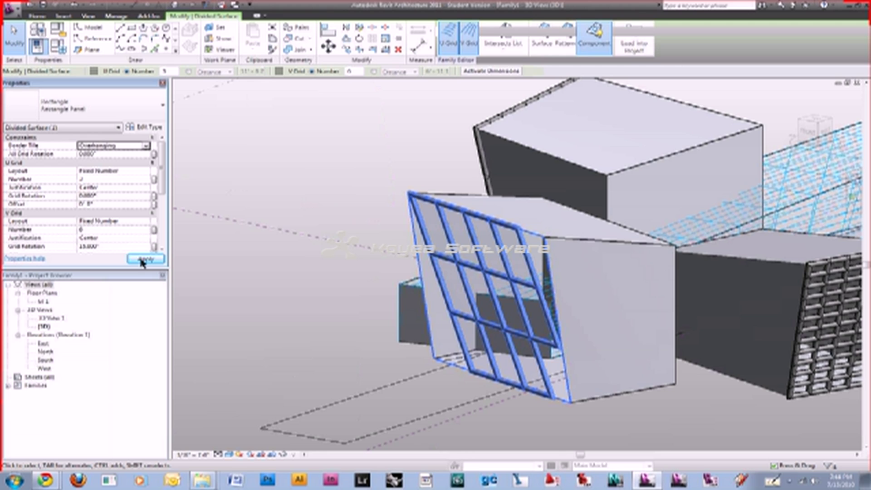
click(143, 260)
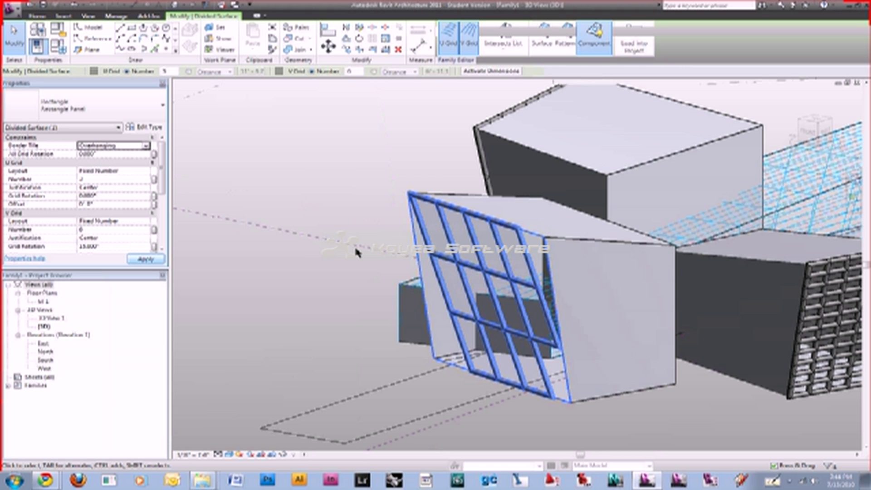
shift+middle_drag(356, 248, 180, 159)
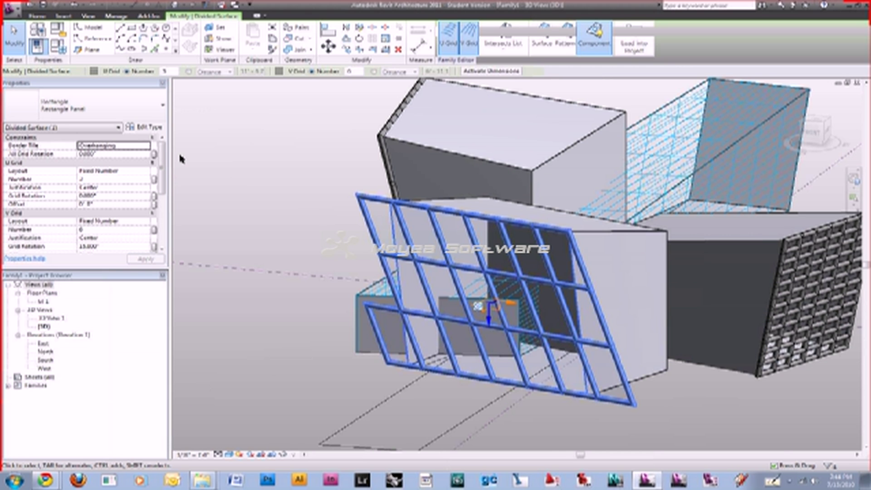
click(159, 114)
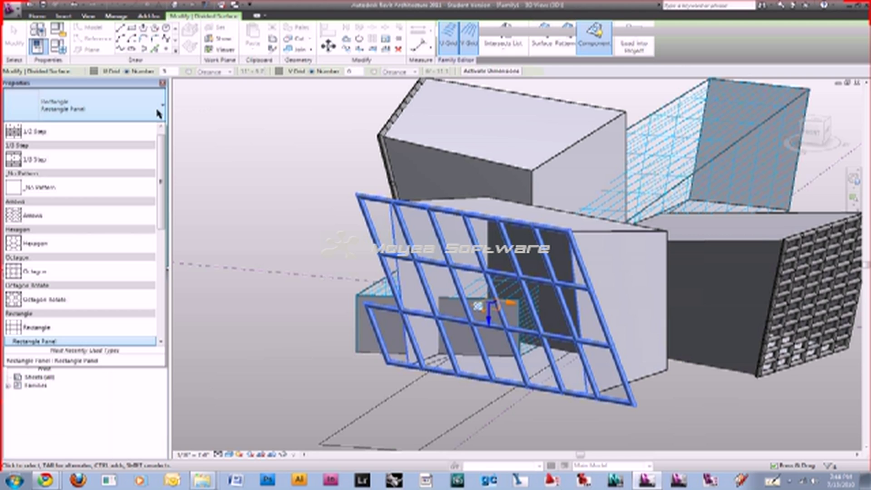
click(156, 115)
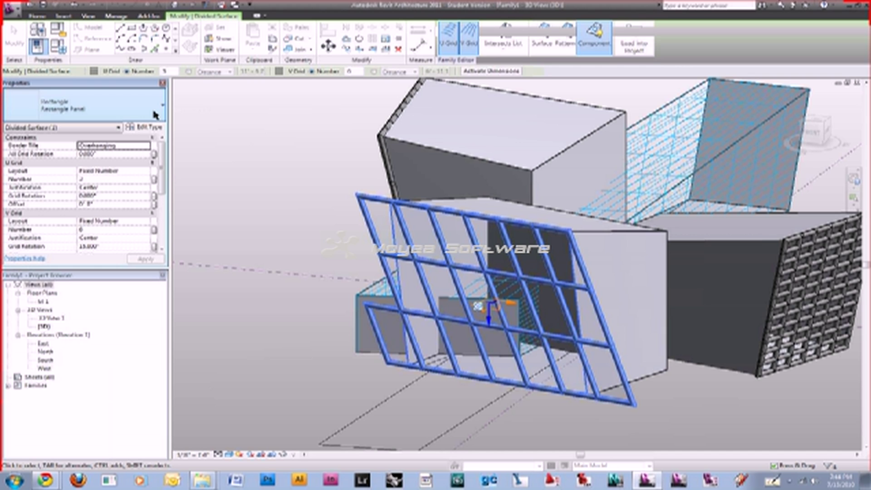
shift+middle_drag(556, 284, 262, 140)
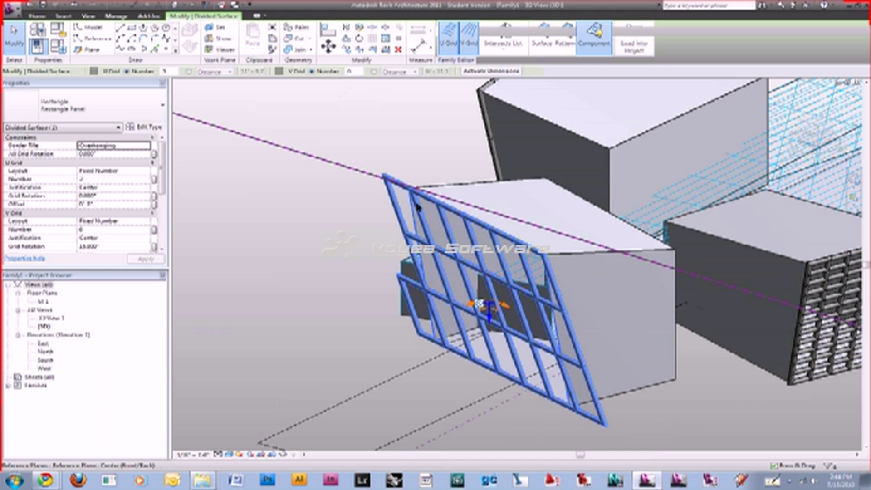
key(Tab)
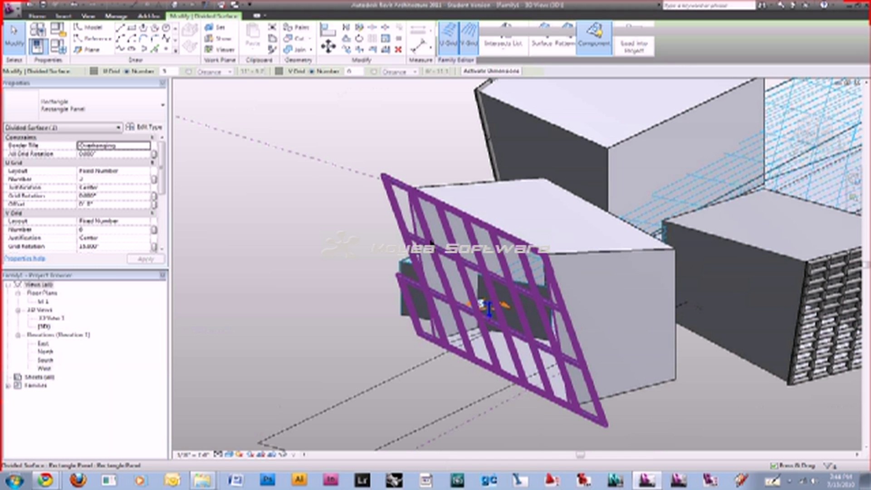
shift+middle_drag(418, 207, 480, 257)
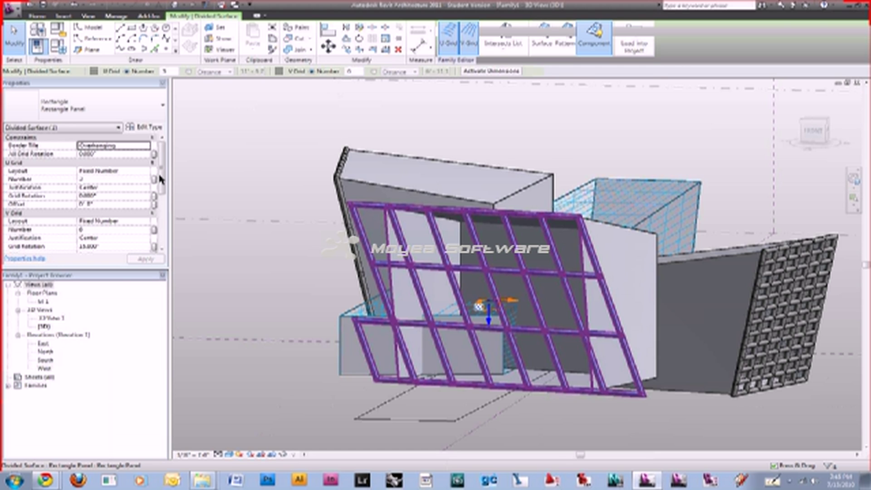
Set the front panelled surface's V grid layout to Maximum Spacing with a distance of 3', apply it and deselect the surface.
scroll(159, 179, down, 2)
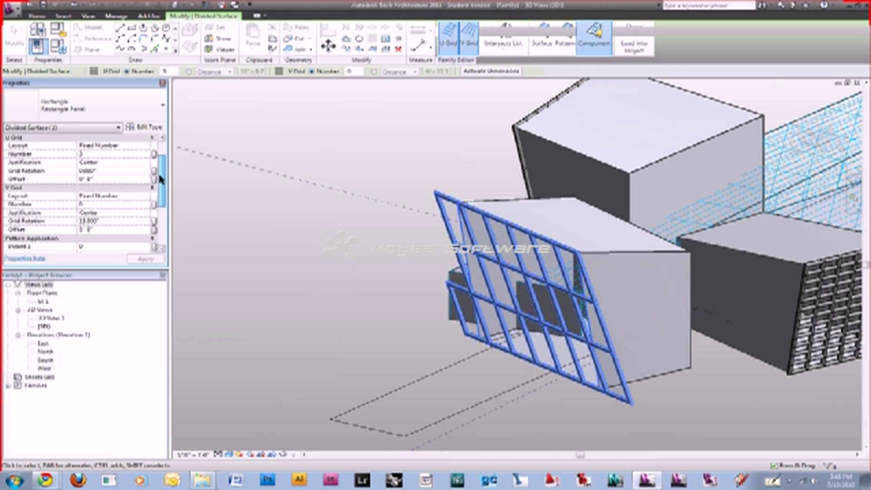
click(114, 195)
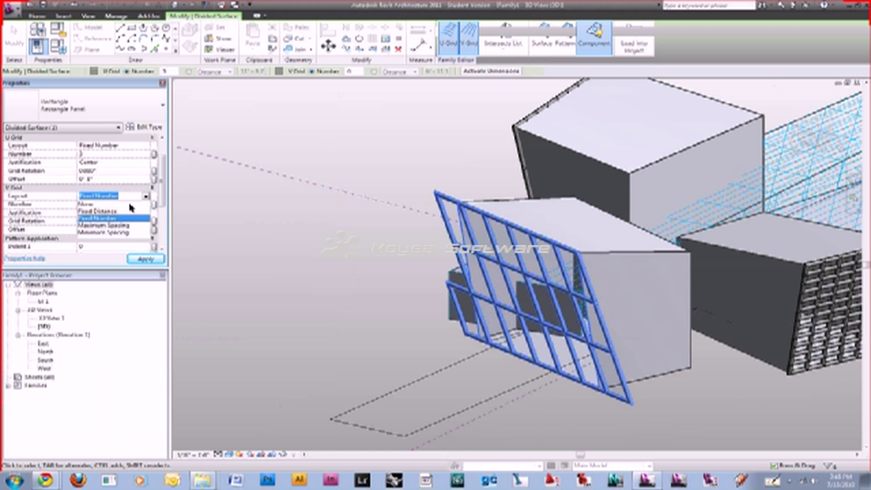
key(Down)
key(Return)
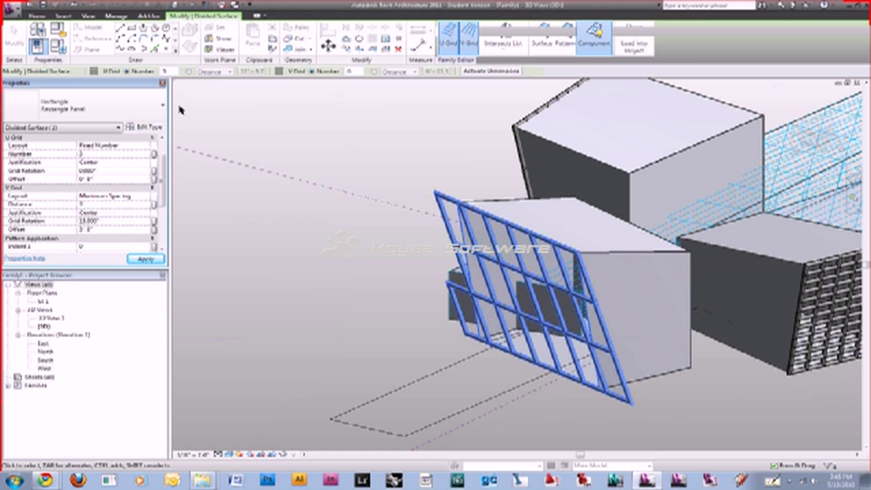
click(689, 231)
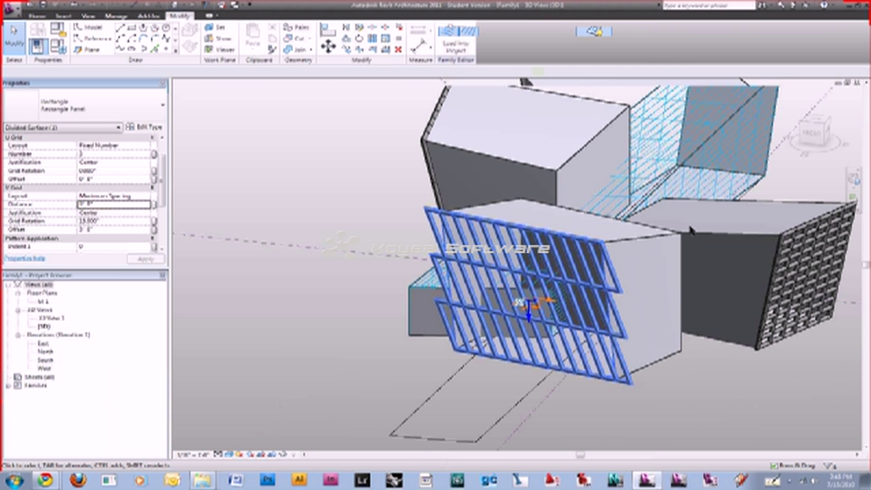
shift+middle_drag(690, 230, 749, 223)
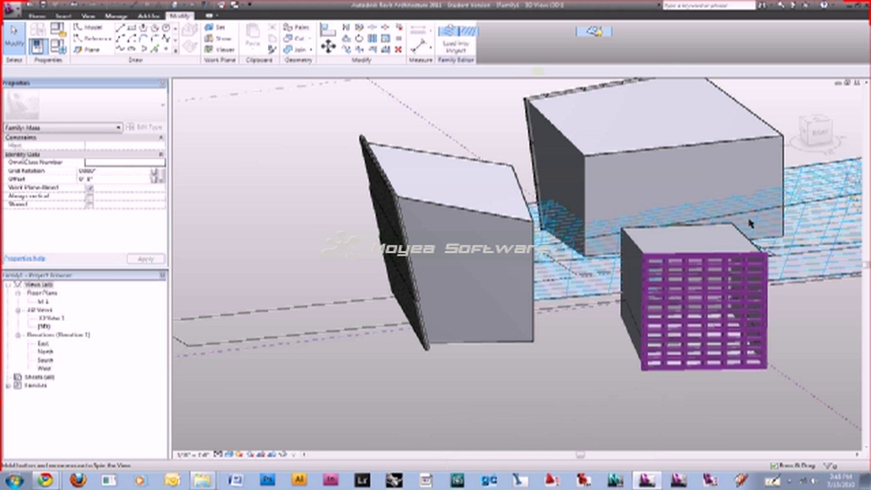
shift+middle_drag(749, 219, 220, 198)
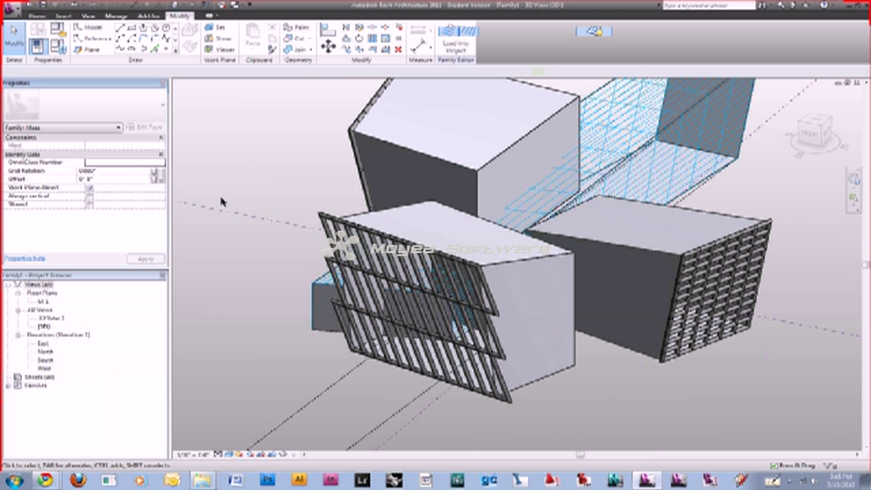
Create a new project from the default template, dismissing the save reminder without saving the mass family.
click(10, 8)
mouse_move(34, 43)
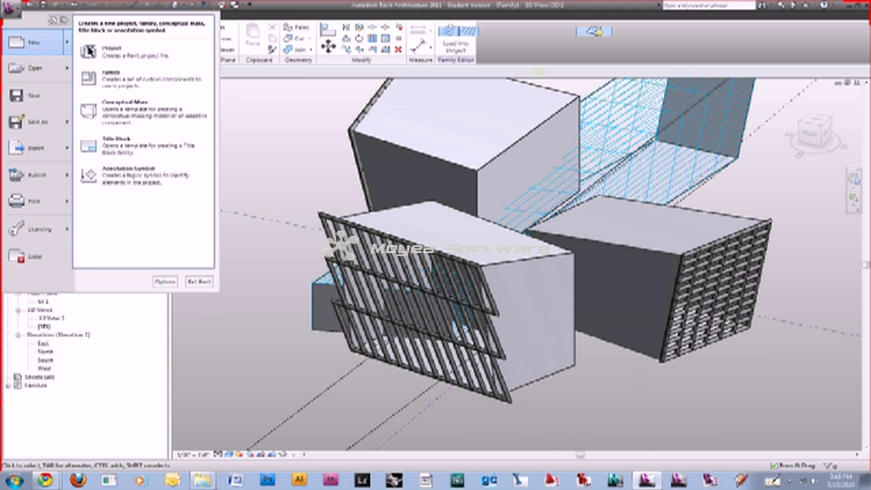
click(116, 46)
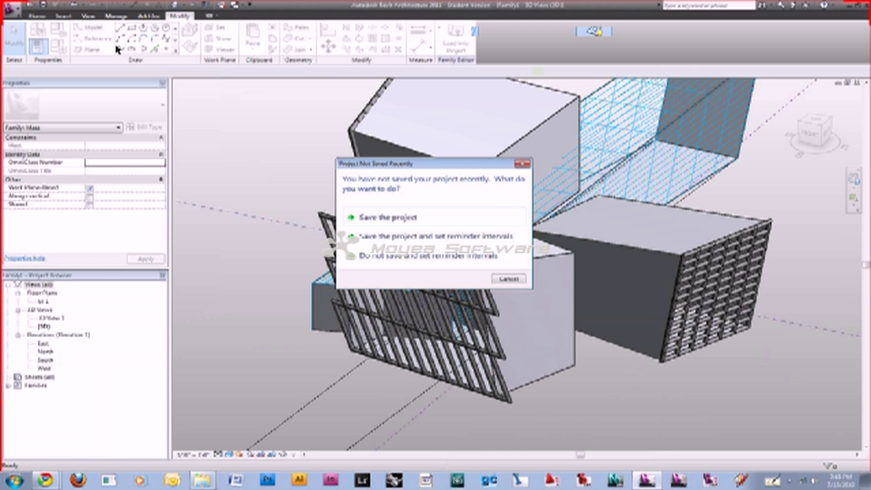
click(509, 278)
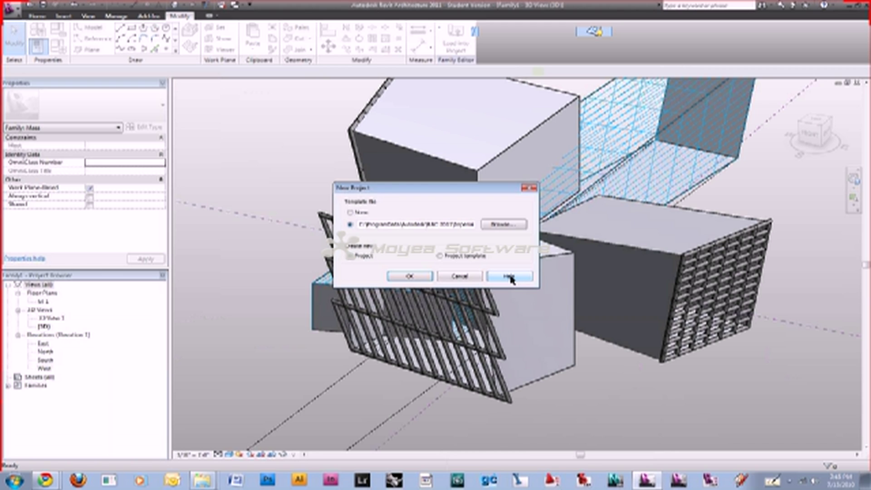
click(407, 277)
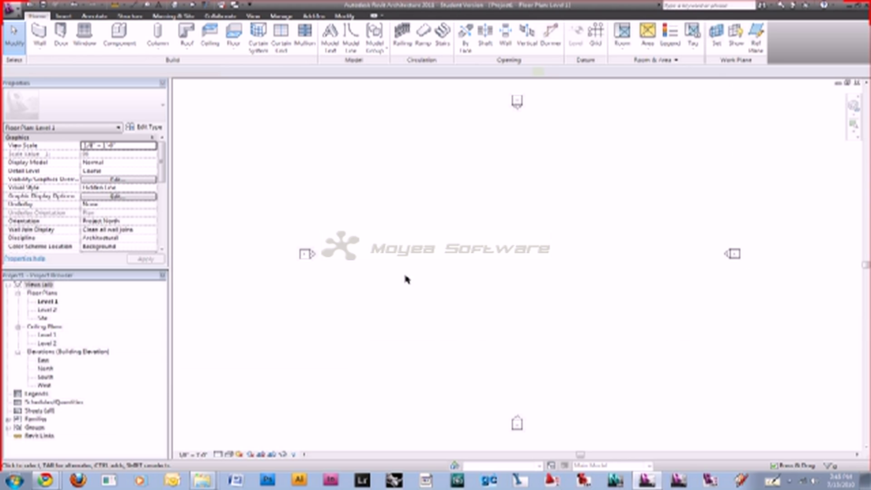
scroll(510, 200, down, 3)
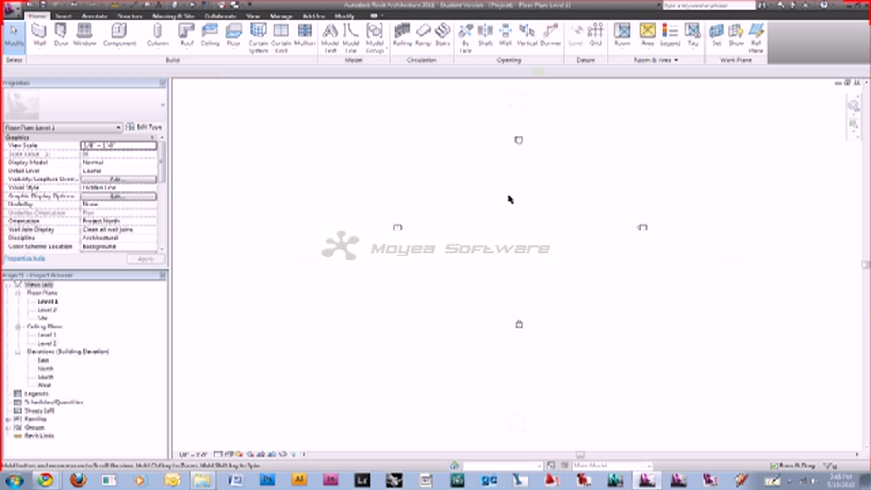
middle_drag(508, 195, 458, 241)
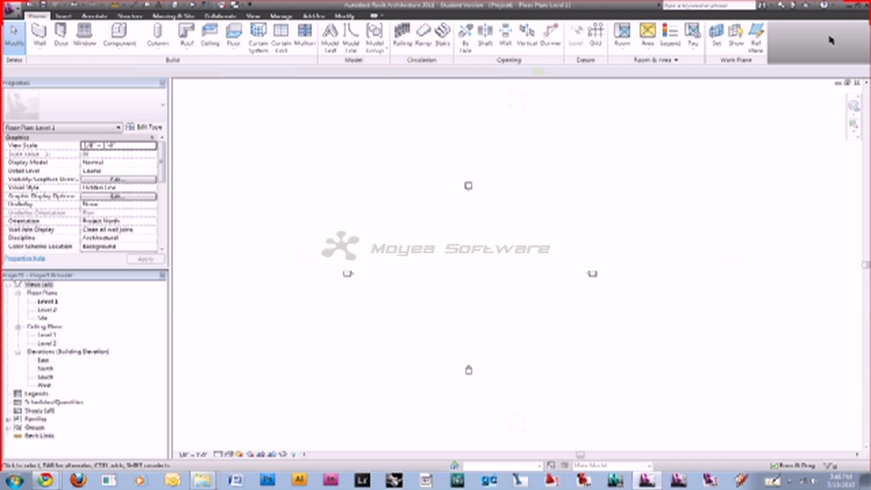
click(848, 83)
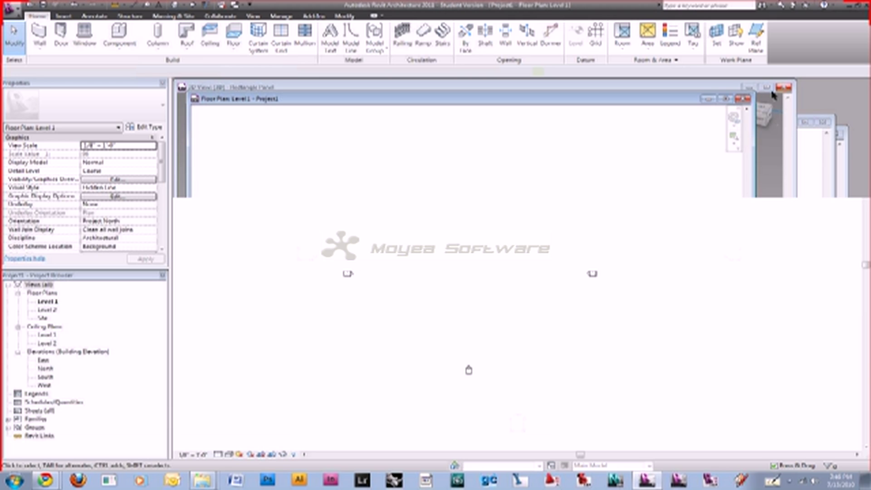
click(772, 100)
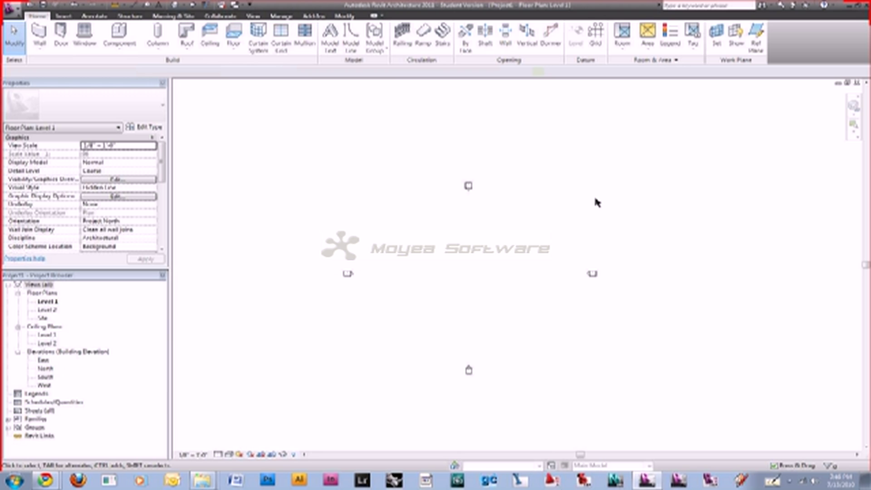
Load the mass family into the new project and dismiss the Show Mass notice.
key(ctrl+Tab)
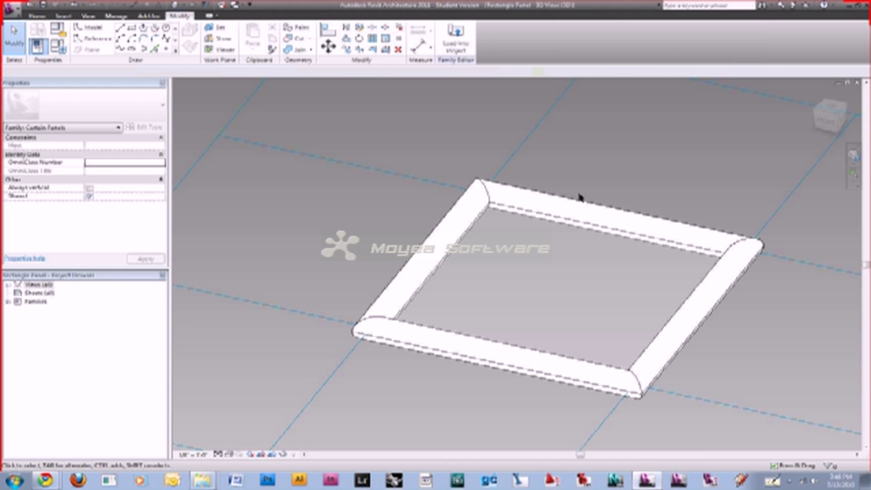
key(ctrl+Tab)
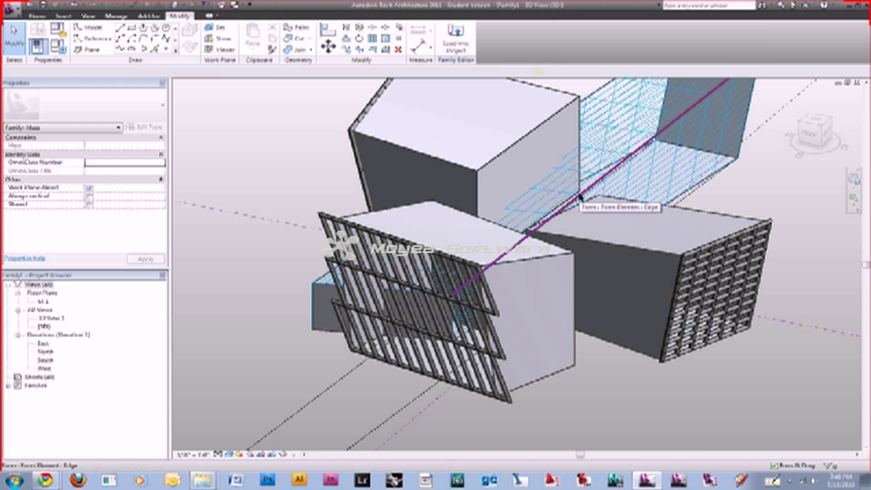
shift+middle_drag(579, 196, 495, 118)
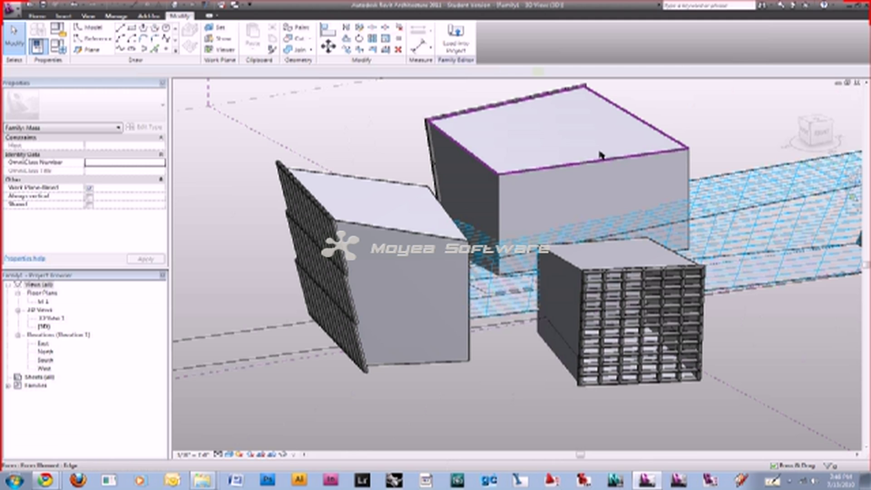
click(457, 33)
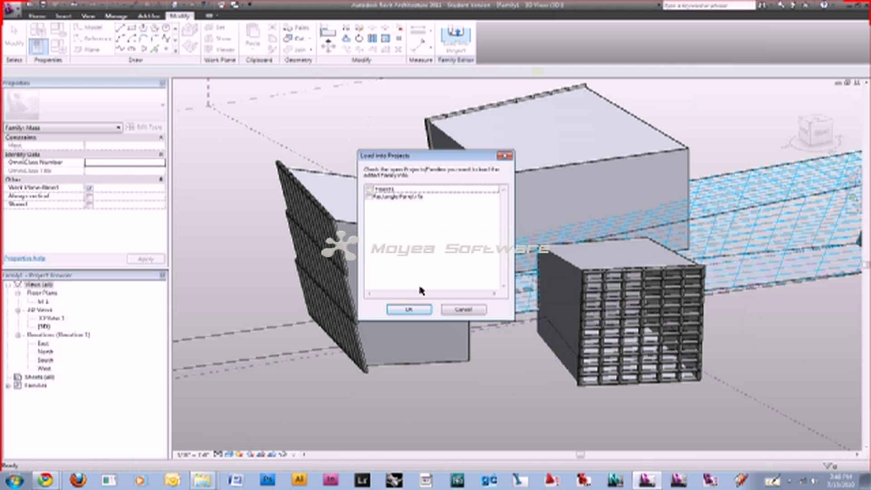
key(Return)
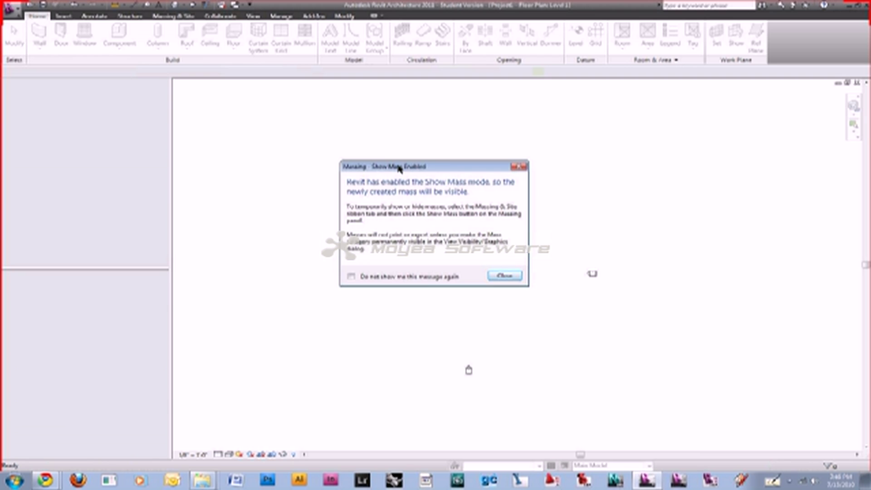
drag(398, 165, 434, 180)
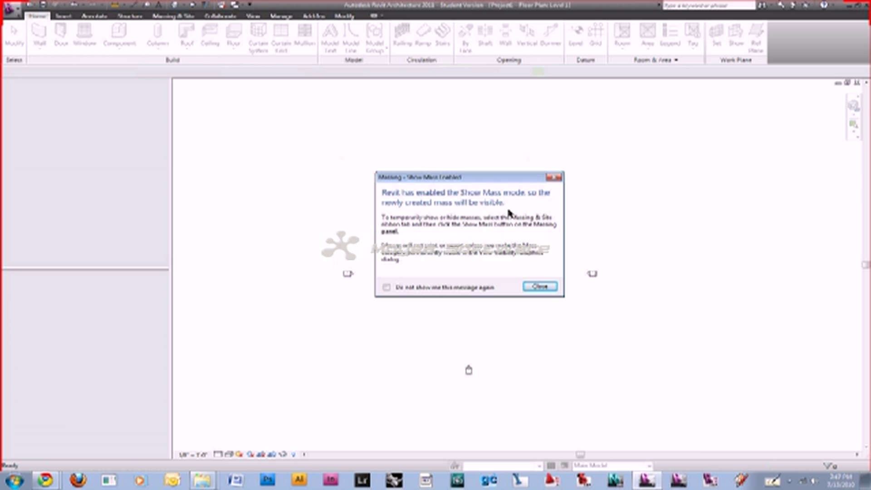
click(538, 286)
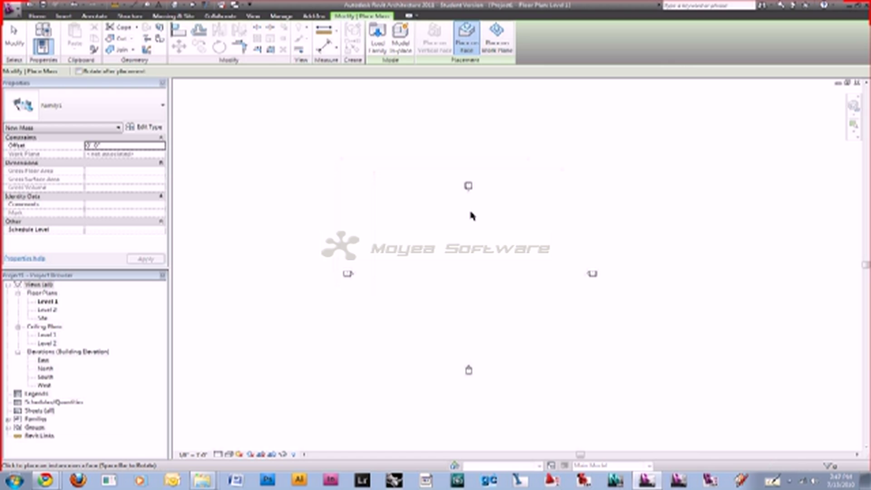
Place one instance of the mass on the Level 1 work plane between the elevation markers, rotated 180 degrees.
click(473, 264)
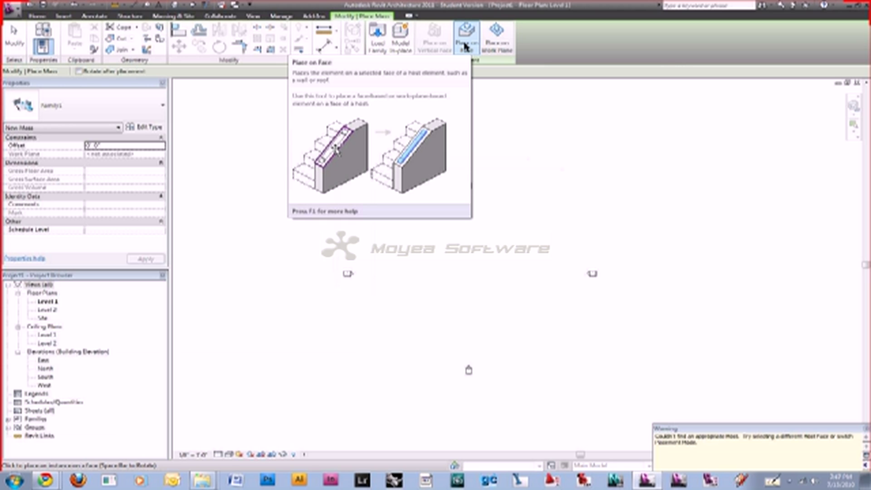
click(497, 40)
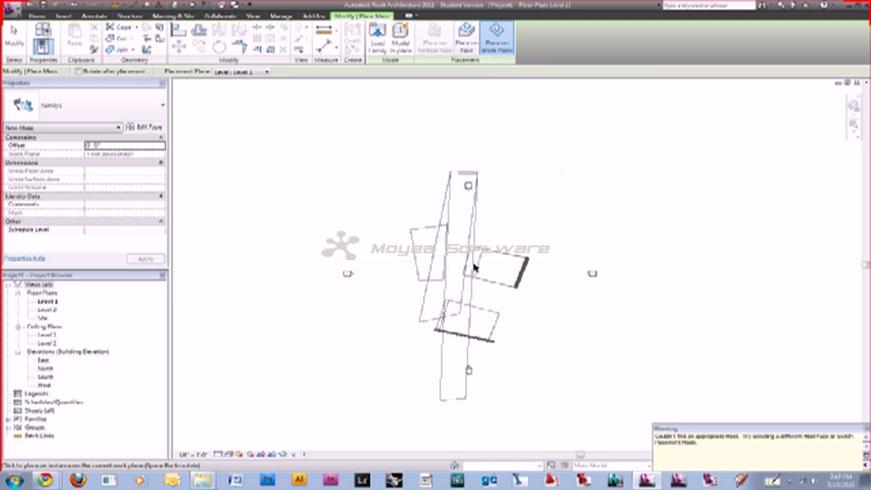
key(space)
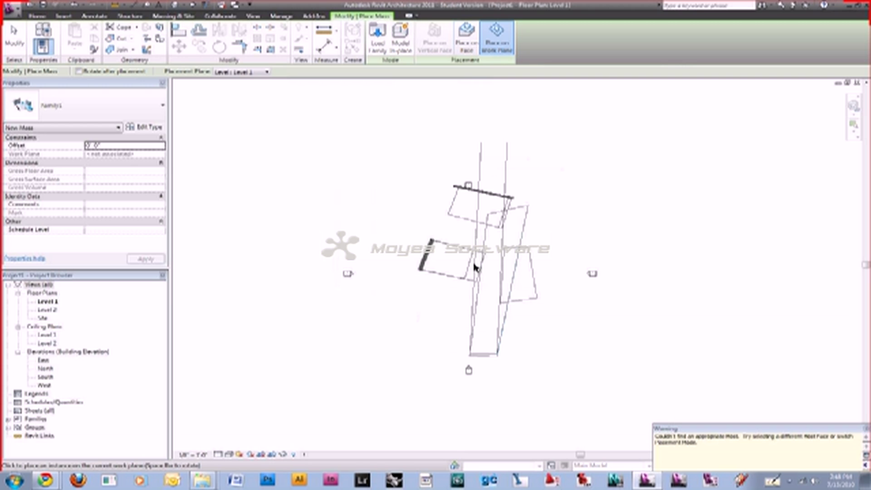
key(space)
key(space)
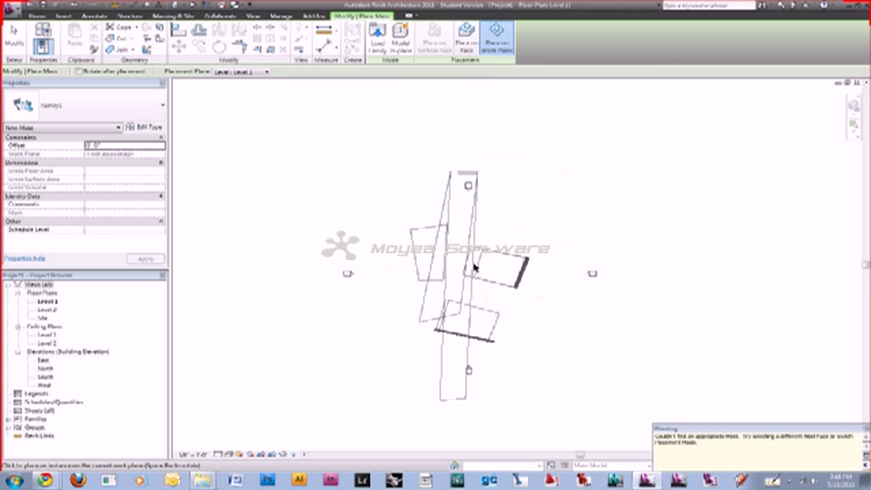
key(space)
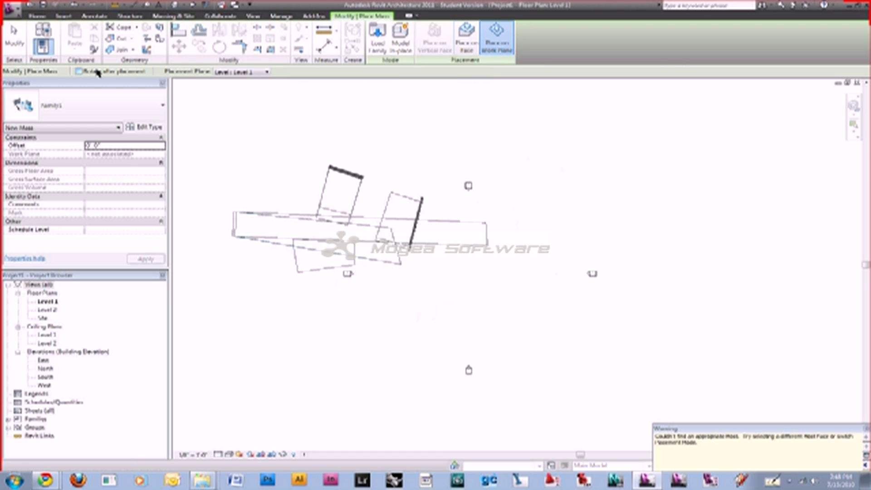
key(space)
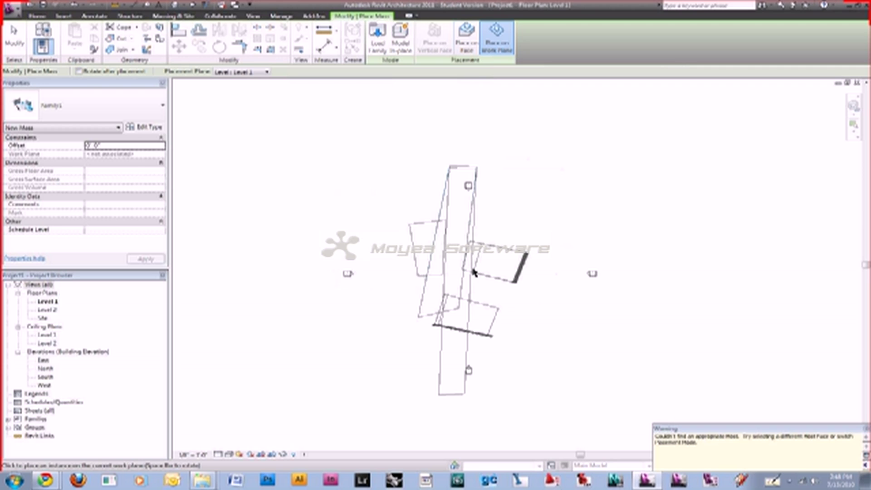
key(space)
key(space)
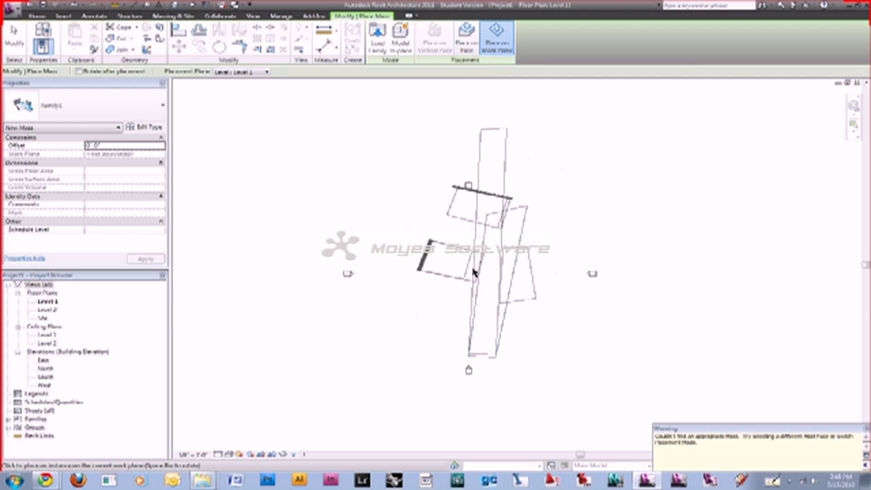
click(473, 272)
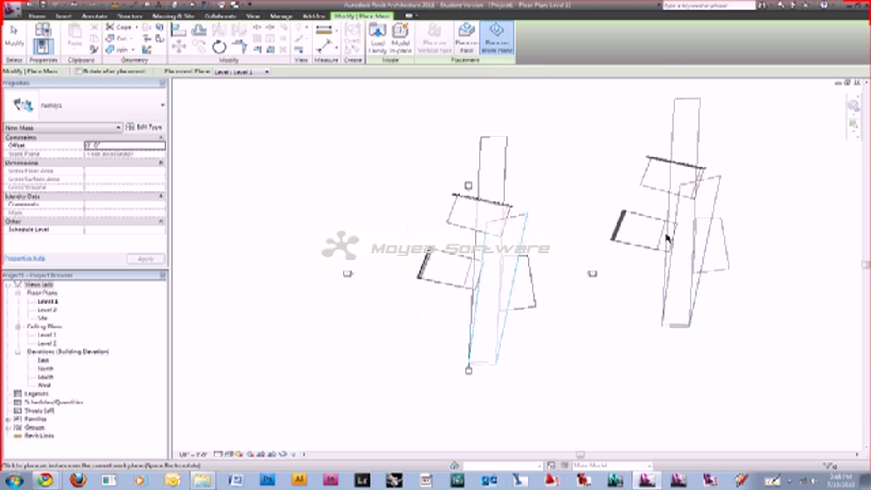
key(Escape)
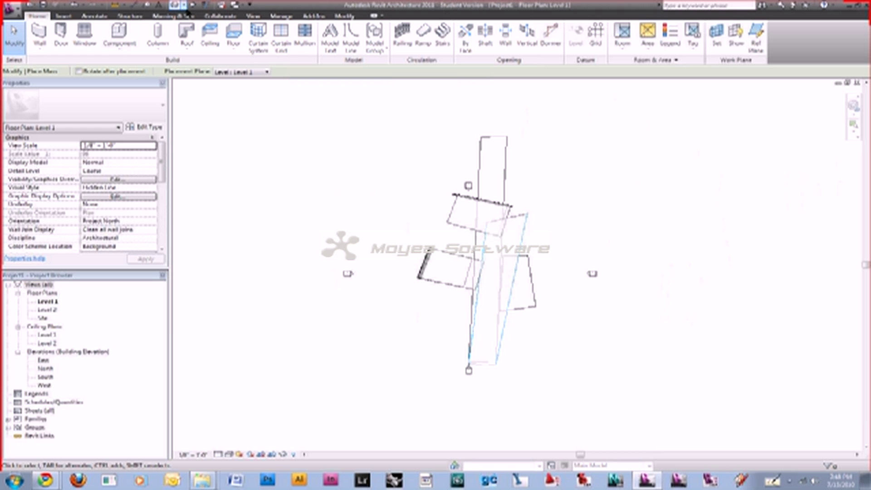
Open the default 3D view and examine the placed mass from several sides.
click(174, 7)
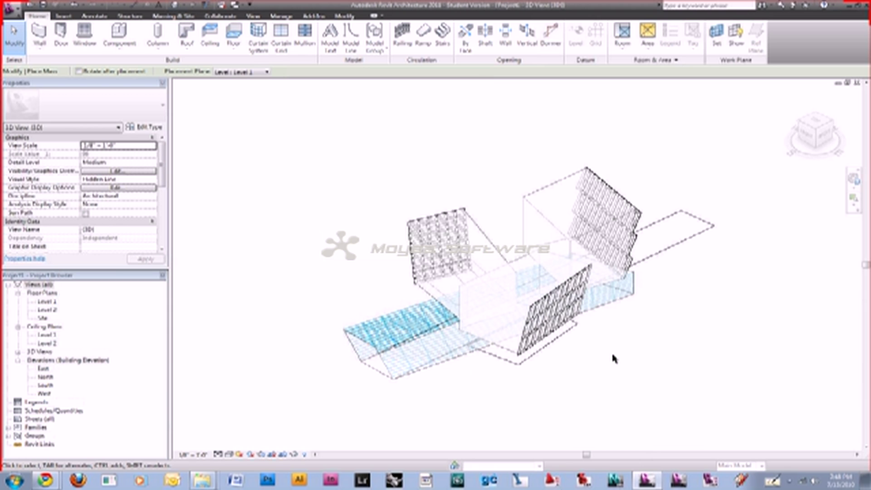
shift+middle_drag(612, 355, 777, 306)
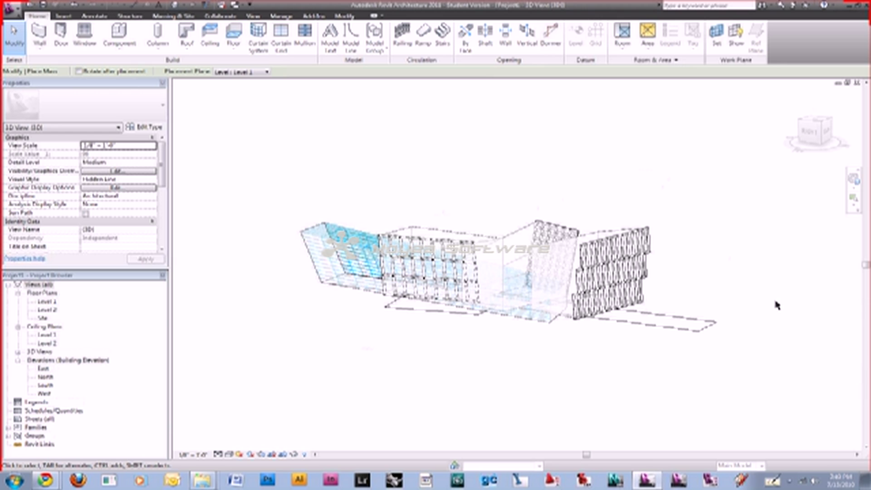
shift+middle_drag(717, 282, 697, 246)
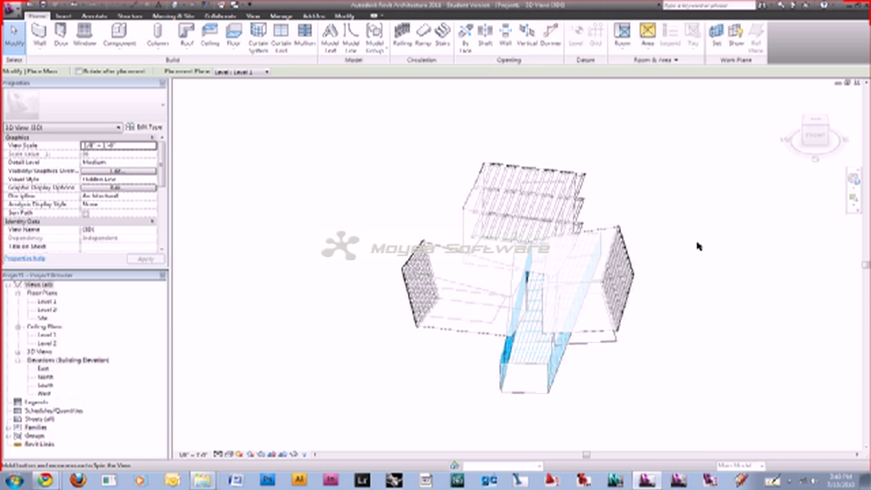
middle_drag(443, 270, 431, 248)
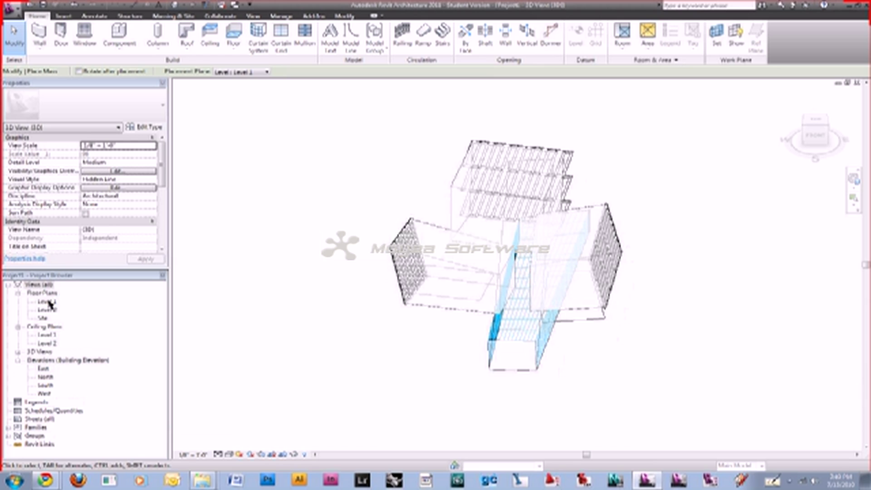
Create a perspective camera view from the Level 1 plan, with the eye northeast of the mass and the target at its south end.
double_click(49, 302)
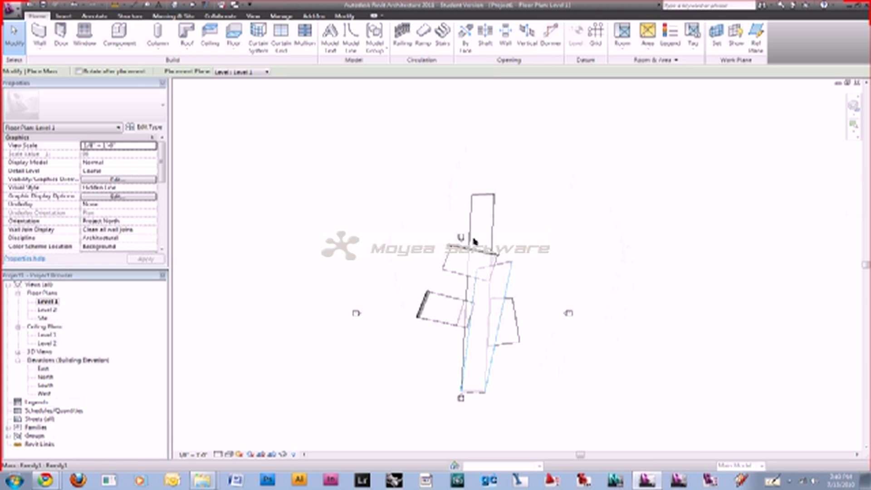
key(Escape)
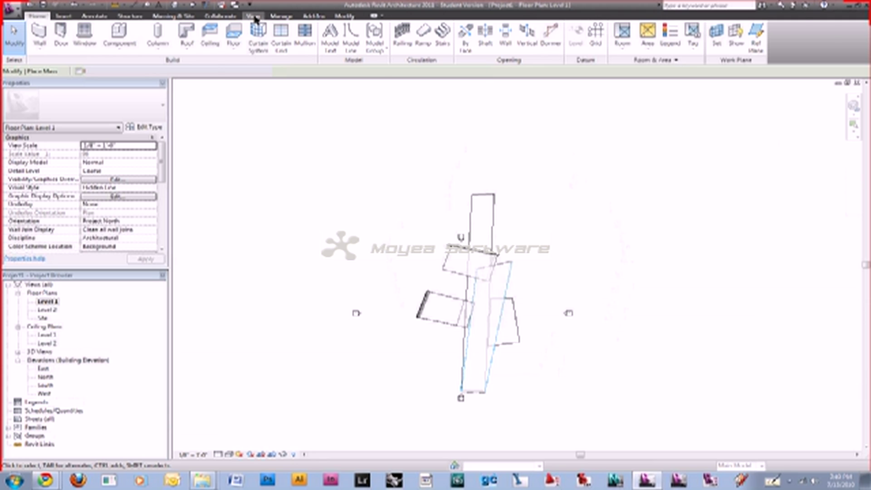
click(255, 17)
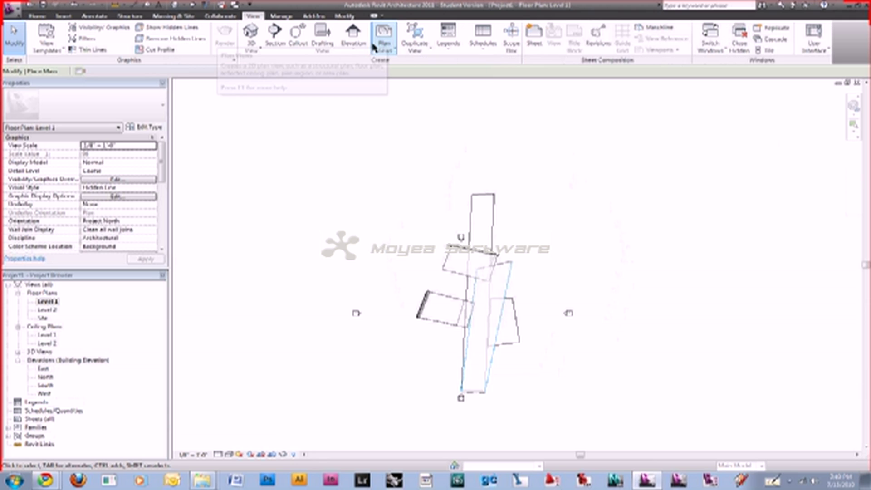
click(256, 46)
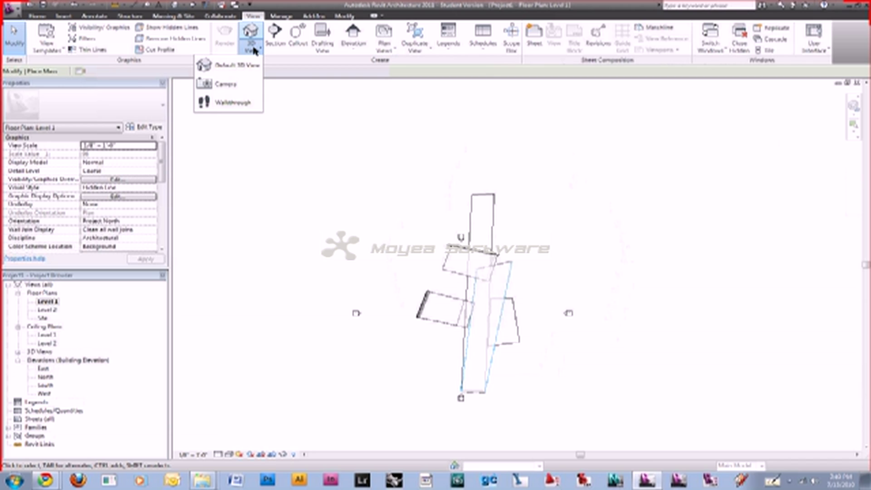
click(251, 86)
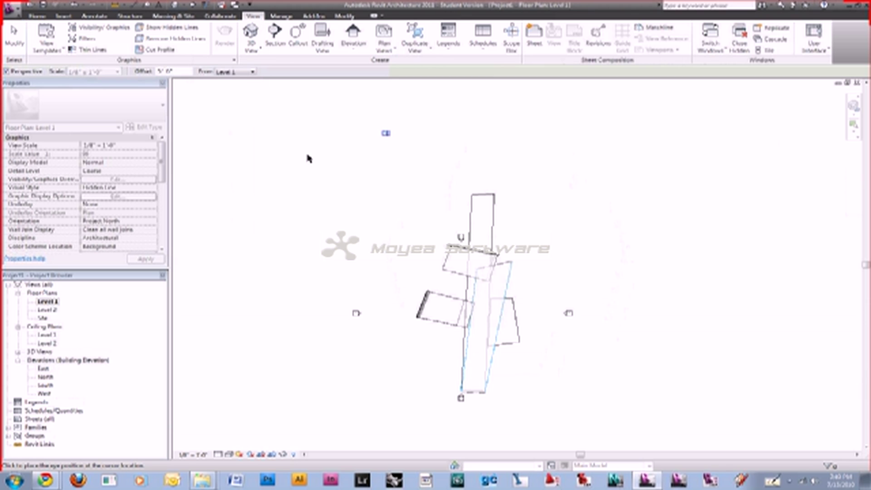
click(250, 73)
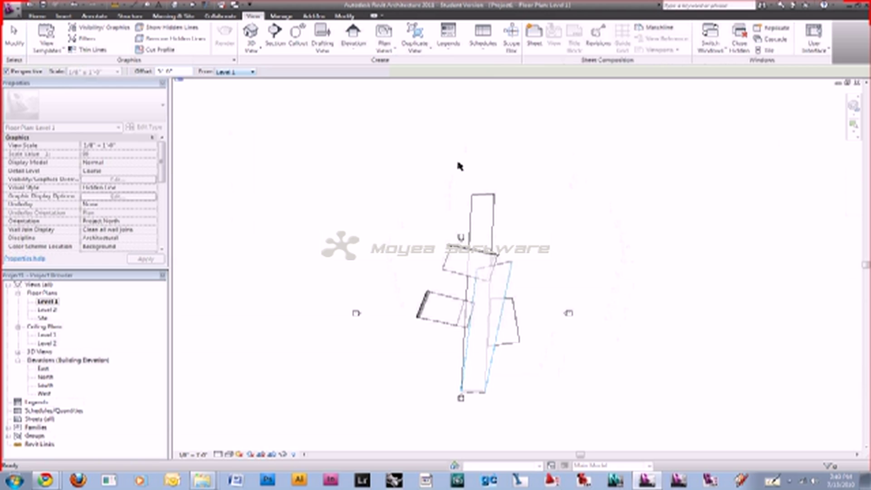
key(Return)
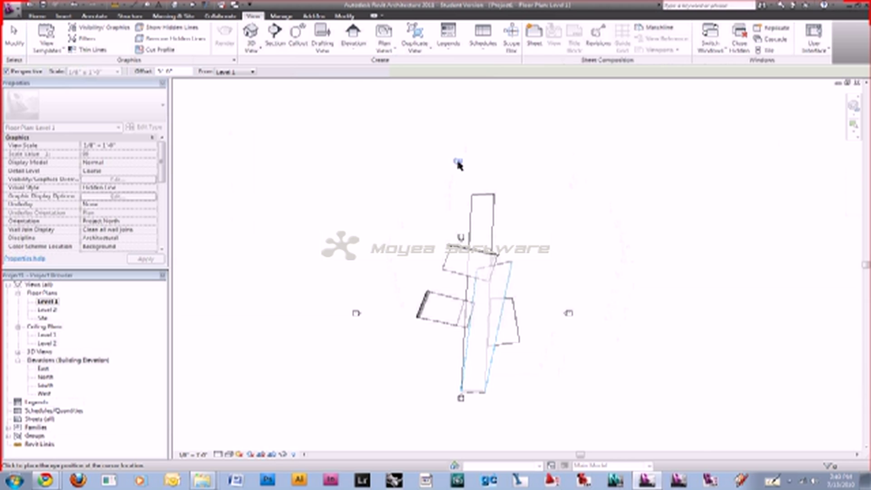
scroll(486, 228, down, 1)
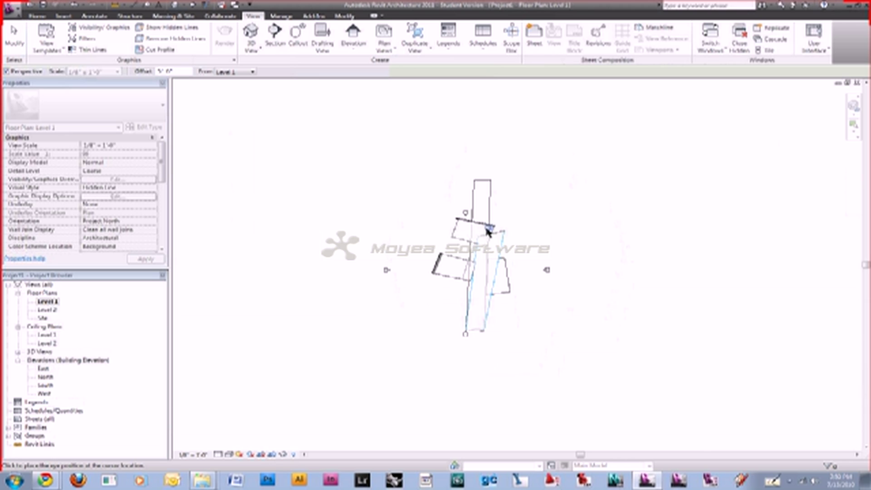
middle_drag(502, 151, 505, 191)
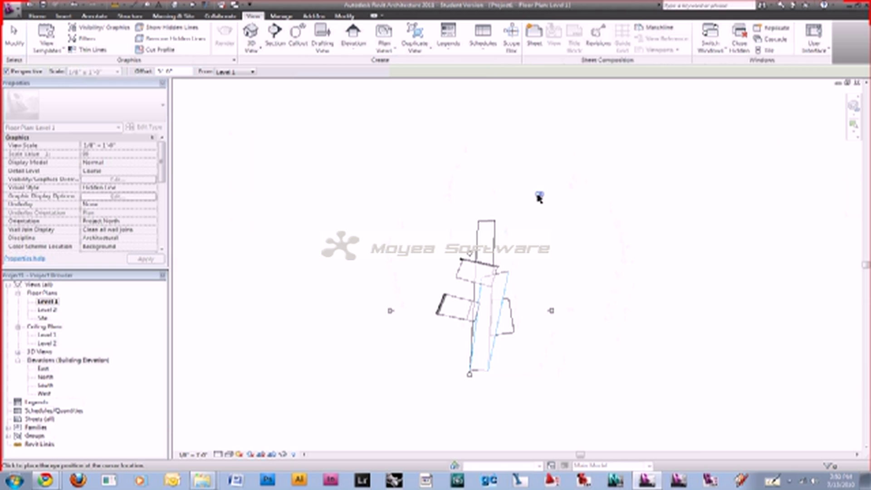
click(539, 196)
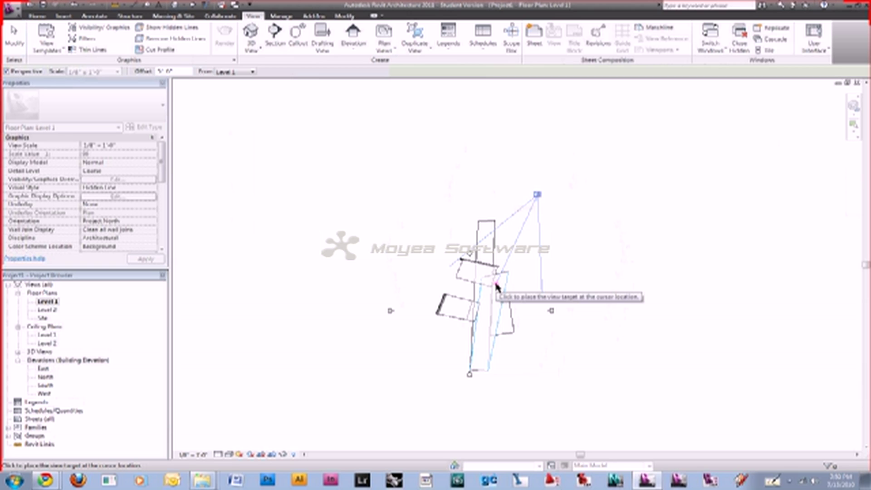
click(465, 364)
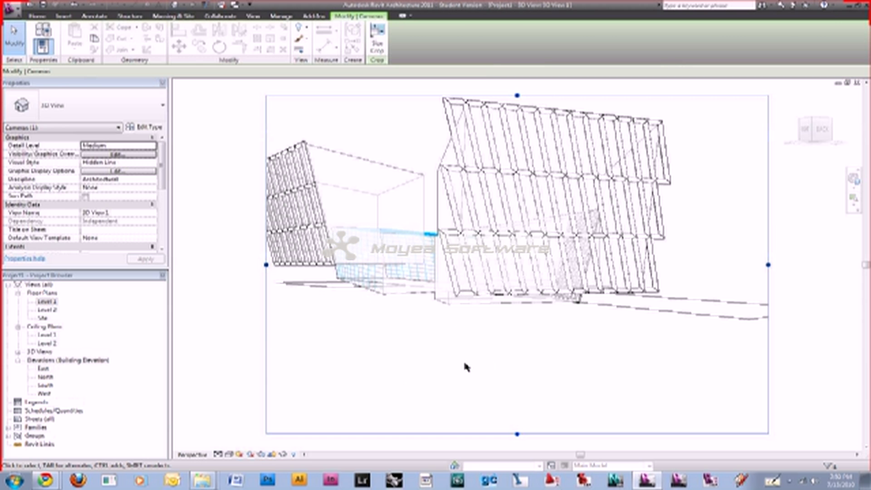
Extend the top and left edges of the camera view's crop region to show more around the mass.
middle_drag(385, 263, 398, 288)
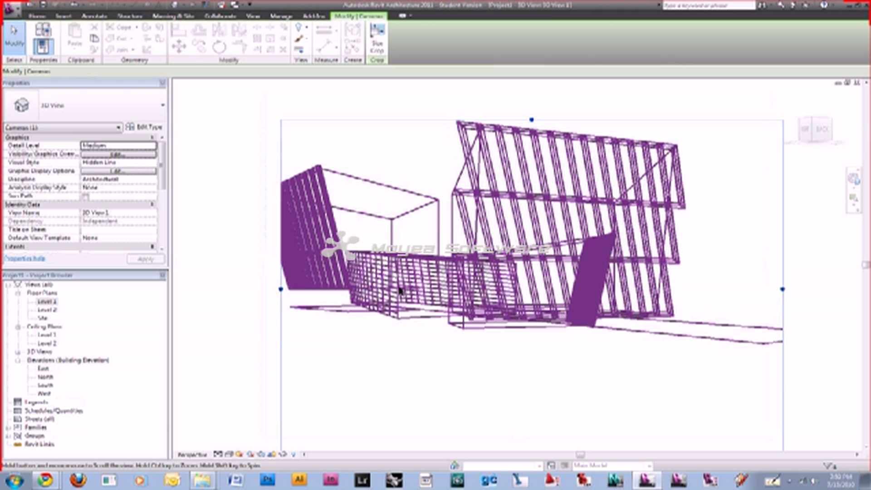
scroll(447, 308, down, 2)
drag(502, 184, 501, 154)
drag(338, 284, 277, 281)
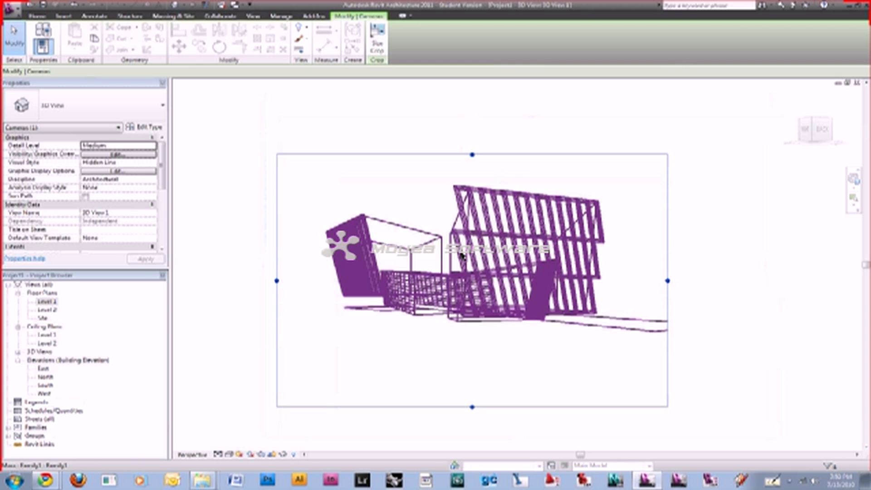
Select the mass and orbit the perspective view around it to a higher viewpoint facing the panelled surfaces.
click(515, 242)
shift+middle_drag(515, 241, 539, 278)
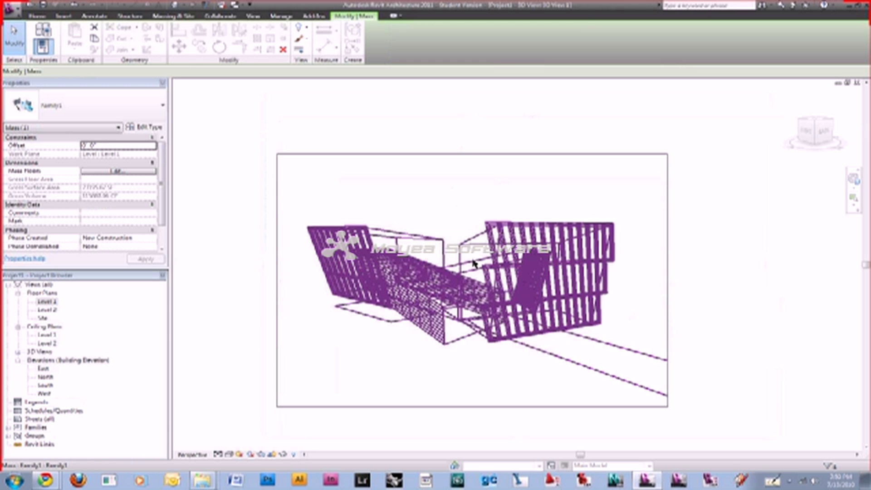
shift+middle_drag(474, 262, 478, 262)
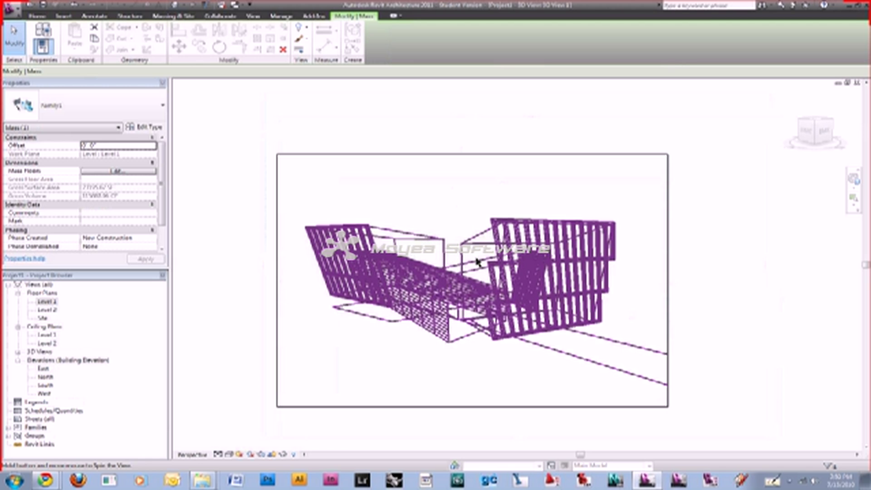
Deselect the mass, switch back to the mass family and open its Level 1 floor plan.
click(736, 313)
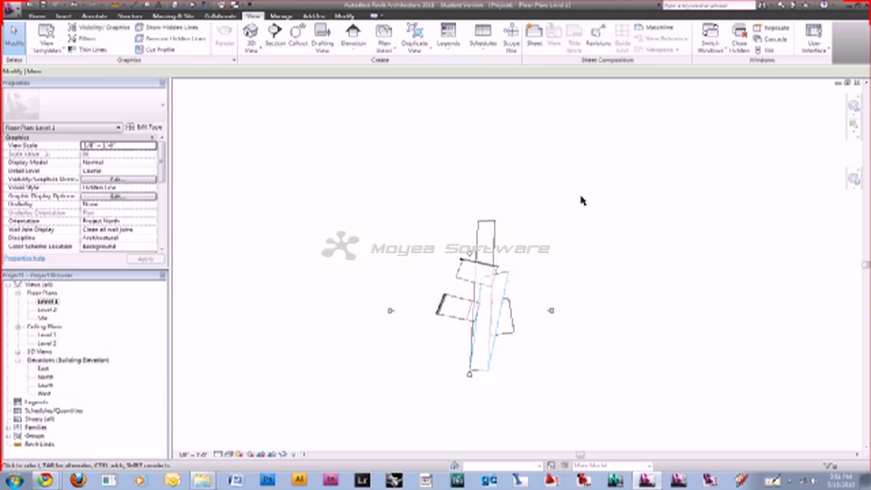
key(ctrl+Tab)
key(ctrl+Tab)
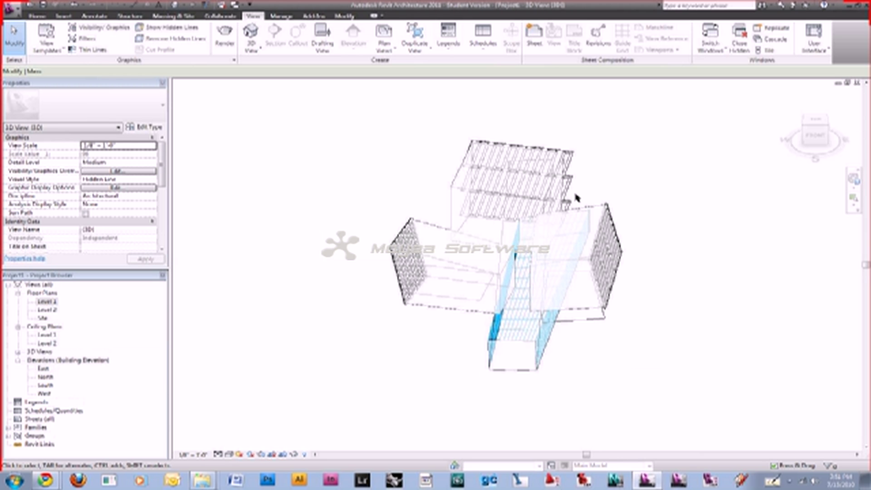
key(ctrl+Tab)
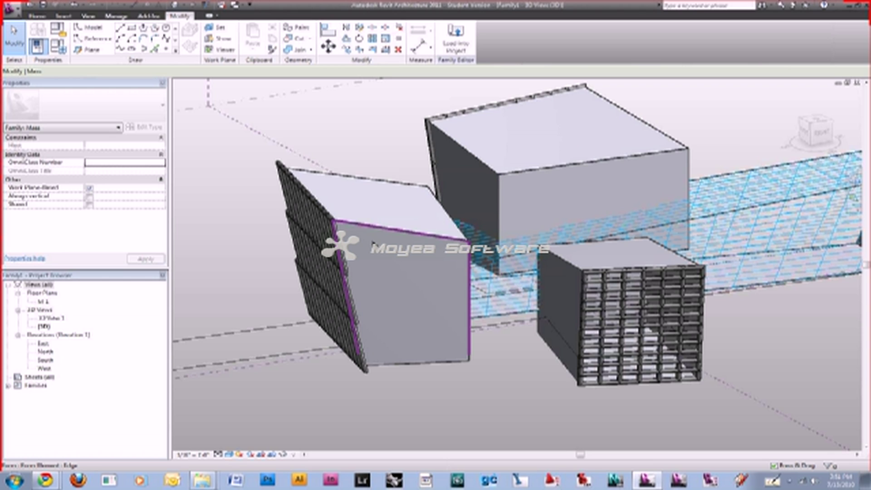
scroll(372, 245, down, 5)
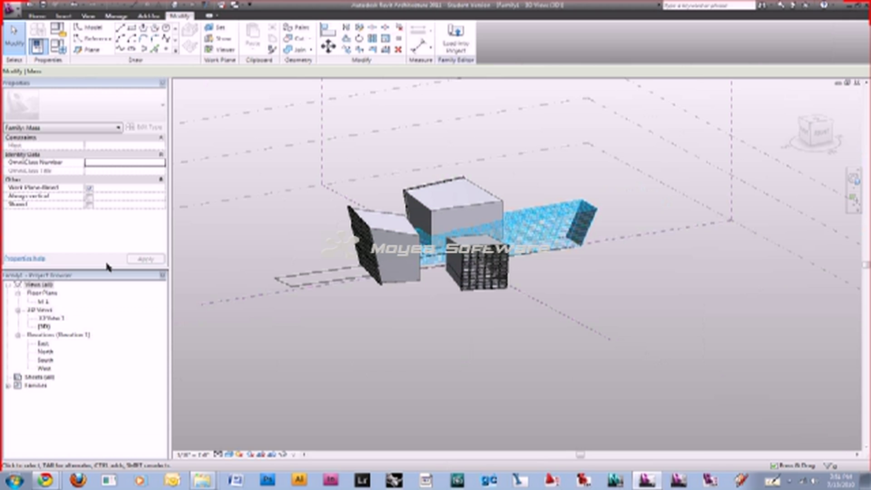
double_click(42, 302)
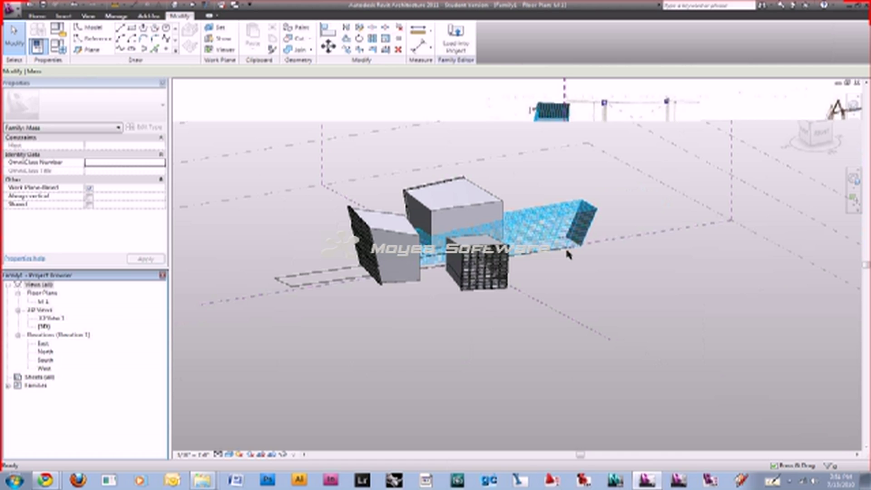
Copy all the mass forms twice in a horizontal row to the west of the sketch, and clear the selection.
drag(494, 162, 622, 303)
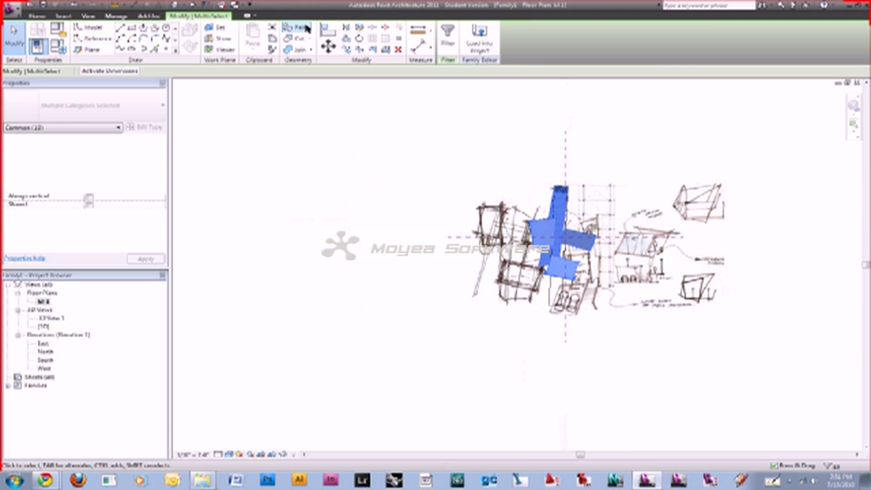
click(346, 50)
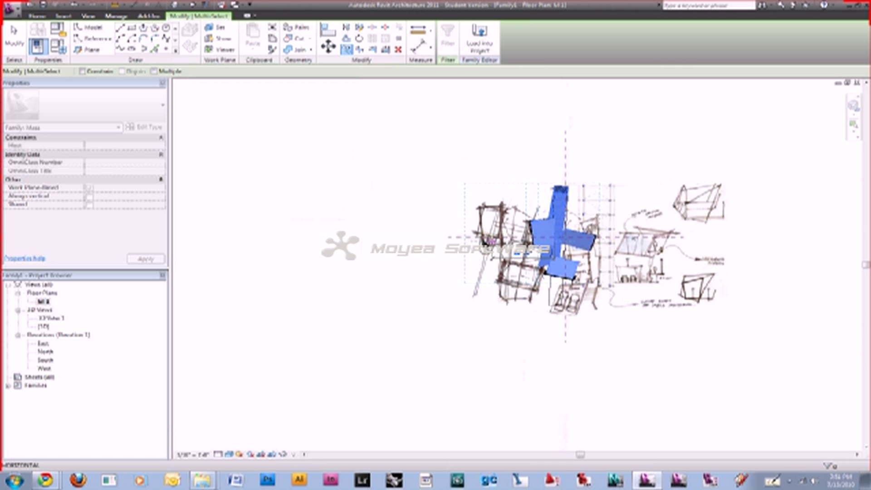
click(406, 244)
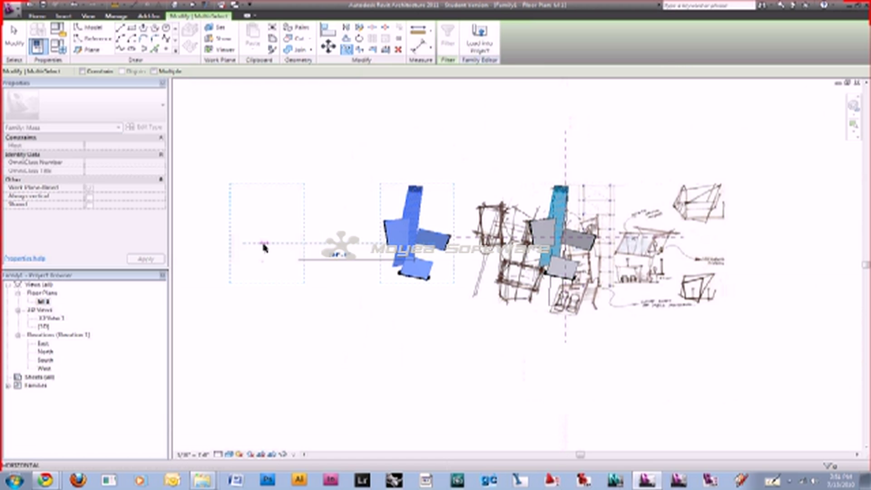
click(264, 245)
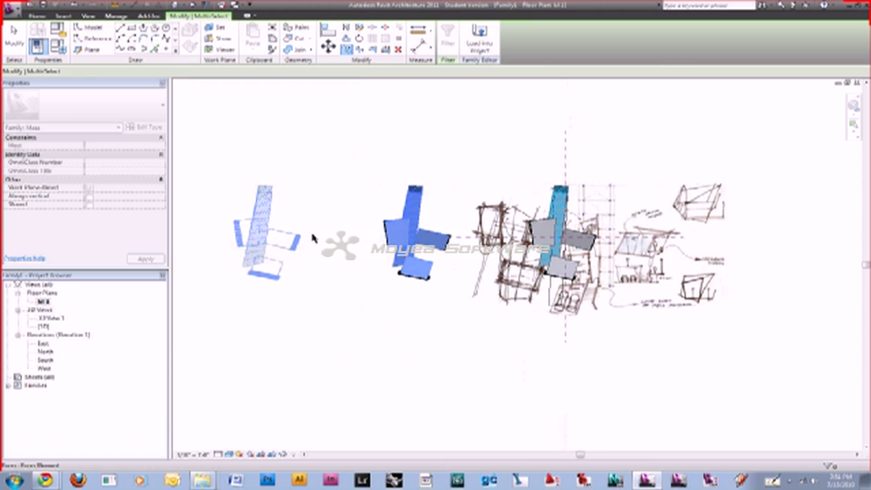
click(450, 283)
click(450, 280)
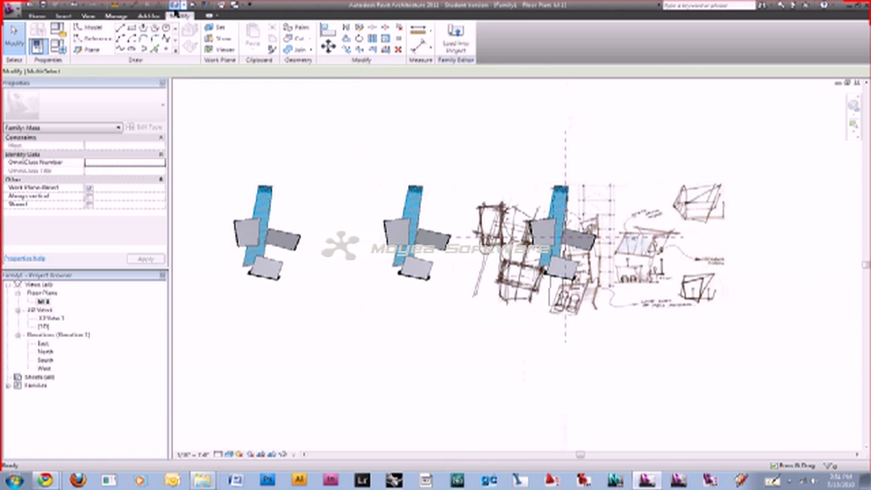
Open the default 3D view and lower the top face of the middle mass's west volume.
click(175, 6)
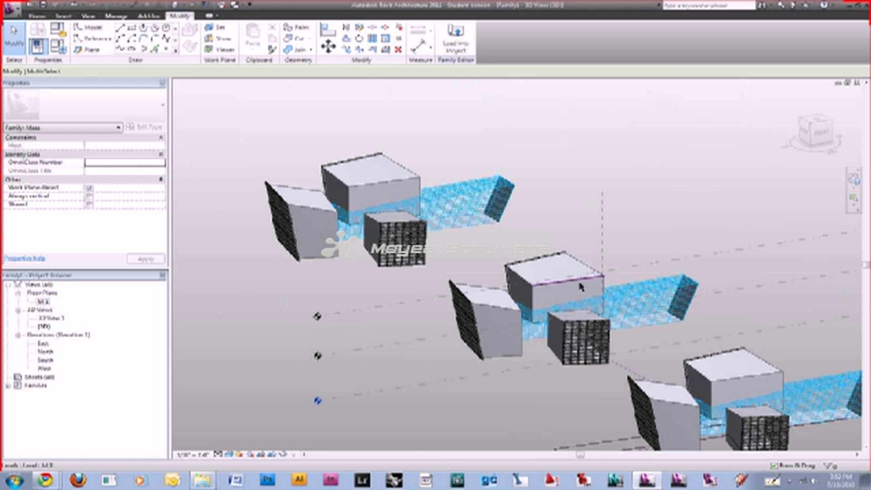
click(581, 287)
shift+middle_drag(581, 287, 601, 313)
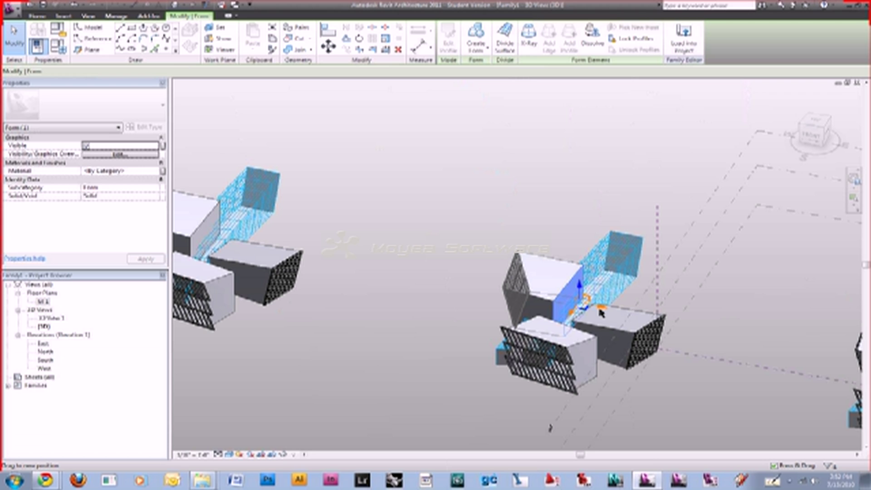
click(545, 288)
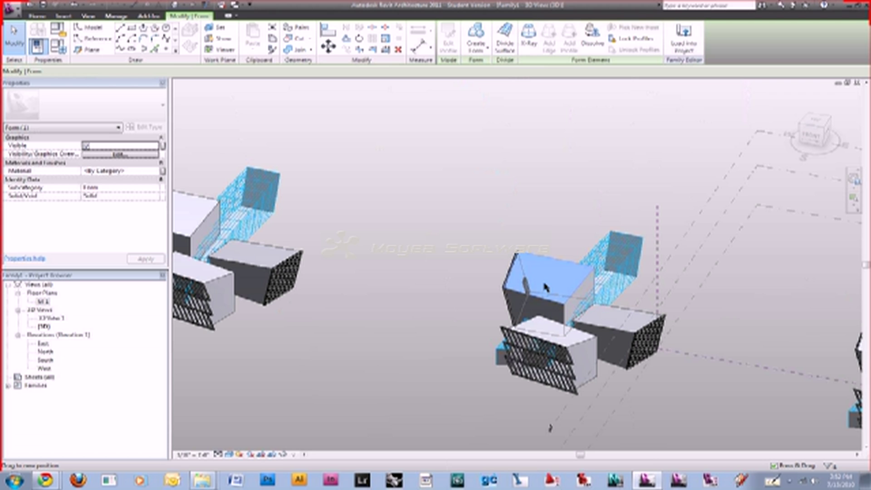
click(545, 287)
shift+middle_drag(641, 272, 698, 274)
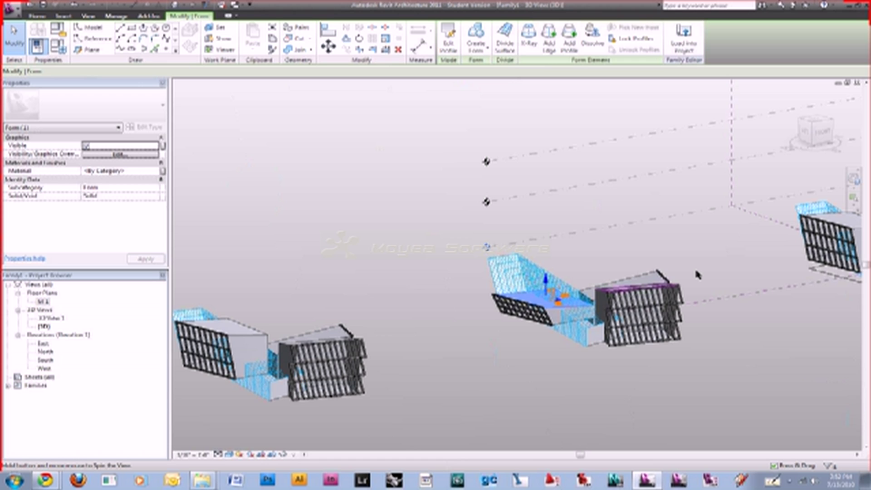
Extend the middle mass's south volume westward by pulling out its west end face.
scroll(532, 329, up, 2)
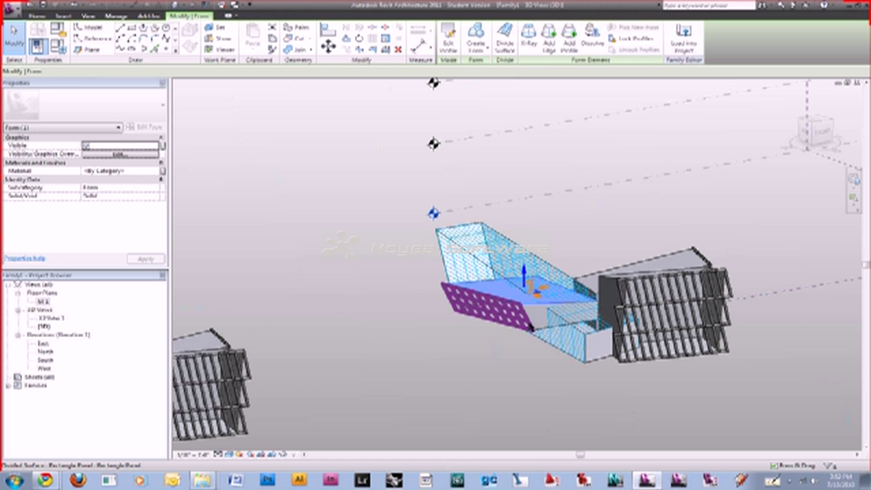
shift+middle_drag(531, 328, 713, 339)
click(632, 334)
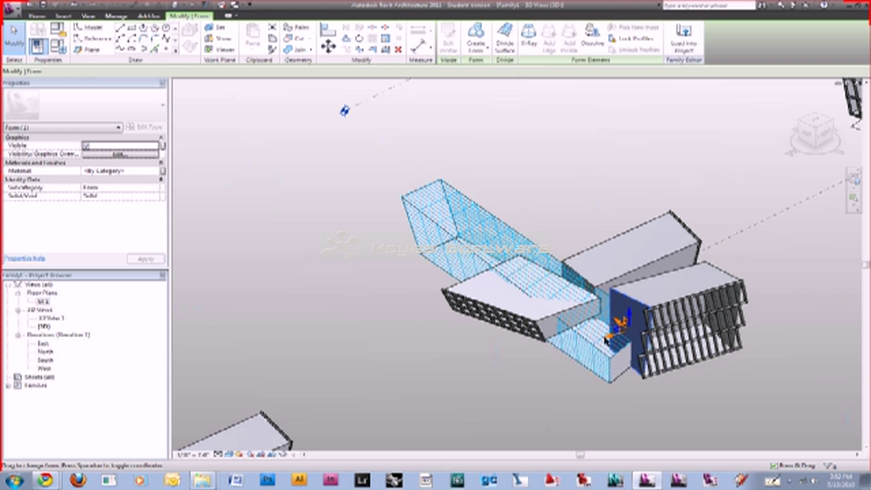
drag(607, 340, 570, 350)
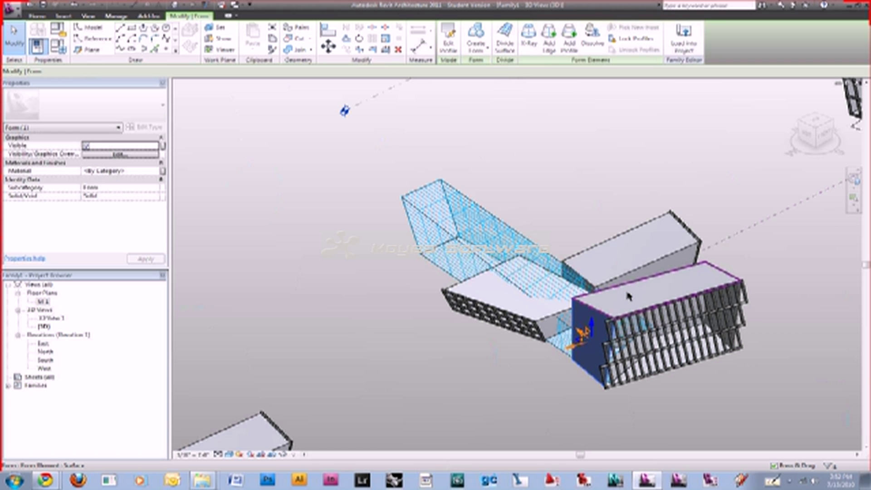
Shorten the long central form of the middle mass by pushing its north end face inward.
shift+middle_drag(442, 421, 671, 379)
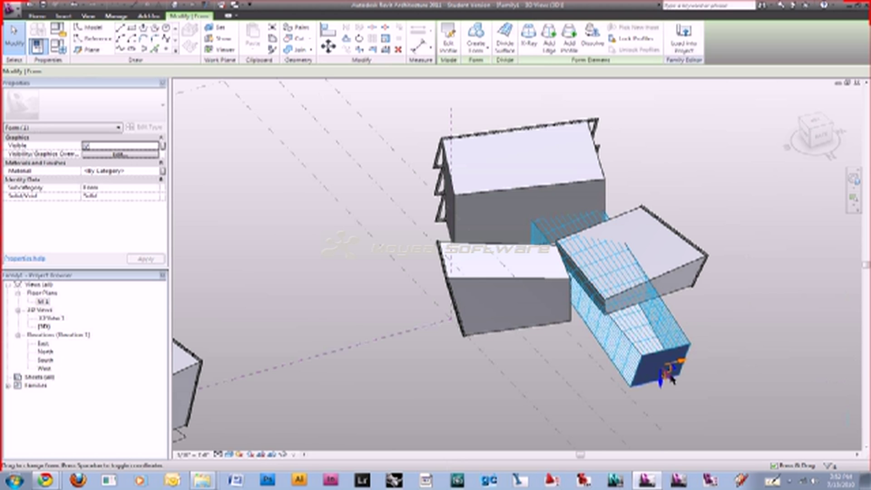
drag(671, 379, 583, 305)
shift+middle_drag(599, 421, 605, 355)
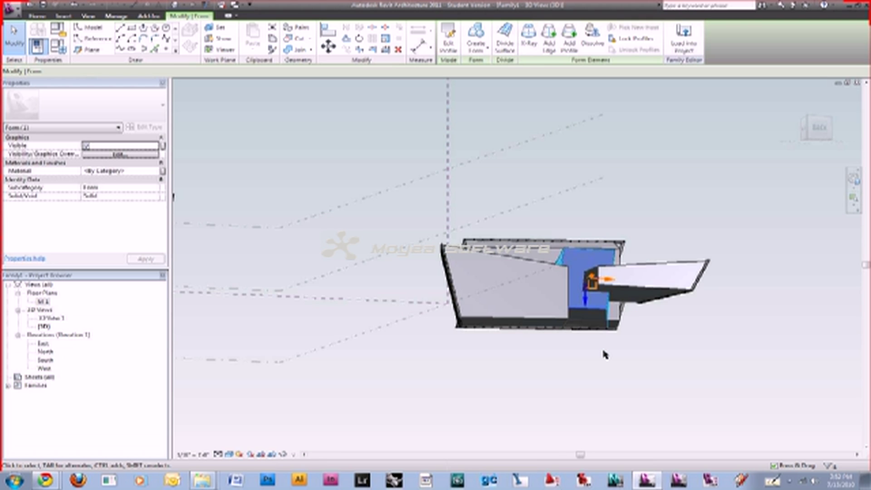
Raise the bottom face of the middle mass's east volume to make that volume shallower.
click(535, 323)
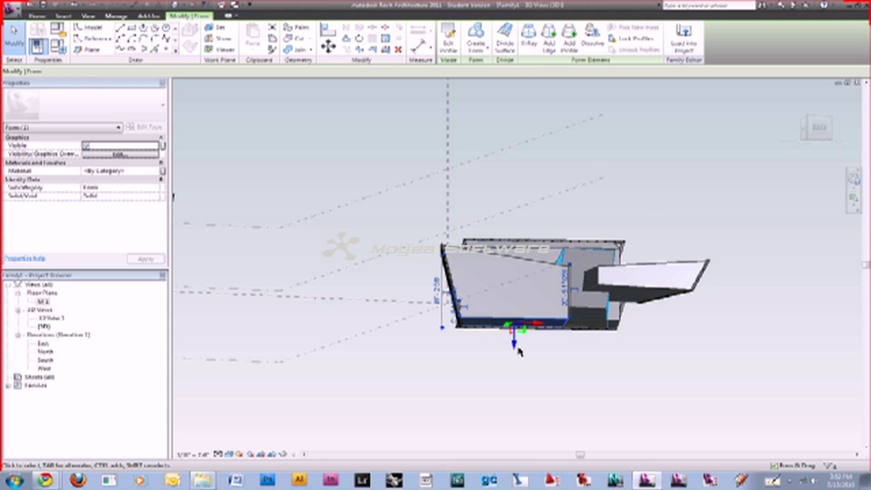
shift+middle_drag(519, 351, 375, 327)
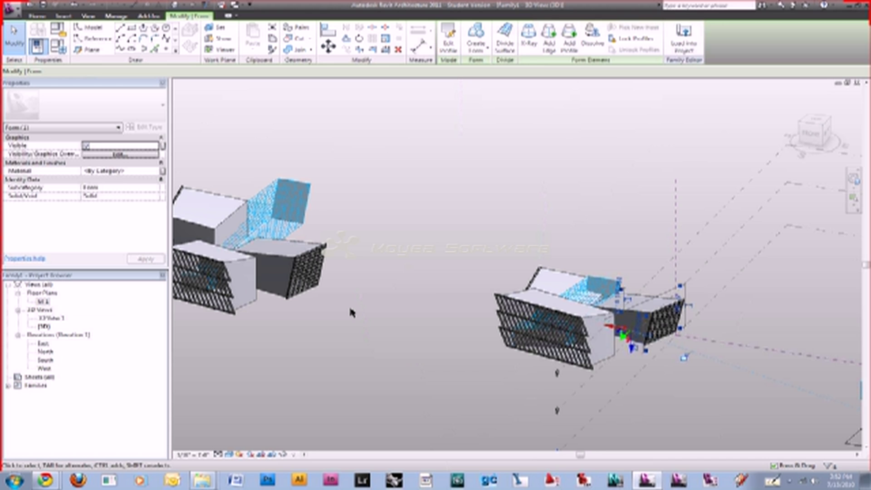
shift+middle_drag(350, 312, 526, 272)
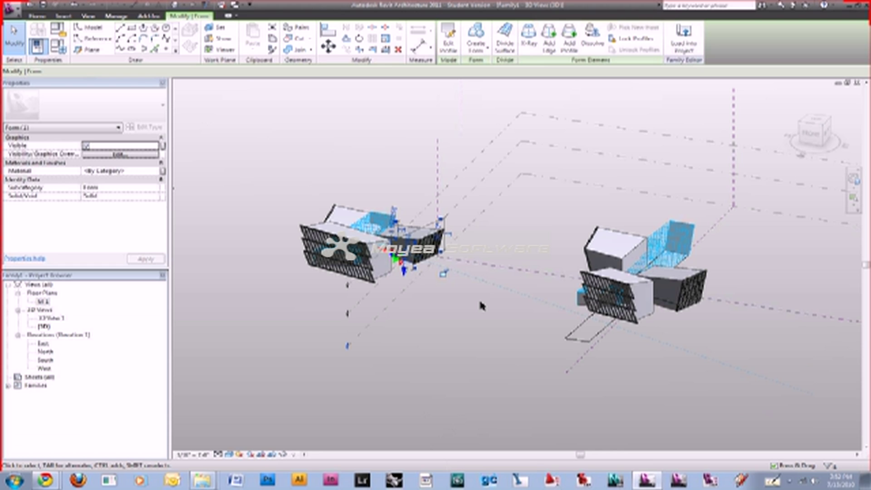
Sketch a rectangle in the open area east of the original mass, create a solid form from it and raise its top face.
middle_drag(306, 232, 157, 195)
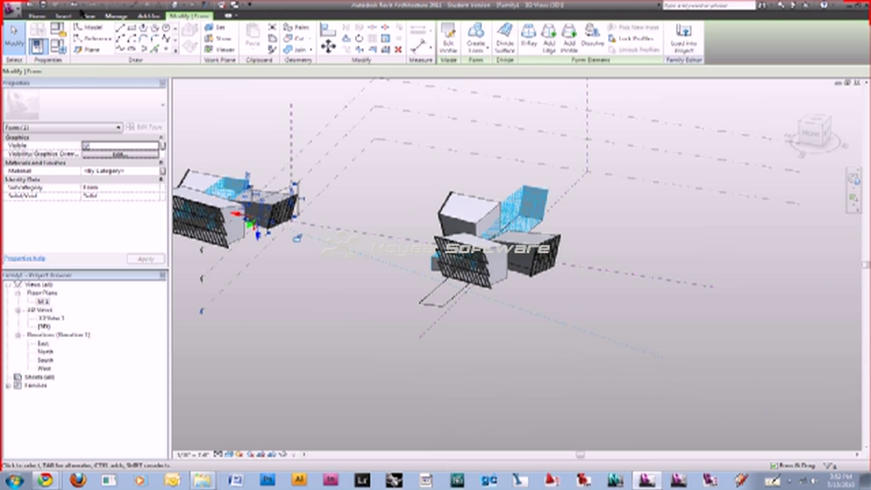
click(670, 249)
click(668, 243)
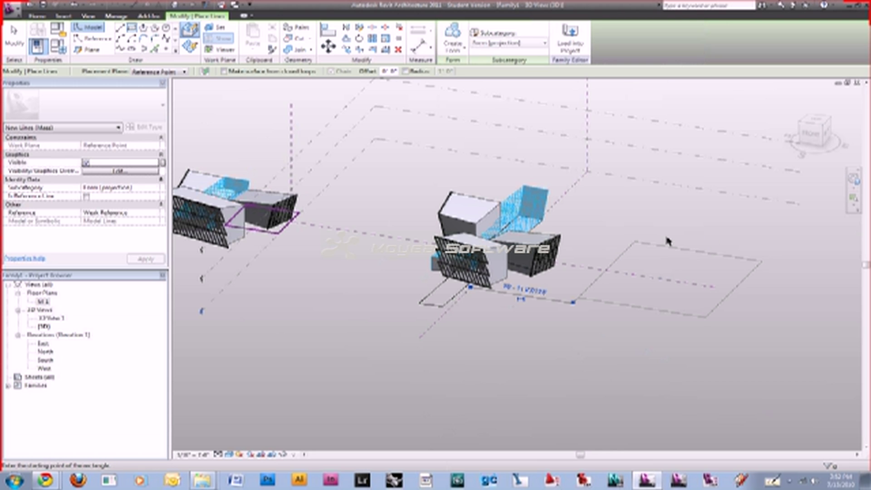
key(Escape)
key(Escape)
key(c)
key(f)
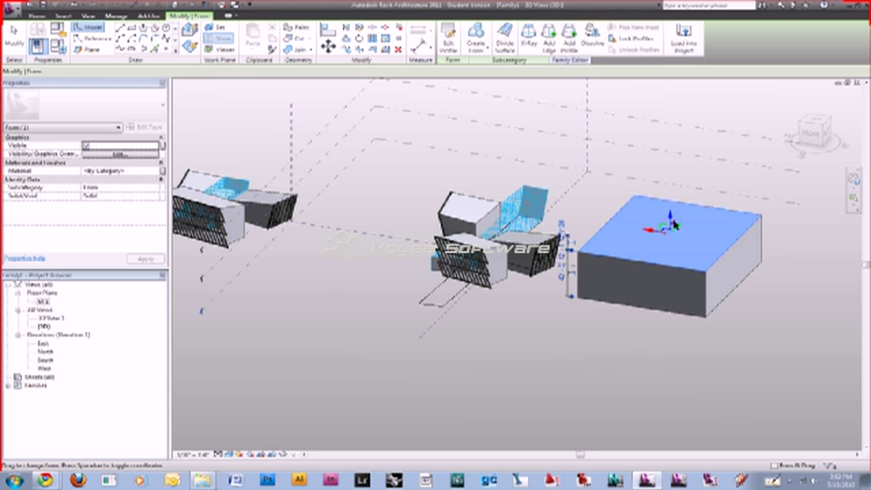
drag(674, 224, 669, 202)
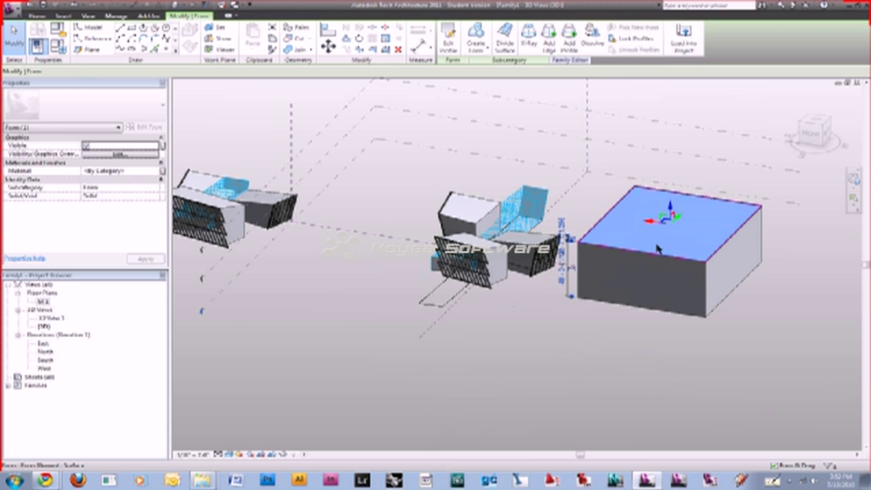
click(608, 205)
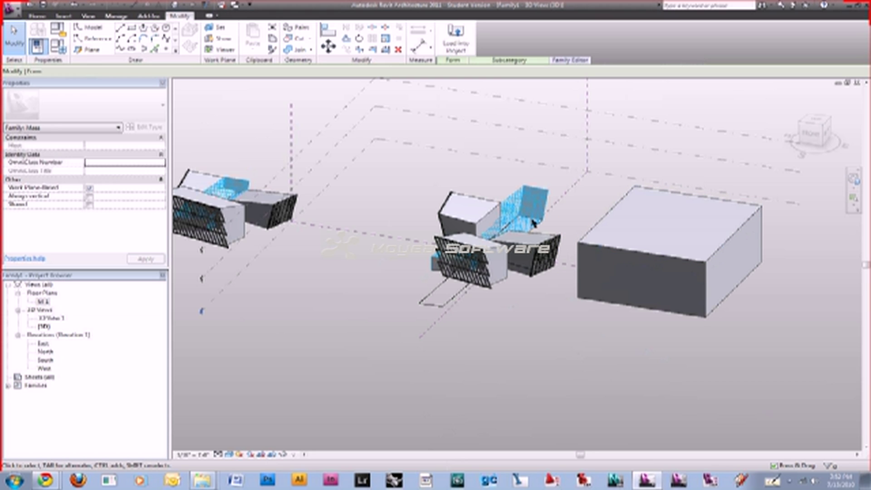
Select the original mass's whole east volume and place a copy of it to the north.
shift+middle_drag(589, 293, 485, 265)
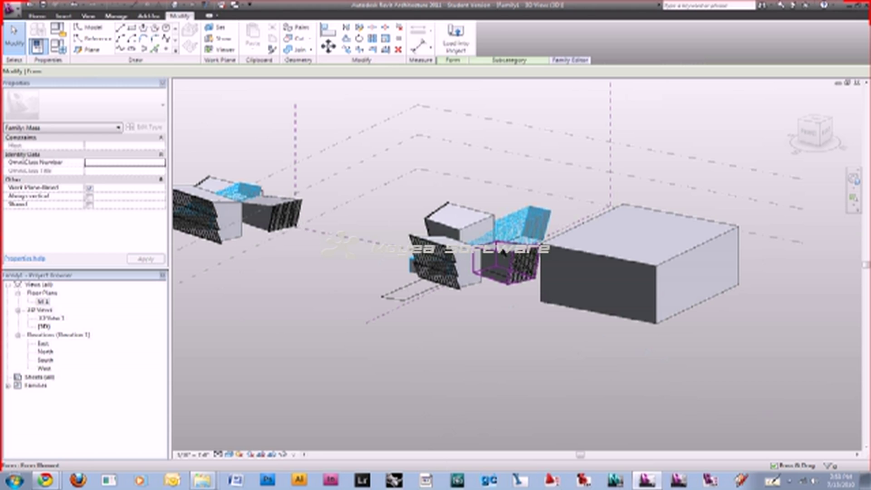
click(503, 252)
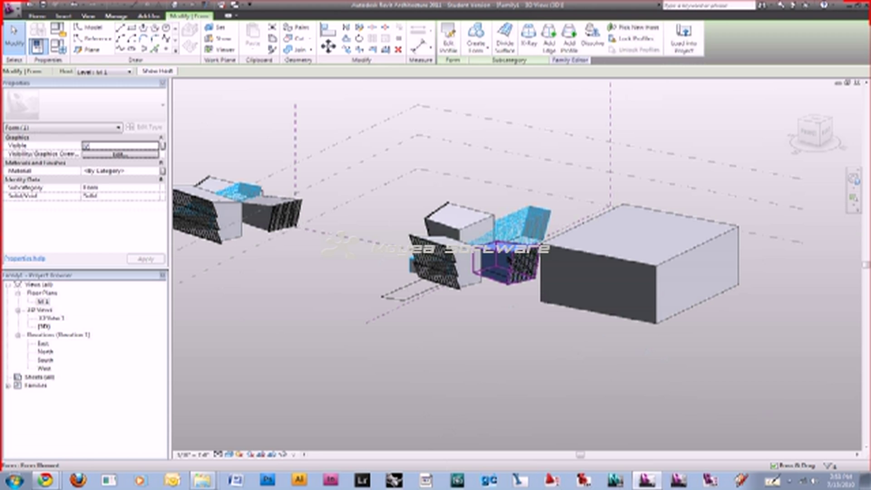
drag(508, 257, 591, 203)
shift+middle_drag(591, 203, 626, 245)
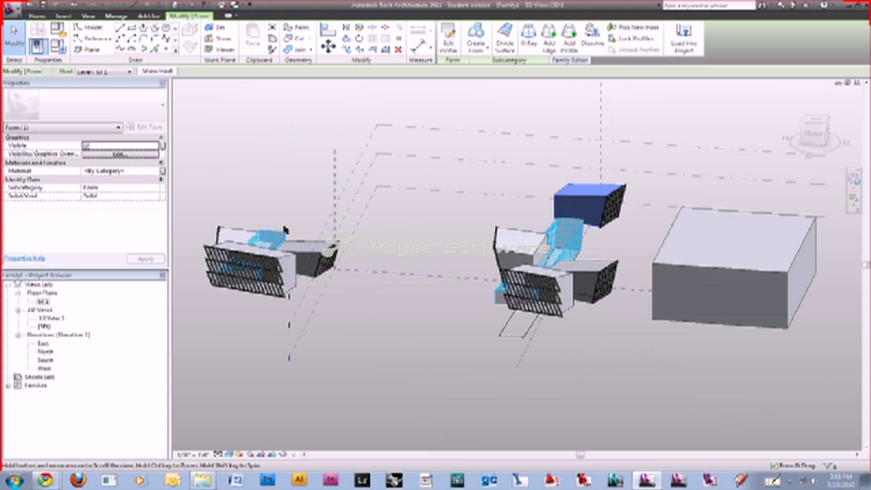
Examine and compare the three mass variants from several sides, ending close to the middle one.
middle_drag(284, 229, 454, 265)
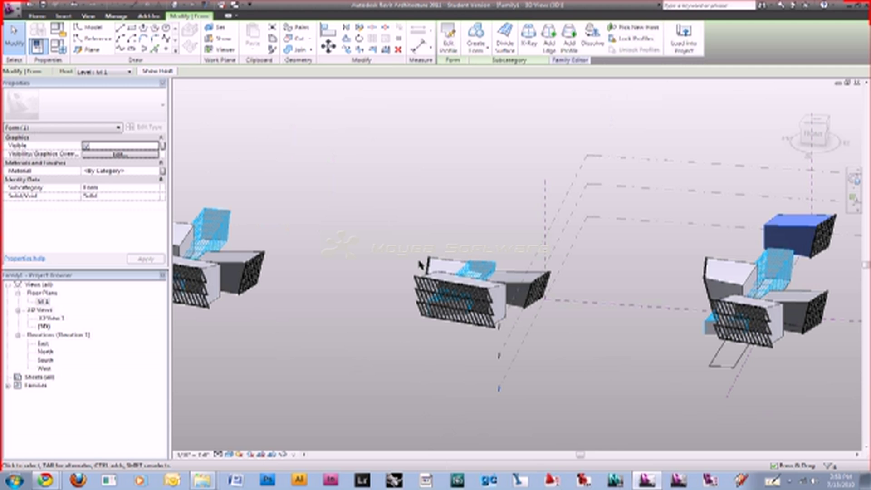
shift+middle_drag(420, 264, 635, 261)
shift+middle_drag(716, 298, 576, 249)
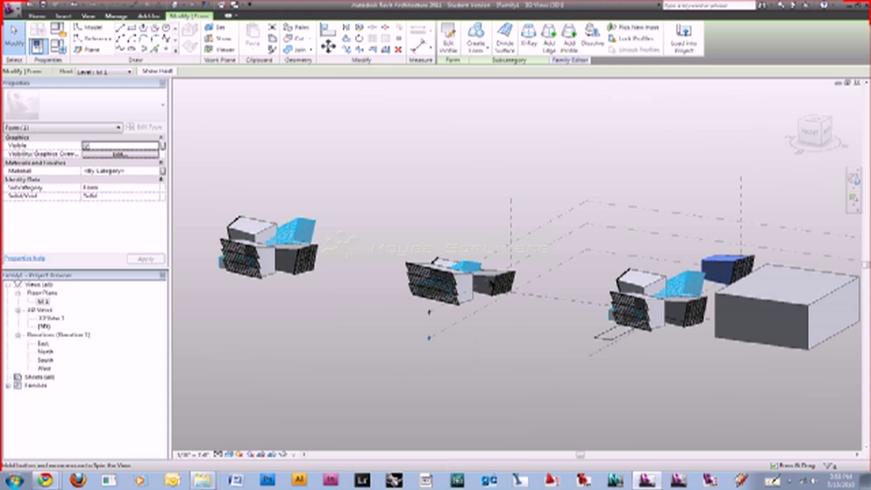
shift+middle_drag(490, 281, 731, 246)
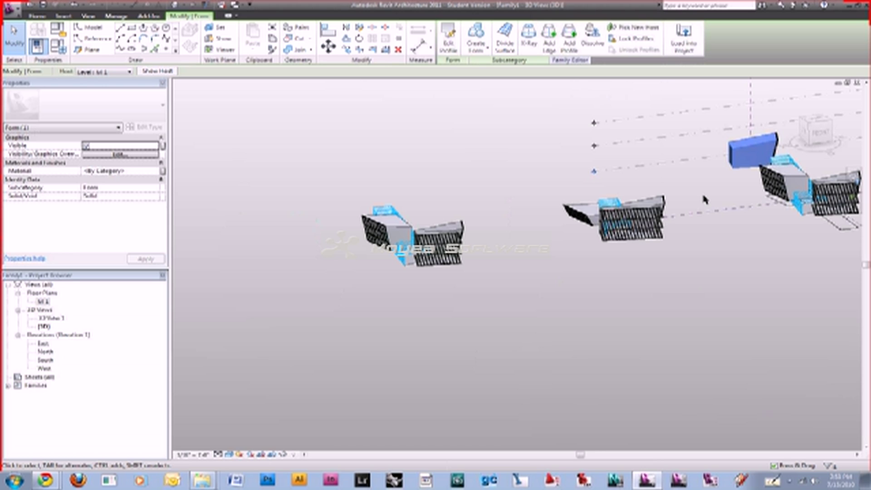
click(647, 200)
shift+middle_drag(646, 200, 550, 273)
scroll(637, 259, up, 3)
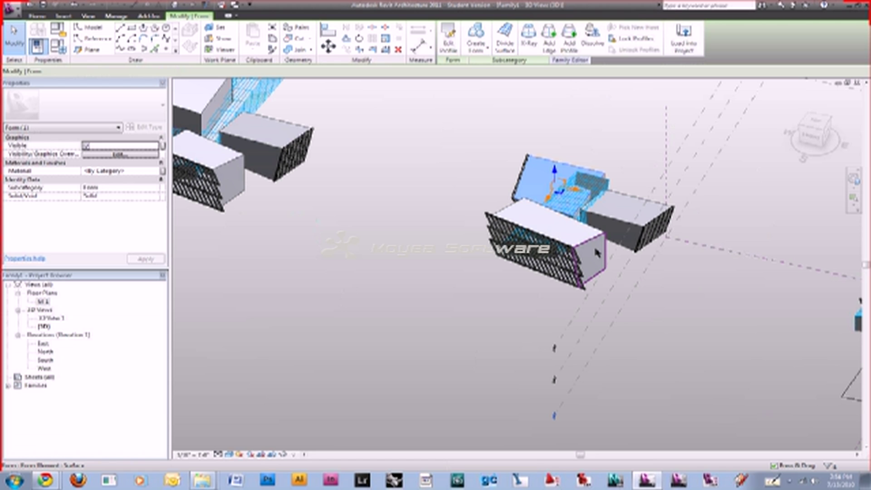
Try stretching the middle mass's south volume eastward by its east end face, and undo the stretch.
drag(596, 249, 668, 279)
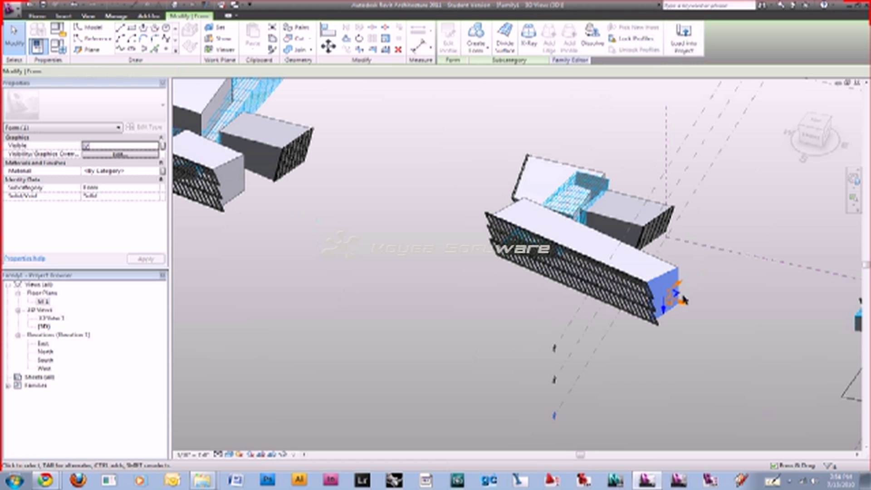
key(ctrl+z)
key(Escape)
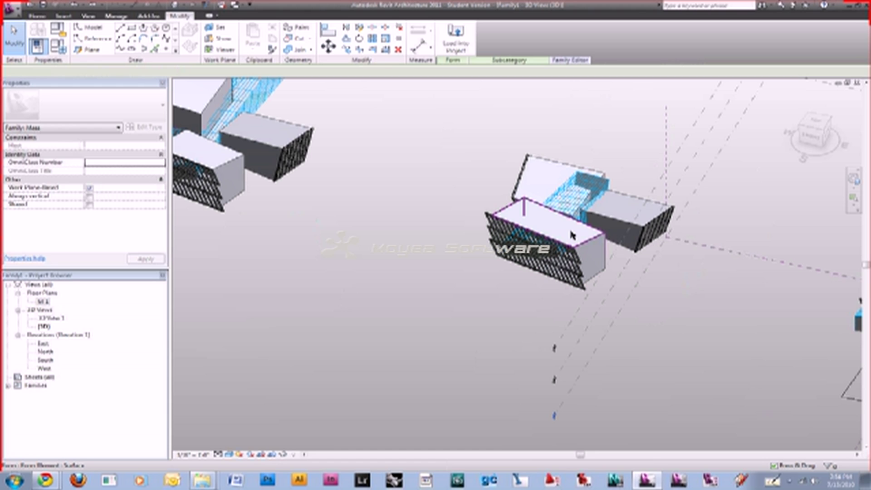
Highlight the middle mass's entire south volume for selection instead of its top face.
key(Tab)
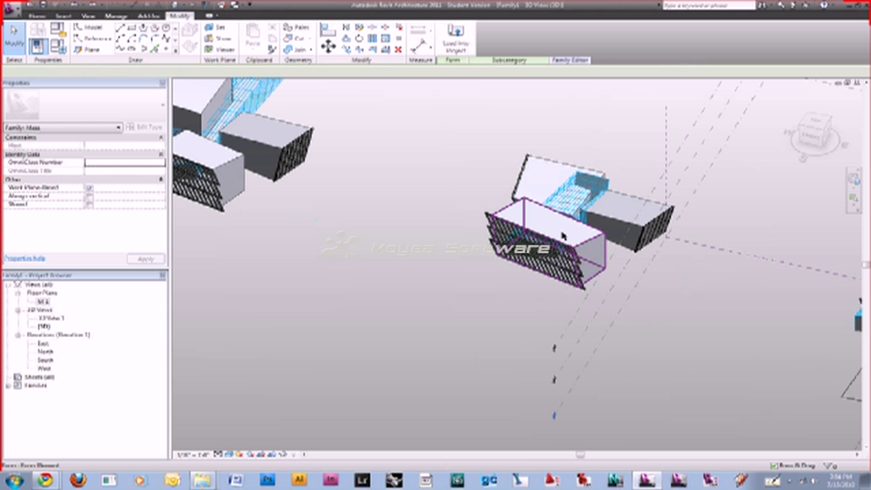
Select the middle mass's entire south volume and pull it away from the mass toward the southeast.
click(563, 235)
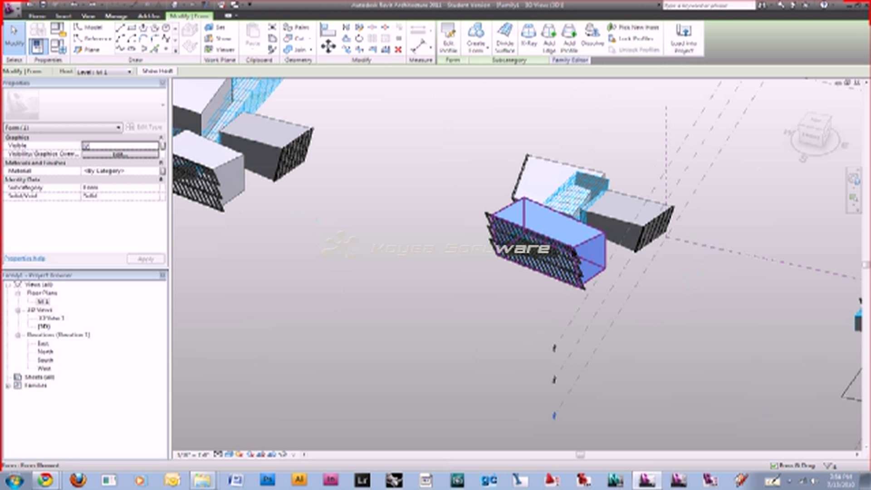
drag(714, 296, 717, 292)
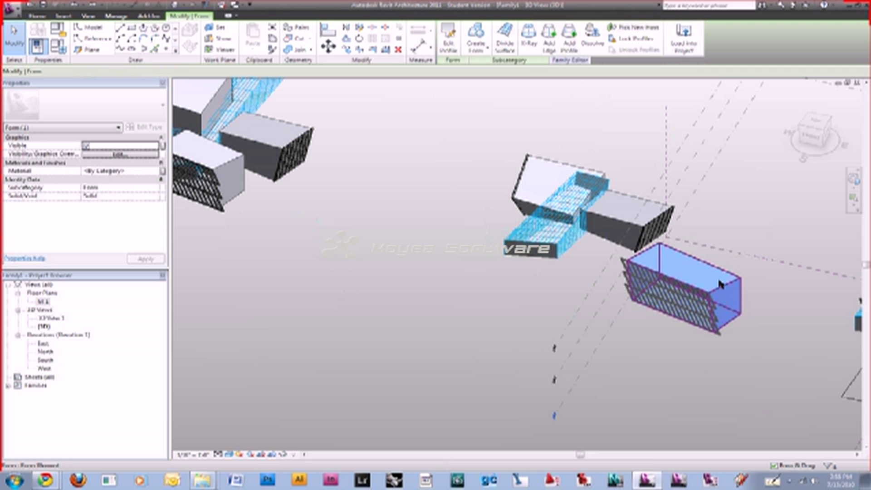
scroll(665, 250, down, 2)
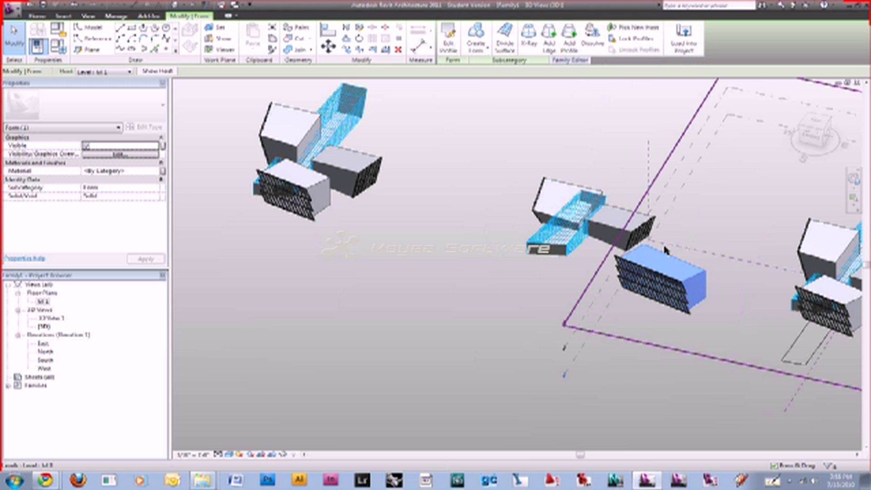
Use Move in the top view to shift the detached south volume horizontally east, close to the neighbouring mass.
click(816, 121)
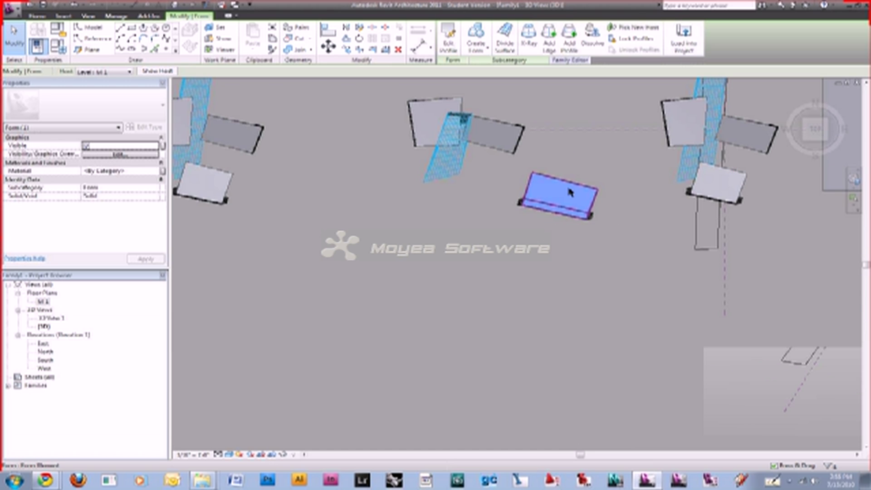
click(357, 41)
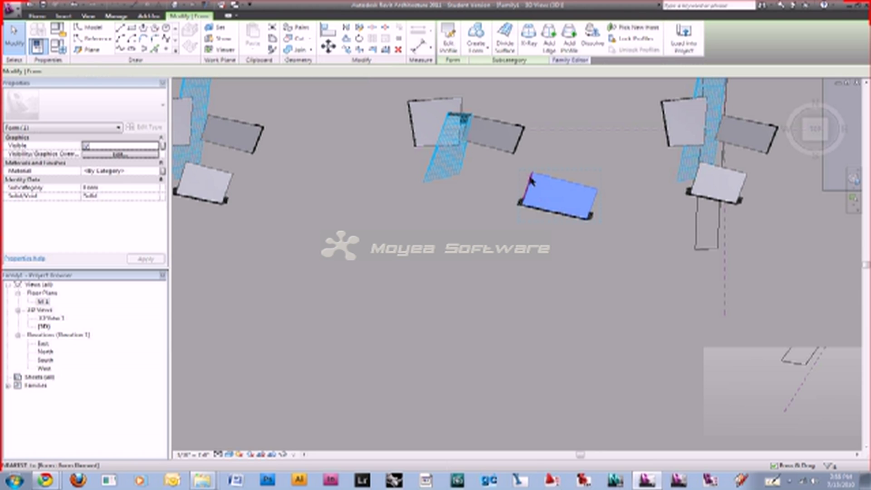
key(m)
key(v)
click(532, 179)
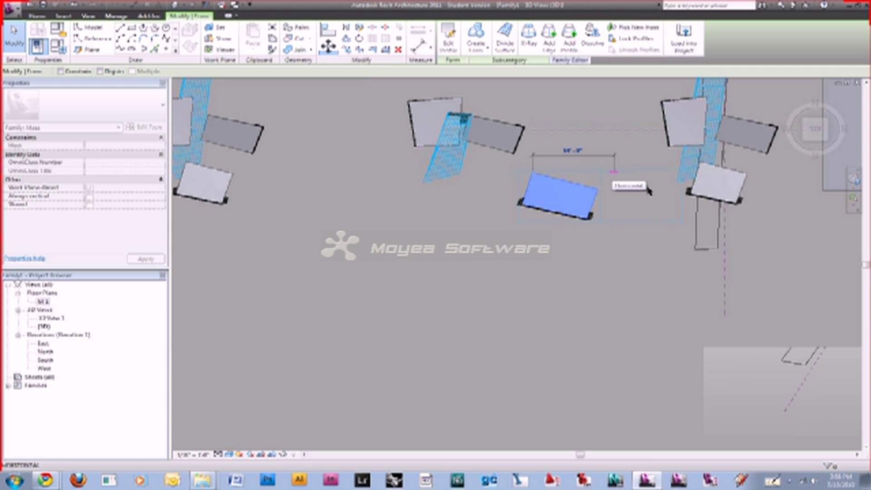
click(613, 175)
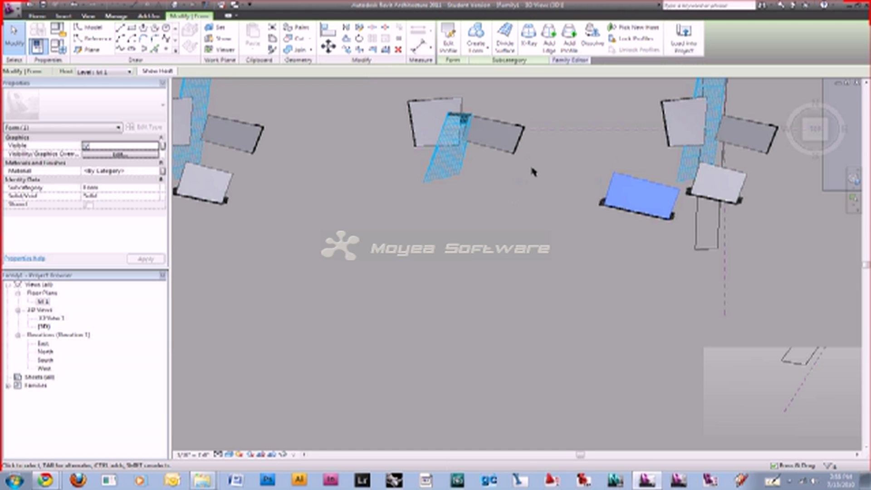
Draw a wide, shallow model-line arc in the open area south of the middle mass.
shift+middle_drag(533, 171, 496, 328)
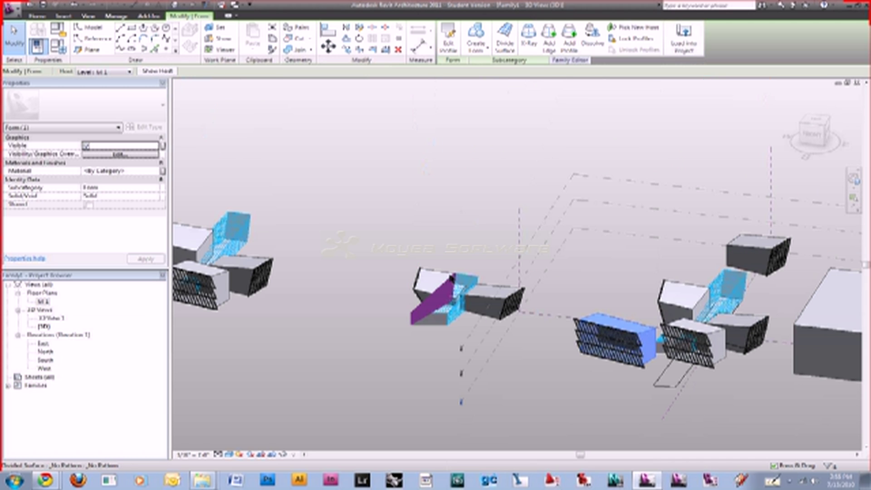
middle_drag(451, 275, 486, 229)
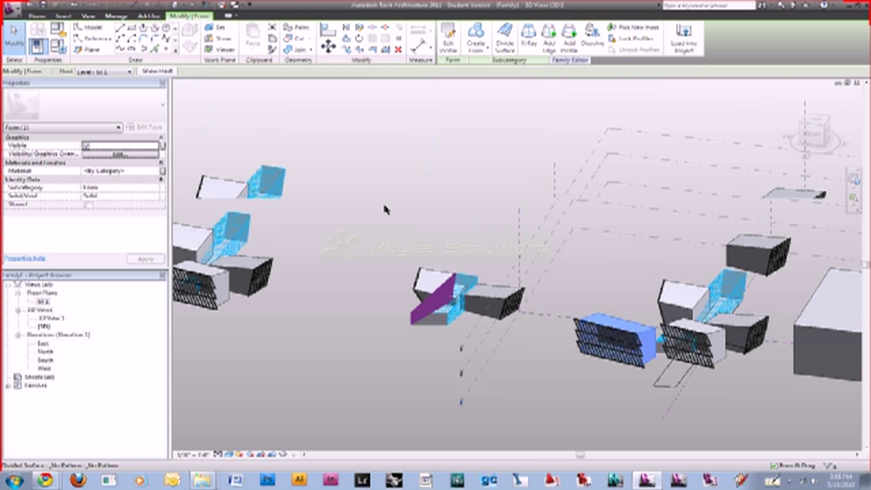
click(120, 40)
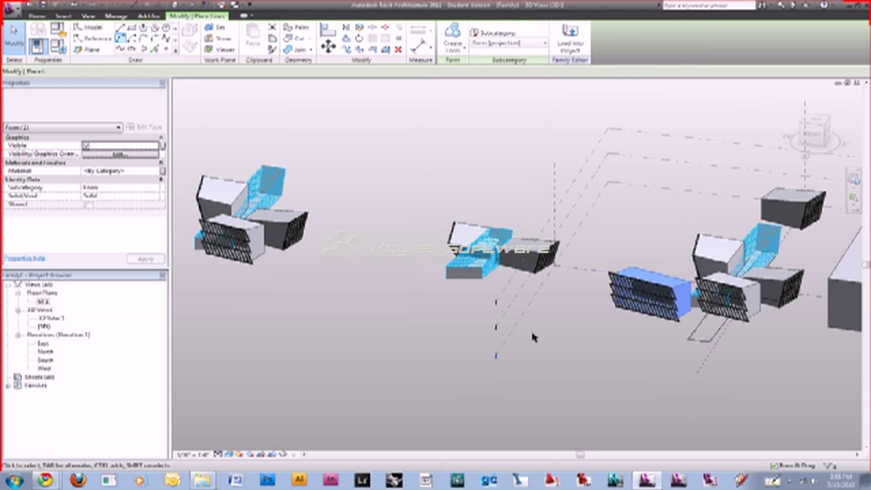
click(532, 330)
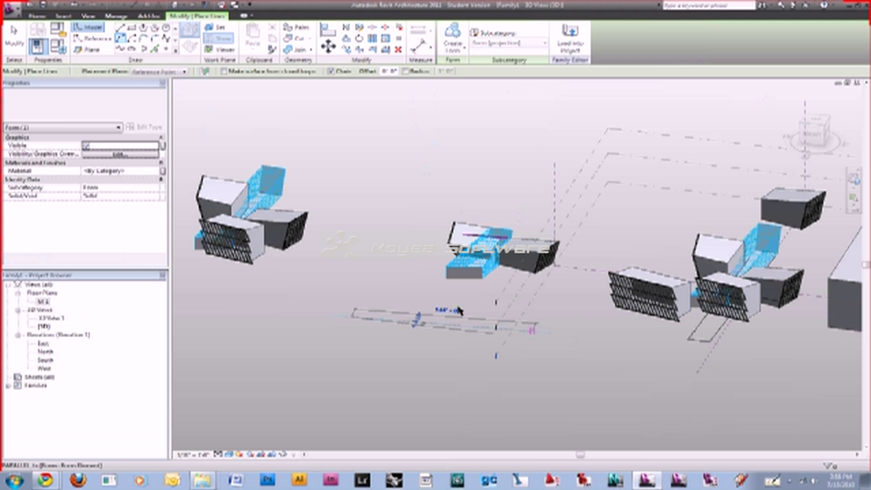
click(415, 300)
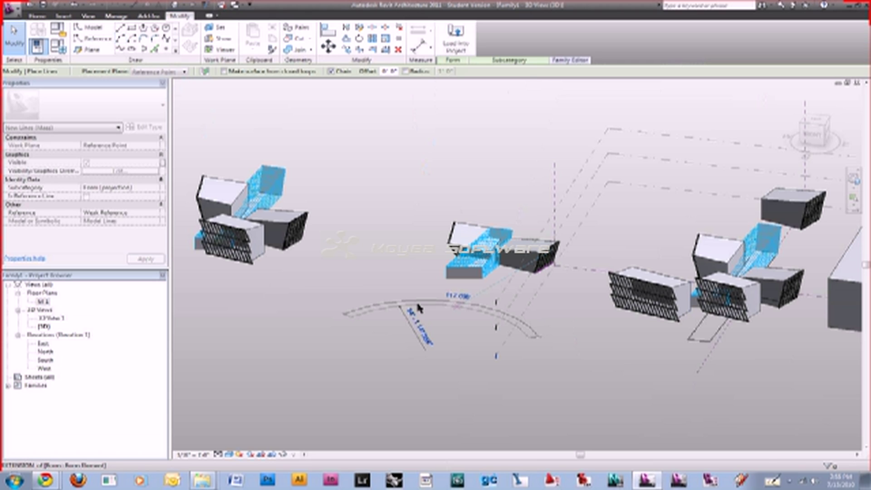
Create a curved surface form from the arc and raise its top edge to make it taller.
key(Escape)
key(Escape)
click(453, 43)
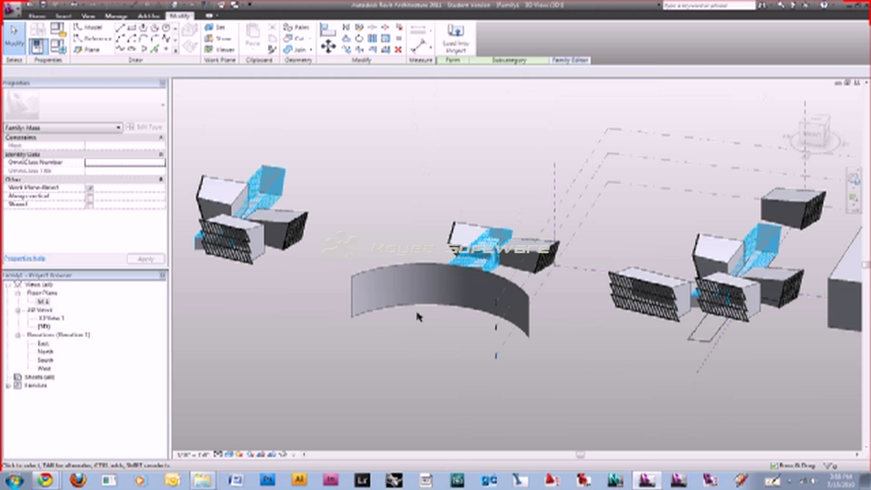
click(380, 270)
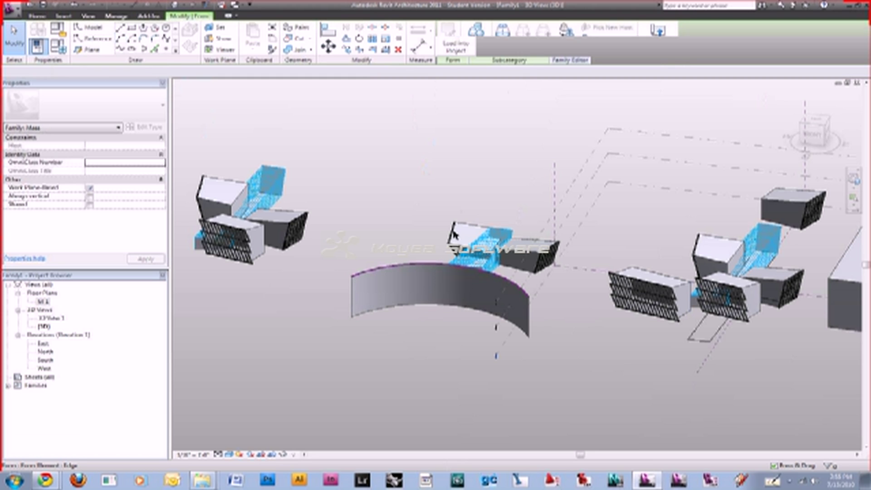
drag(454, 234, 454, 232)
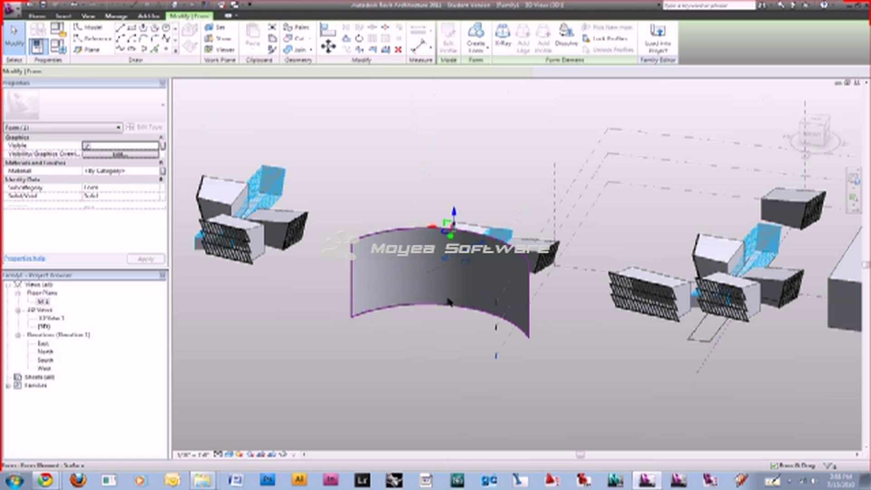
Divide the curved surface and apply the Rectangle Panel pattern to it.
click(371, 296)
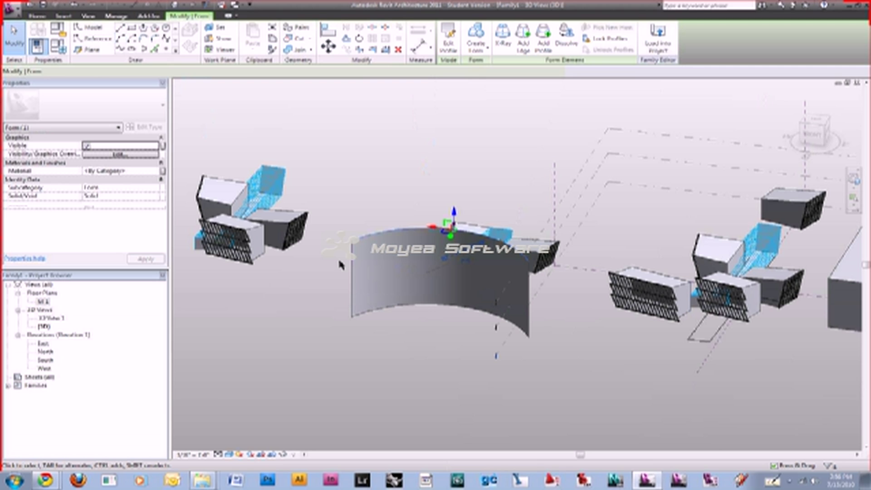
click(357, 256)
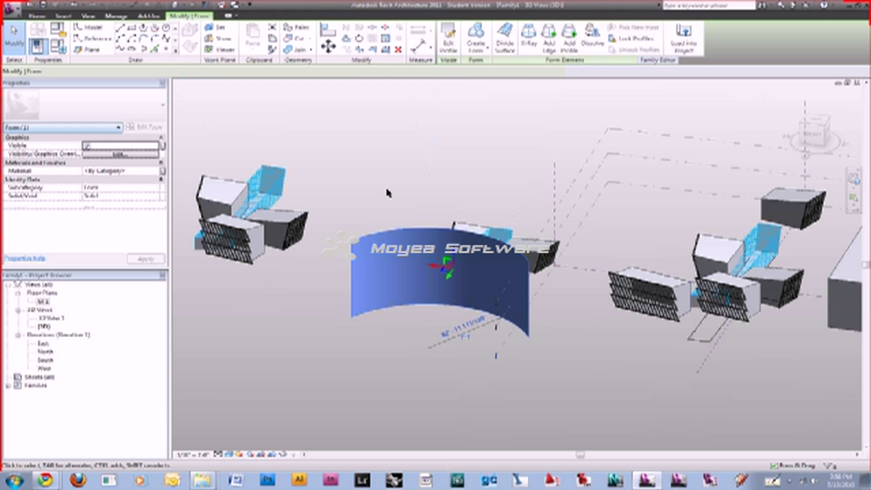
click(149, 116)
scroll(163, 178, down, 3)
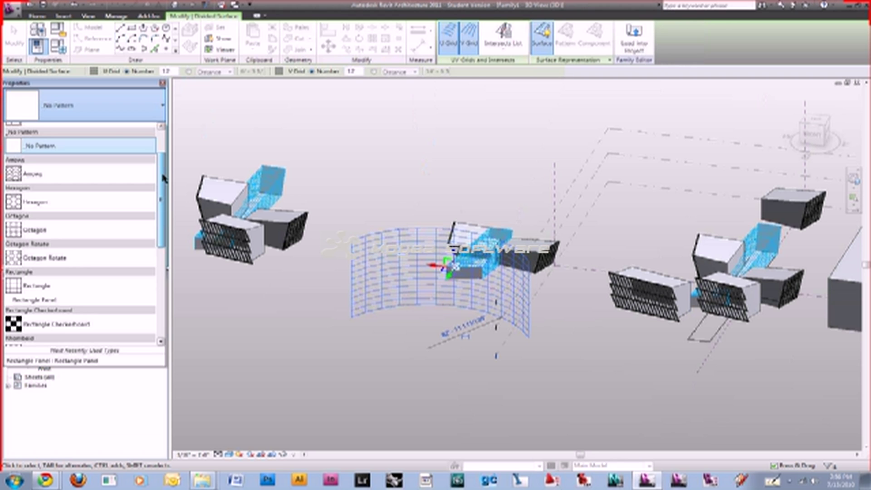
scroll(105, 231, down, 3)
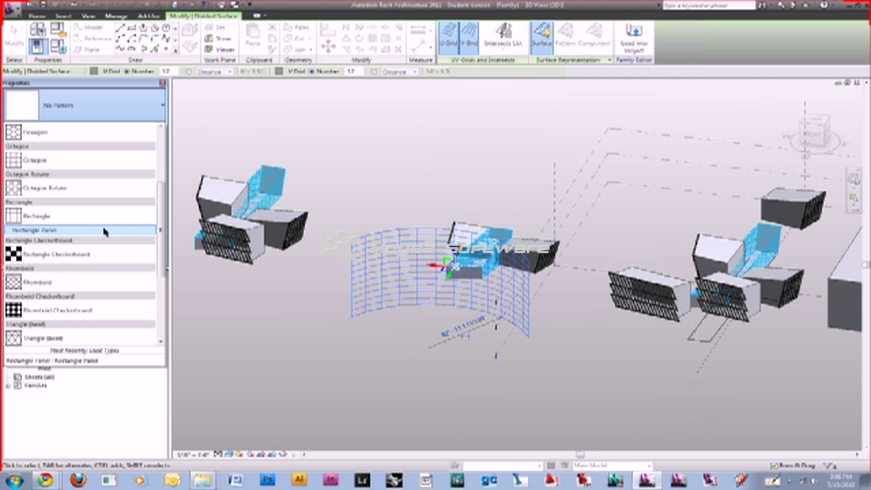
click(131, 232)
Examine the panelled curved surface up close and from several sides, together with the surrounding masses.
scroll(434, 265, up, 2)
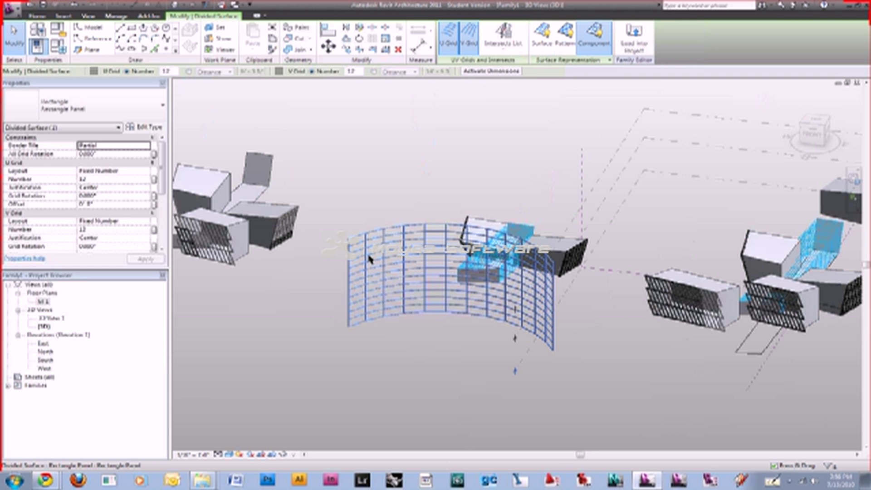
key(Escape)
scroll(368, 257, up, 3)
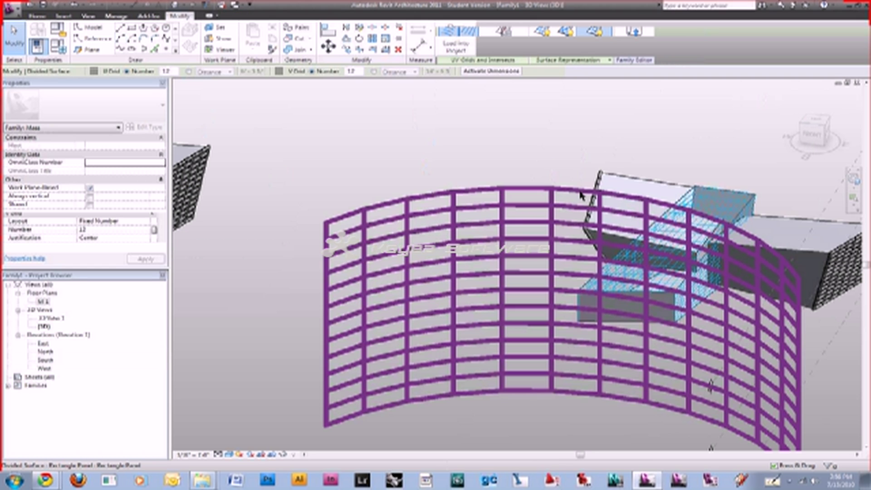
scroll(581, 195, down, 3)
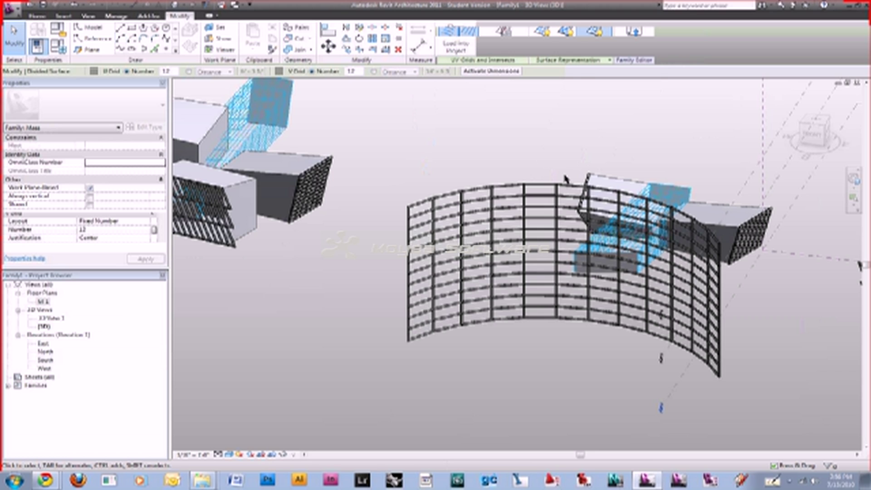
shift+middle_drag(566, 179, 584, 272)
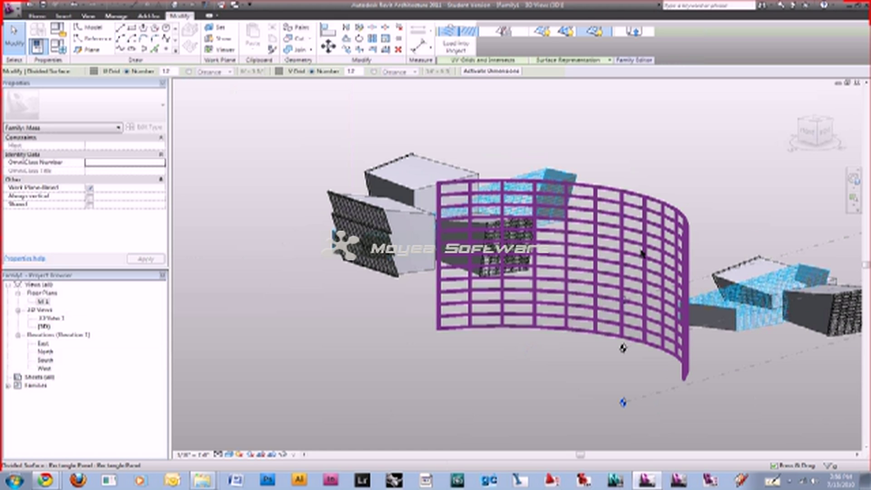
middle_drag(641, 254, 526, 209)
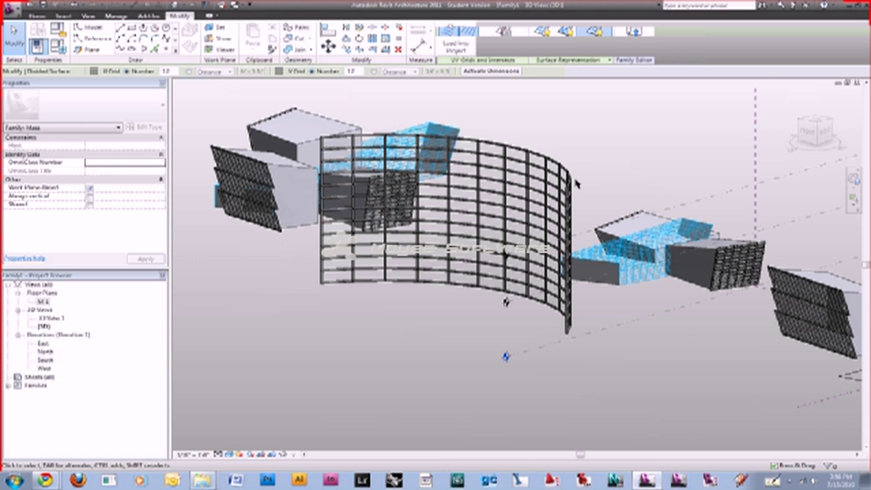
shift+middle_drag(575, 183, 133, 31)
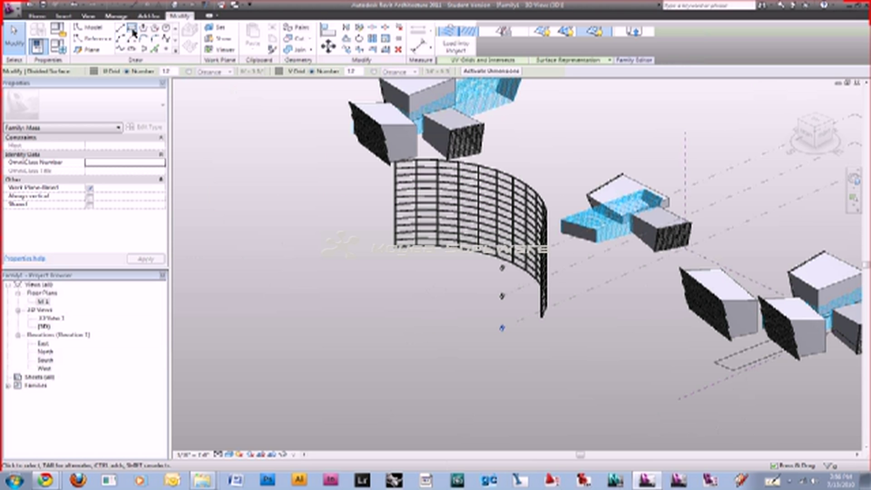
key(Escape)
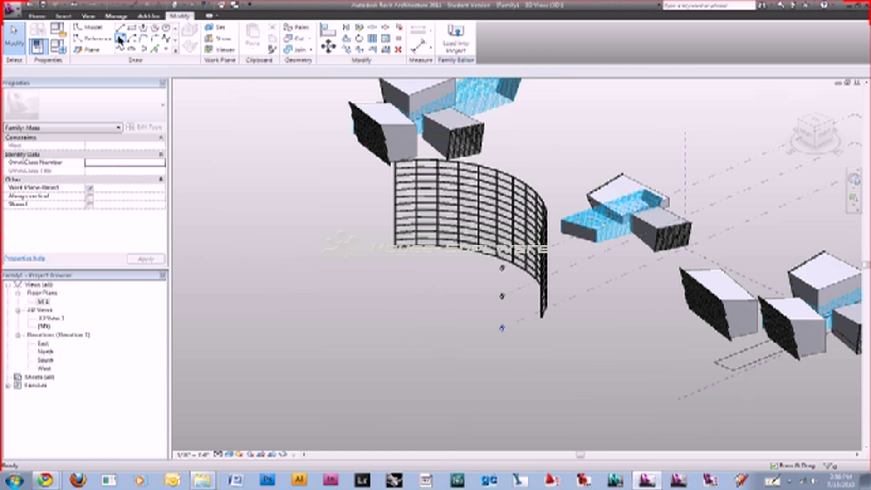
Draw a smaller, tighter arc west of the panelled surface and create a curved surface form from it.
click(120, 39)
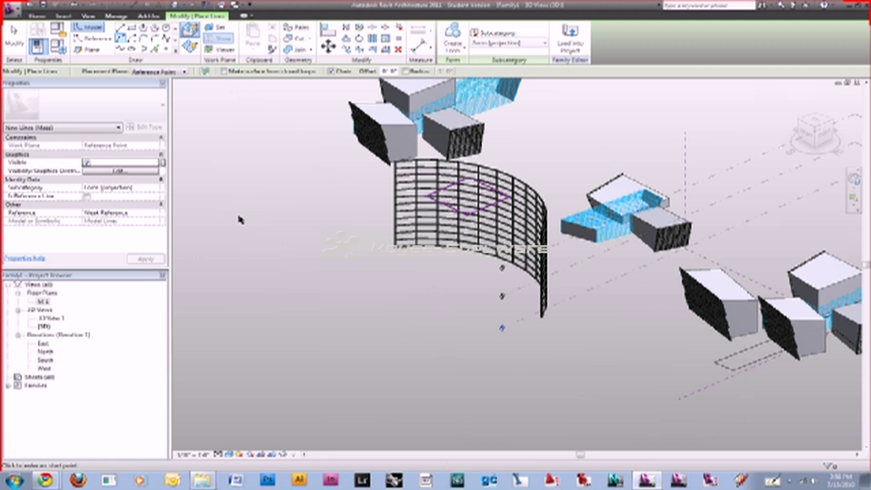
click(314, 235)
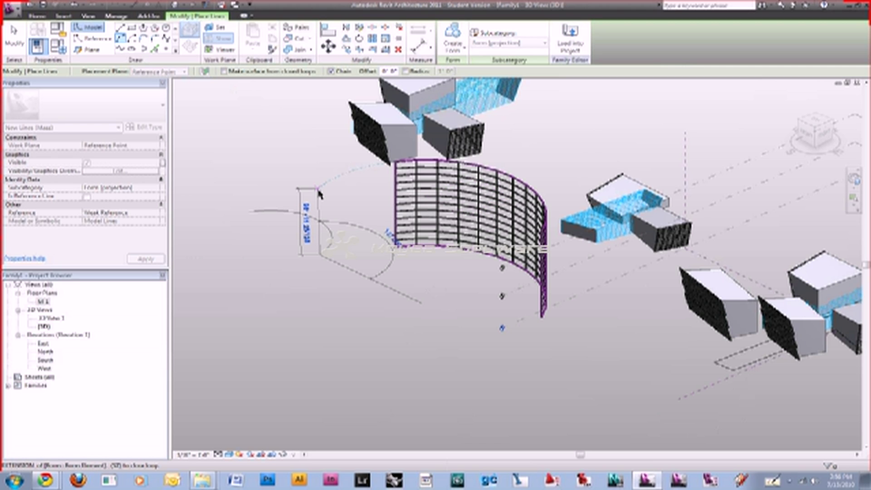
key(Escape)
key(Escape)
click(323, 224)
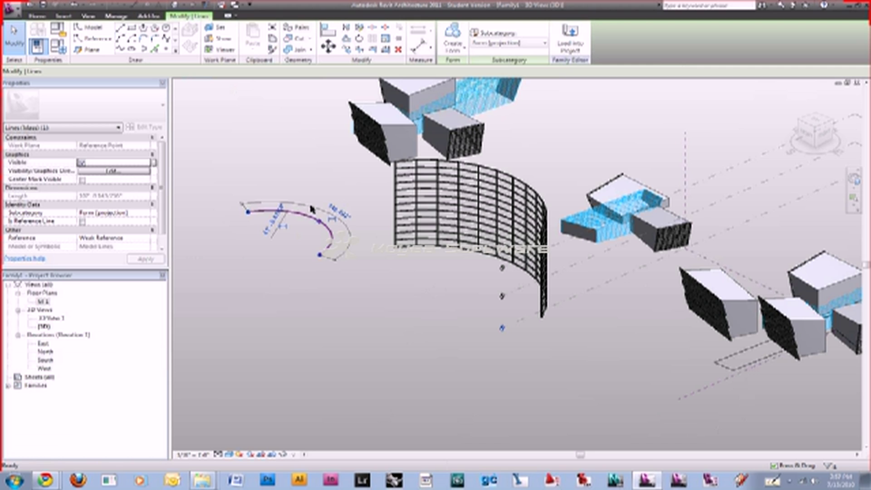
key(c)
key(f)
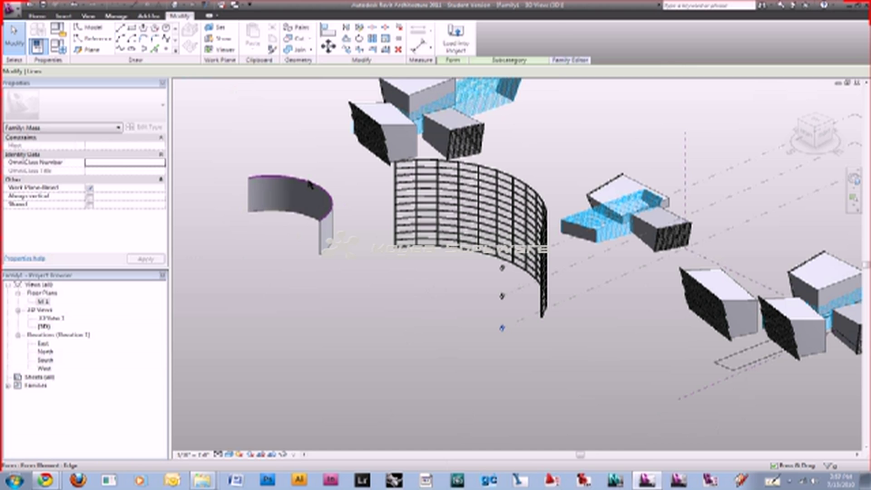
Reshape the small curved surface into a slanted, flared sheet by moving its upper edge and an edge end point.
drag(308, 181, 261, 266)
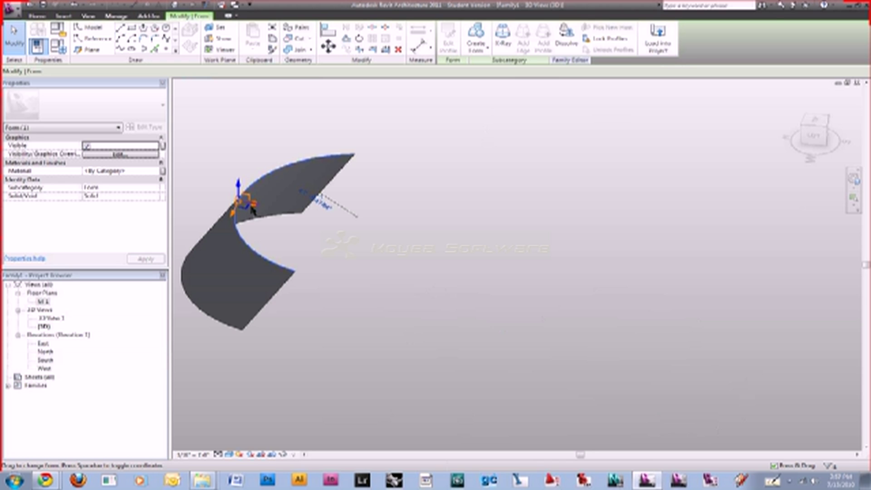
click(281, 206)
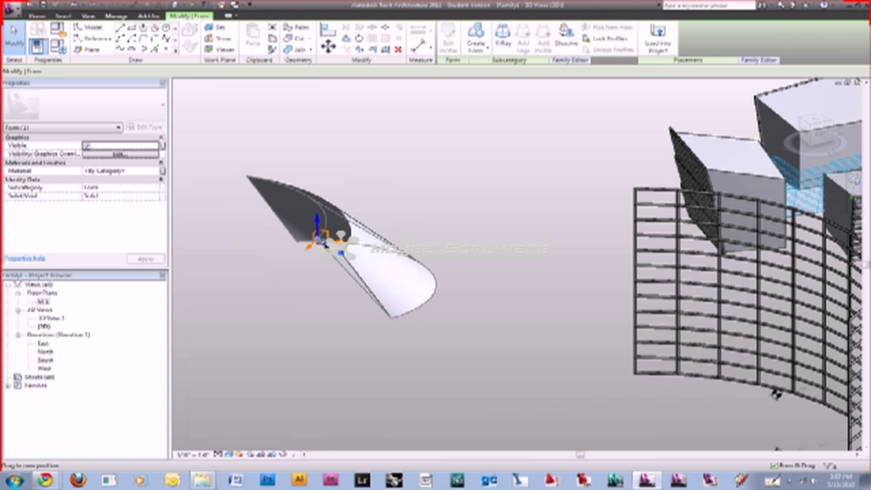
shift+middle_drag(325, 244, 422, 288)
Divide the small slanted curved surface and apply the Rectangle Panel pattern to it.
click(422, 289)
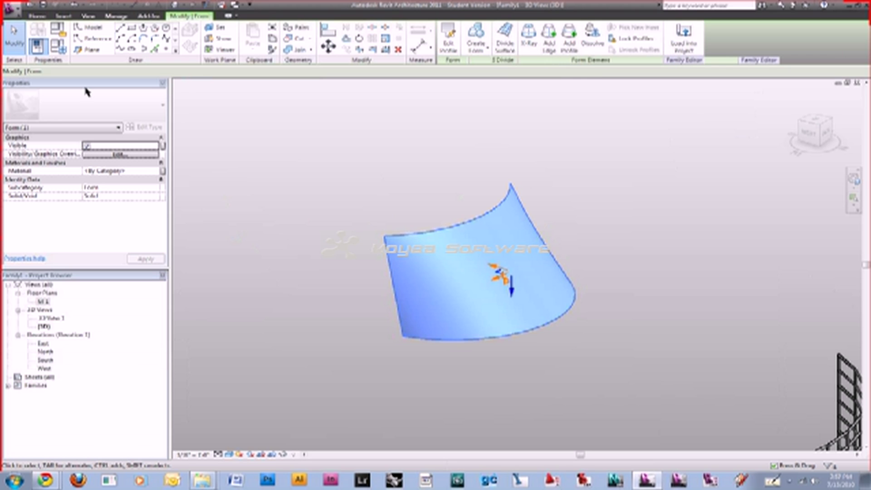
click(507, 36)
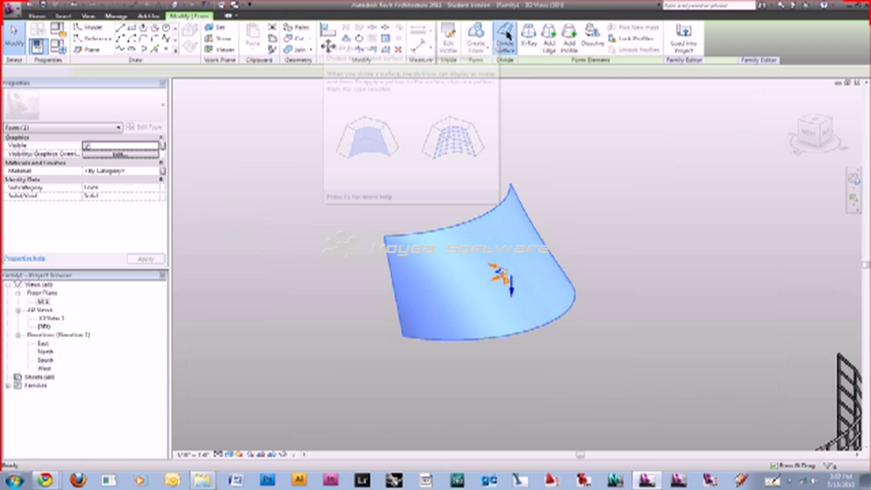
click(121, 102)
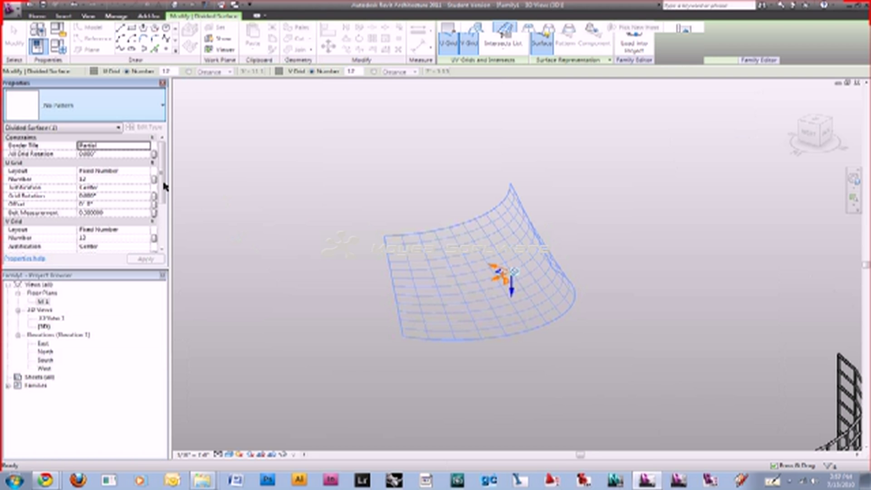
drag(164, 186, 157, 206)
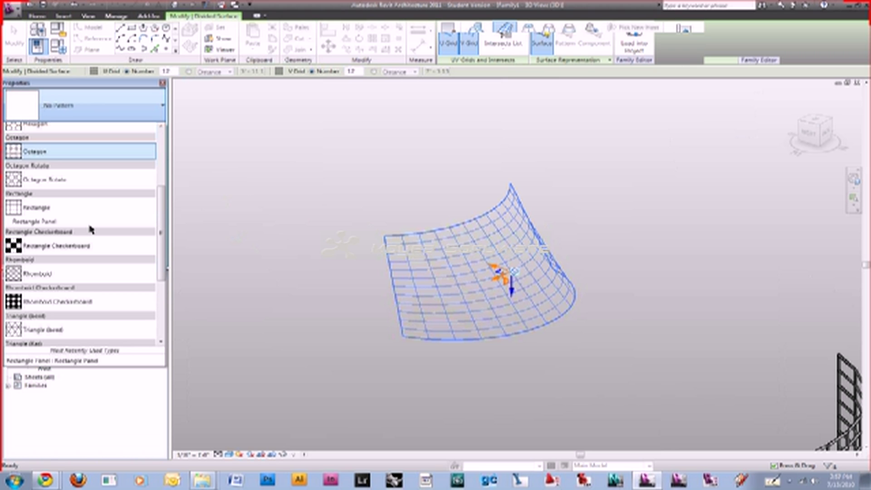
scroll(86, 272, up, 2)
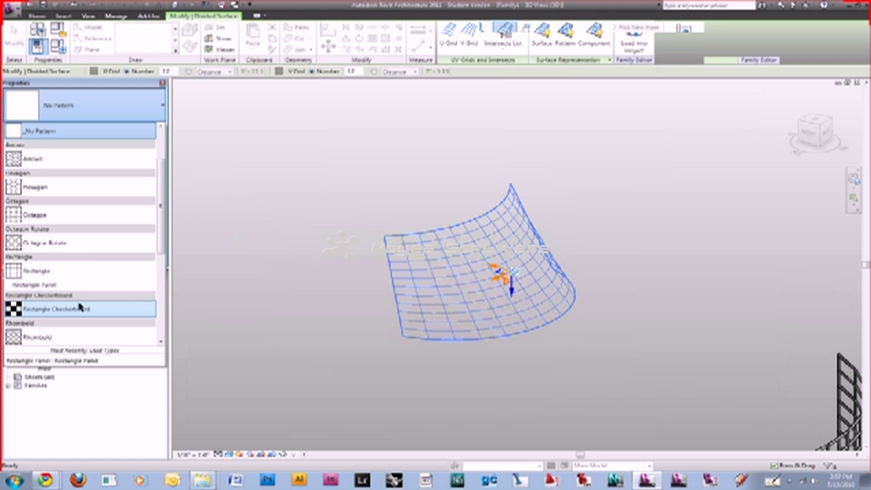
click(77, 285)
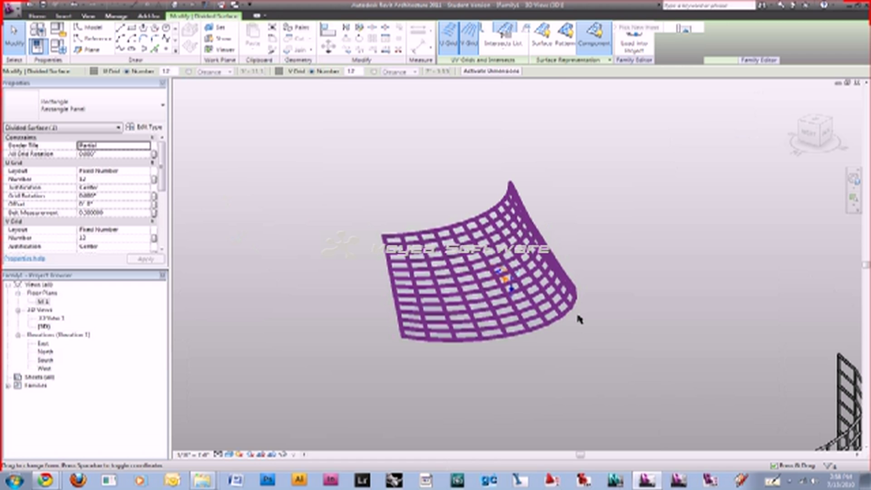
Draw a rectangle in the empty area beside the small panelled surface and create a solid box form from it.
shift+middle_drag(579, 319, 500, 308)
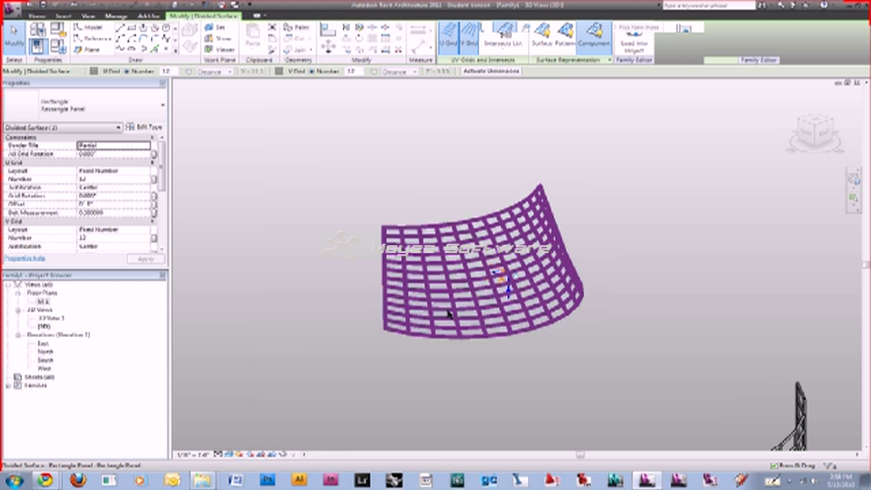
shift+middle_drag(559, 326, 579, 213)
scroll(559, 369, down, 3)
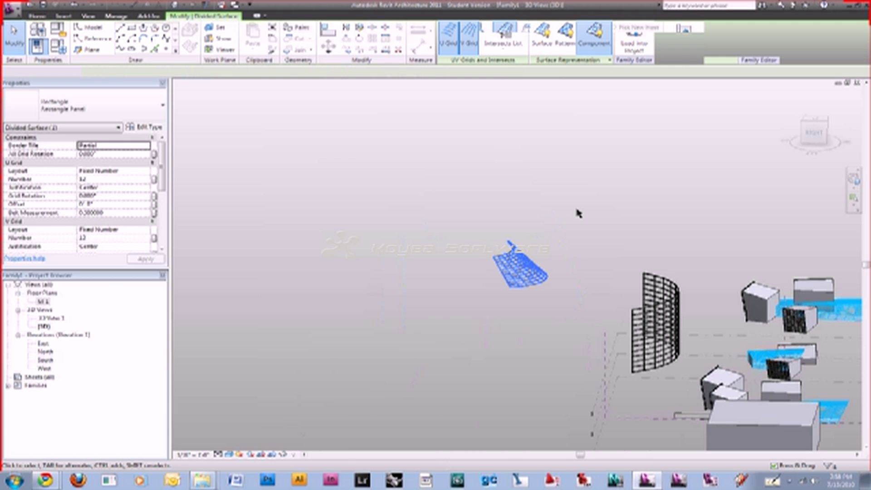
click(578, 213)
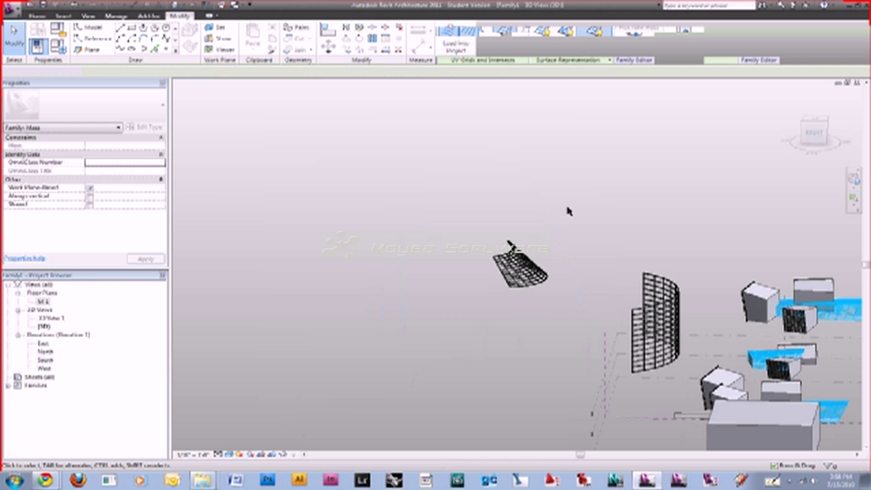
key(l)
key(i)
click(599, 235)
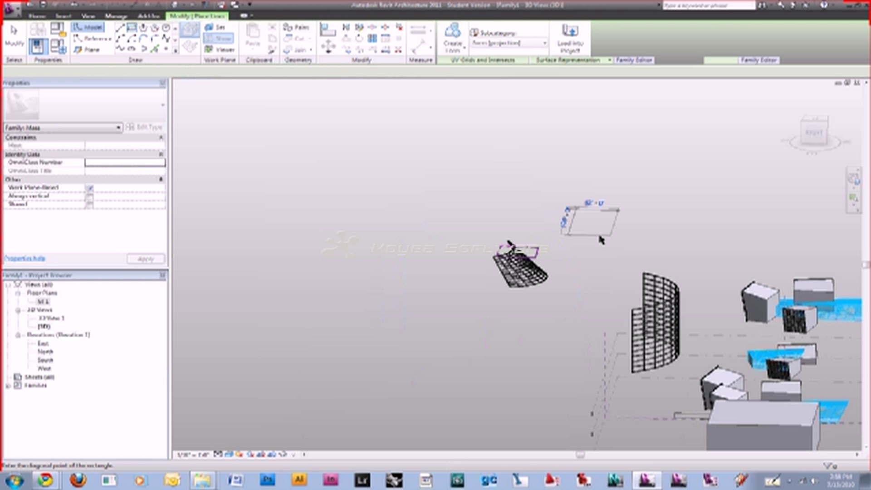
click(599, 236)
key(Escape)
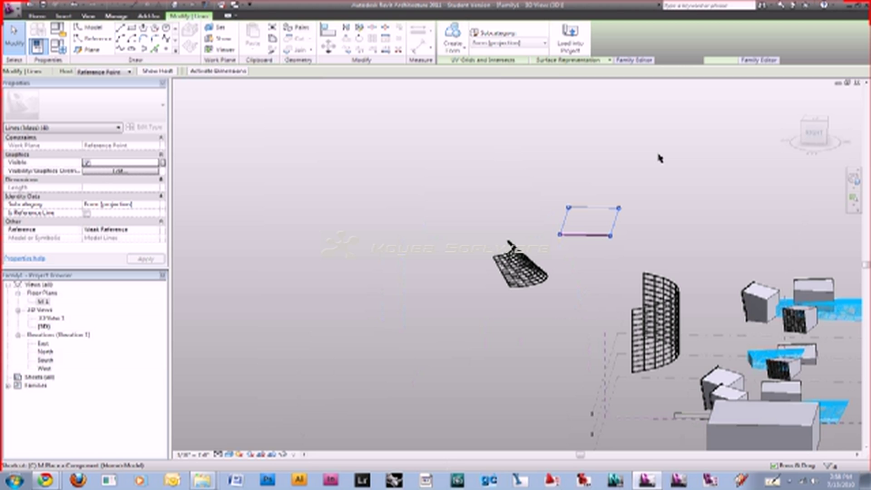
key(f)
Twist the new box by rotating its top face about its centre.
drag(601, 181, 630, 179)
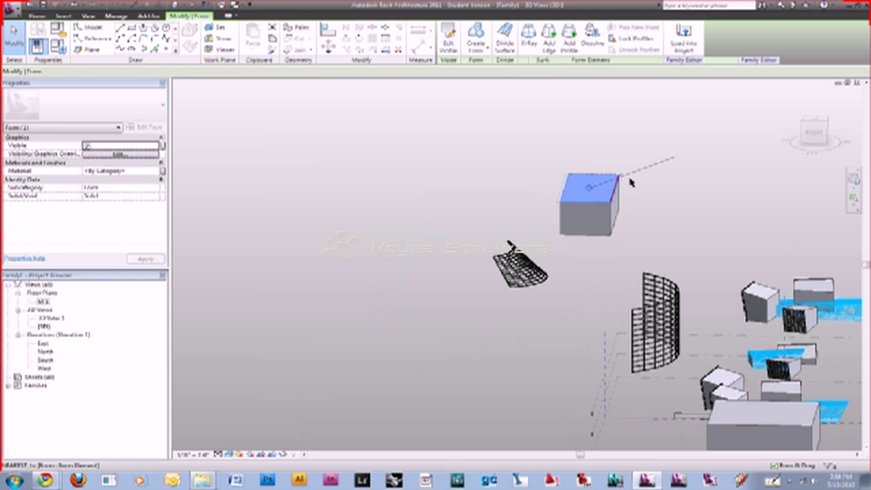
click(630, 178)
click(621, 137)
scroll(555, 205, up, 1)
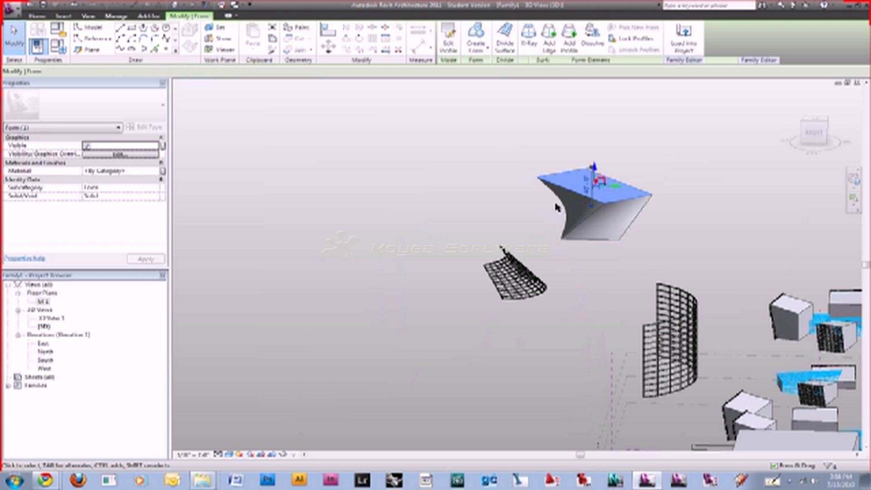
Divide the large warped side face of the twisted box and apply the Rectangle Panel pattern to it.
shift+middle_drag(557, 207, 643, 215)
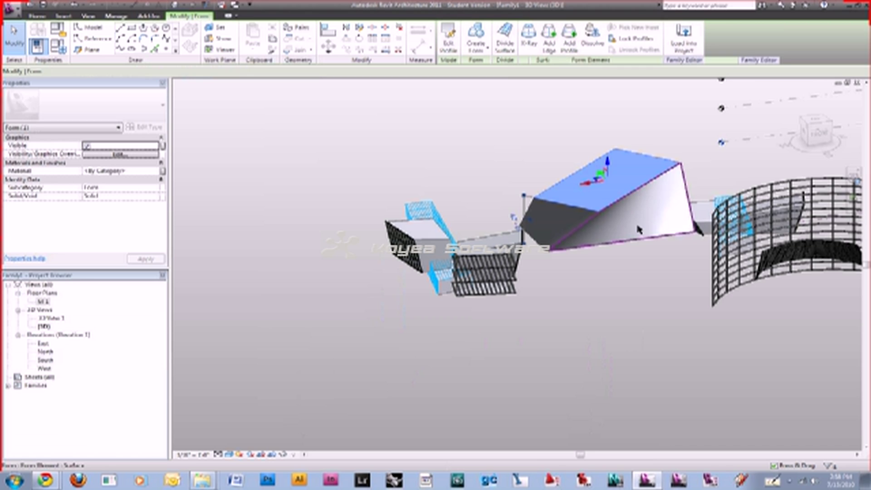
click(640, 230)
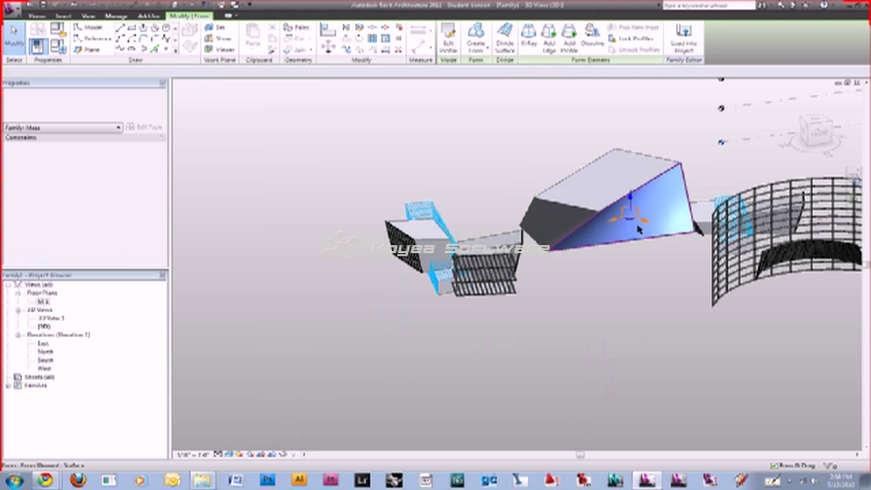
click(640, 229)
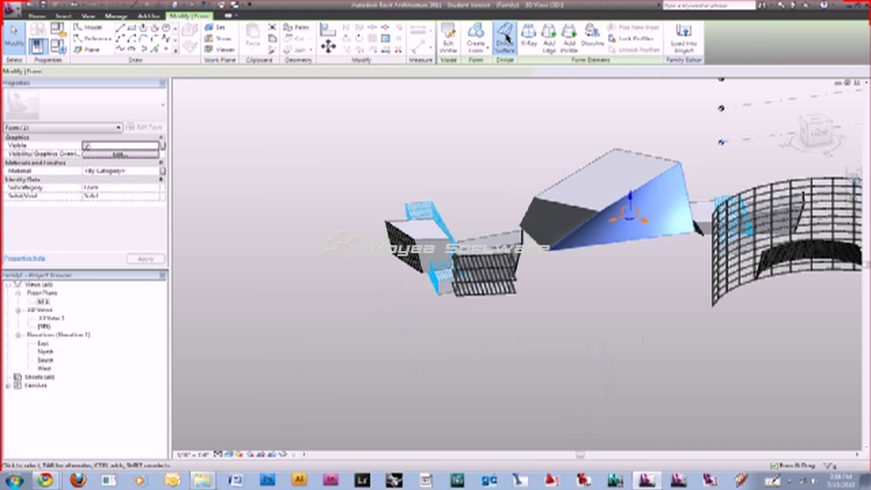
click(505, 38)
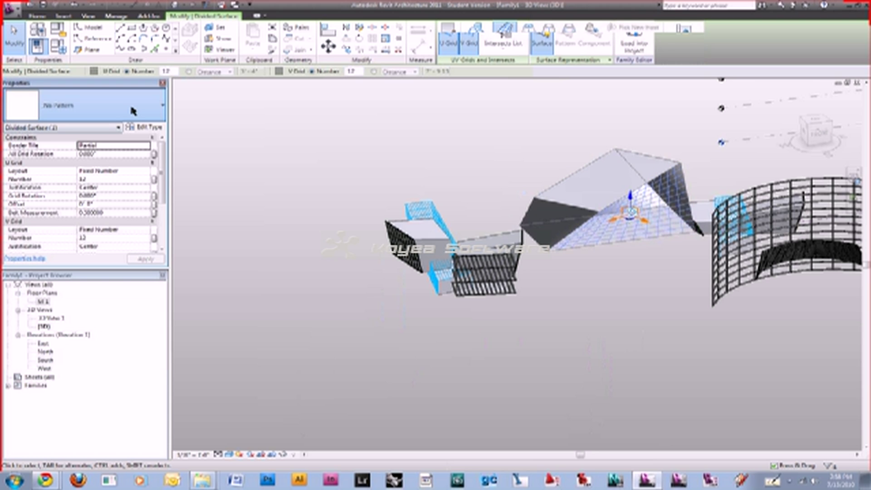
click(132, 110)
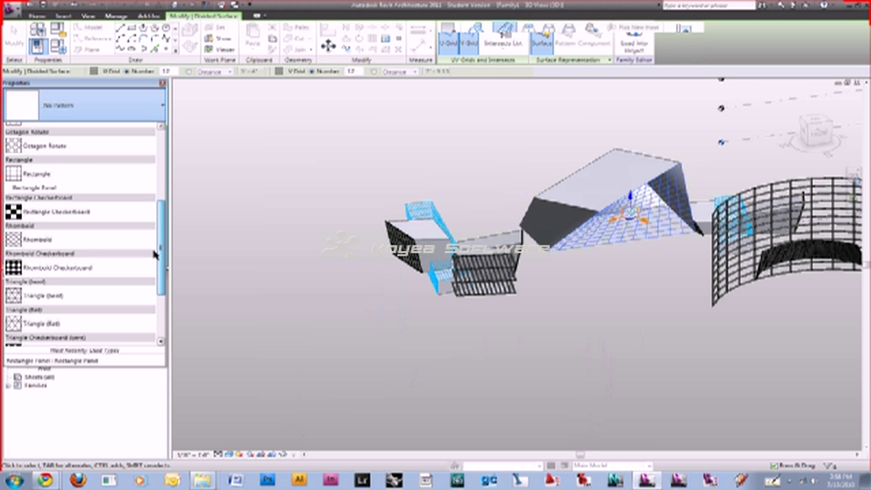
scroll(155, 241, up, 2)
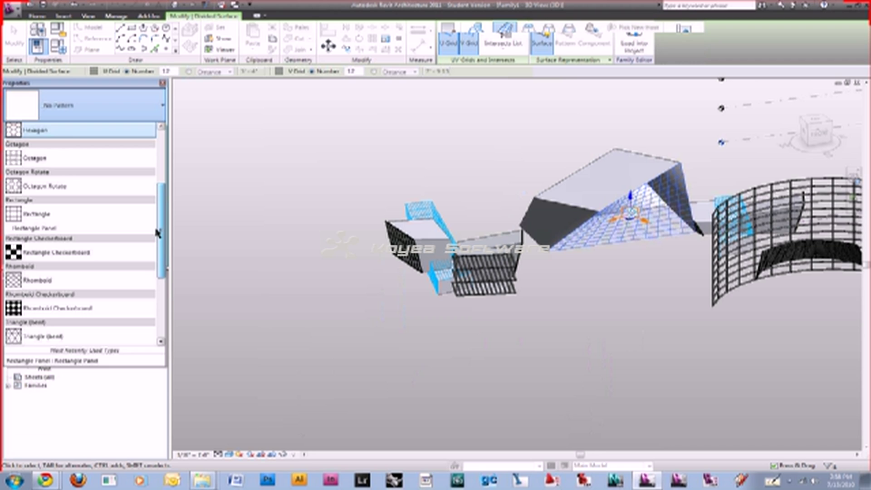
scroll(157, 232, down, 1)
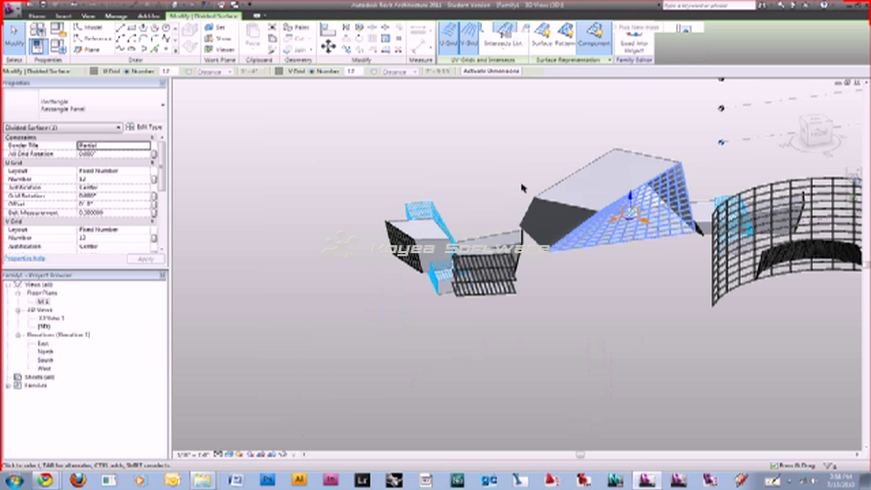
Raise the top face of the twisted, panelled form to stretch it into a tall tower.
shift+middle_drag(521, 184, 639, 214)
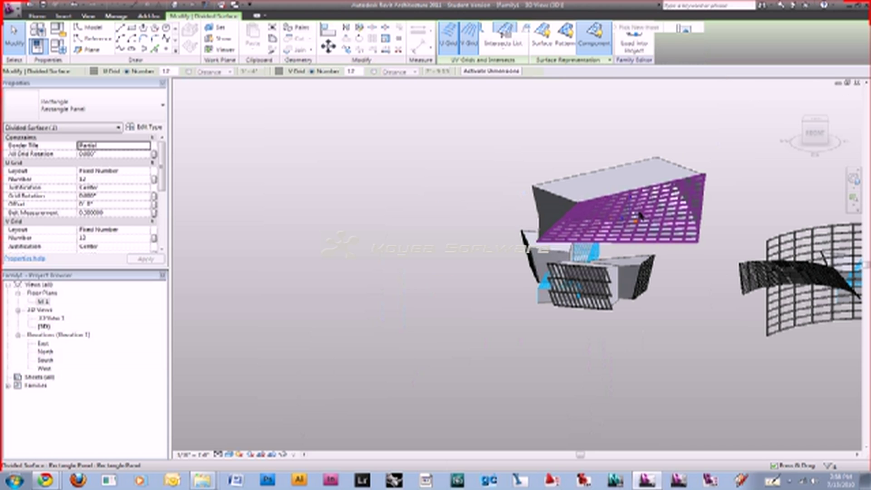
click(640, 214)
scroll(621, 249, up, 2)
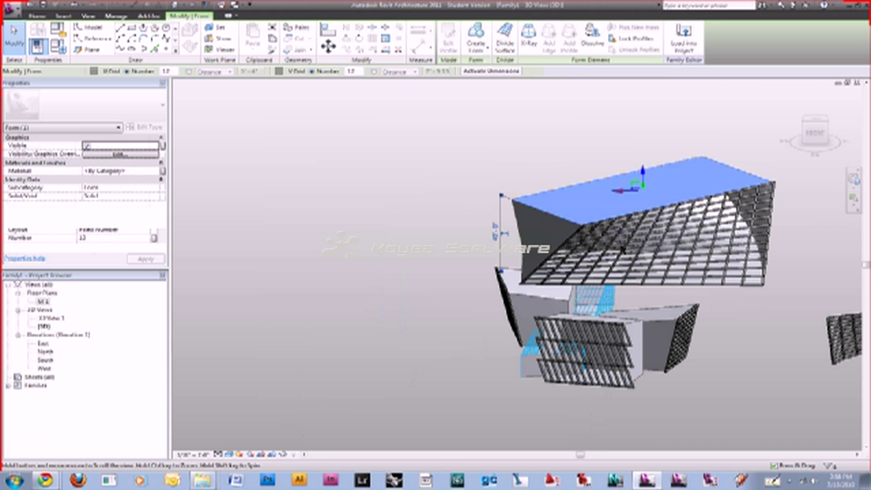
middle_drag(644, 172, 646, 233)
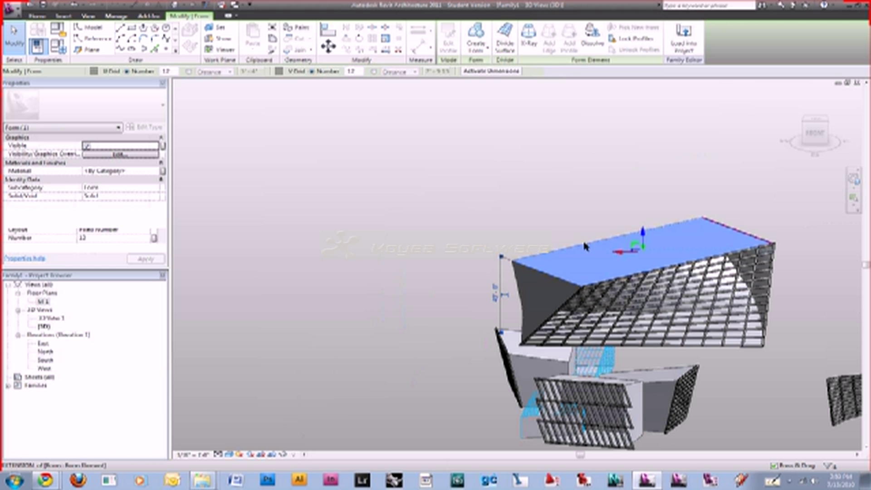
drag(584, 246, 584, 246)
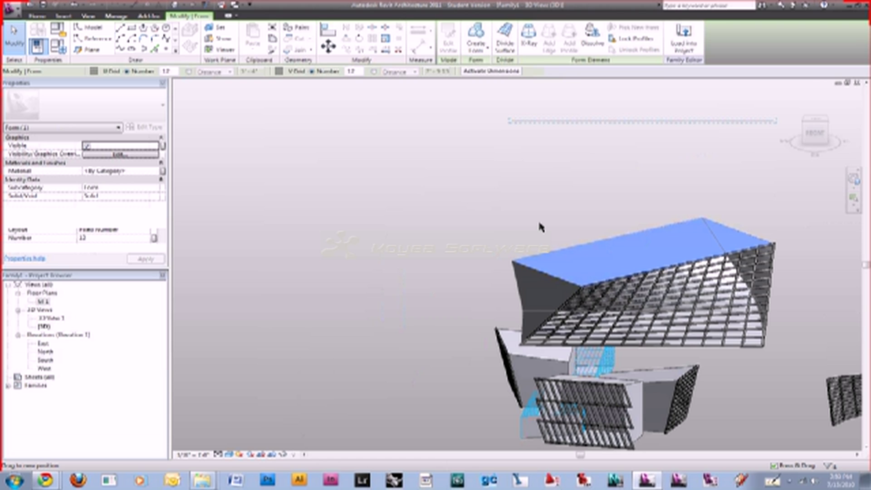
drag(538, 219, 541, 225)
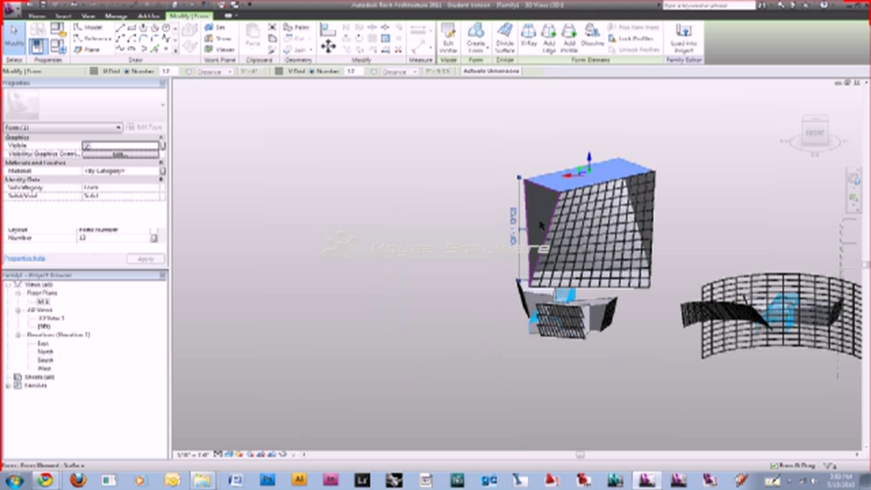
Try reshaping the twisted tower by moving the top edge above its plain dark side inward.
shift+middle_drag(437, 204, 419, 207)
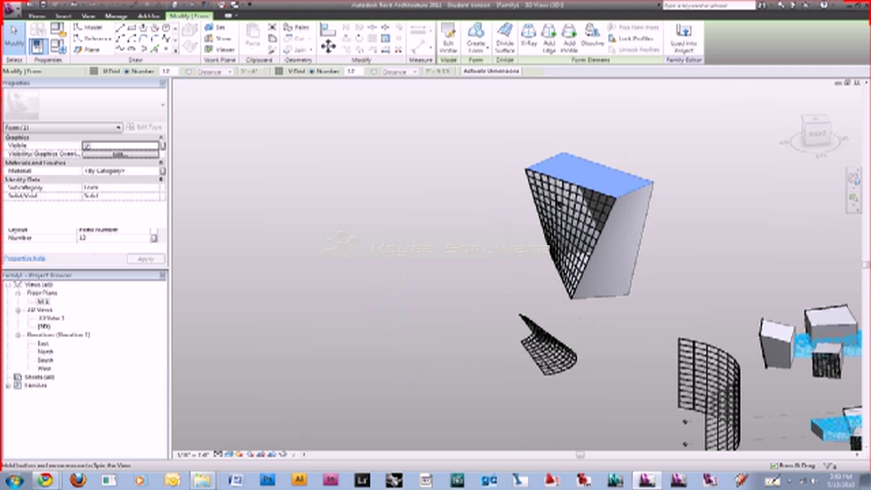
shift+middle_drag(559, 205, 623, 230)
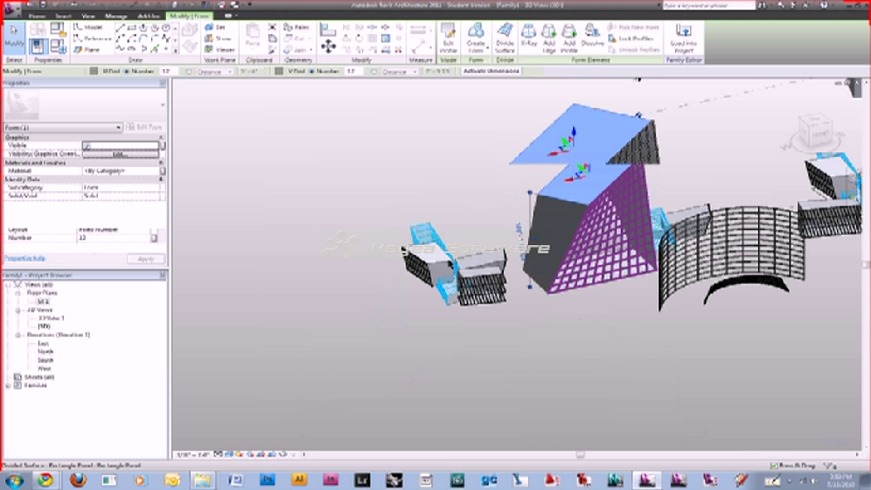
scroll(621, 228, up, 3)
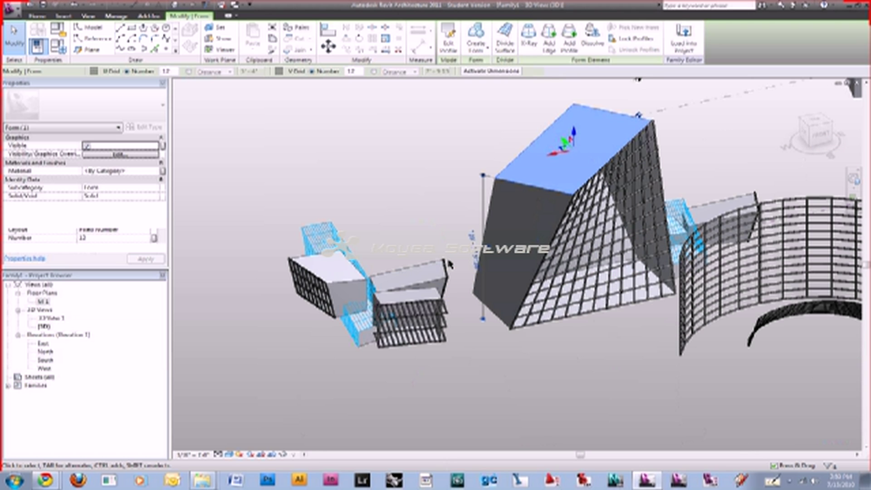
click(524, 376)
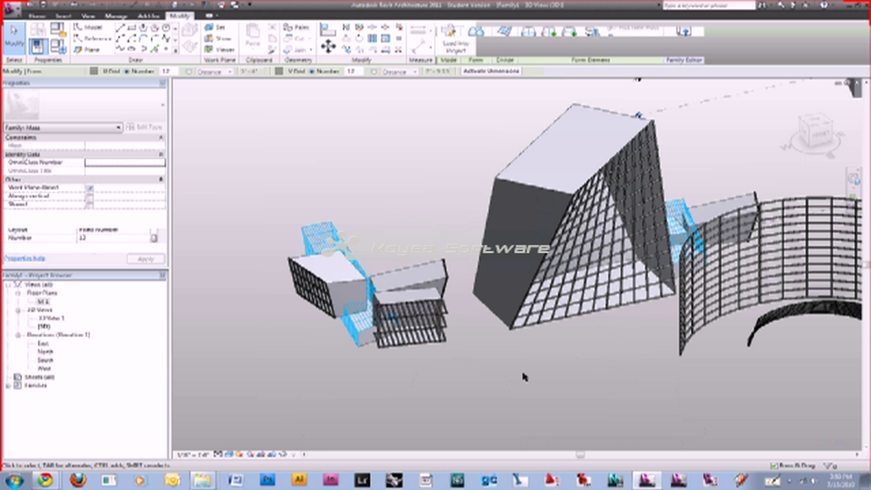
shift+middle_drag(521, 369, 673, 232)
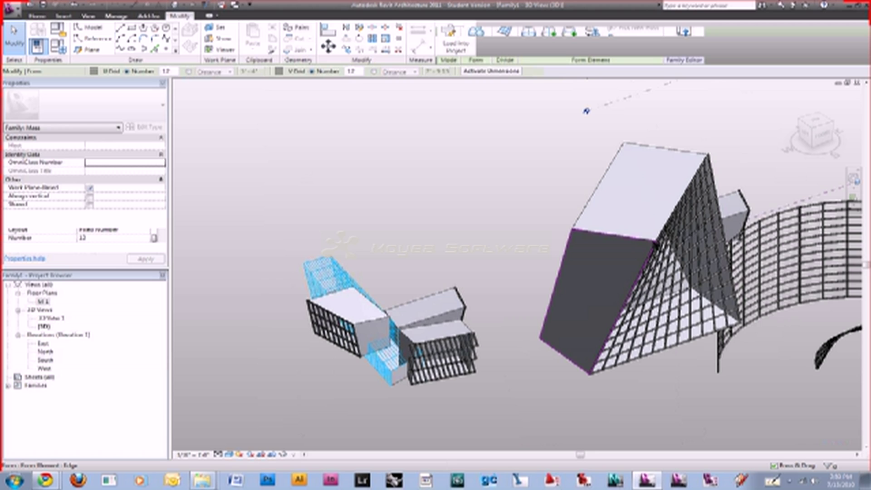
click(628, 242)
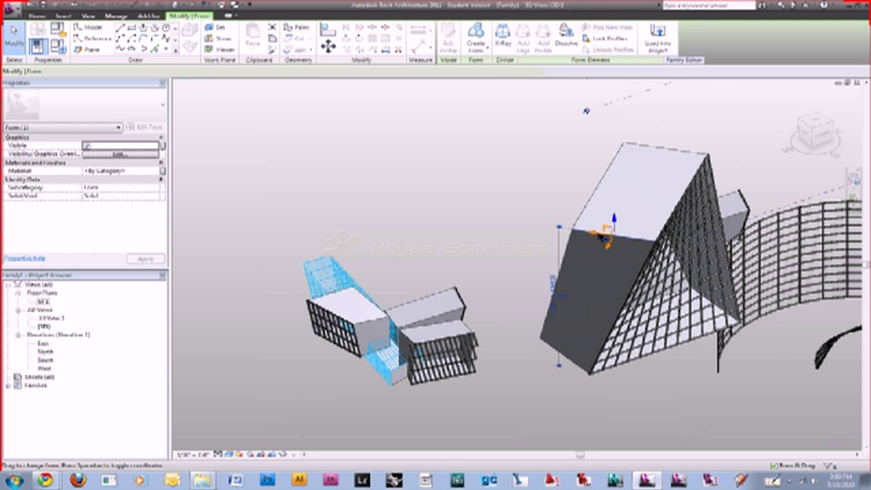
drag(606, 238, 696, 269)
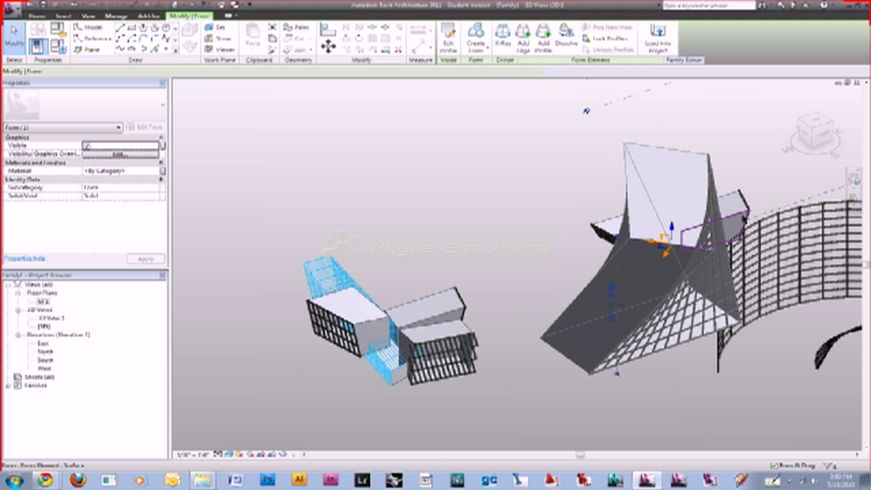
shift+middle_drag(586, 111, 620, 110)
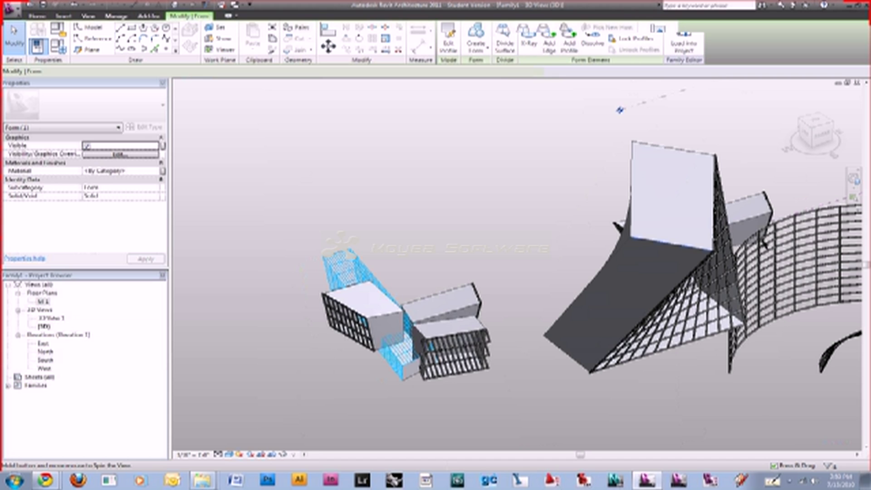
Rotate the top face of the panelled tower about its centre to change the twist.
shift+middle_drag(693, 284, 763, 240)
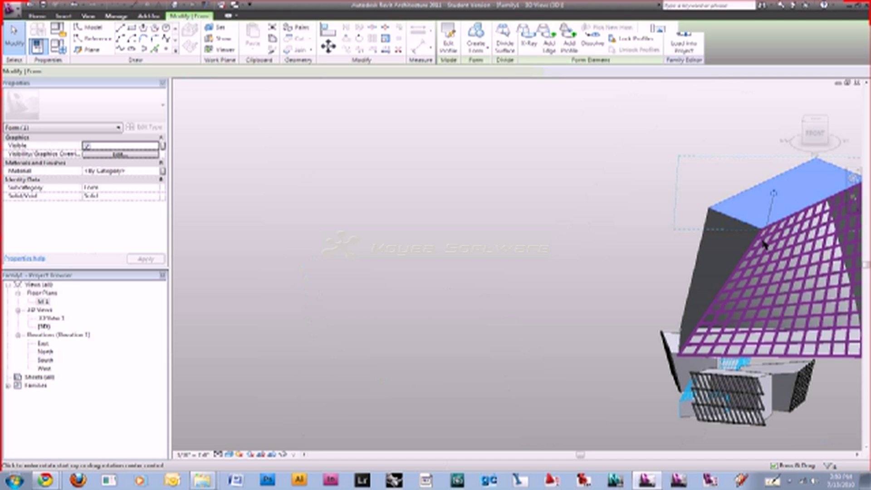
middle_drag(762, 241, 554, 245)
click(599, 242)
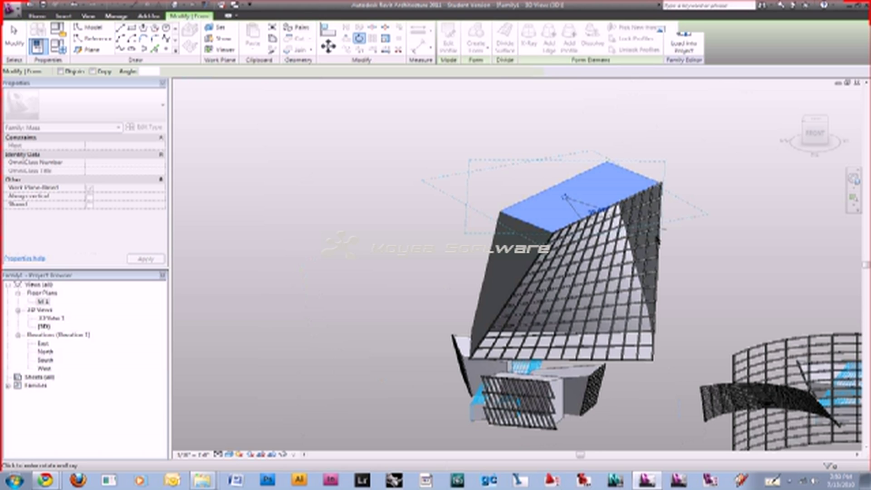
click(658, 238)
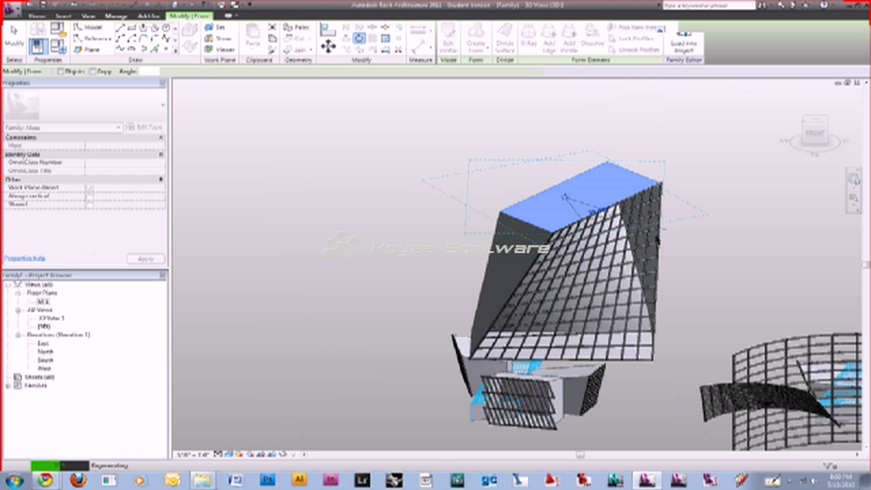
Lower the top face of the twisted tower vertically to flatten it into a low form.
shift+middle_drag(714, 232, 609, 268)
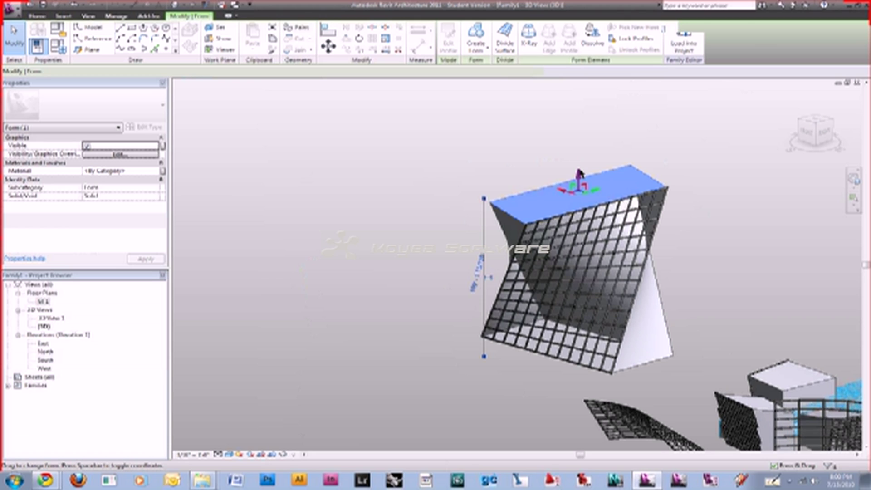
drag(580, 174, 580, 282)
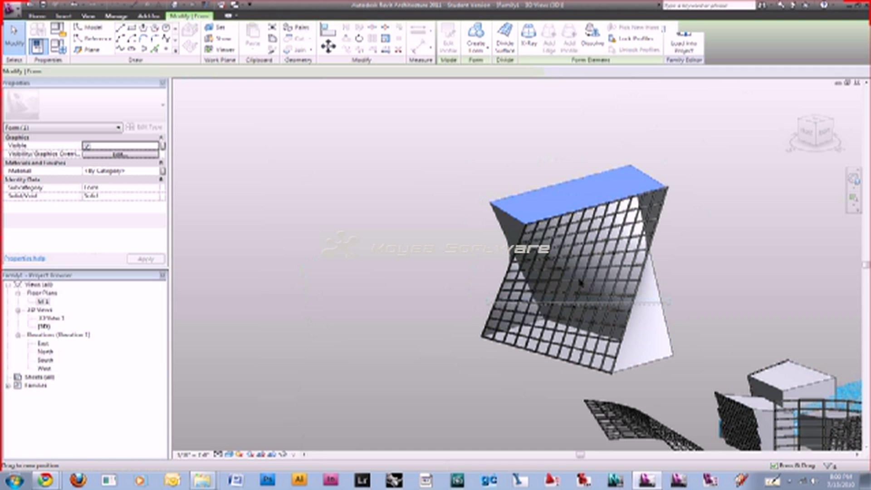
drag(580, 282, 580, 283)
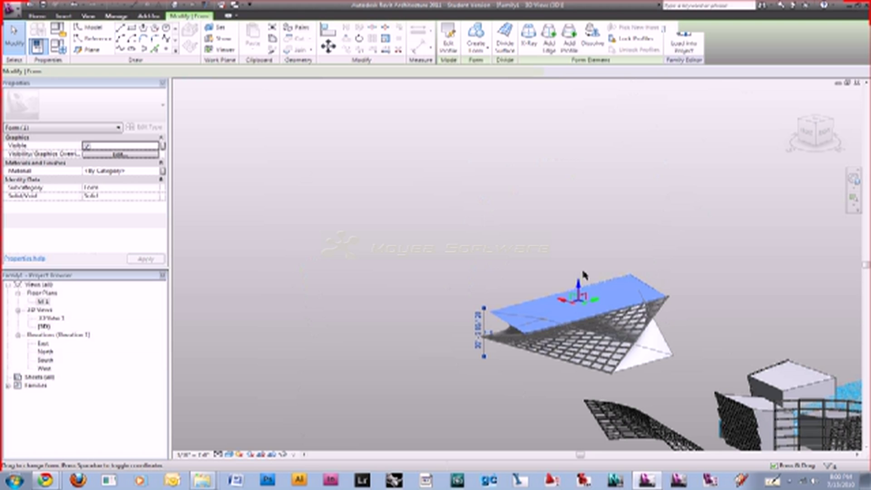
Set both the U Grid and V Grid numbers of the flattened form's panelled surface to 5.
shift+middle_drag(582, 274, 559, 357)
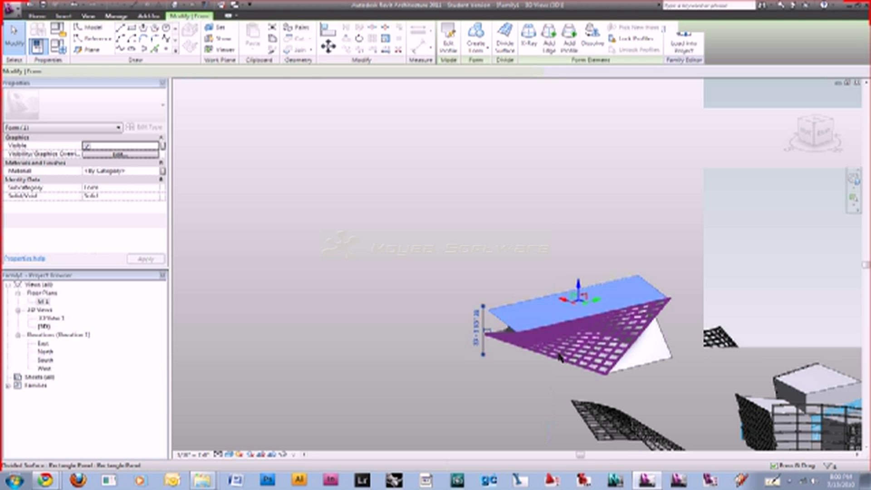
click(559, 357)
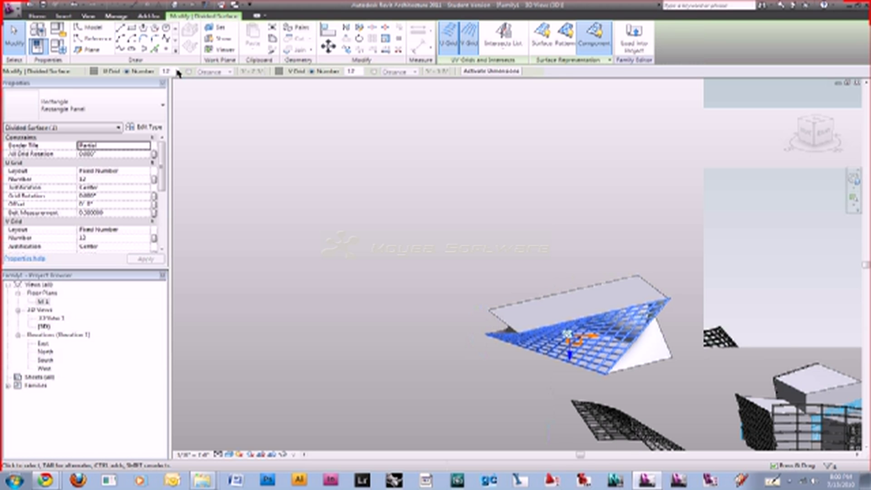
double_click(176, 71)
text(5)
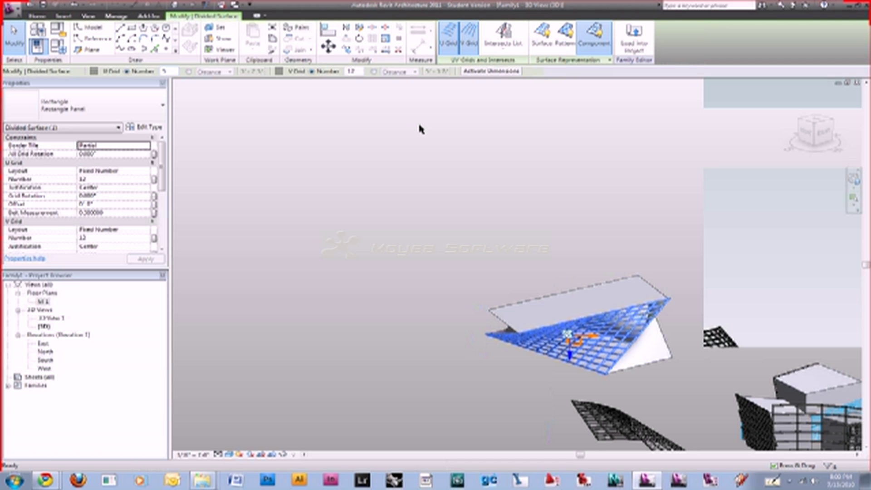
text(5)
click(419, 125)
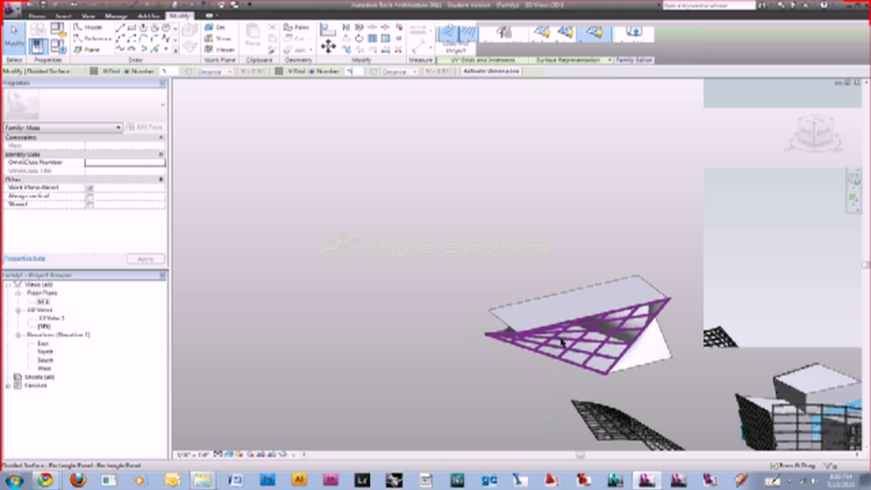
Increase the panelled surface's U Grid and V Grid numbers to 25 each.
shift+middle_drag(561, 338, 568, 303)
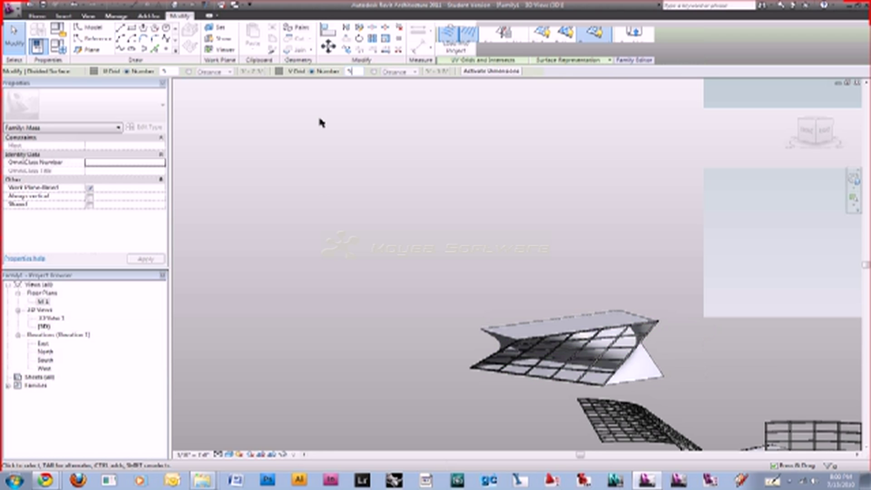
click(524, 370)
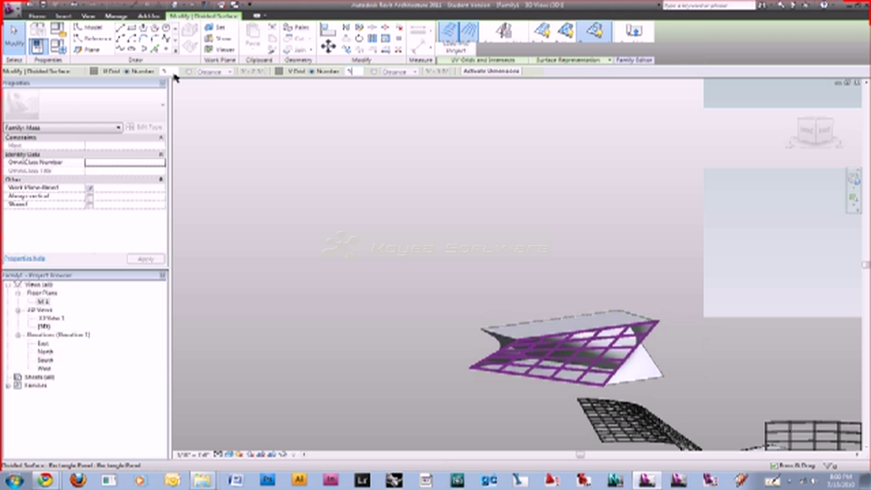
drag(174, 74, 123, 74)
text(25)
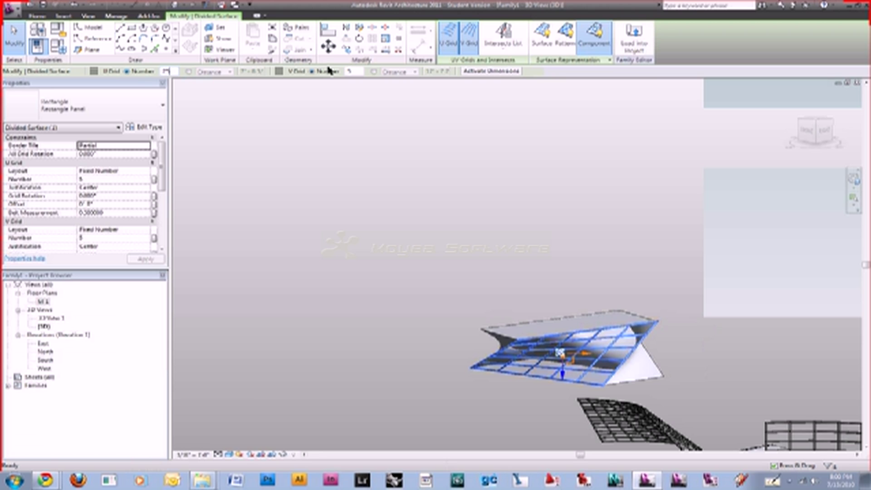
drag(356, 71, 328, 68)
text(2)
key(Return)
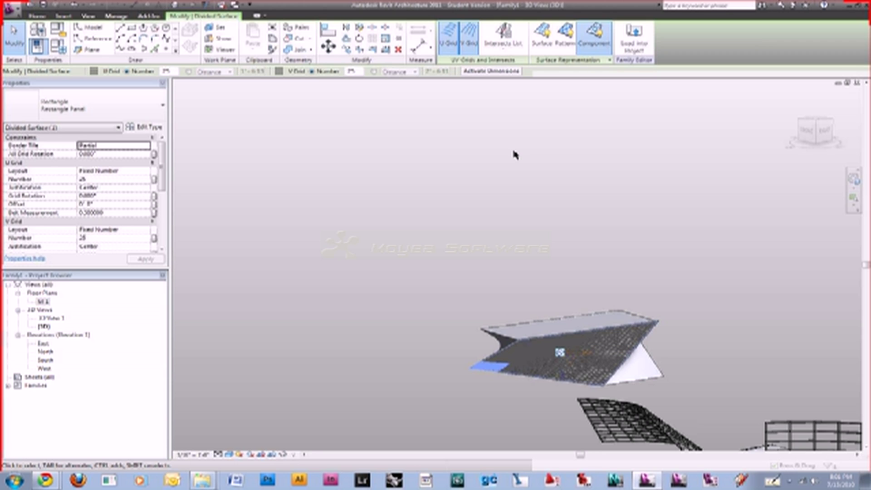
click(514, 151)
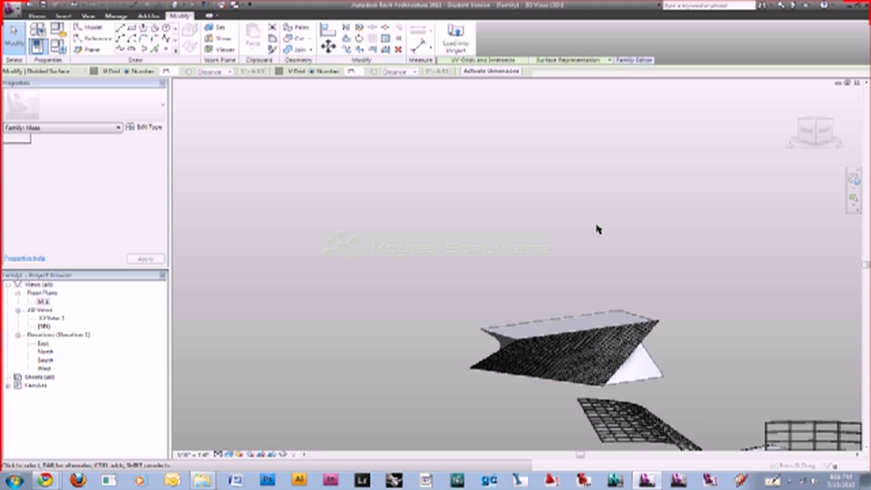
Cycle through the open family views and switch to the project's Level 1 floor plan.
scroll(589, 361, up, 1)
scroll(606, 334, up, 4)
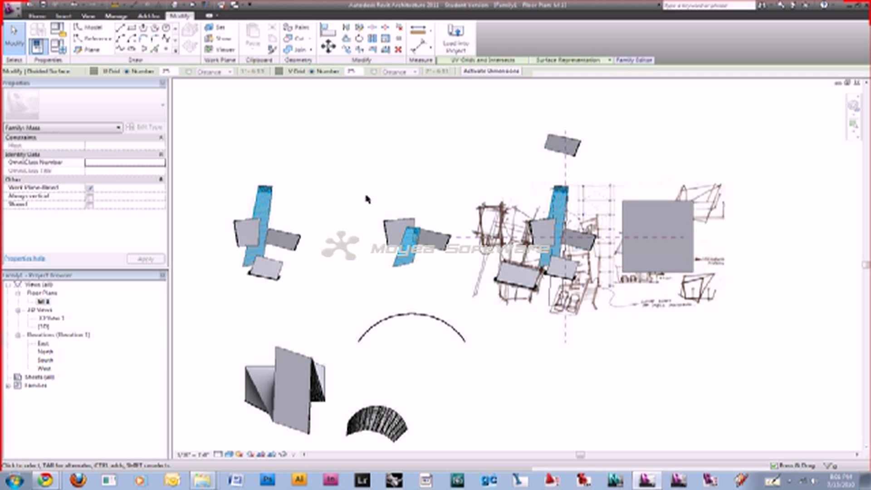
key(ctrl+Tab)
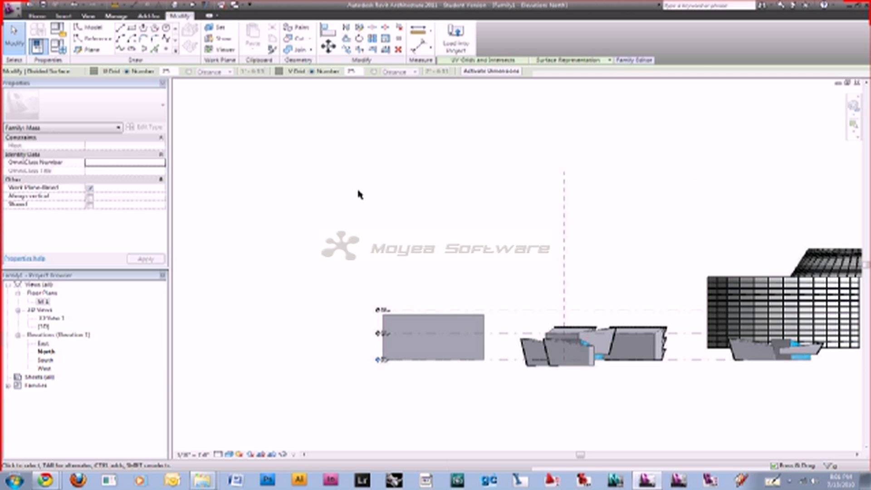
key(ctrl+Tab)
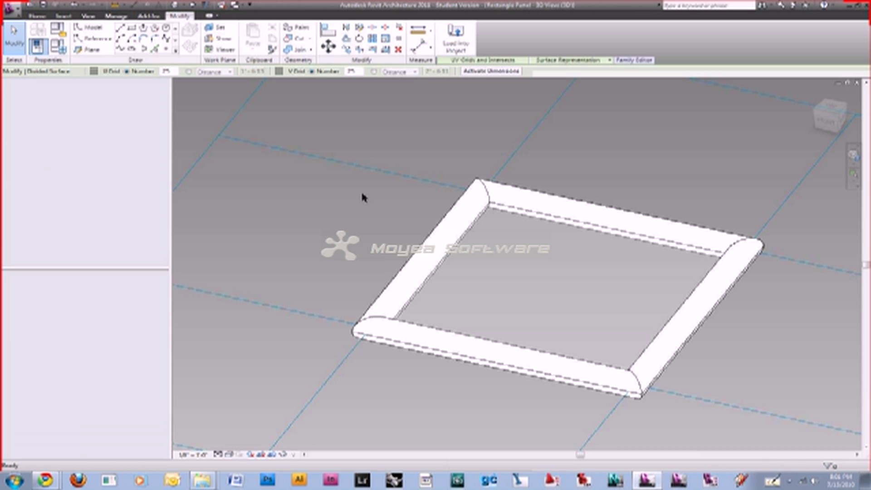
key(ctrl+Tab)
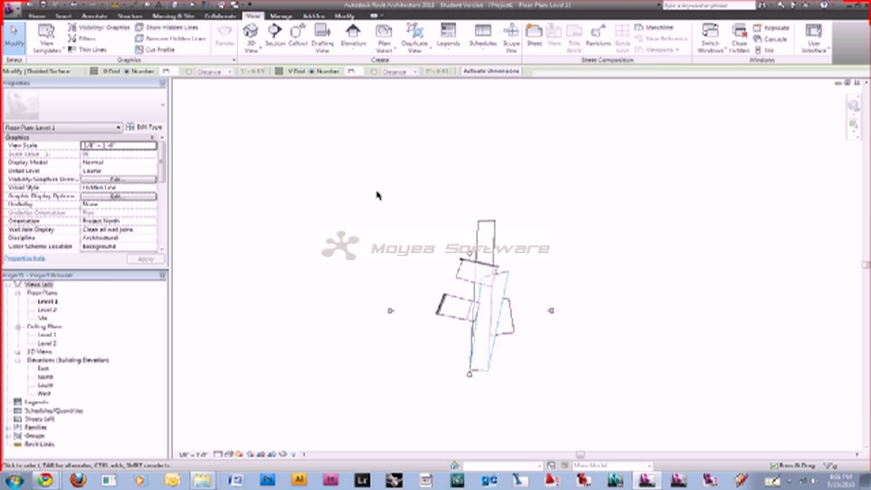
scroll(377, 191, down, 2)
scroll(452, 279, up, 1)
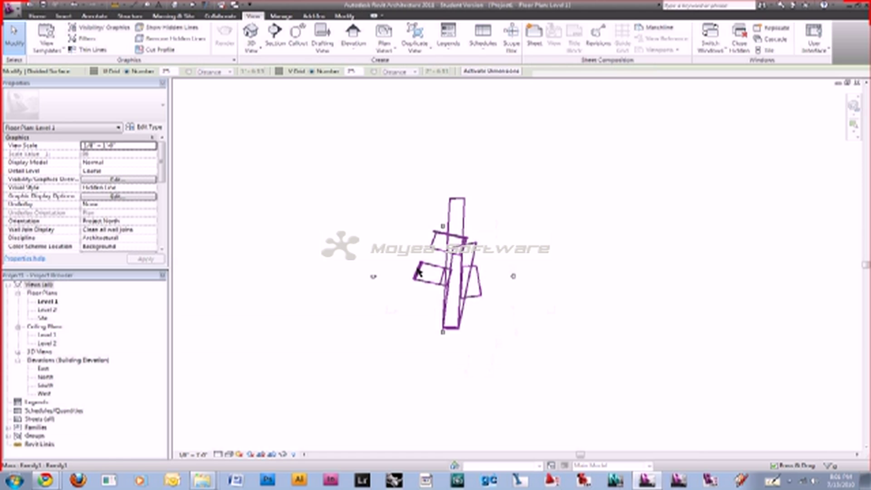
scroll(422, 253, up, 1)
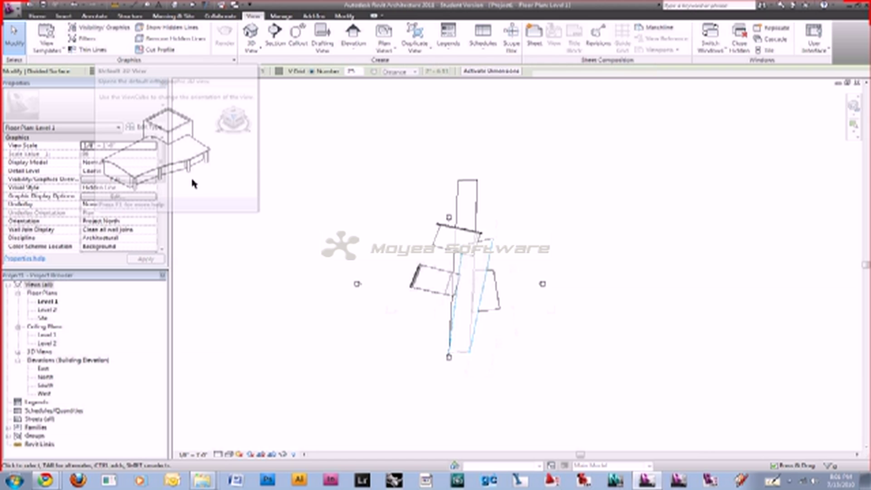
Open the perspective 3D View 1 and orbit around the loaded mass to examine it from different angles.
click(18, 352)
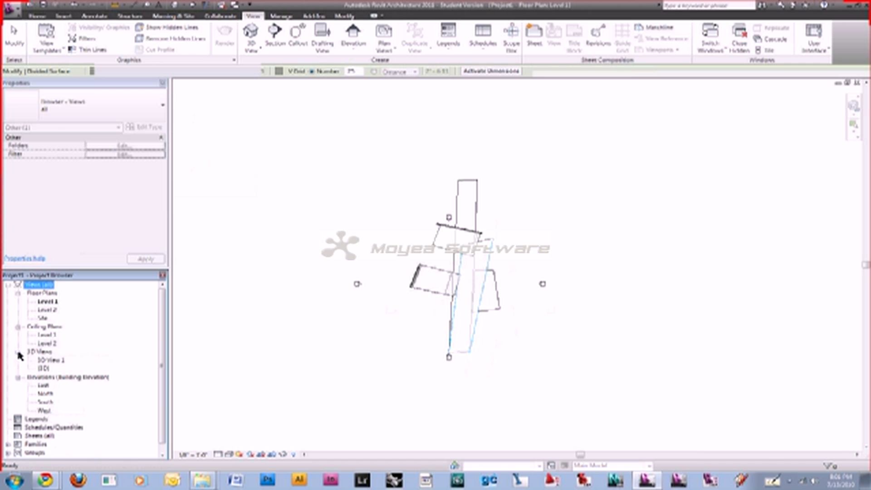
double_click(50, 360)
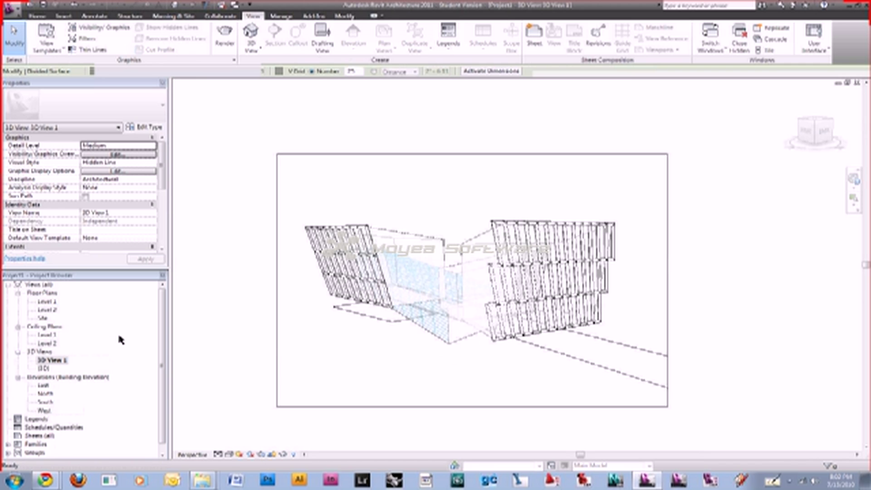
click(447, 275)
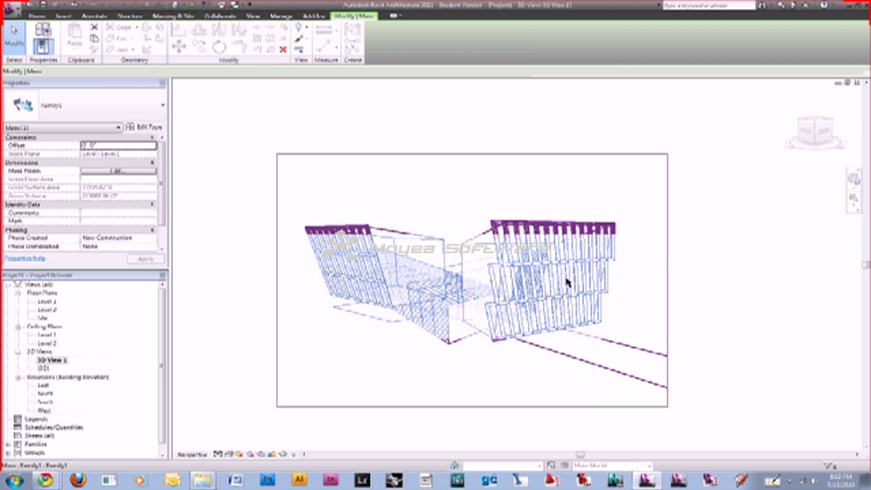
shift+middle_drag(567, 282, 593, 307)
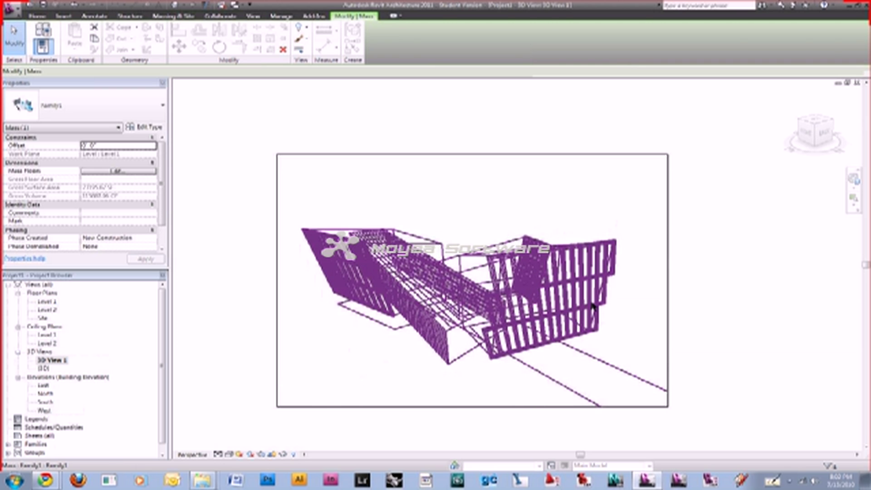
click(626, 213)
shift+middle_drag(626, 213, 865, 331)
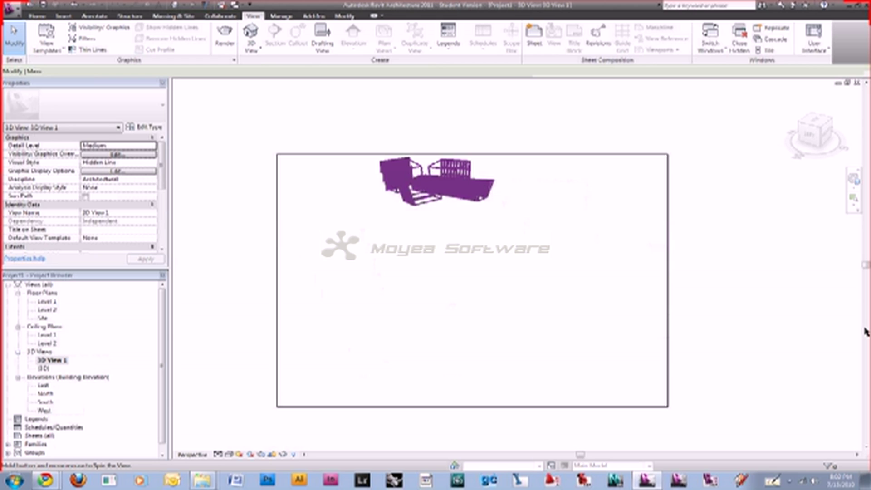
shift+middle_drag(865, 331, 515, 209)
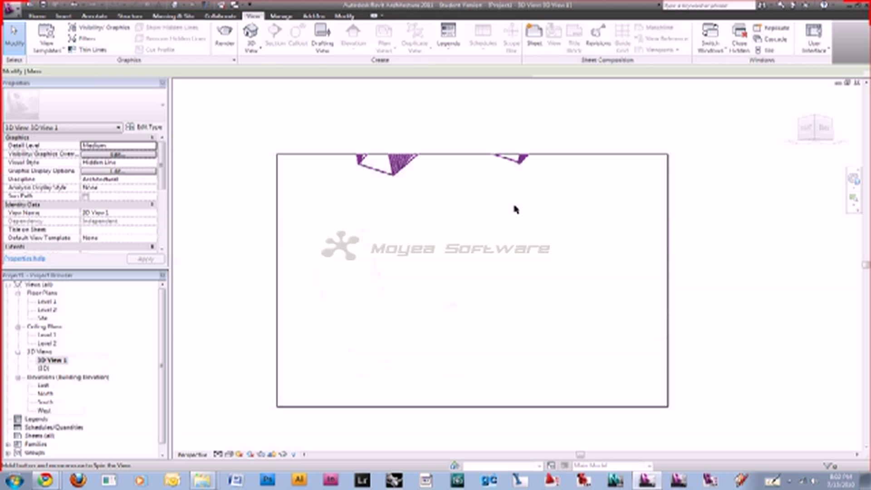
shift+middle_drag(516, 210, 498, 283)
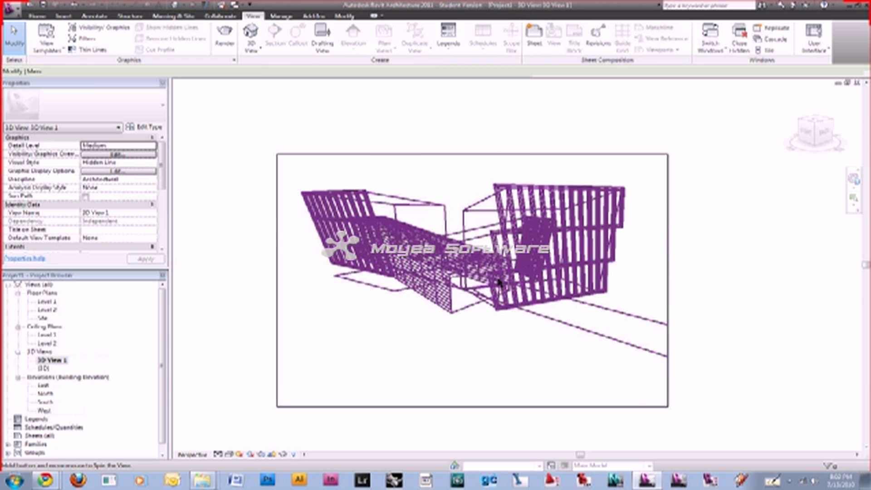
shift+middle_drag(499, 282, 454, 112)
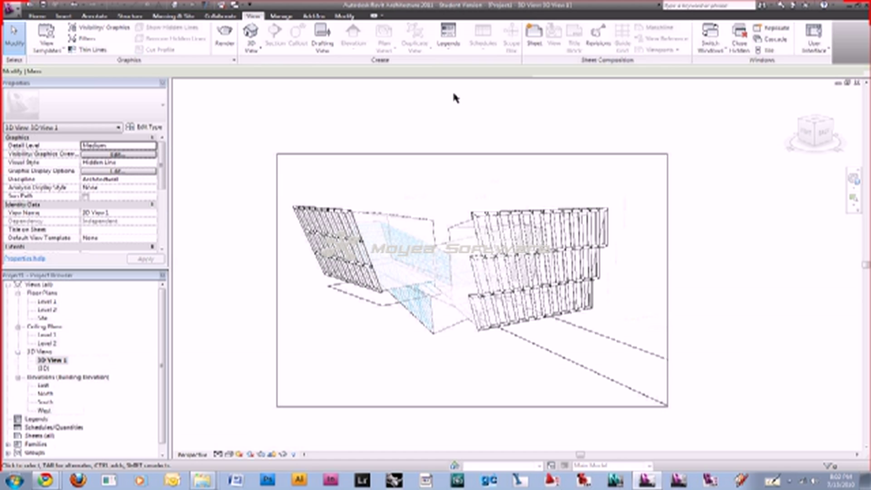
Show the camera of 3D View 1 in the Level 1 floor plan and move its eye point beyond the upper end of the mass.
double_click(51, 303)
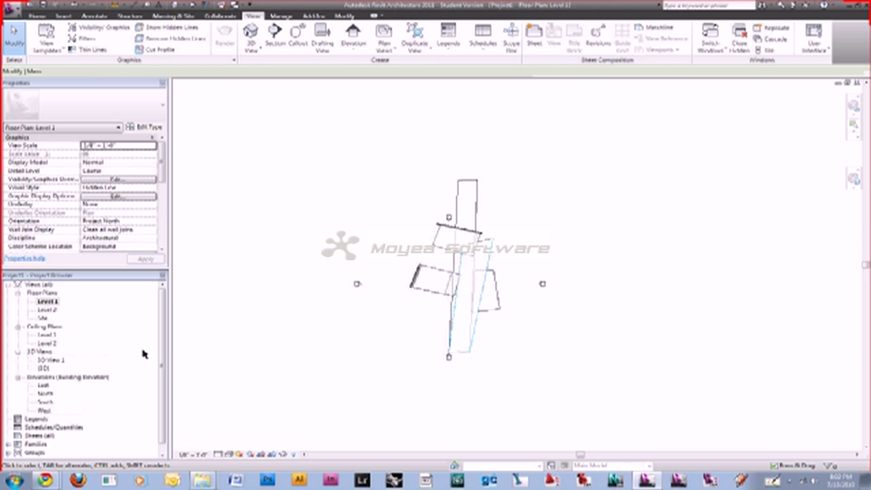
middle_drag(296, 304, 283, 302)
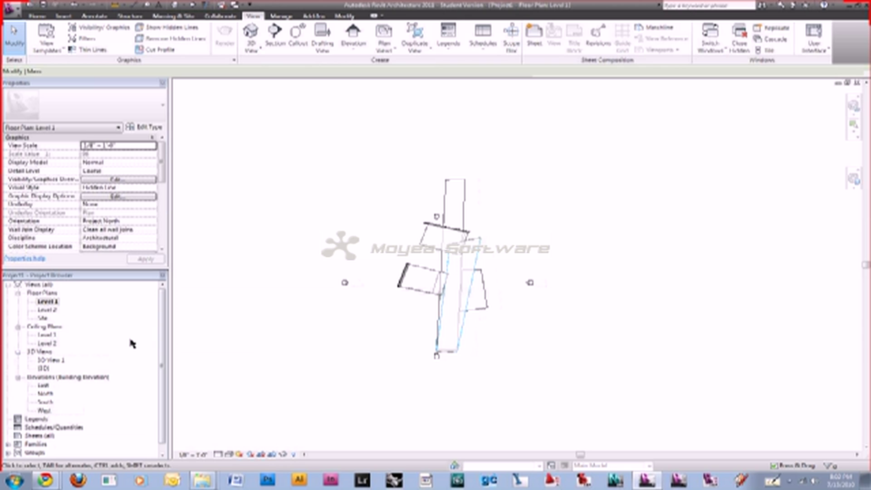
right_click(60, 360)
click(104, 192)
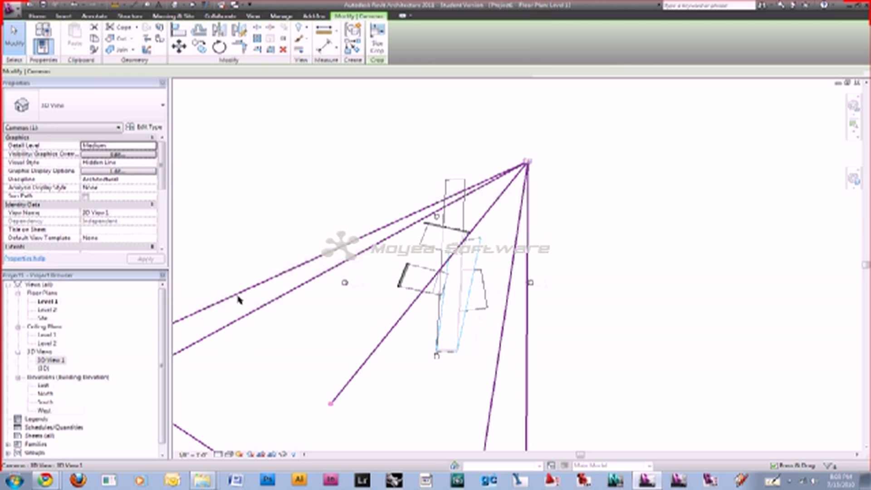
drag(528, 157, 504, 129)
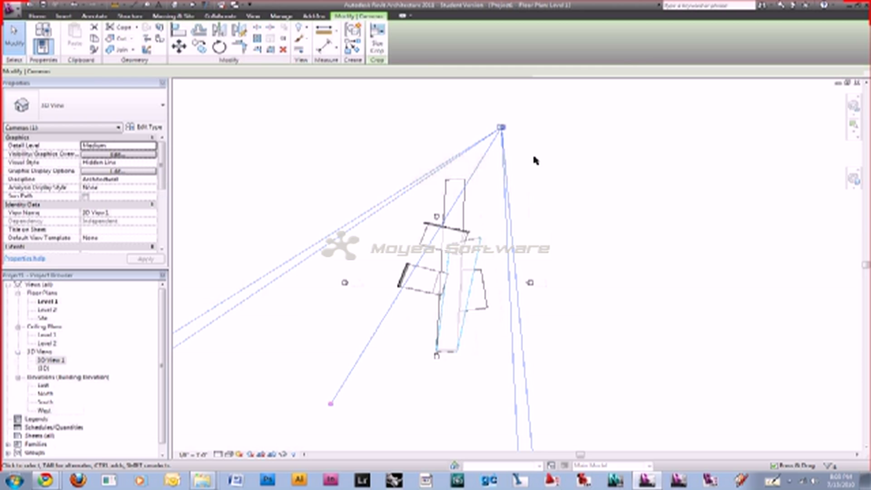
click(580, 150)
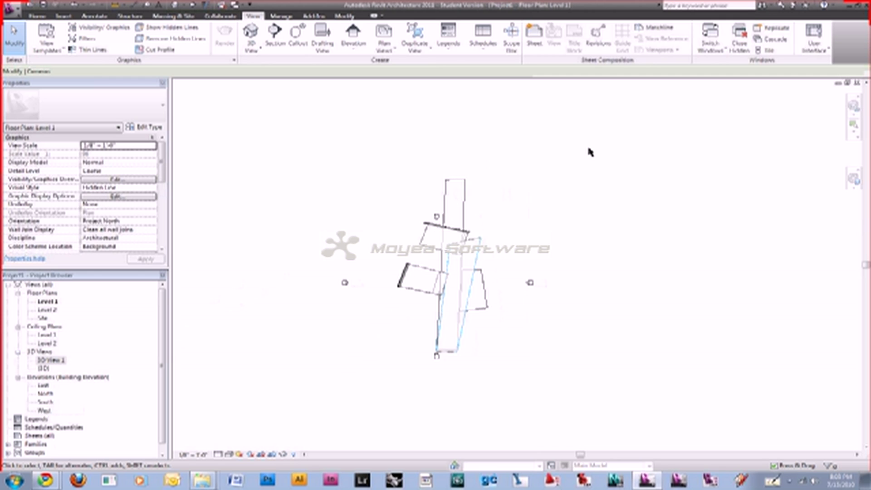
Switch to the project's default {3D} view of the mass.
key(ctrl+Tab)
key(ctrl+Tab)
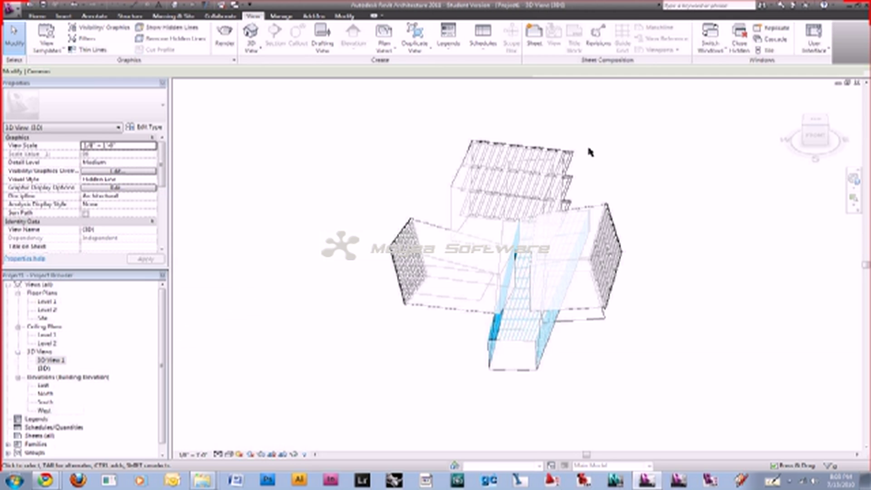
Switch to the mass family's 3D view and remove the divided surface with its panels from the twisted form's side face.
key(ctrl+Tab)
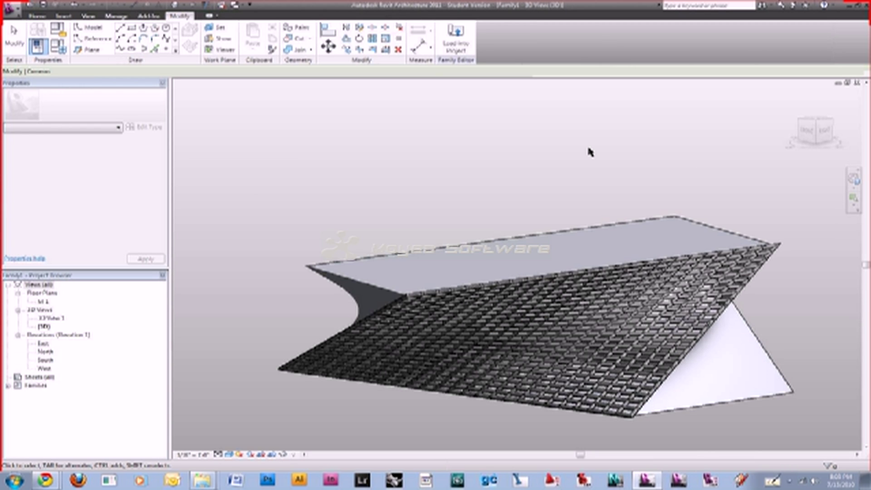
scroll(577, 201, down, 2)
shift+middle_drag(576, 197, 552, 320)
click(598, 289)
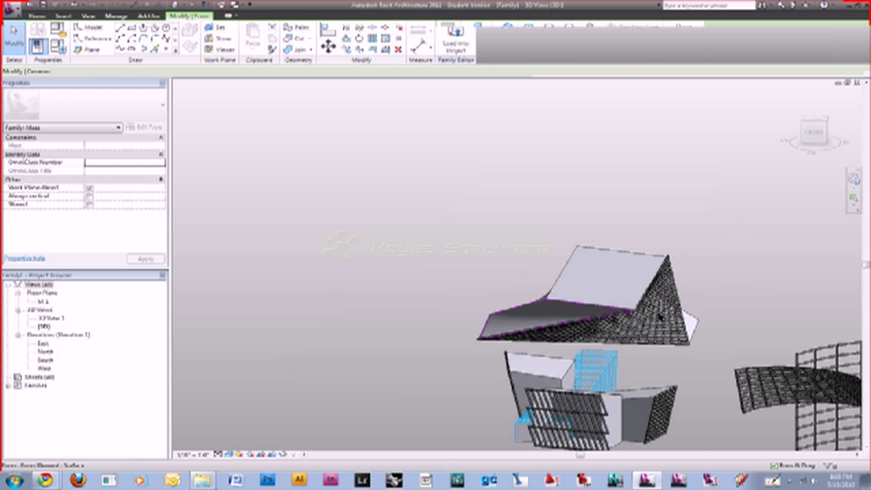
click(660, 316)
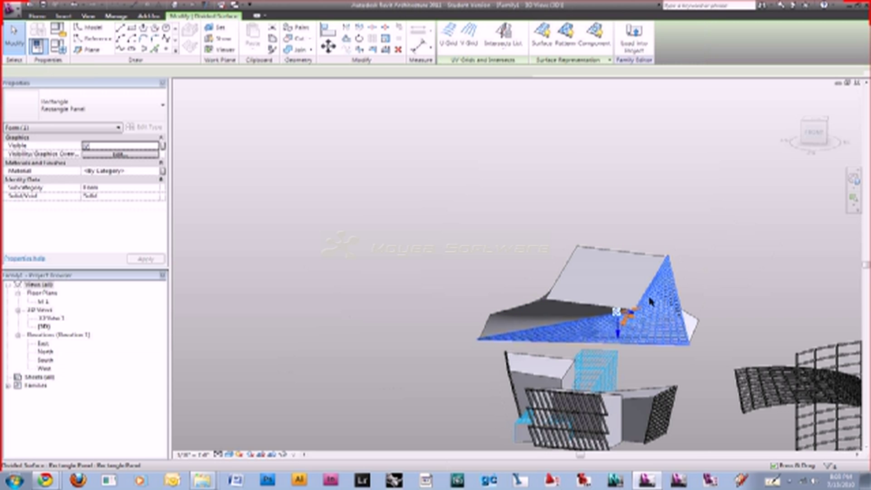
key(Escape)
key(Escape)
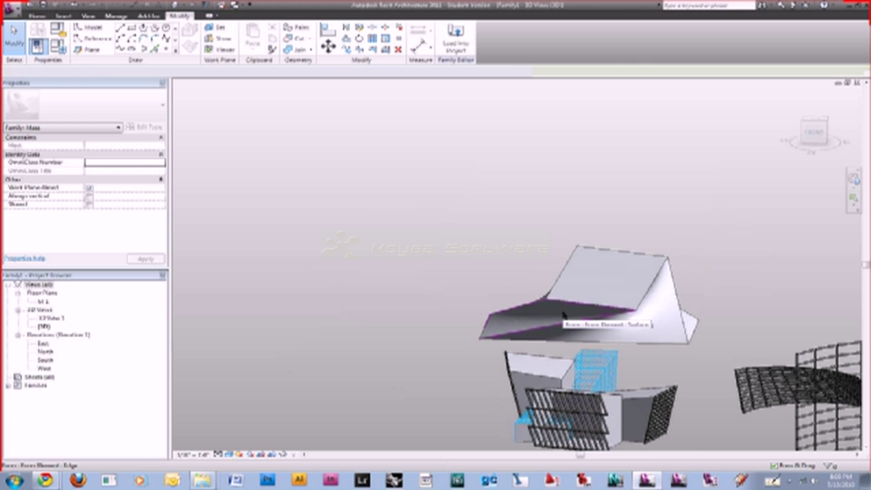
Rotate the top face of the twisted form to change its twist relative to the base.
click(638, 279)
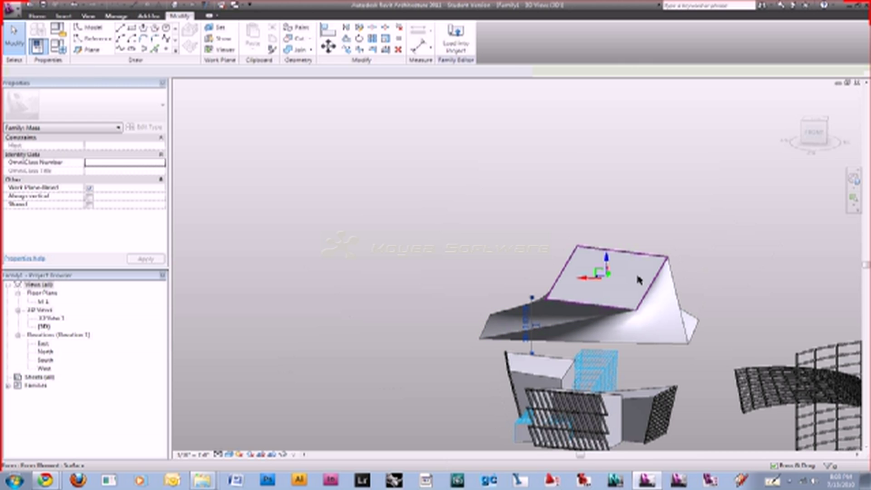
key(r)
key(o)
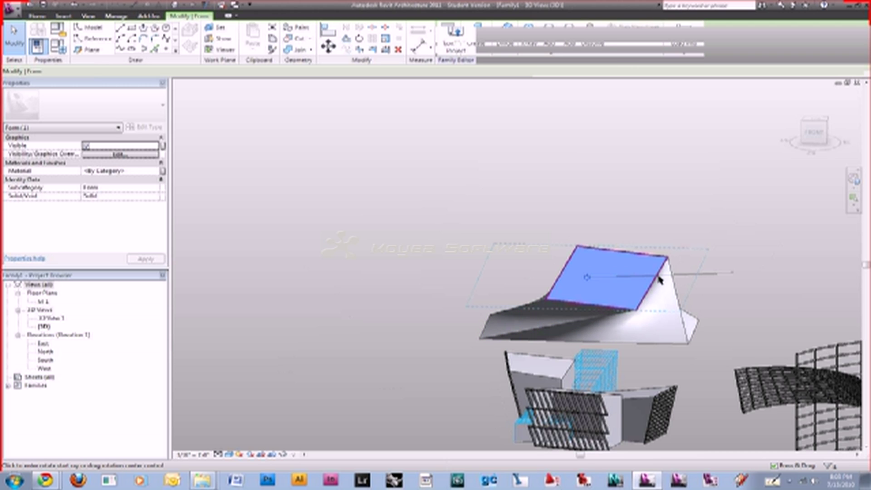
click(726, 239)
key(Escape)
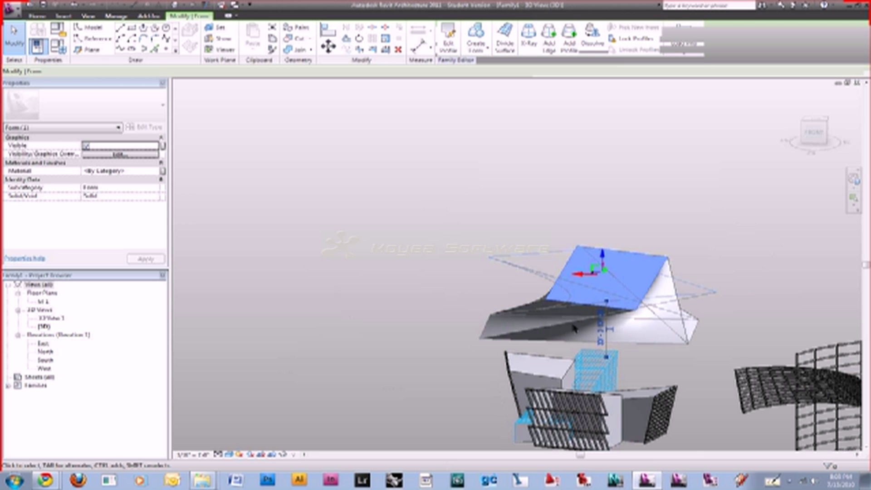
Divide the twisted side face of the form into a UV grid.
shift+middle_drag(562, 313, 432, 330)
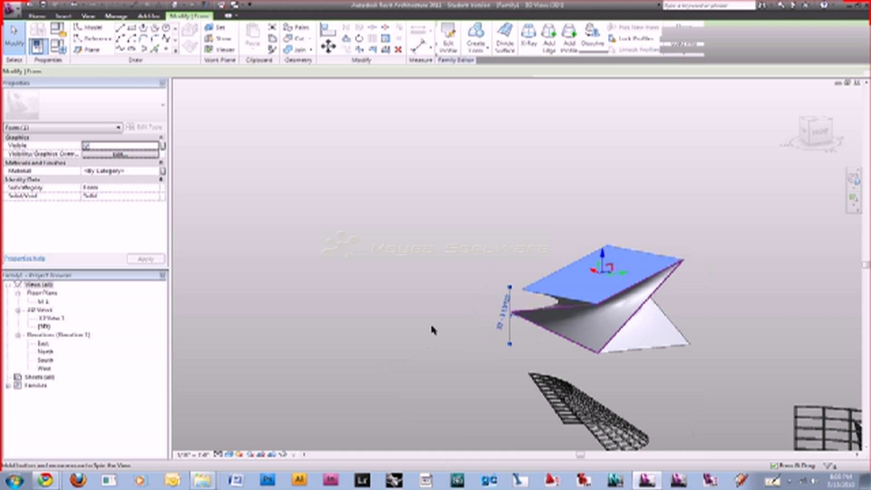
click(616, 317)
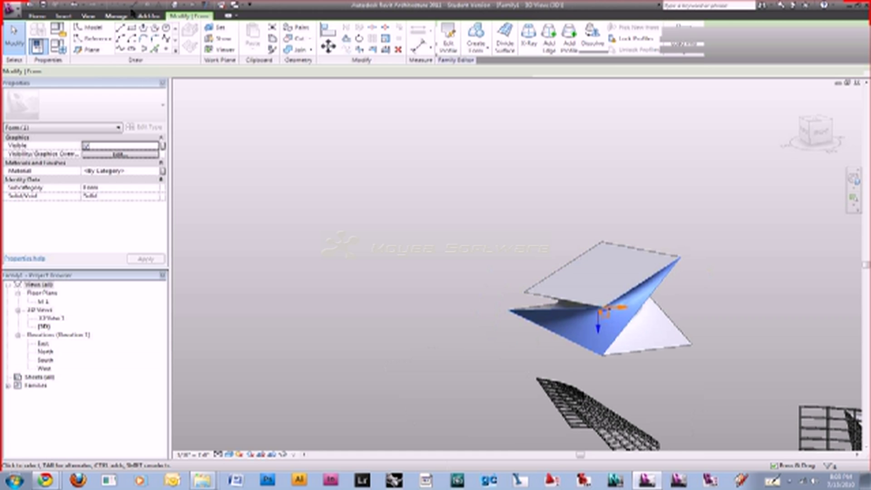
click(500, 45)
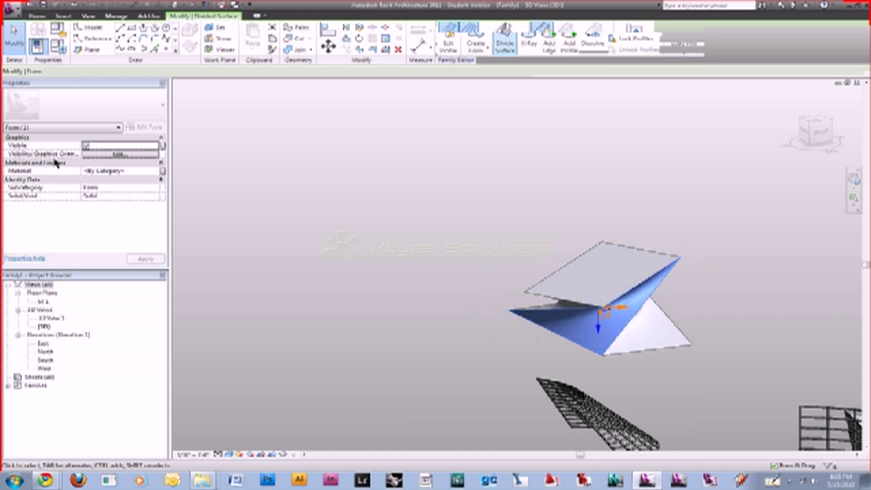
Set the divided surface's U and V grid numbers to 6 and apply the Rectangle Panel type to it.
click(130, 114)
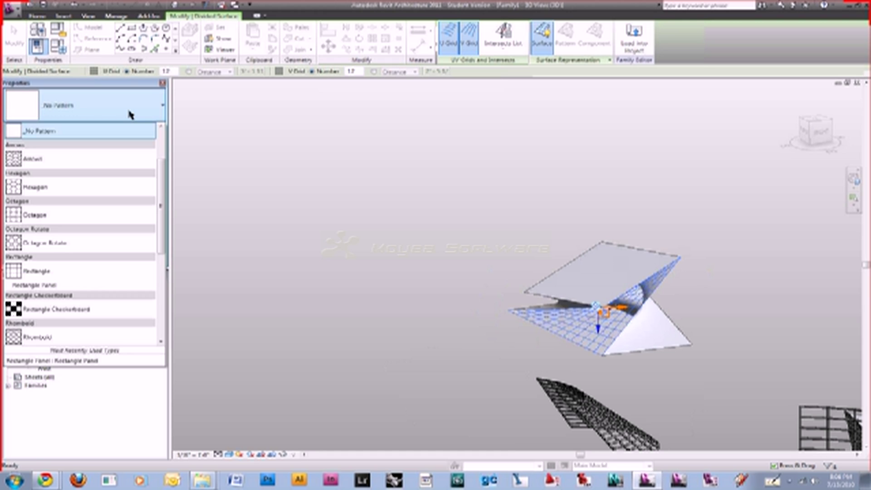
drag(162, 204, 164, 245)
scroll(144, 286, down, 4)
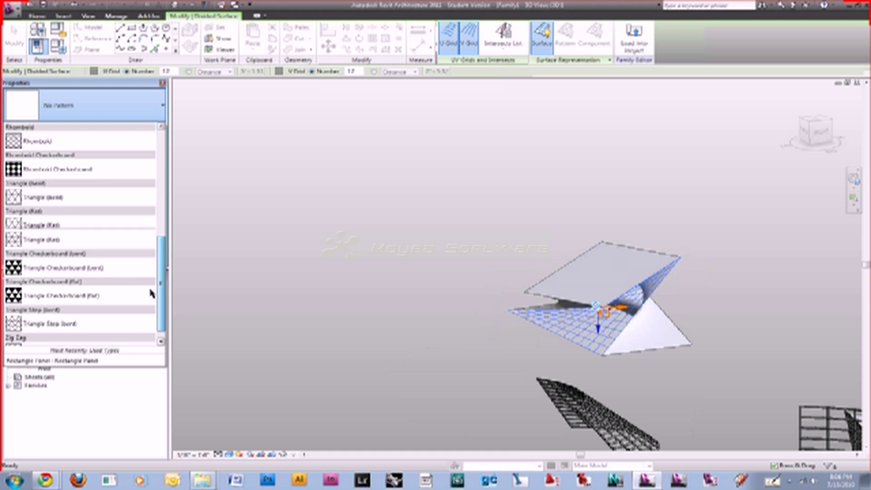
scroll(151, 294, up, 2)
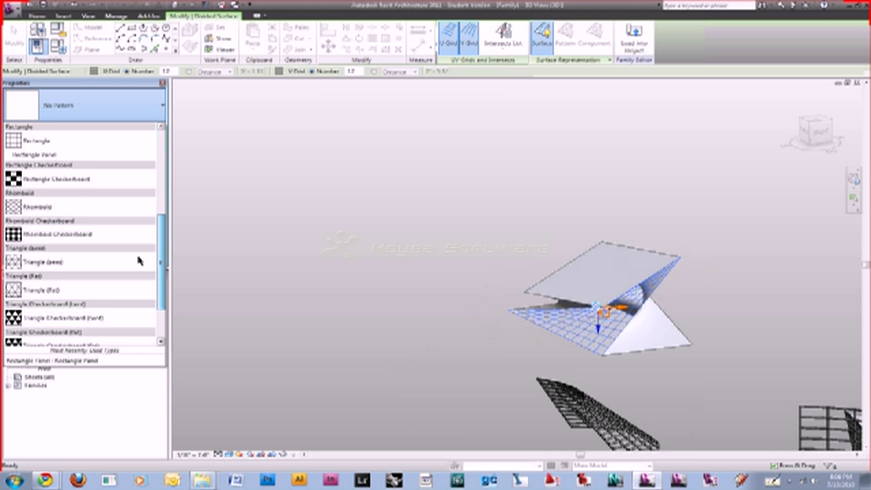
scroll(139, 260, up, 3)
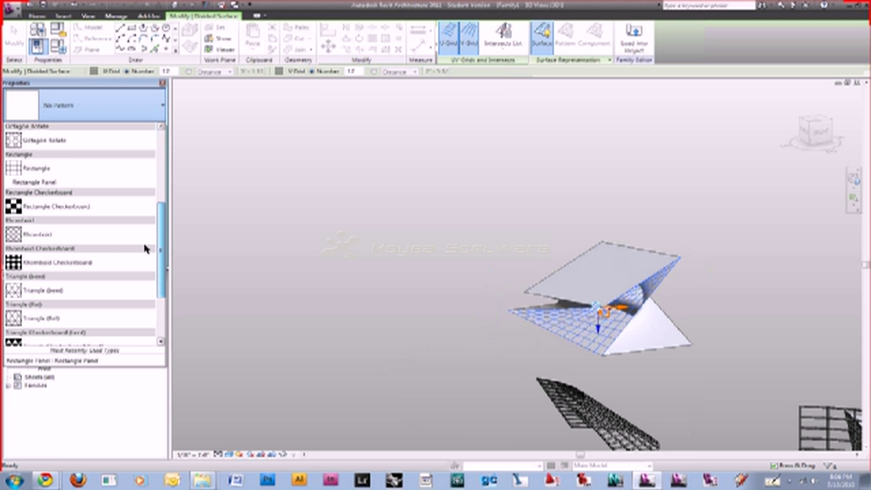
scroll(147, 235, up, 3)
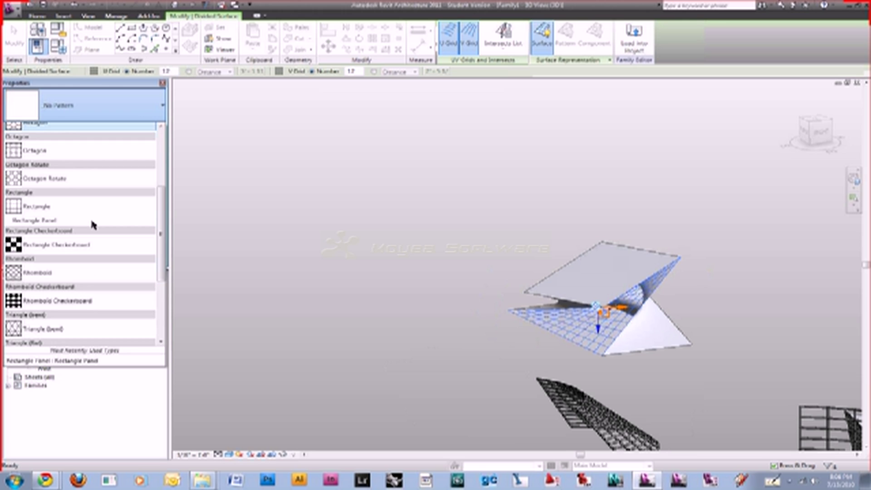
click(151, 77)
drag(172, 72, 143, 68)
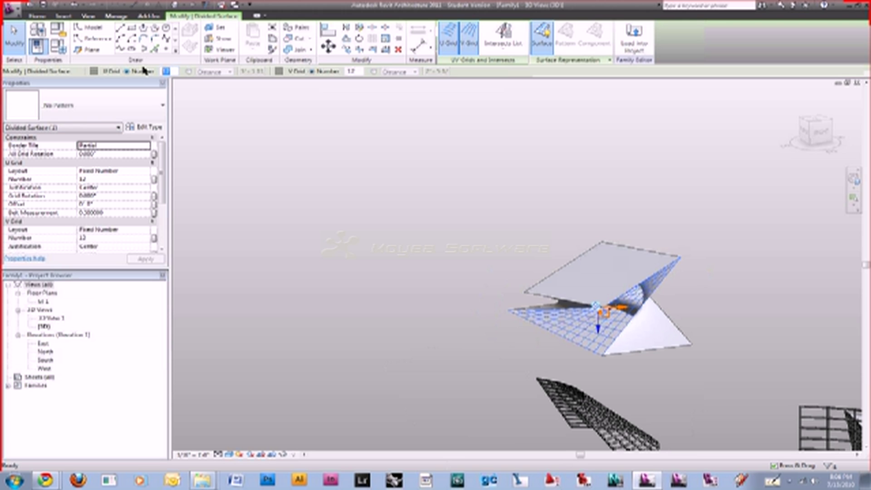
text(6)
click(91, 105)
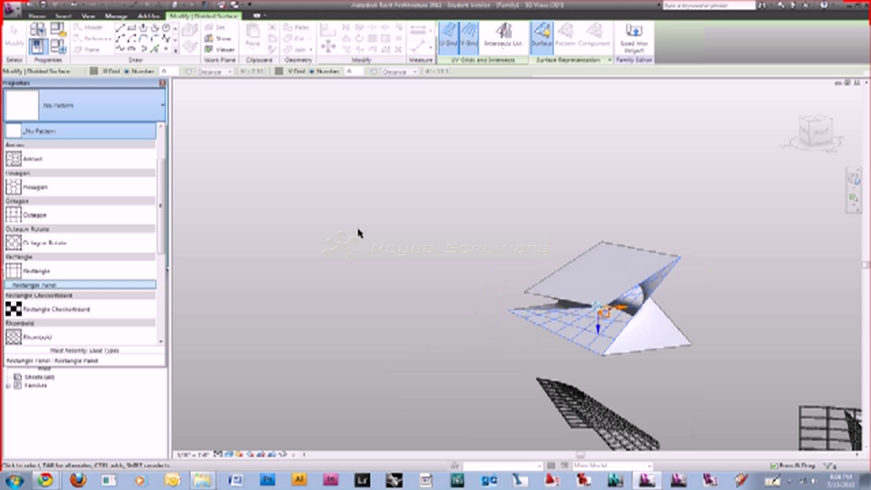
key(Return)
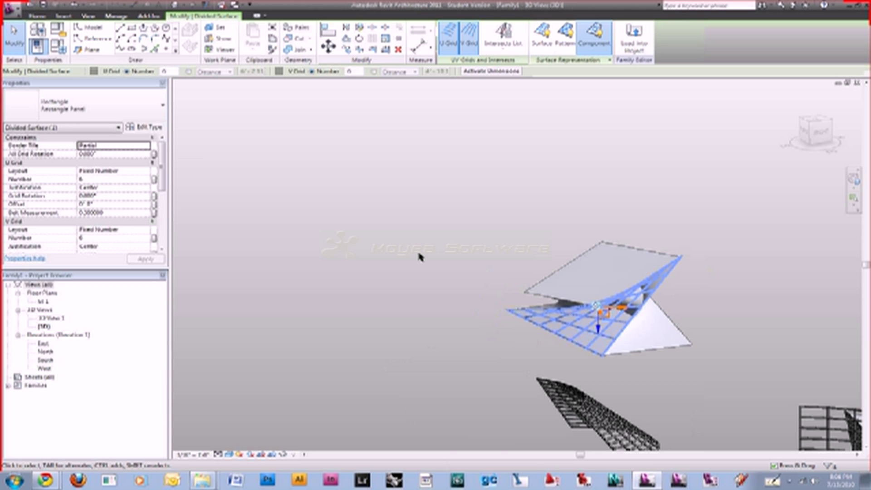
Turn off the component display of the tall curved divided surface so its rectangle panels are hidden.
shift+middle_drag(418, 252, 591, 317)
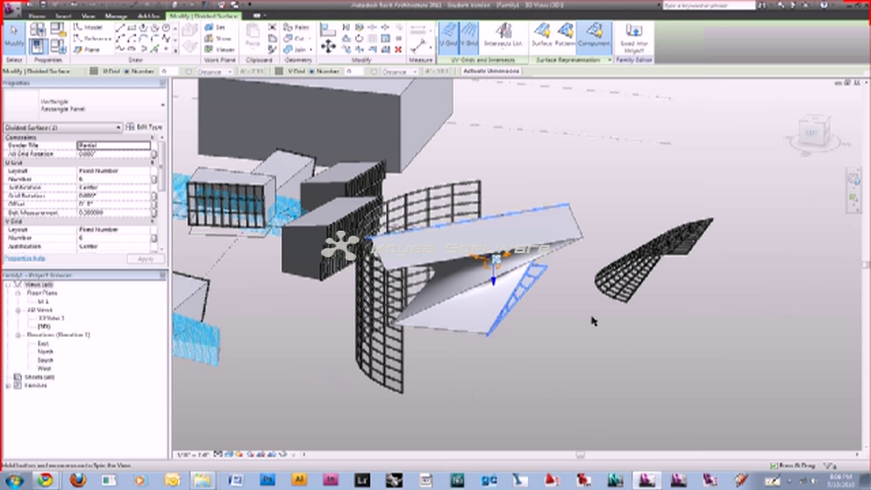
shift+middle_drag(592, 321, 565, 243)
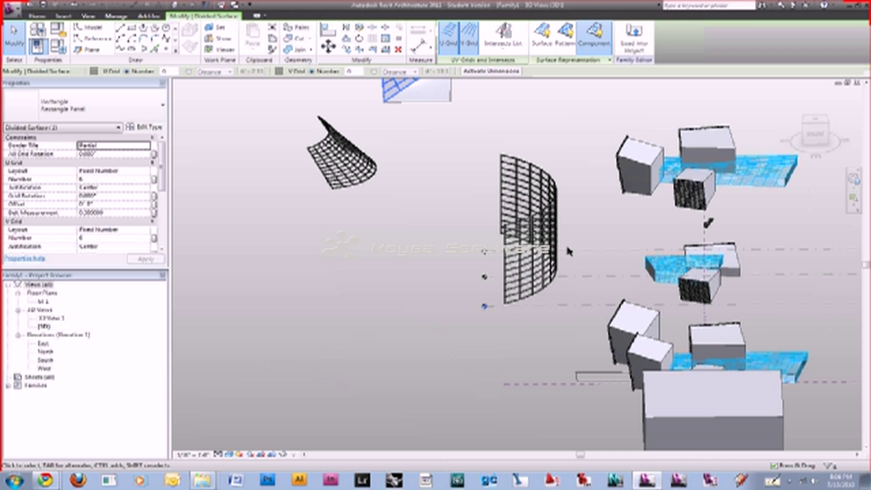
scroll(567, 248, down, 1)
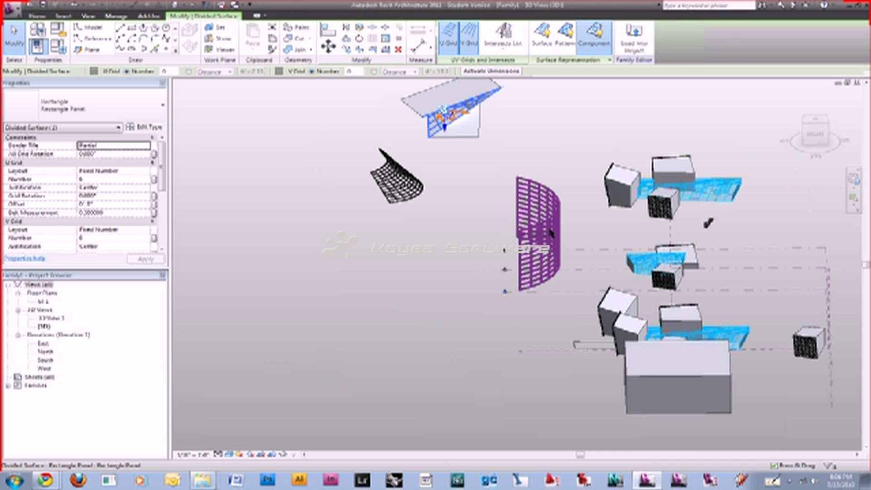
click(551, 233)
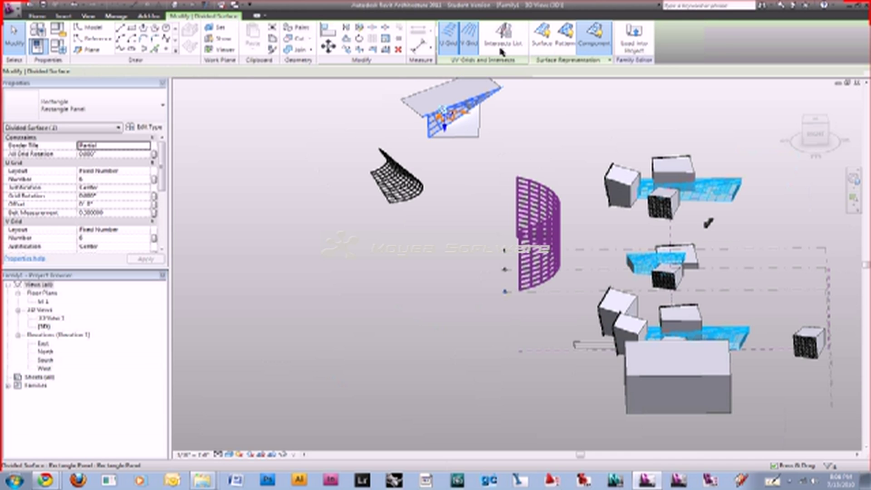
click(591, 146)
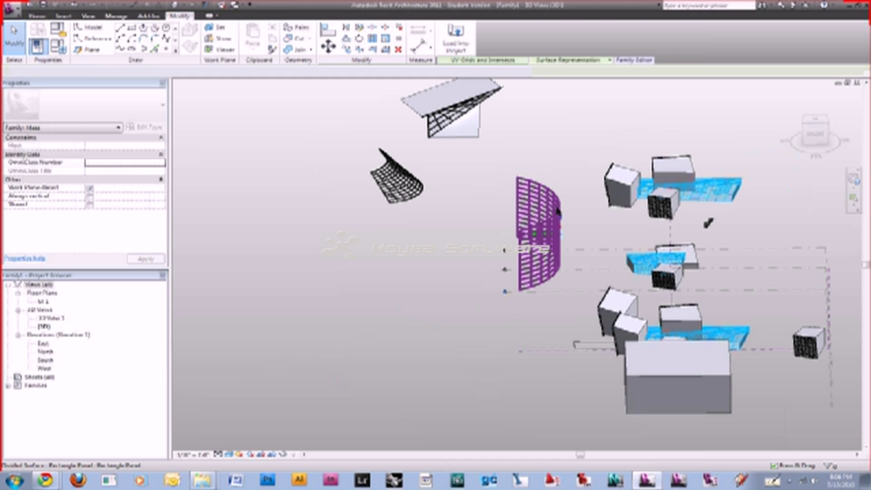
click(558, 211)
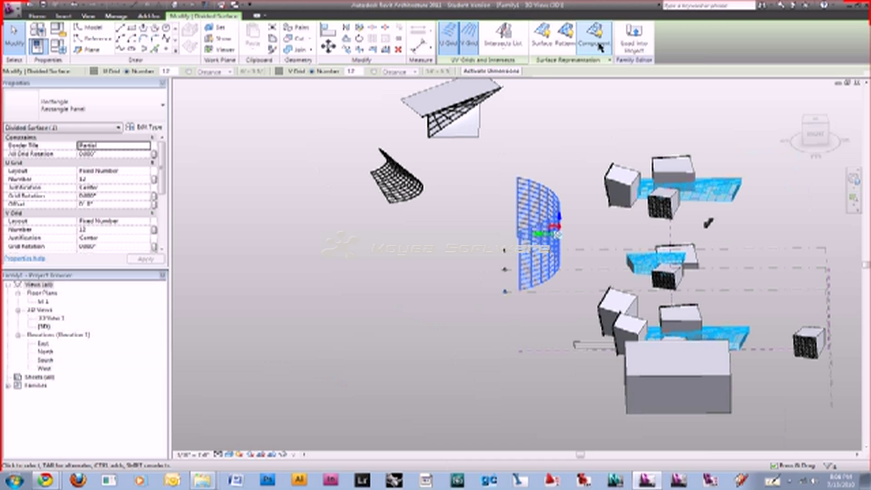
click(600, 45)
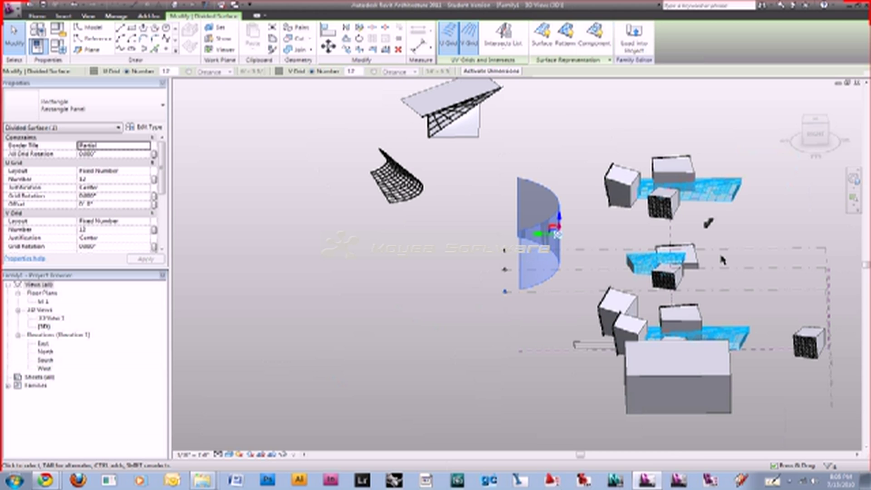
click(570, 242)
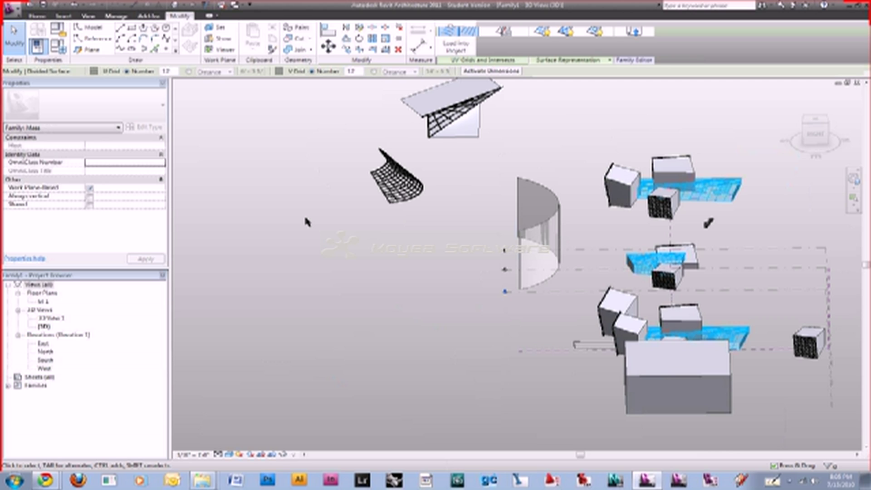
Orient the 3D view to look straight down on the mass forms and the separate box form beside them.
middle_drag(441, 124, 411, 204)
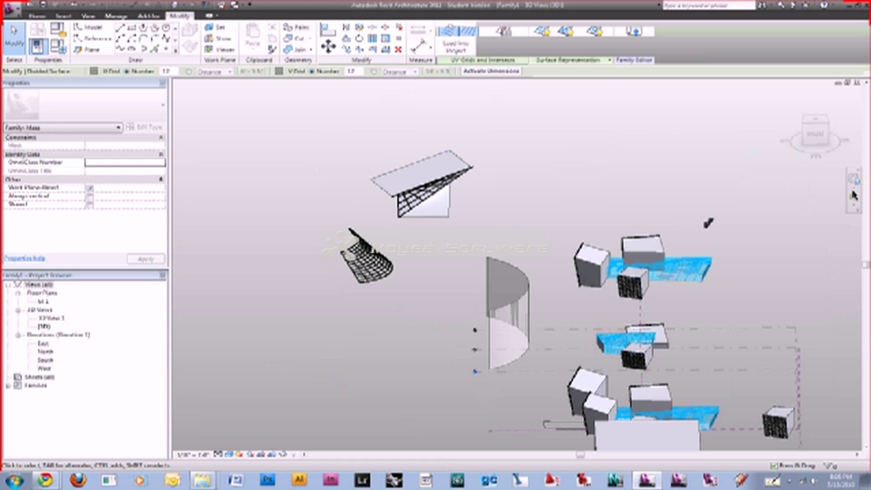
click(813, 119)
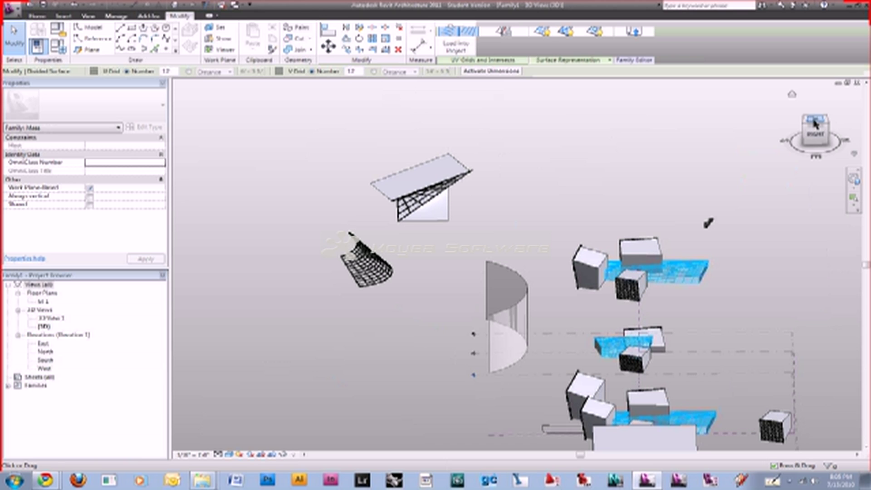
click(814, 122)
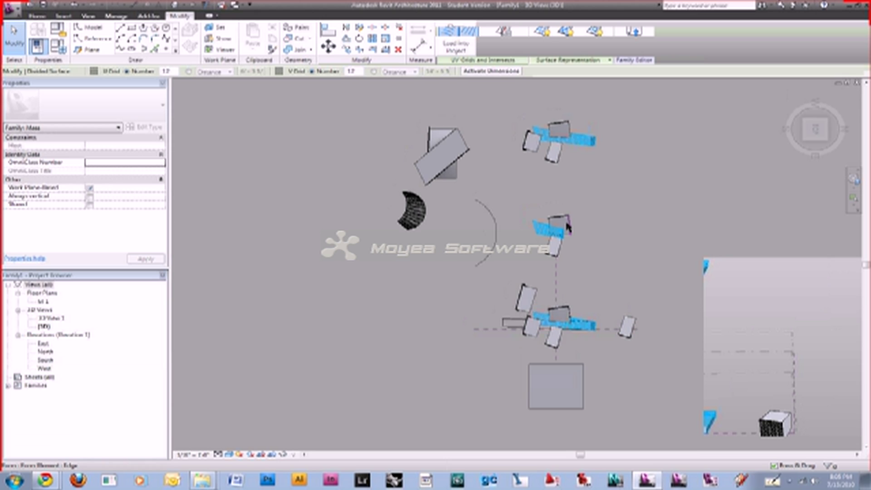
scroll(568, 227, up, 2)
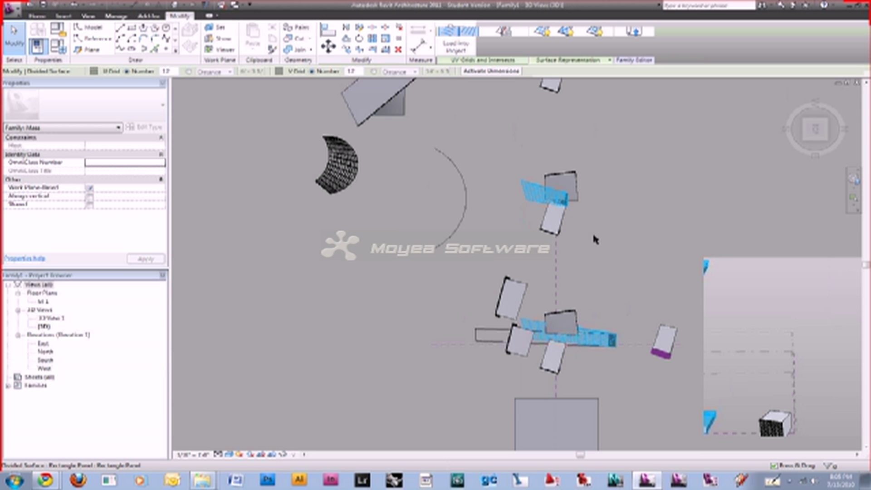
scroll(663, 346, up, 2)
middle_drag(662, 346, 610, 222)
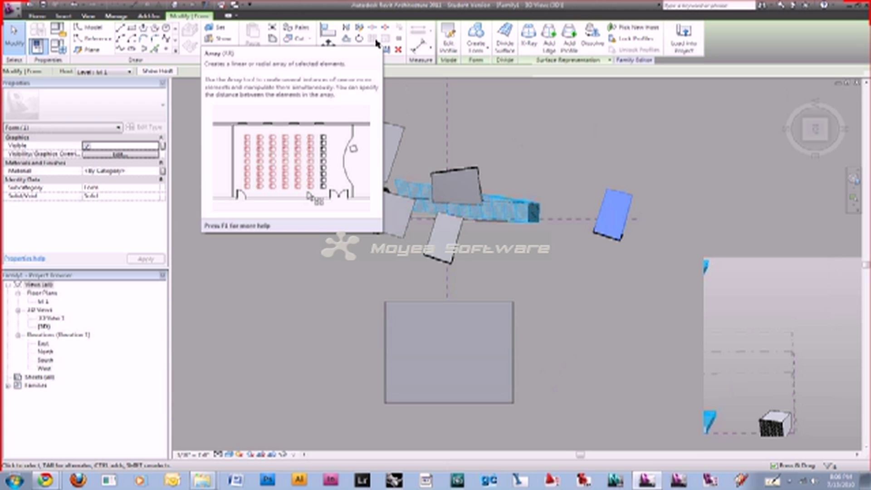
key(Escape)
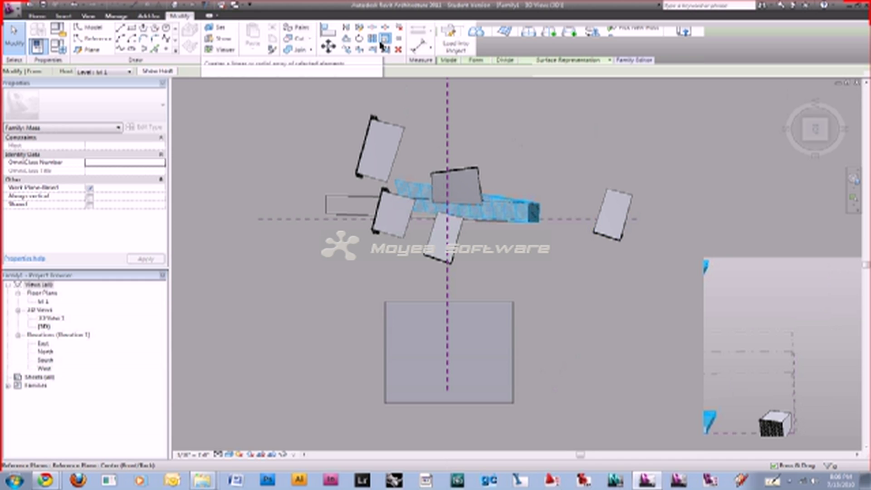
click(382, 41)
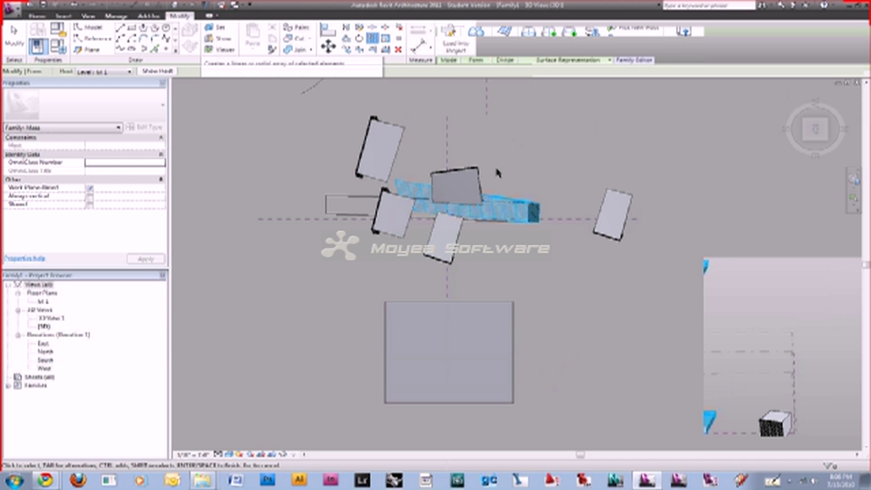
middle_drag(457, 150, 496, 170)
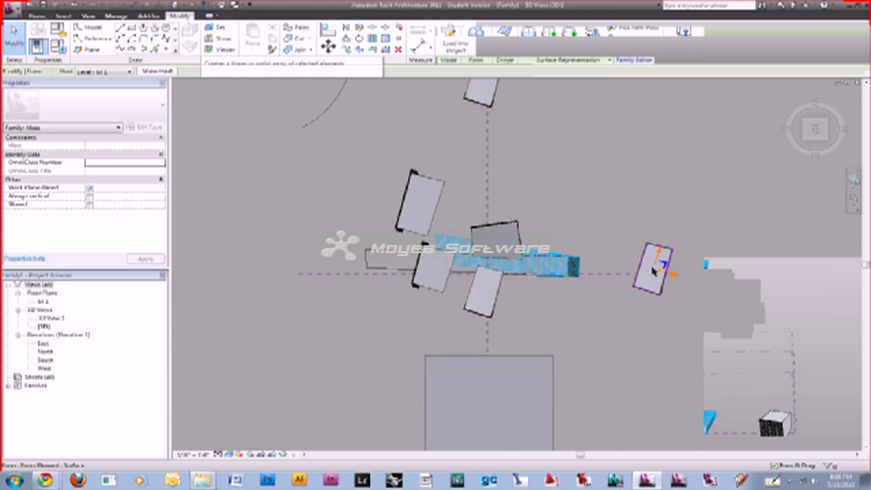
click(652, 268)
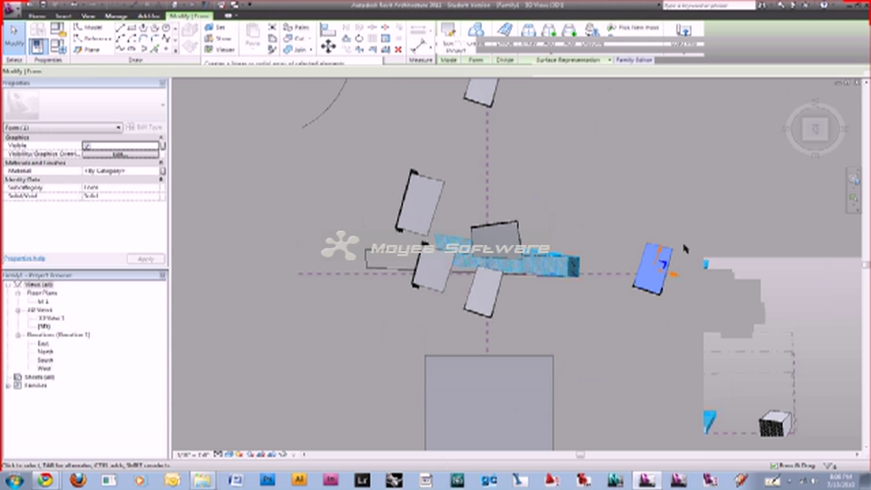
click(685, 248)
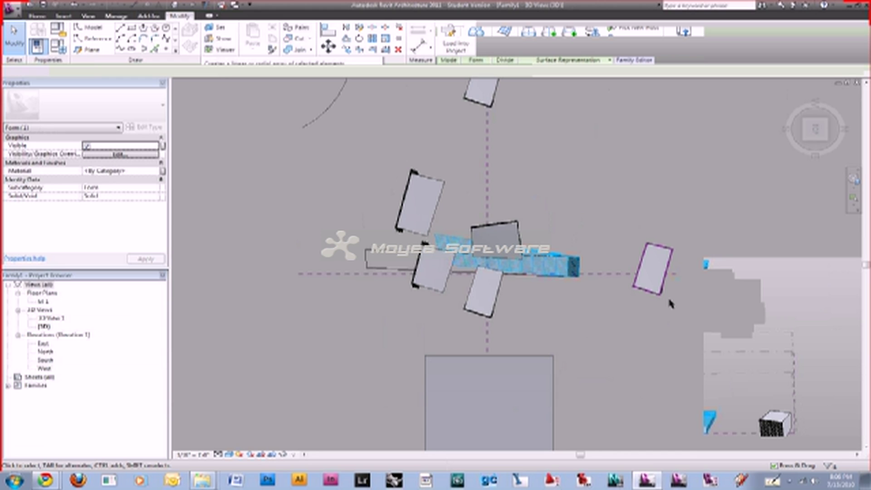
Open the Level 1 floor plan and check the curved wall form there.
double_click(47, 301)
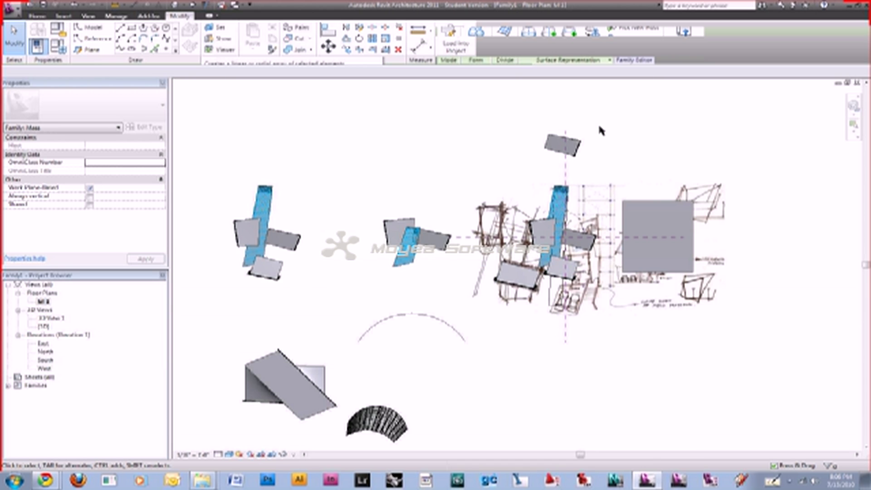
middle_drag(408, 312, 431, 219)
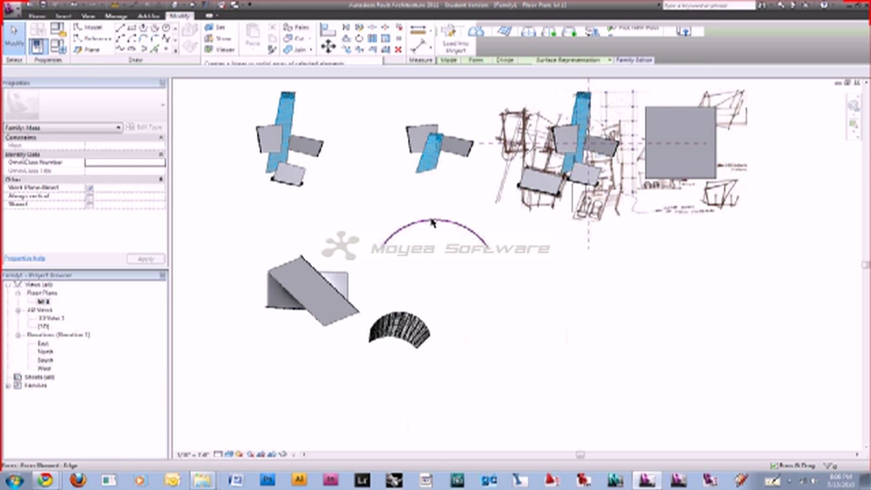
click(432, 222)
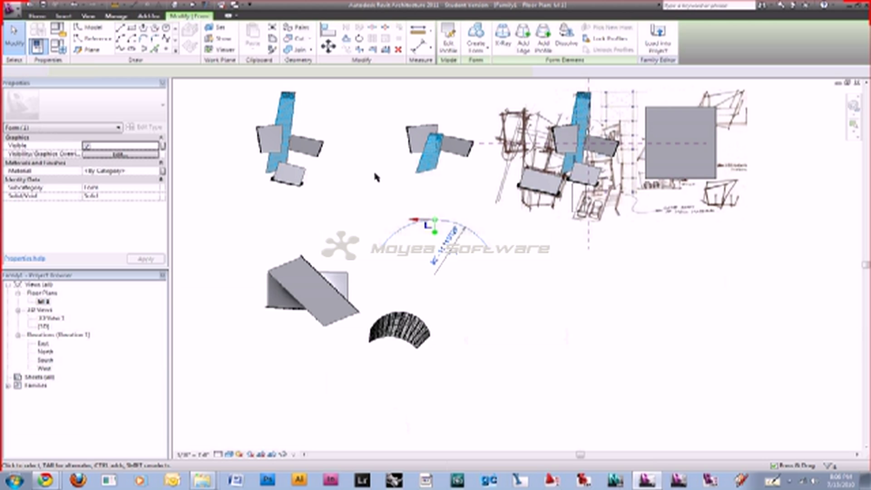
click(454, 287)
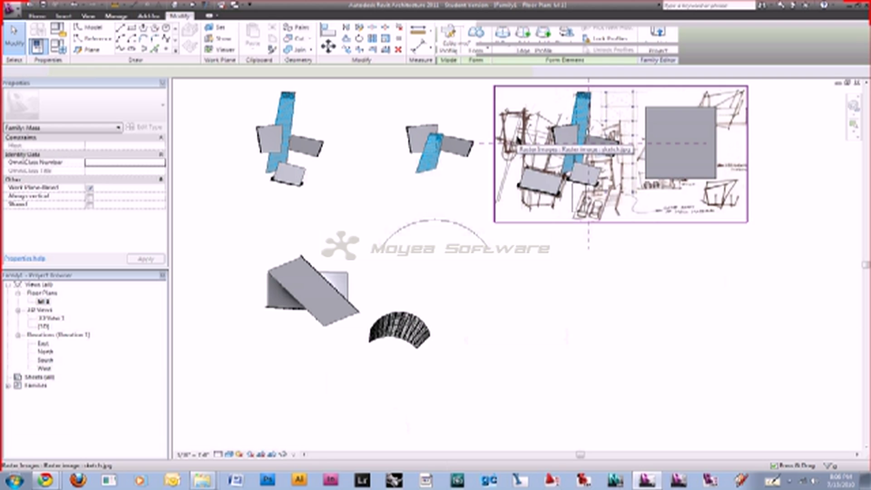
Copy the small box form below the leftmost cluster with Multiple enabled, placing five copies in a scattered line across the plan.
click(289, 182)
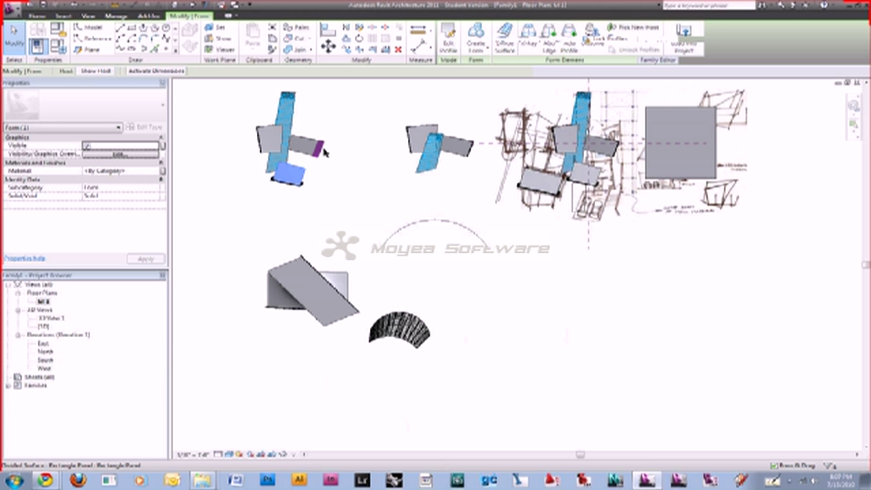
key(c)
key(o)
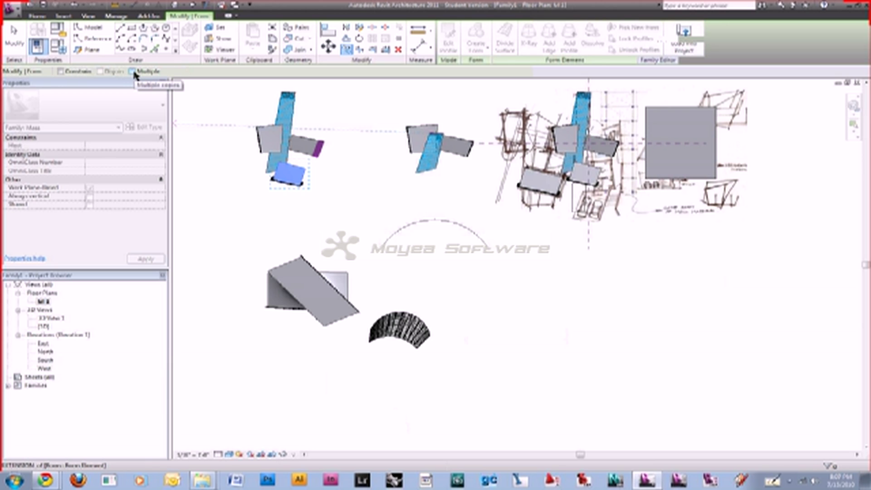
click(132, 71)
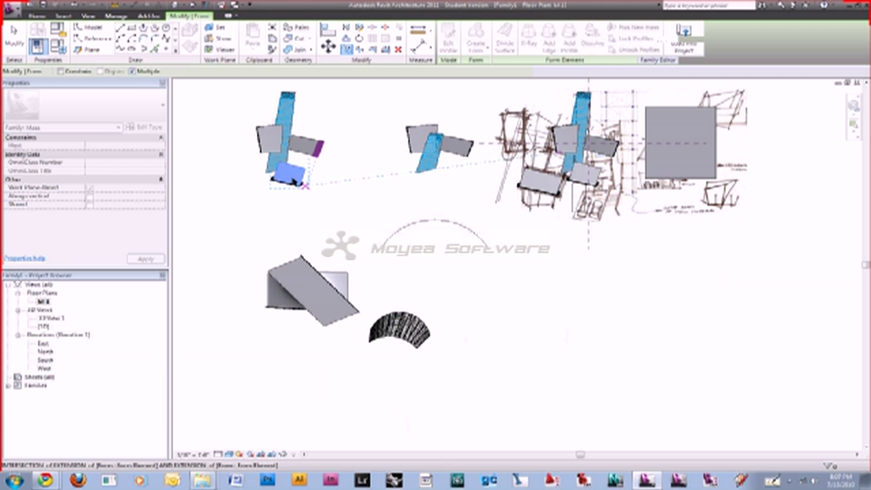
click(294, 179)
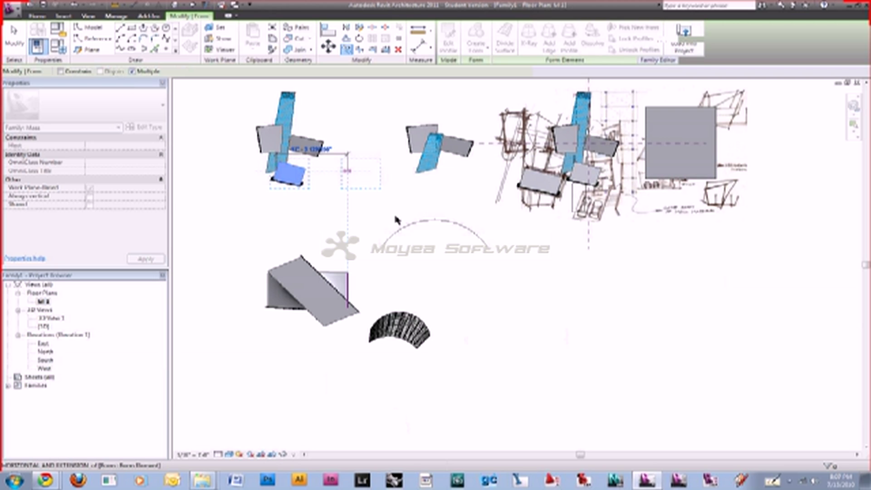
click(347, 171)
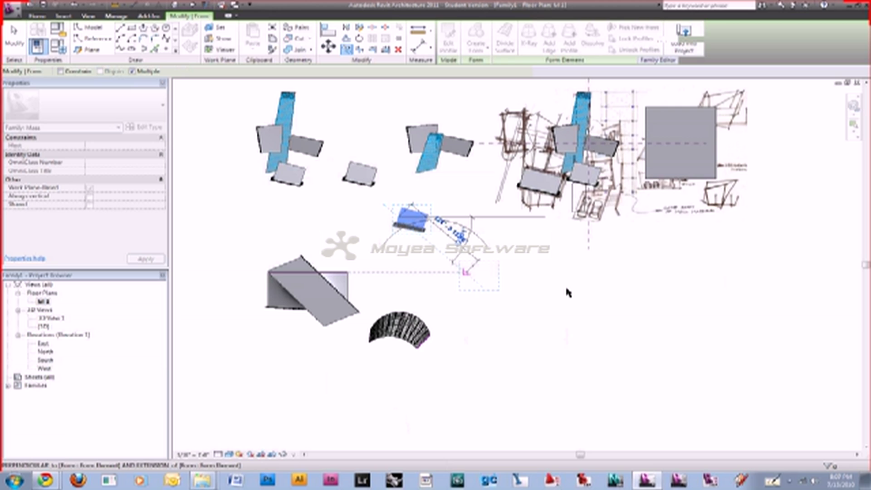
key(Escape)
key(Return)
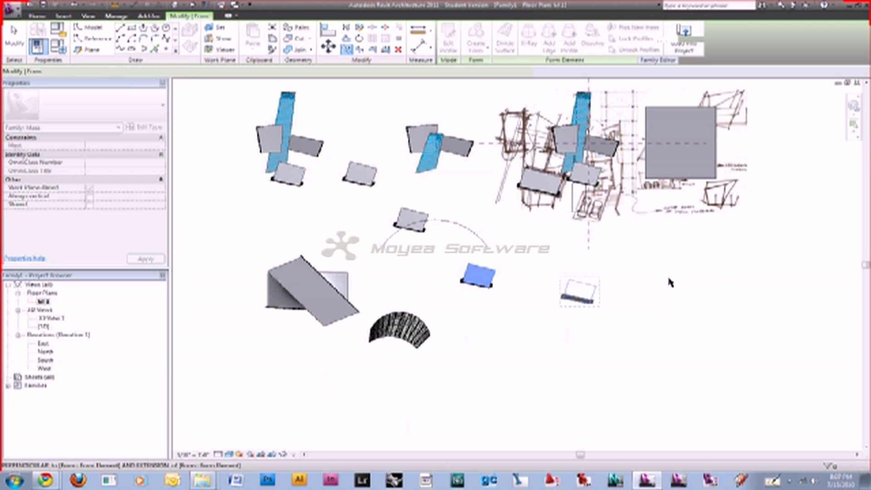
click(670, 282)
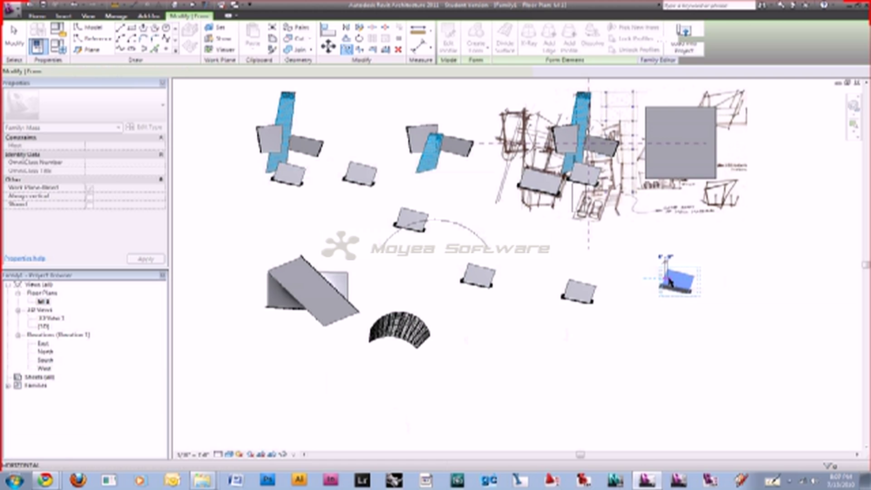
key(c)
key(o)
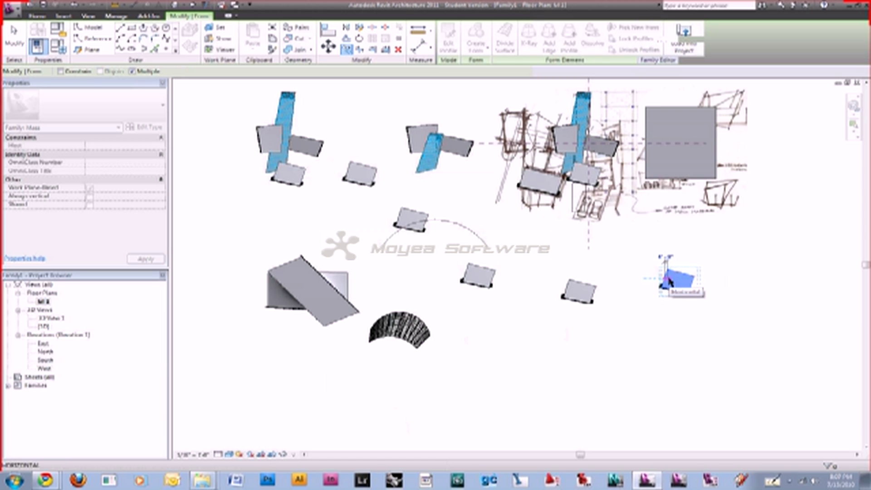
key(Escape)
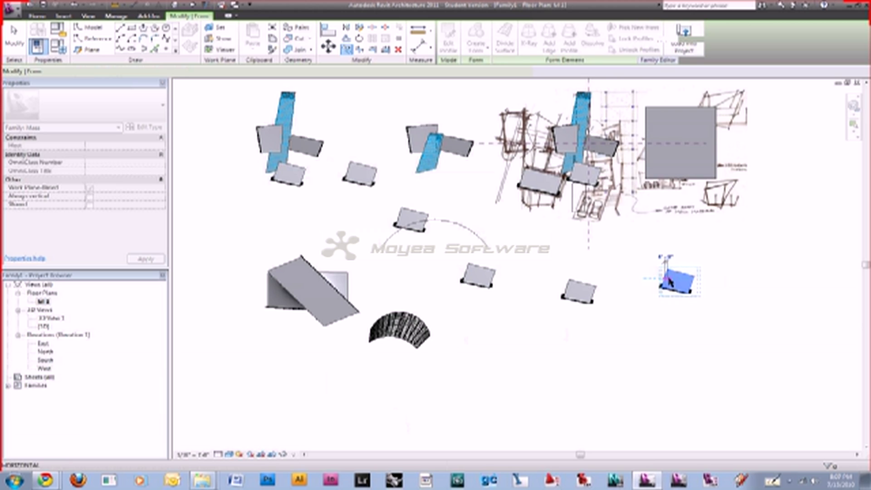
key(Escape)
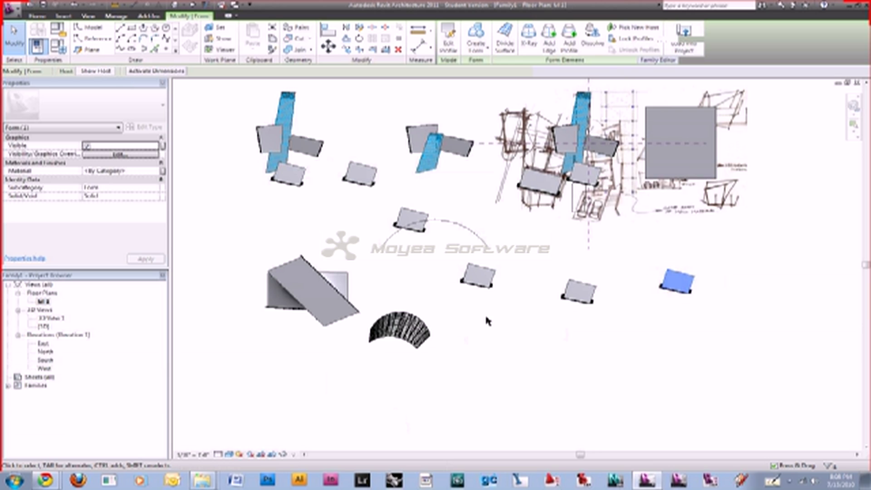
Examine the curved Rectangle Panel divided surface up close and its position among the copied forms in plan.
scroll(411, 321, up, 5)
middle_drag(411, 321, 395, 240)
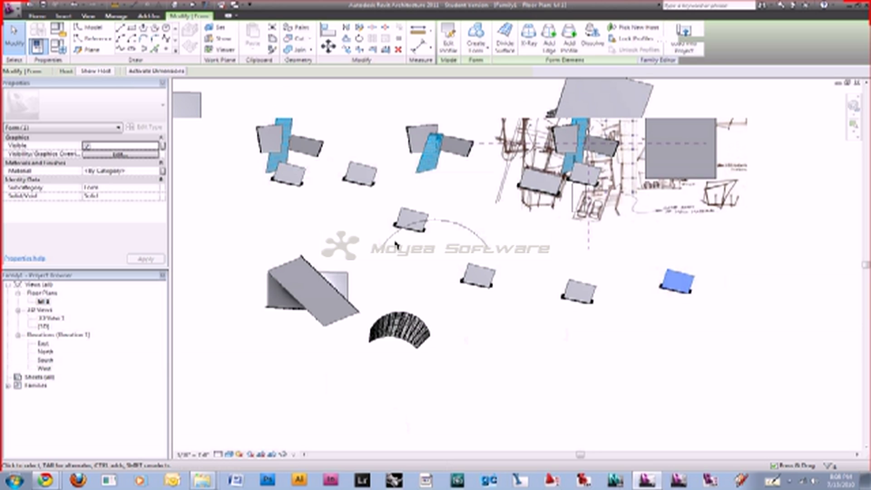
scroll(395, 244, up, 3)
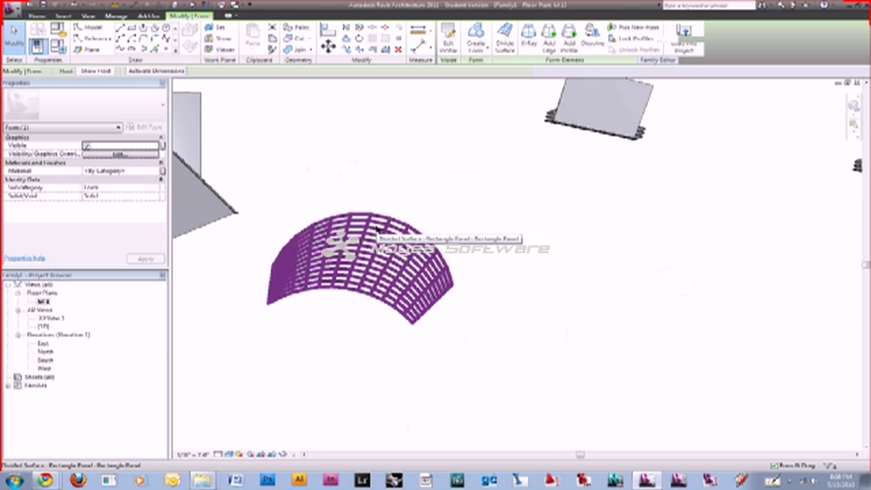
key(Escape)
scroll(281, 273, down, 3)
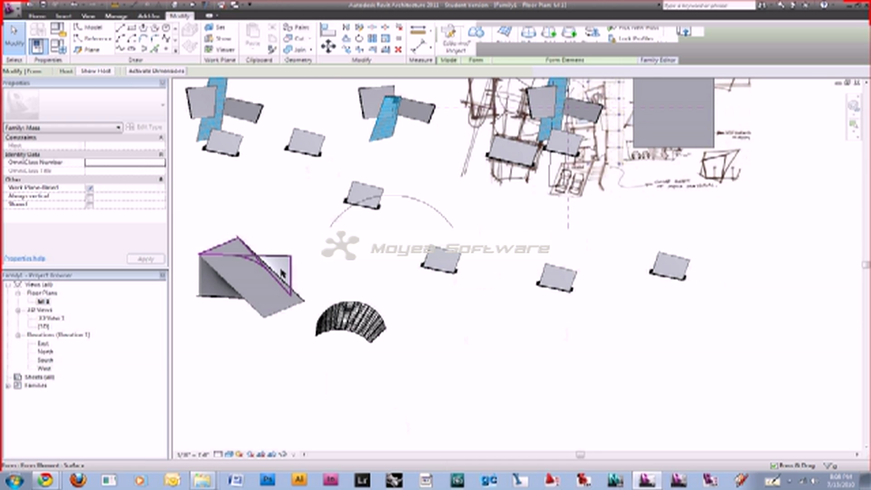
middle_drag(282, 273, 356, 305)
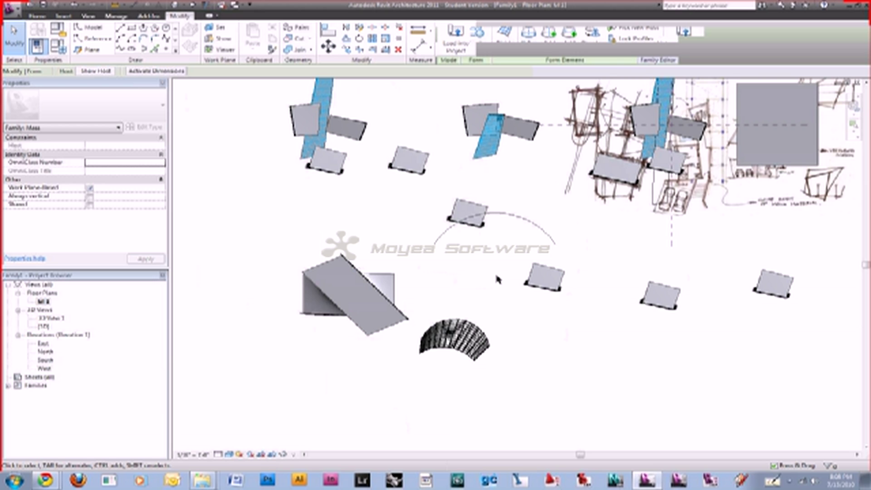
Return to the 3D view and examine the copied paneled boxes and the curved wall from the front.
key(ctrl+Tab)
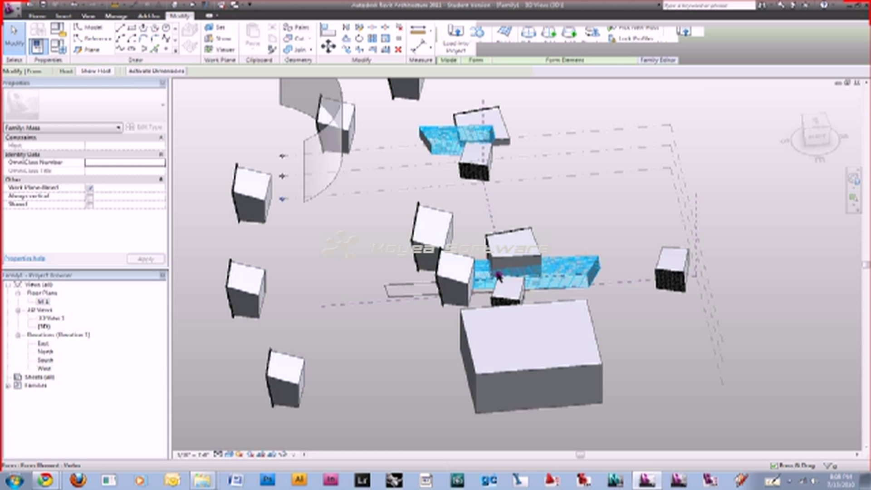
shift+middle_drag(499, 275, 613, 258)
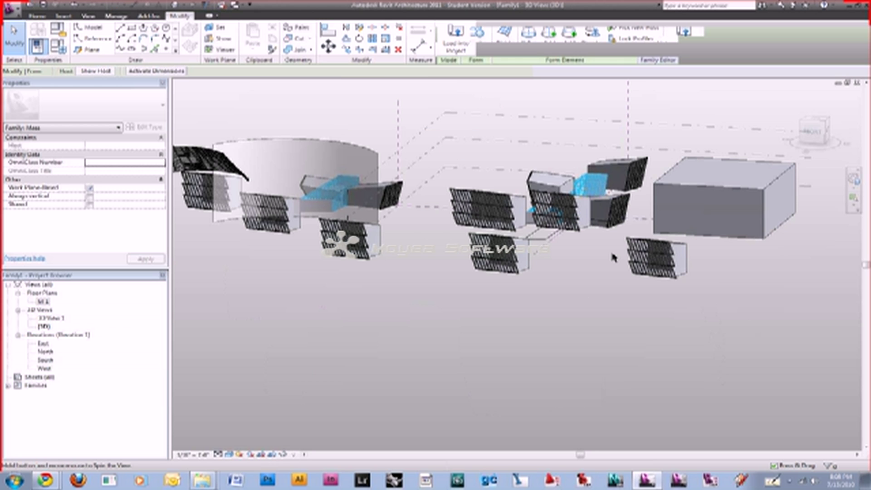
shift+middle_drag(613, 258, 281, 151)
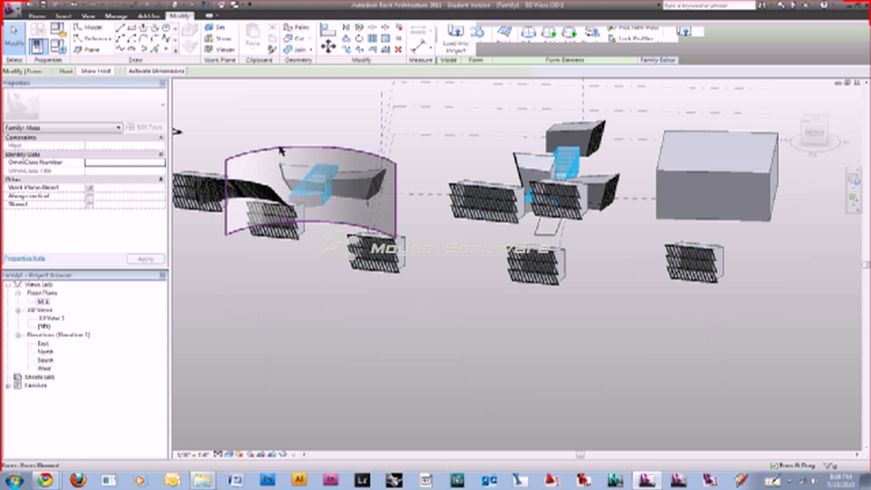